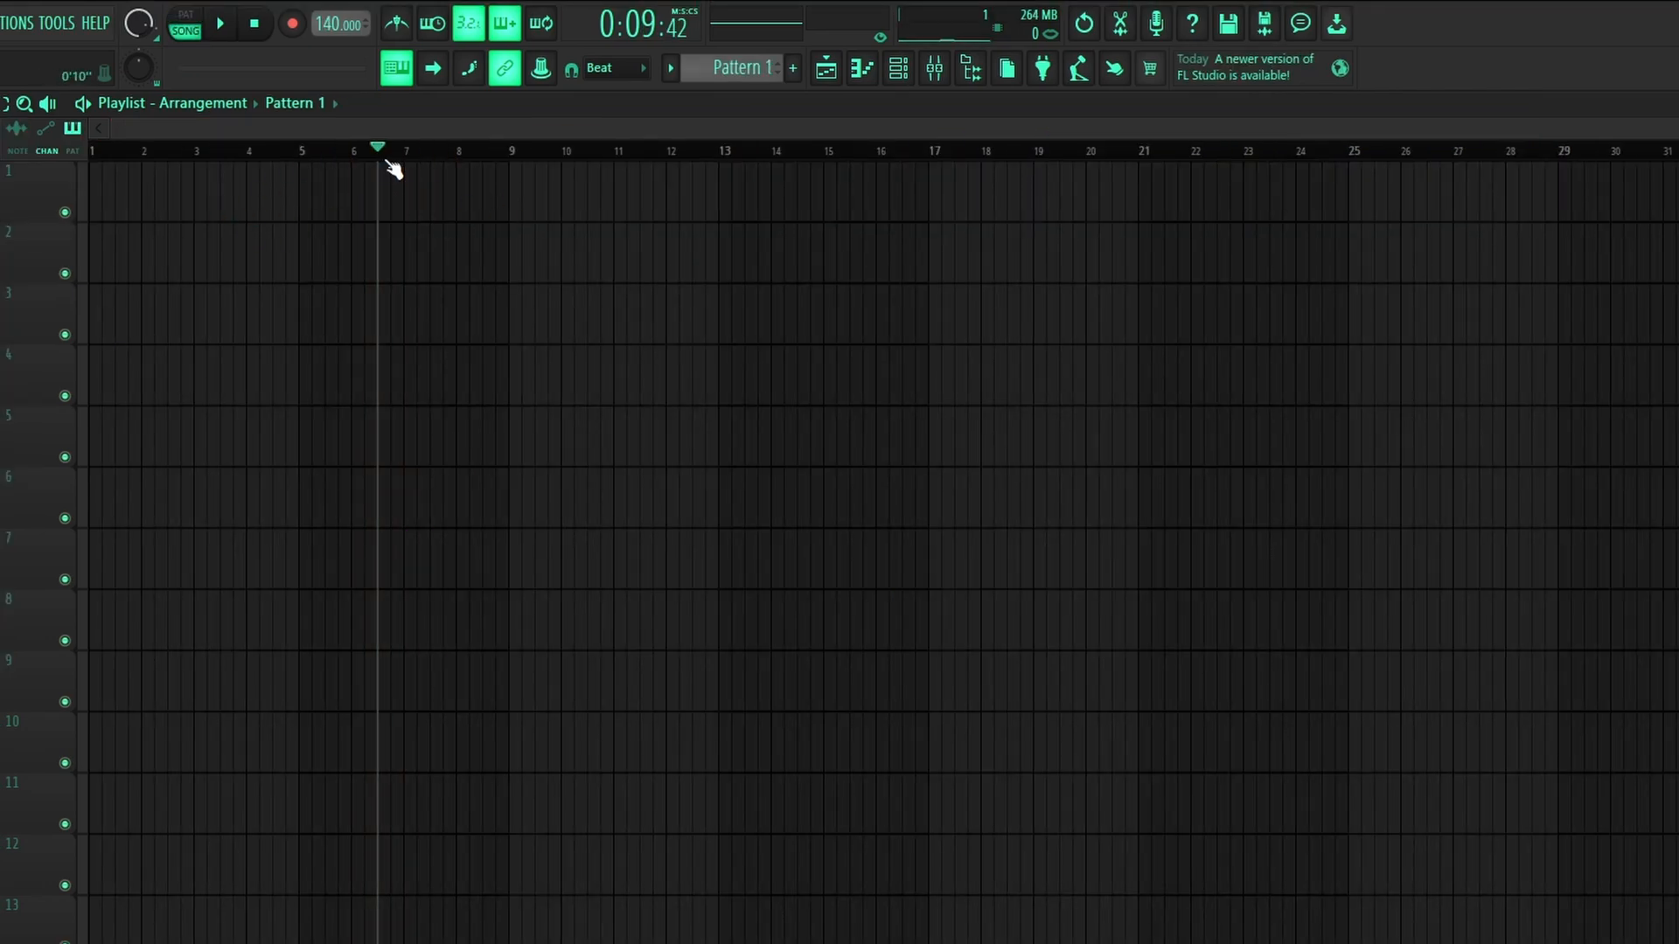
Step: Raise the project tempo from 140 to 153 BPM
left_click_drag(340, 24, 340, 9)
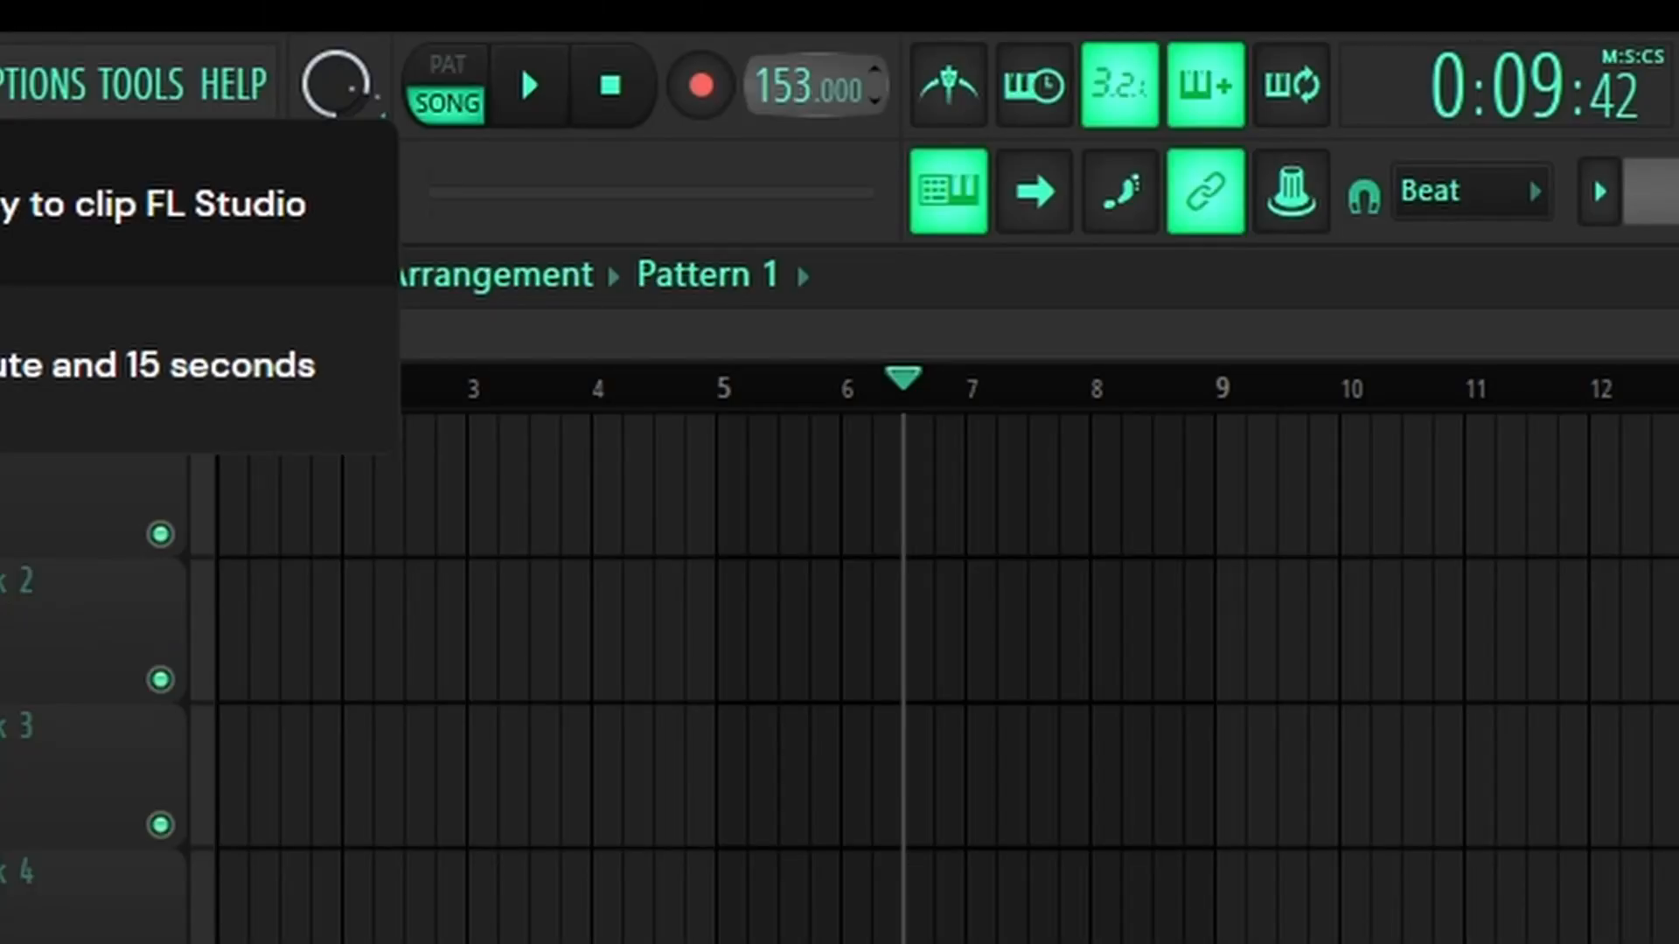
left_click_drag(788, 85, 789, 85)
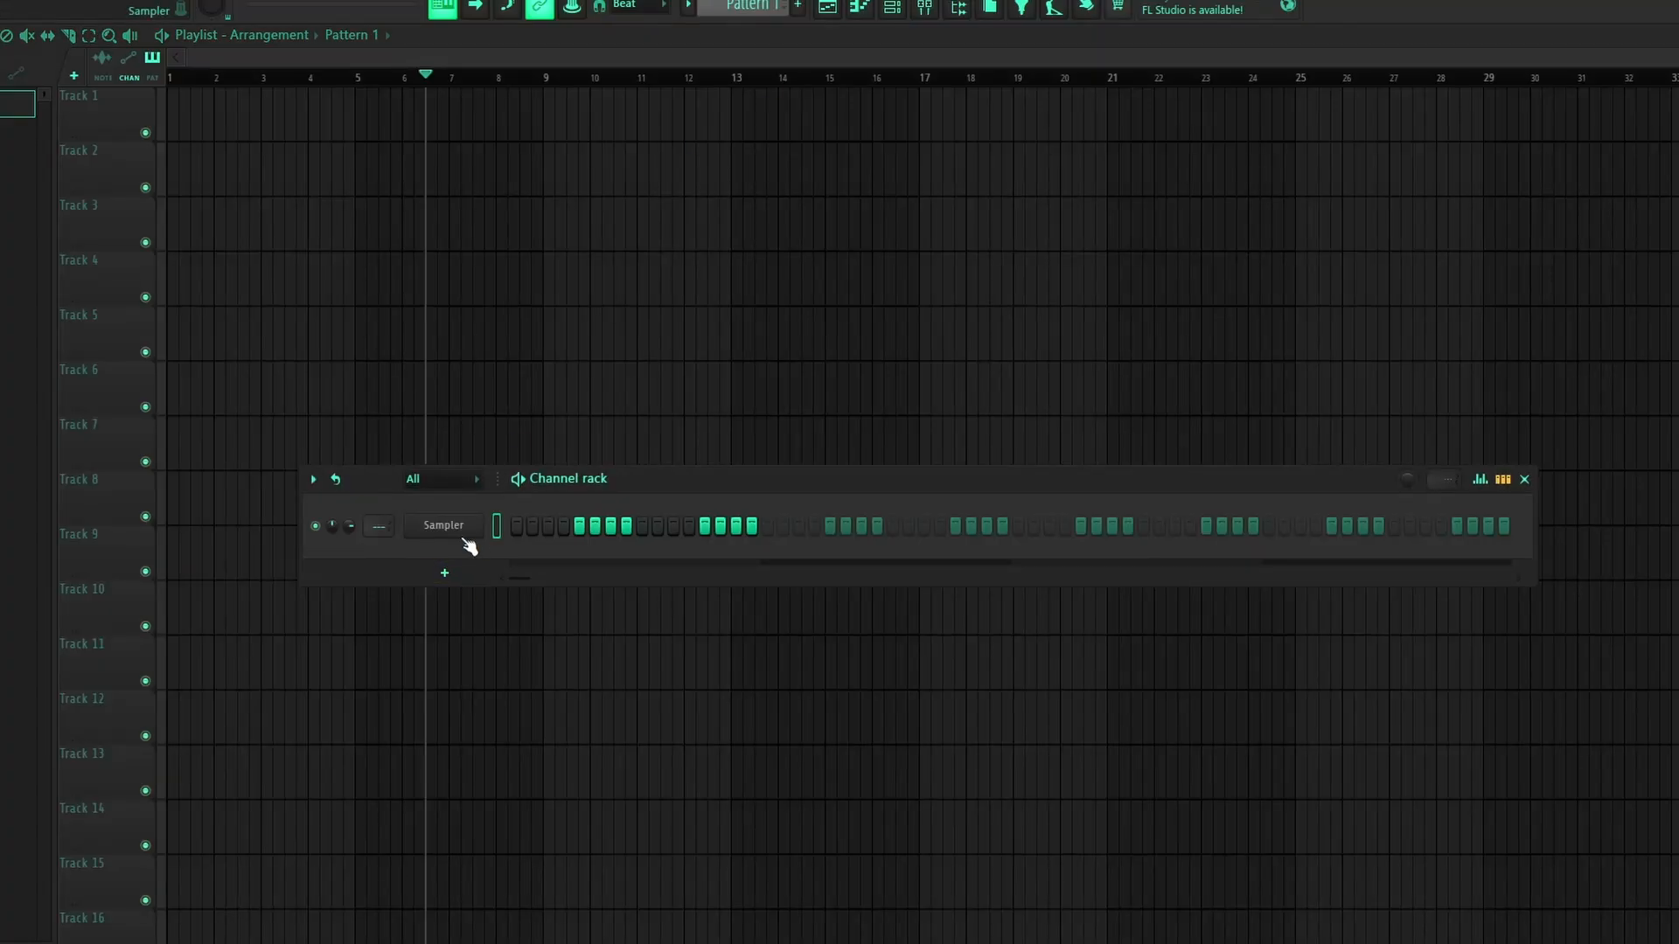
Step: Replace the Sampler channel with the Keyscape instrument
right_click(446, 526)
mouse_move(543, 691)
left_click(742, 481)
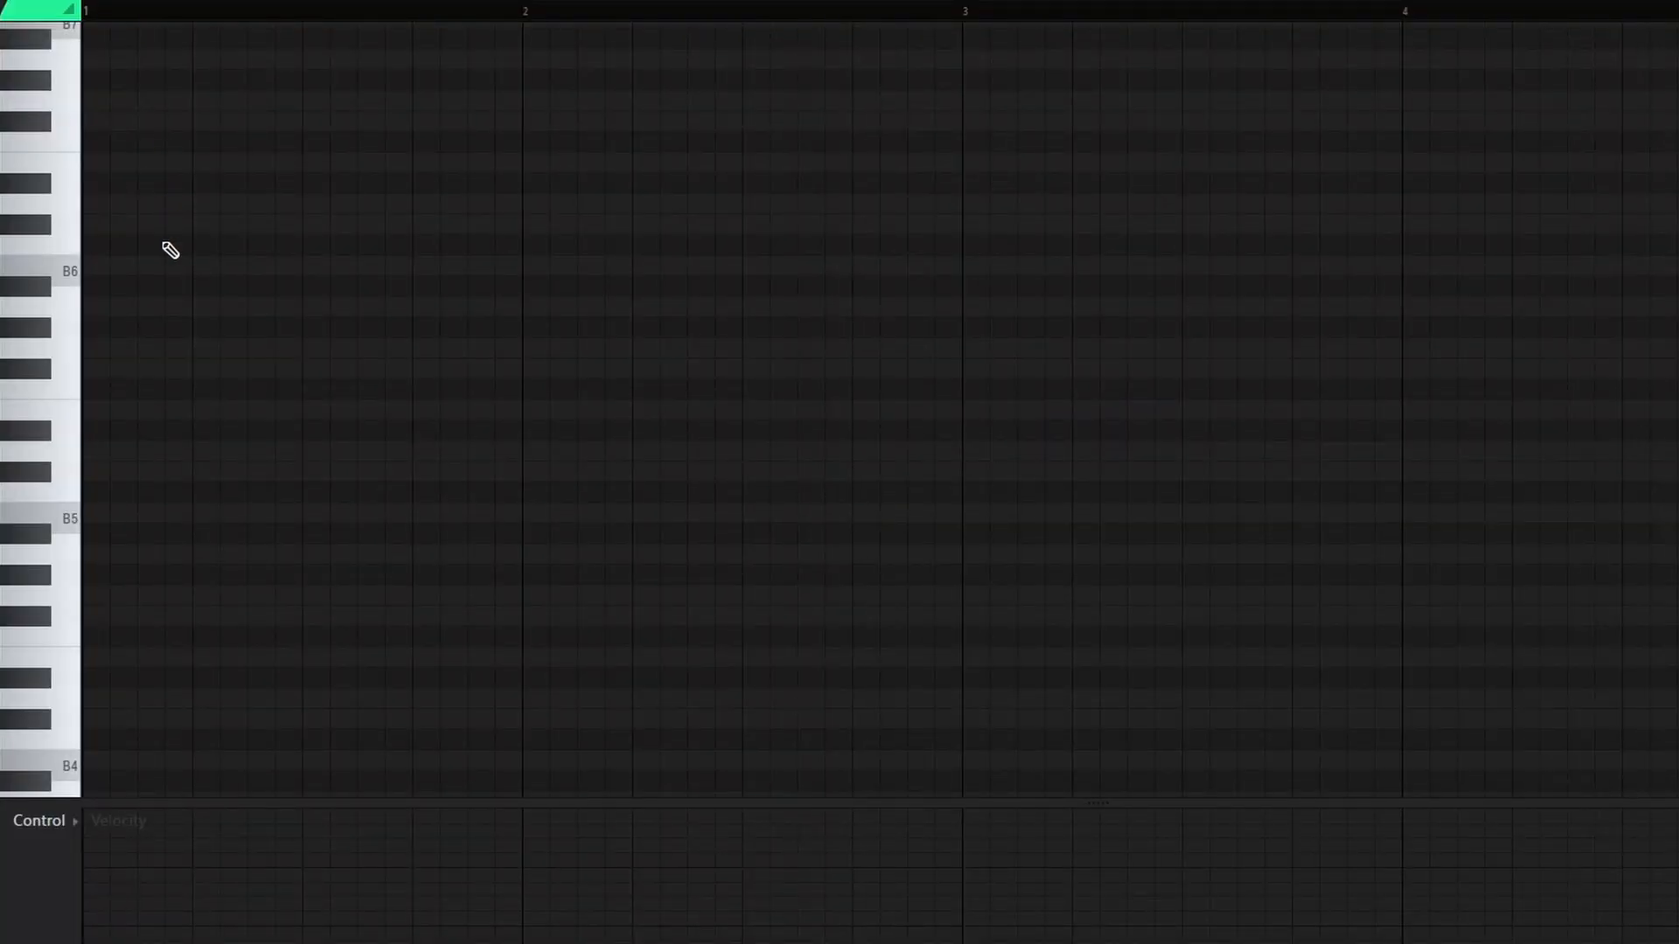
Step: Draw a D6 note at the start of bar 1 and bring up the Scale highlighting options
left_click(143, 457)
scroll(218, 415, "up", 3)
scroll(188, 422, "down", 2)
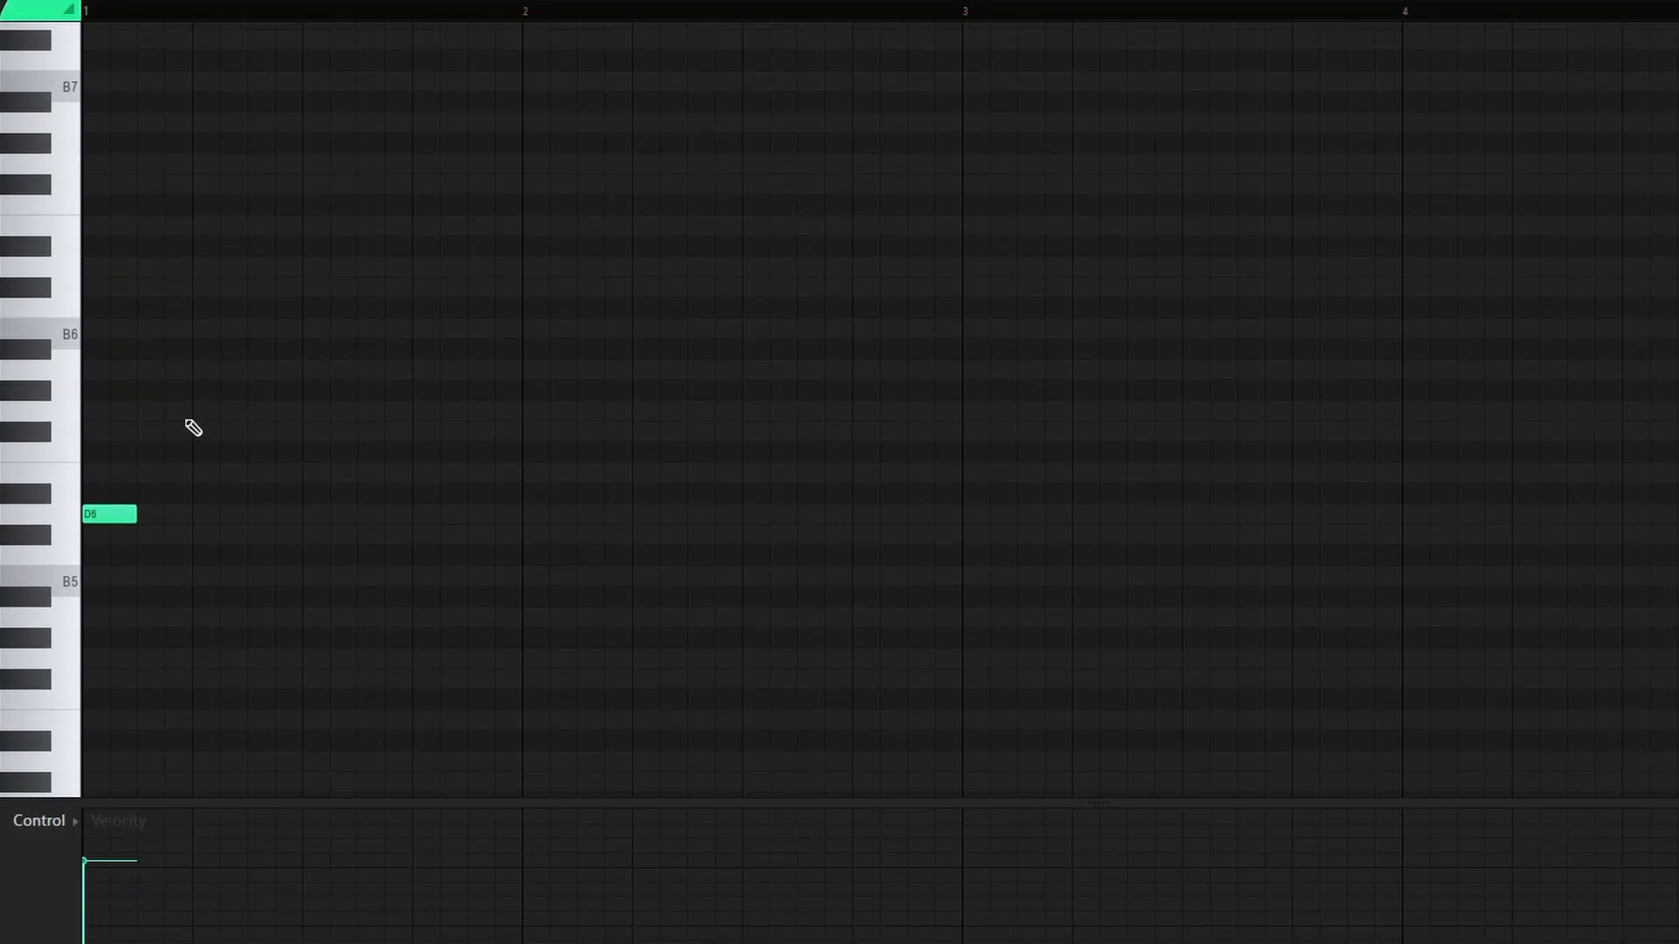
left_click(68, 9)
mouse_move(77, 74)
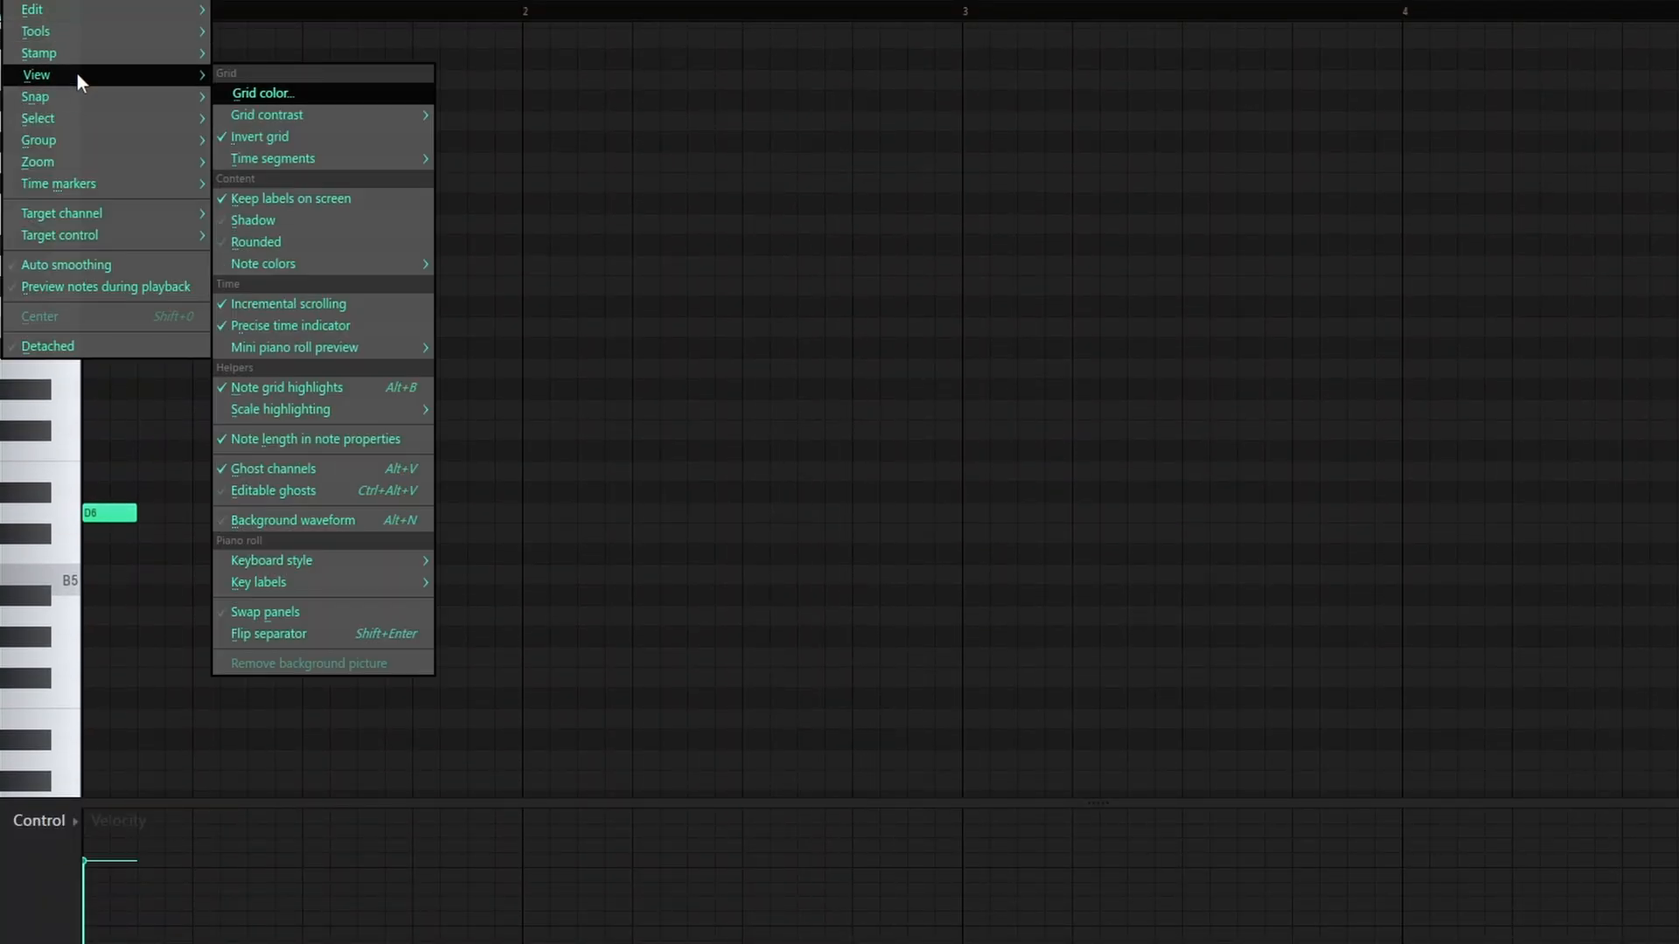
mouse_move(333, 410)
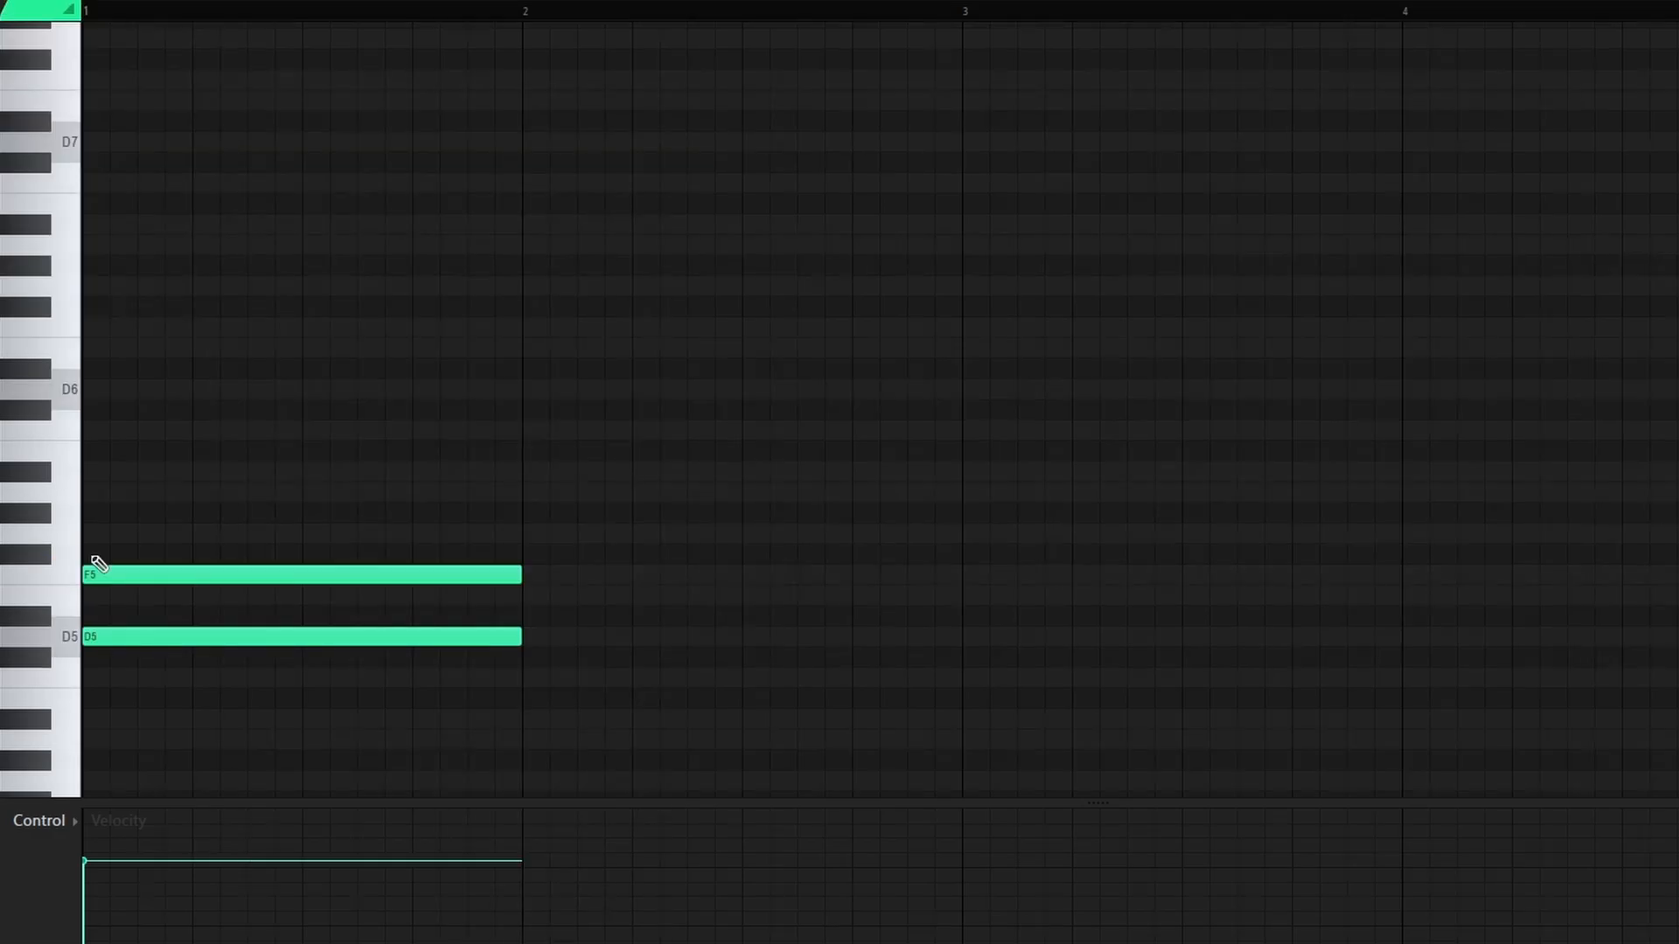
Step: Move the top chord note to A5 and clear stray trial notes while auditioning the bar-1 chord
left_click_drag(97, 574, 62, 497)
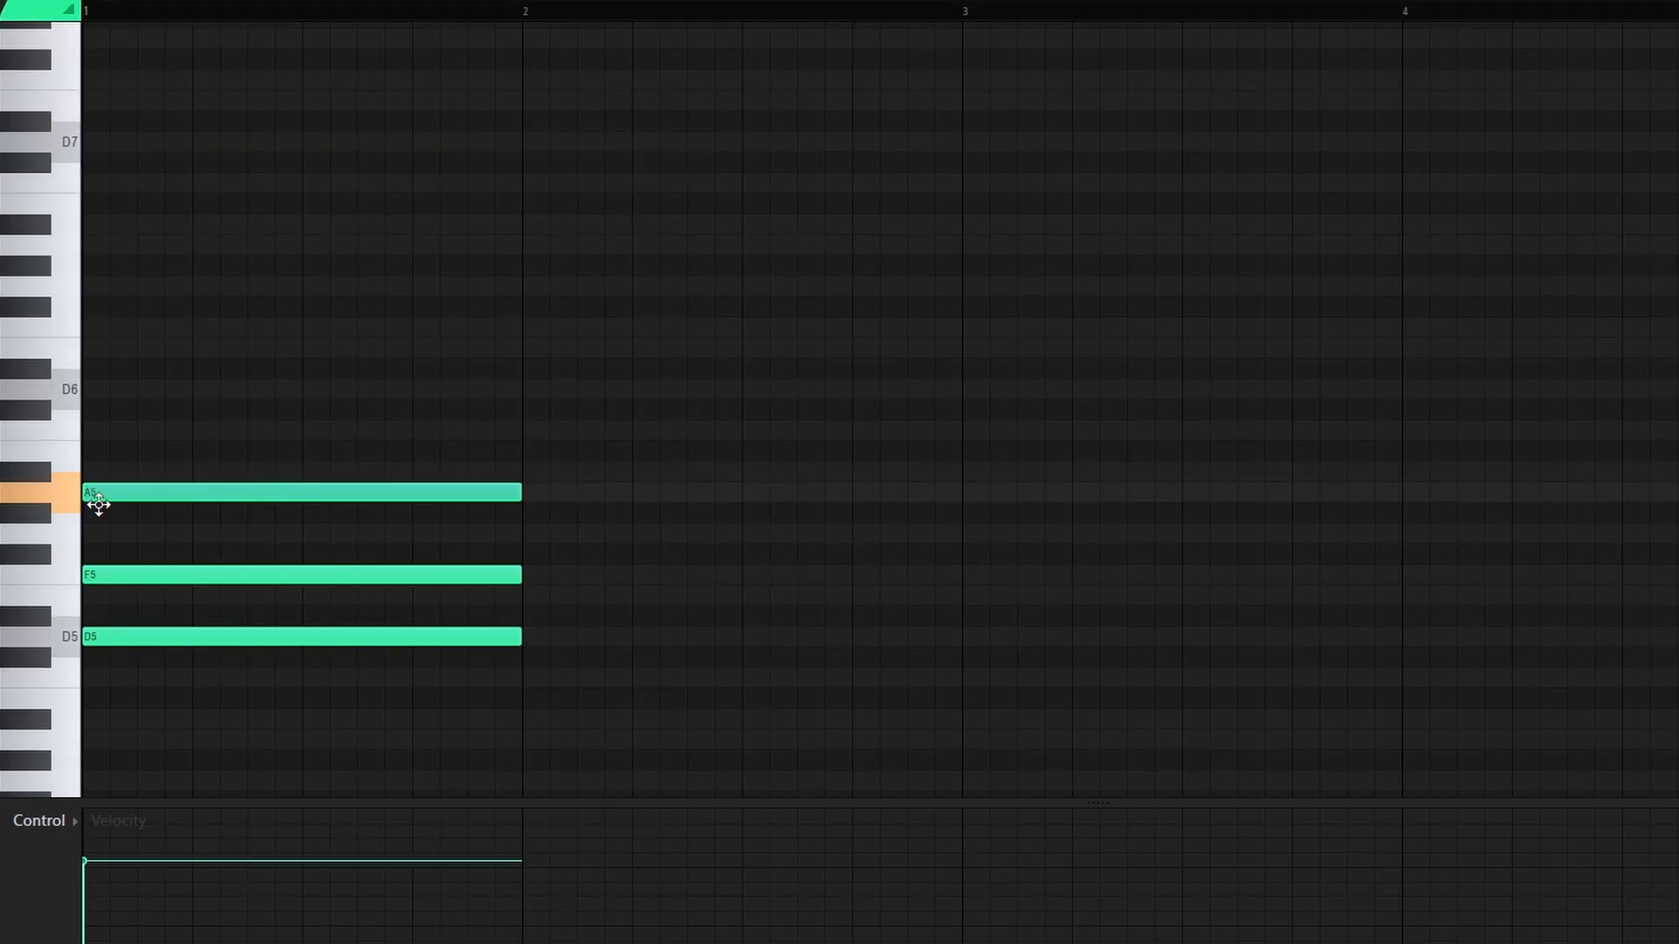
scroll(322, 377, "down", 1)
key("space")
left_click_drag(472, 208, 526, 207)
right_click(535, 205)
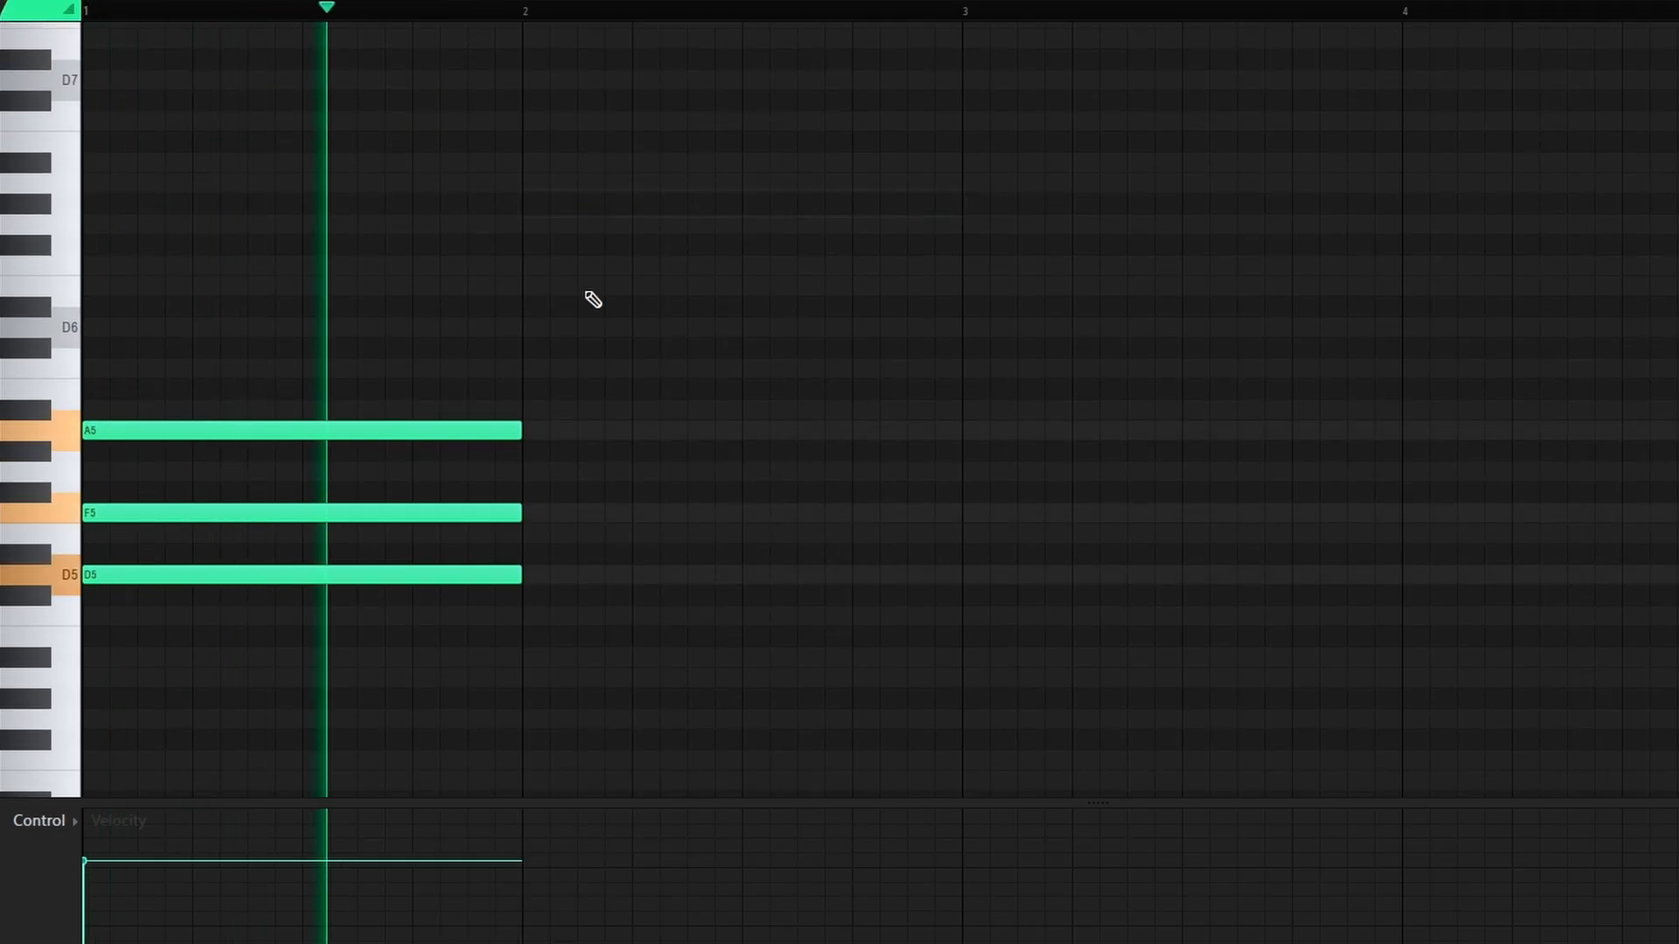
left_click(844, 182)
right_click(843, 182)
scroll(127, 284, "down", 2)
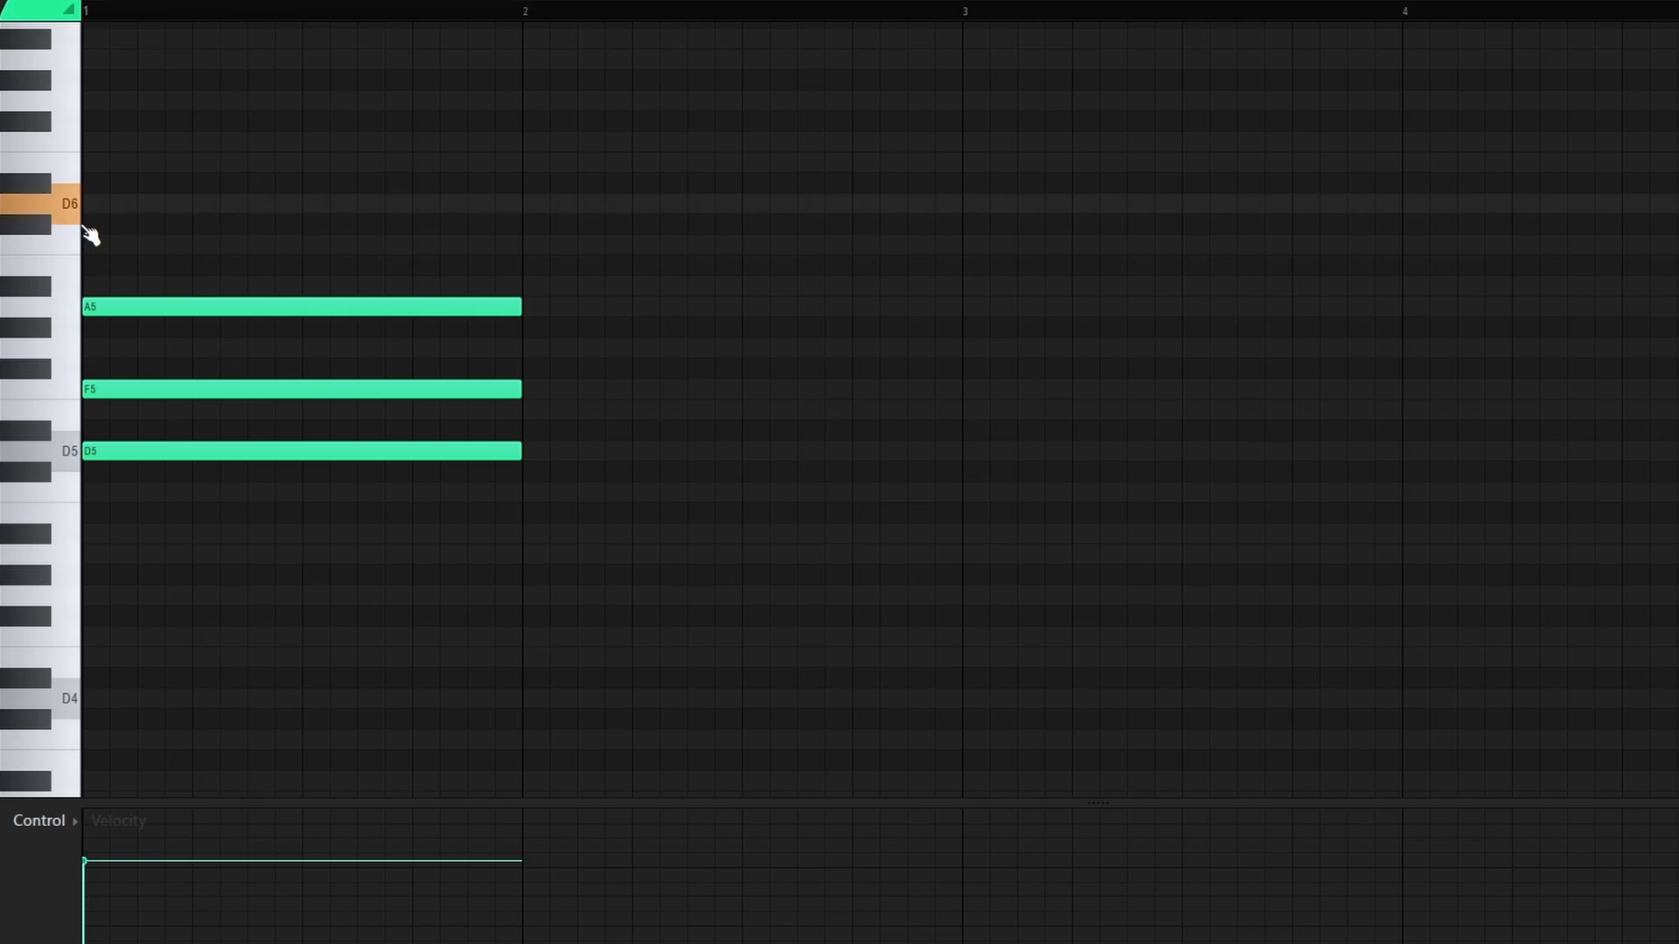
Step: Add C6 and E6 melody notes over the bar-1 chord, discarding trial D6 and F6 notes
left_click(90, 243)
left_click(607, 204)
right_click(606, 203)
left_click(742, 162)
right_click(742, 163)
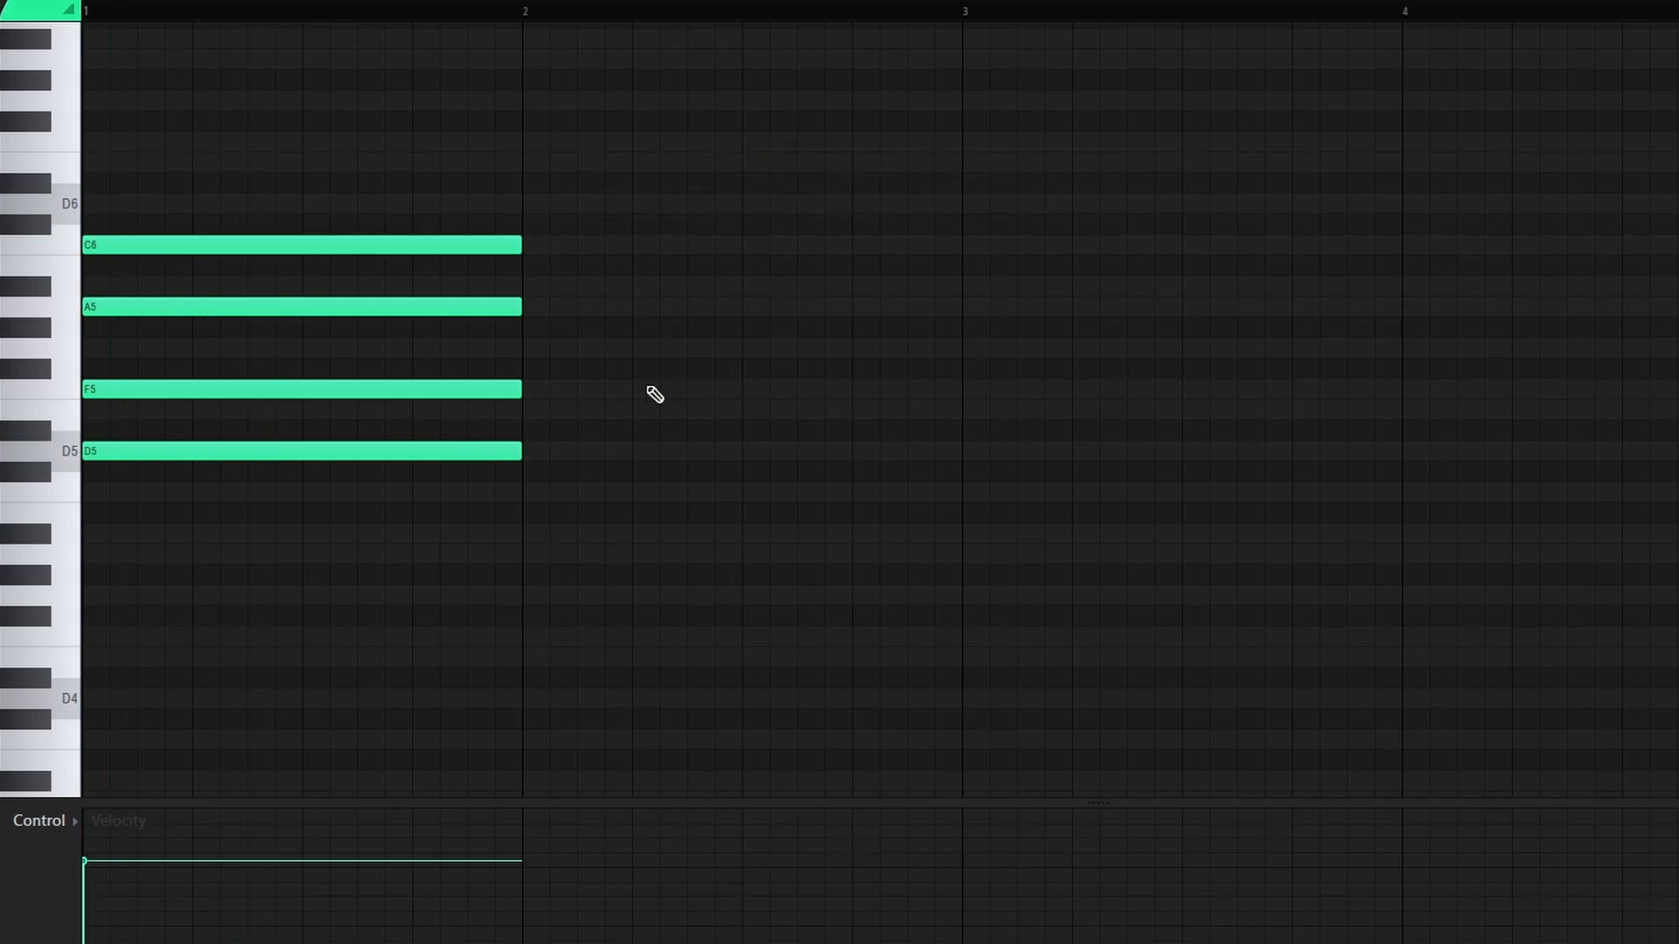
key("space")
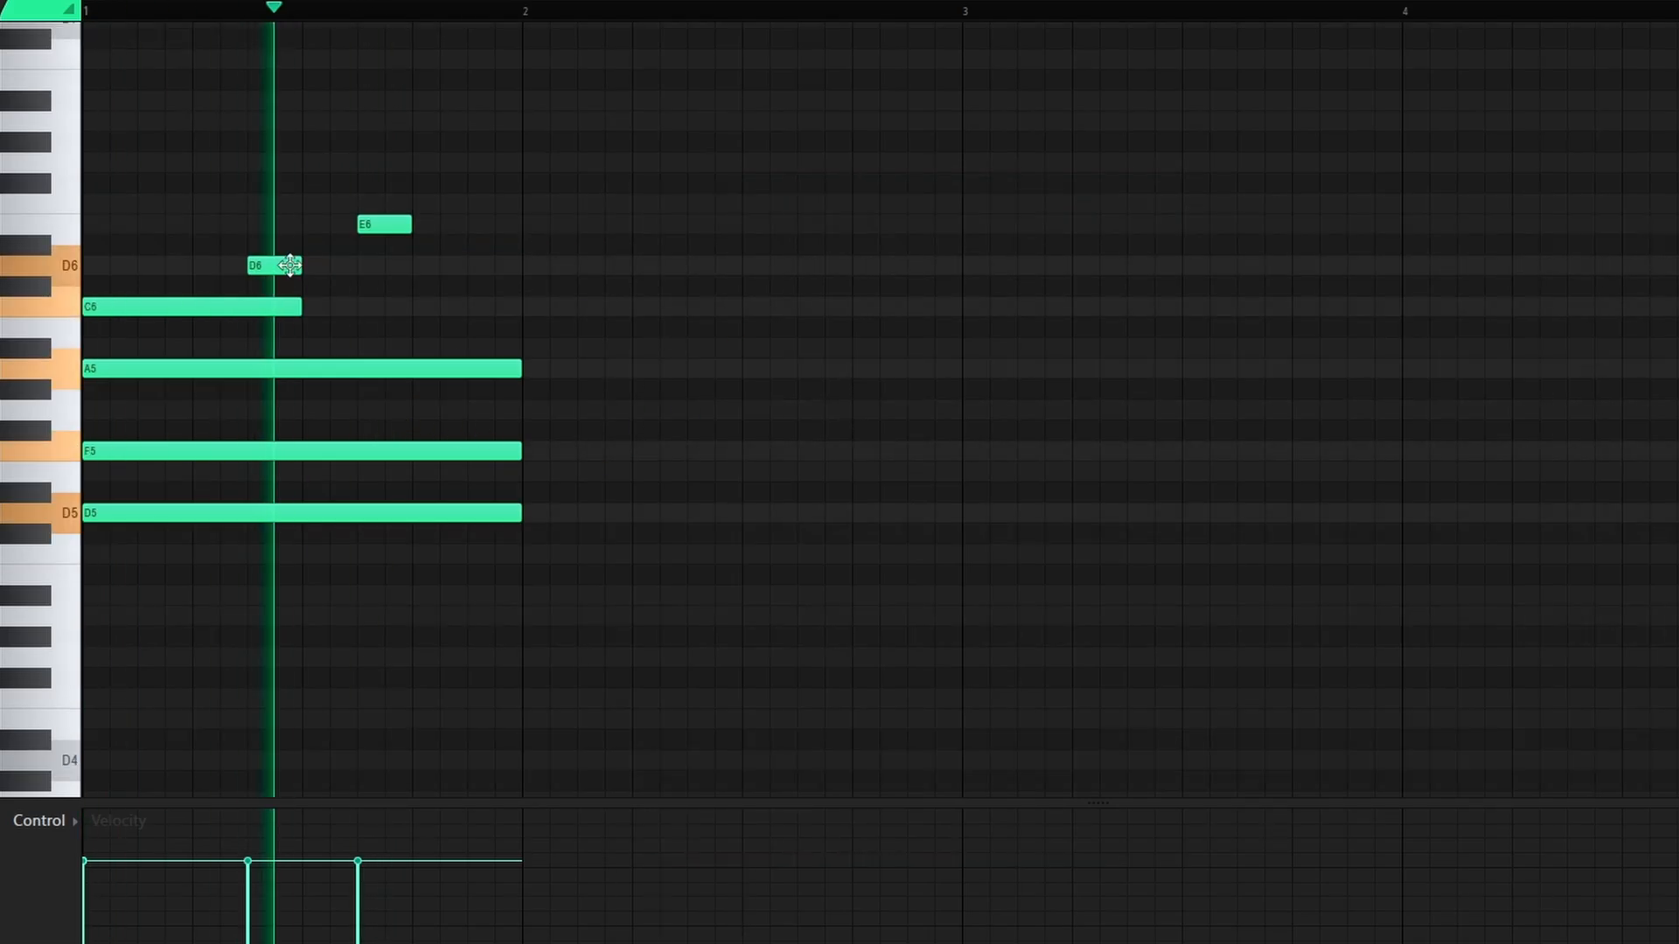
key("space")
left_click(366, 226)
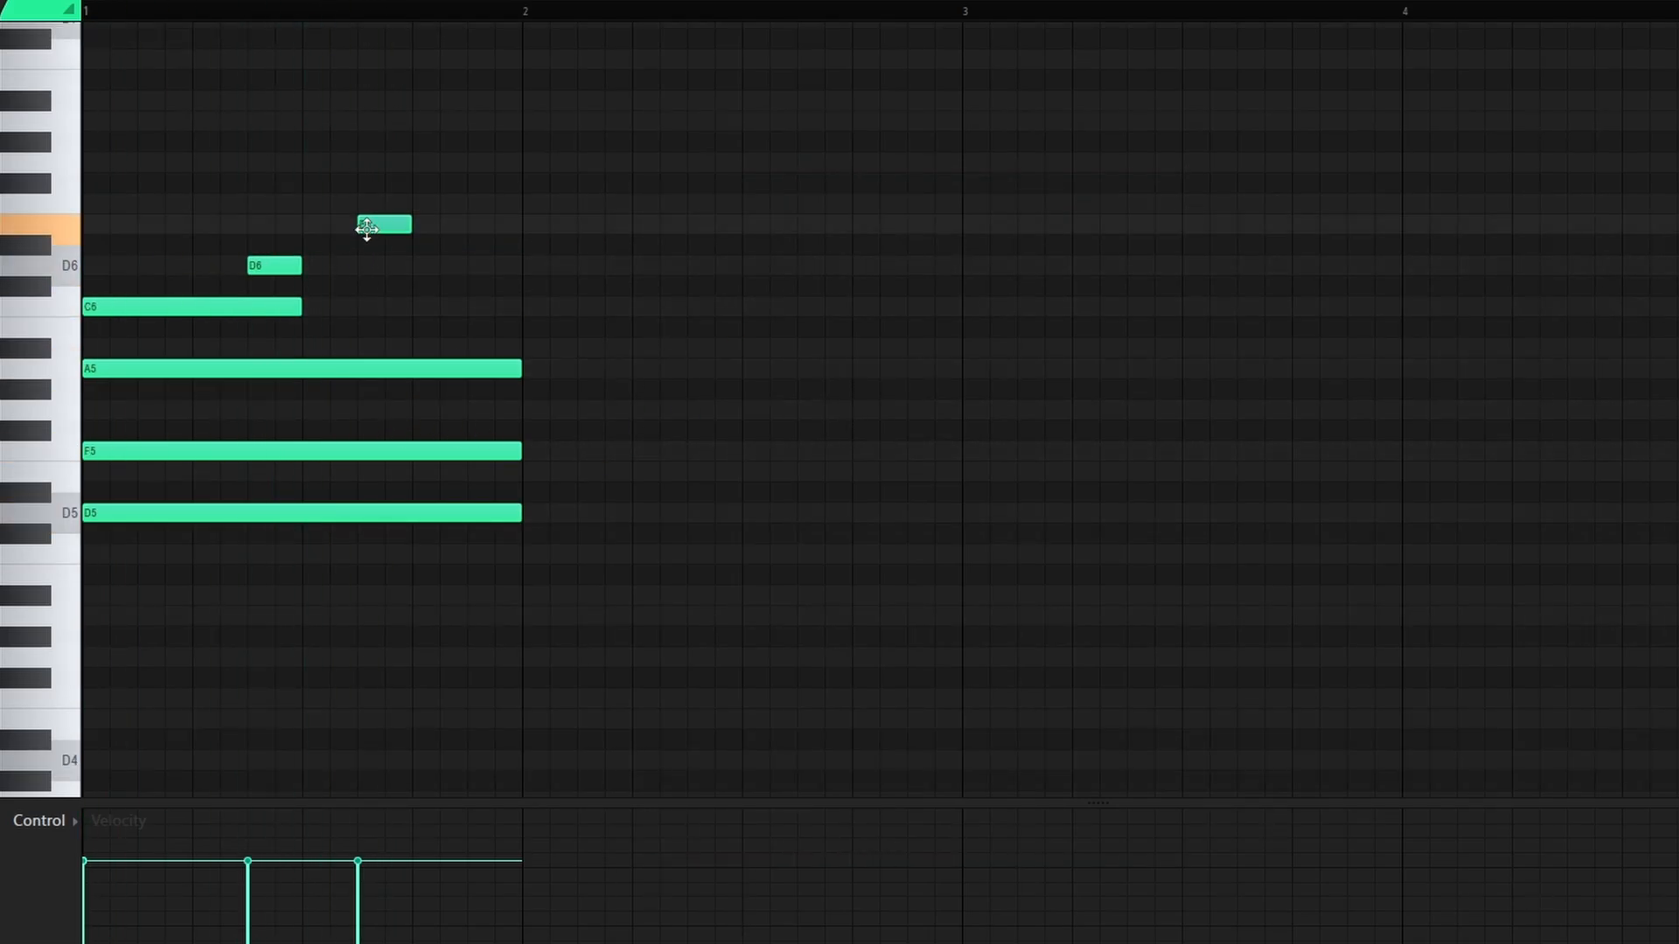
key("space")
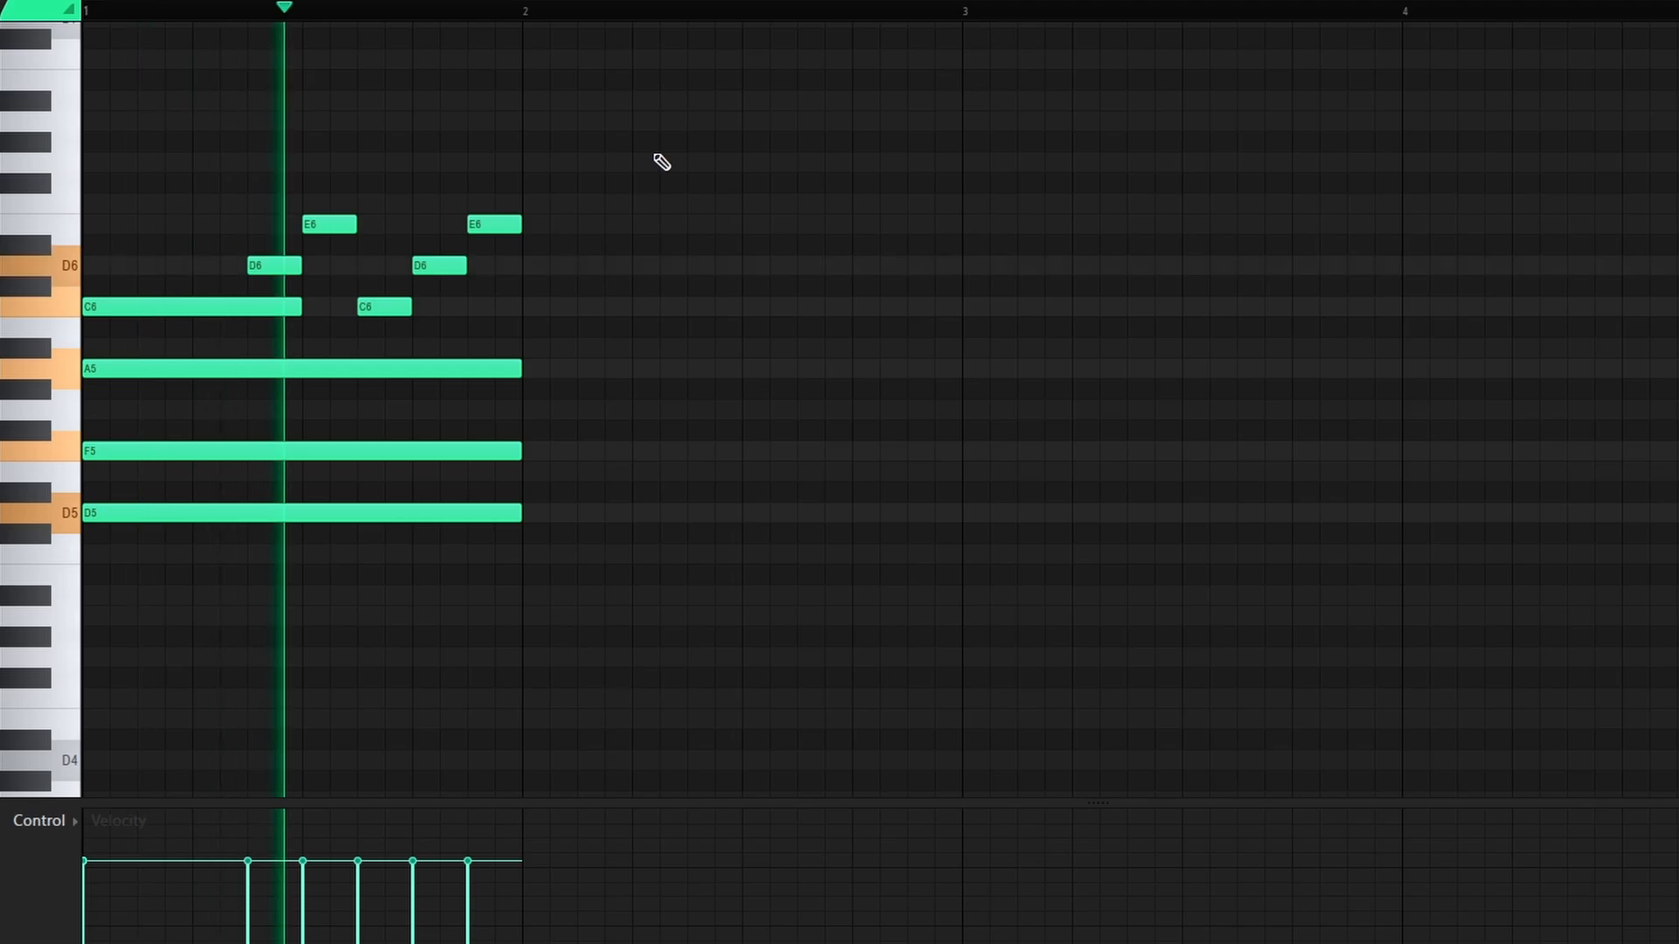
left_click(688, 202)
right_click(687, 199)
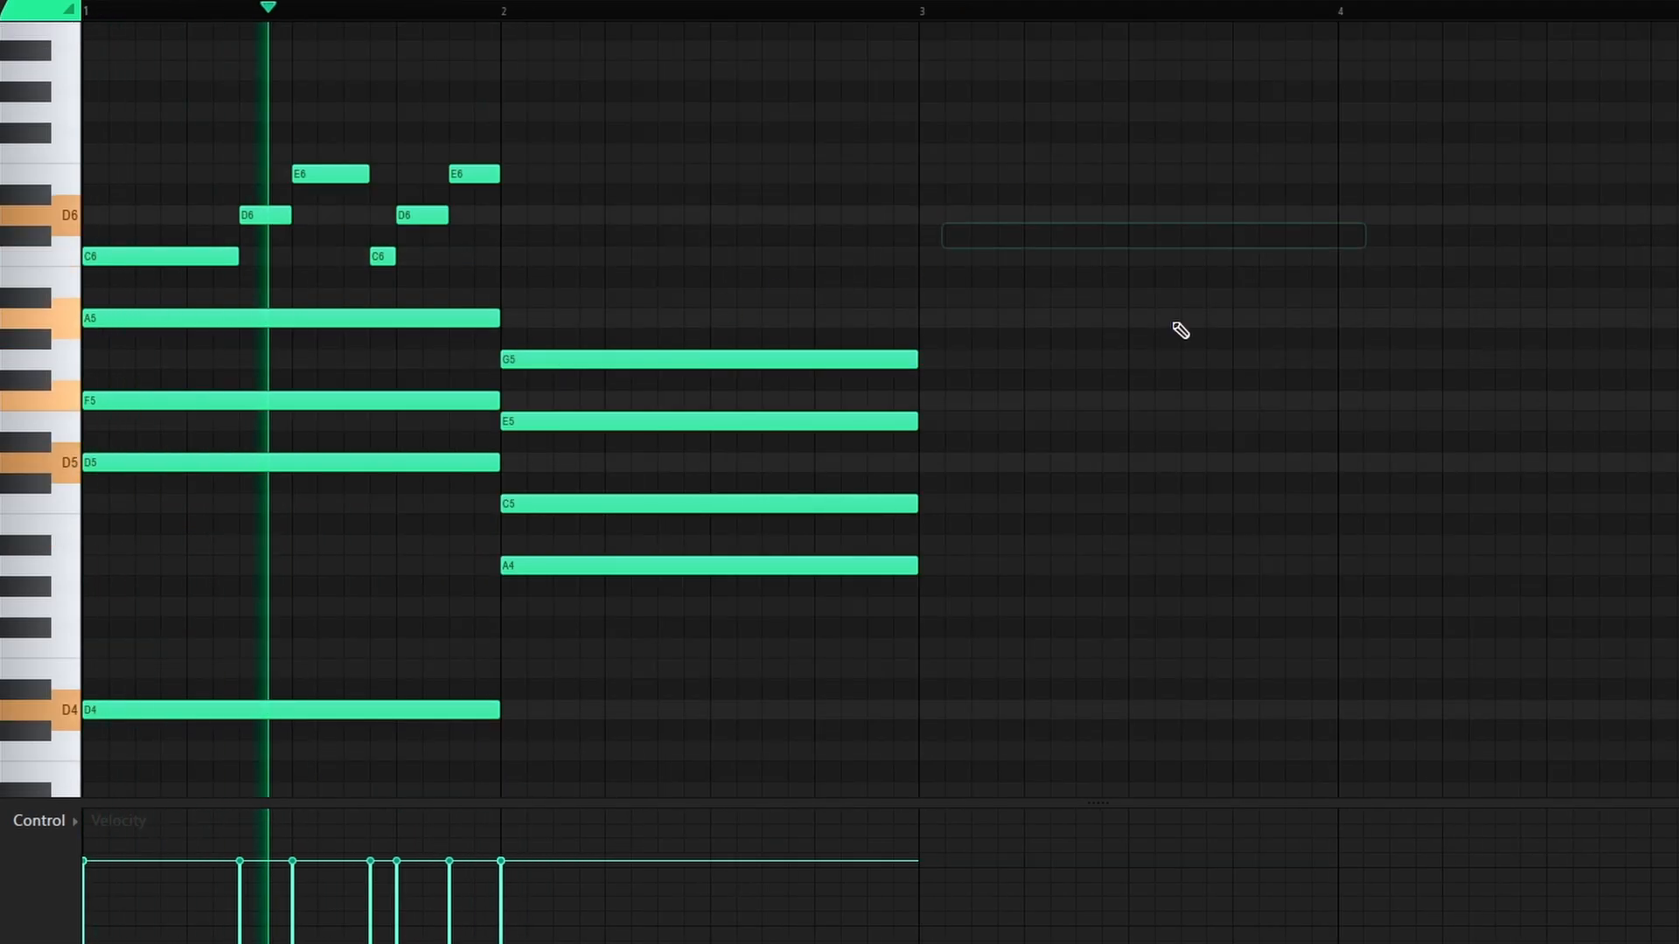
key("space")
Step: Split the bar-2 E5 and G5 notes into two each, stretching the second E5 to bar 3
scroll(774, 525, "down", 2)
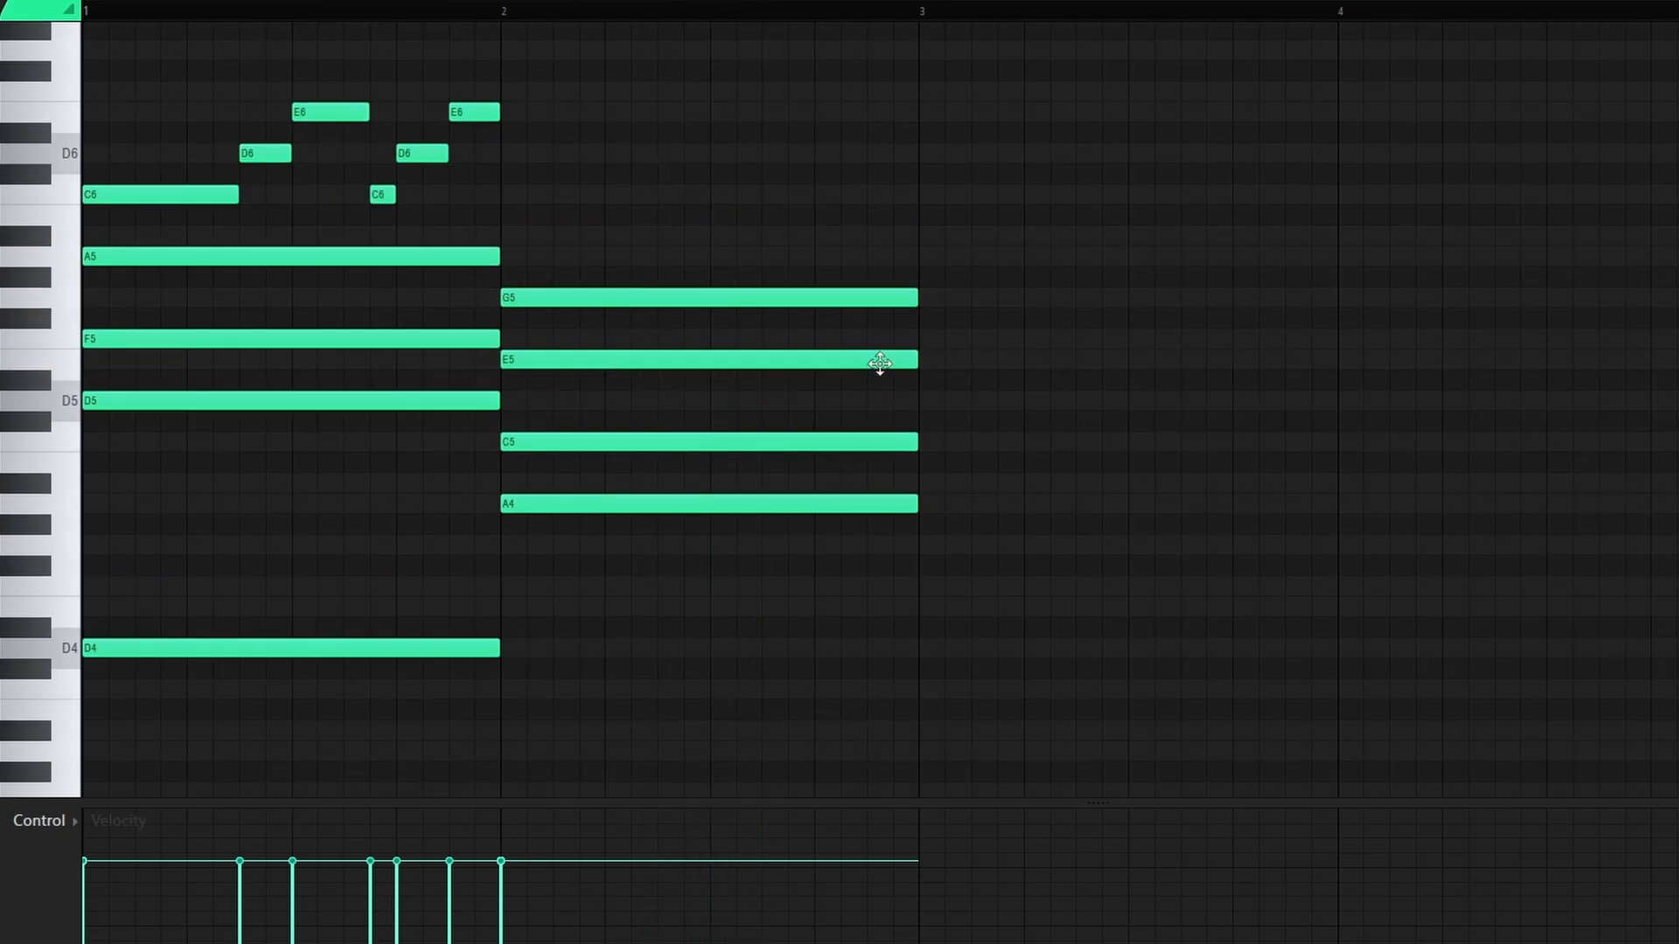
key("space")
left_click_drag(917, 357, 618, 358)
left_click(626, 361)
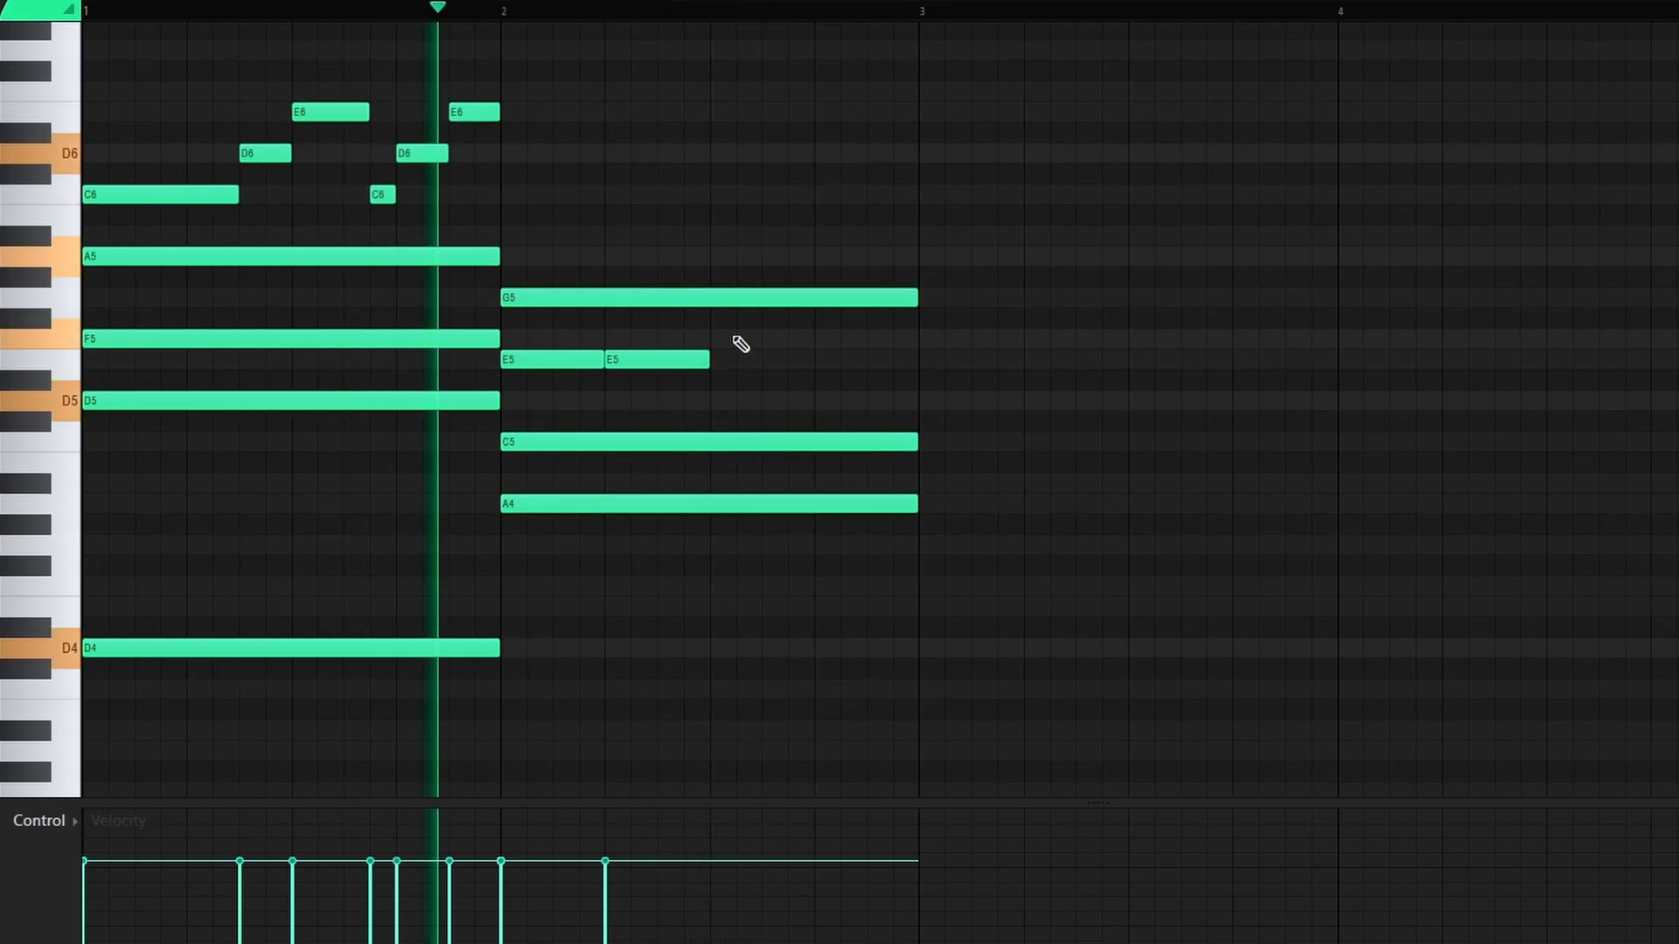
left_click_drag(916, 297, 707, 333)
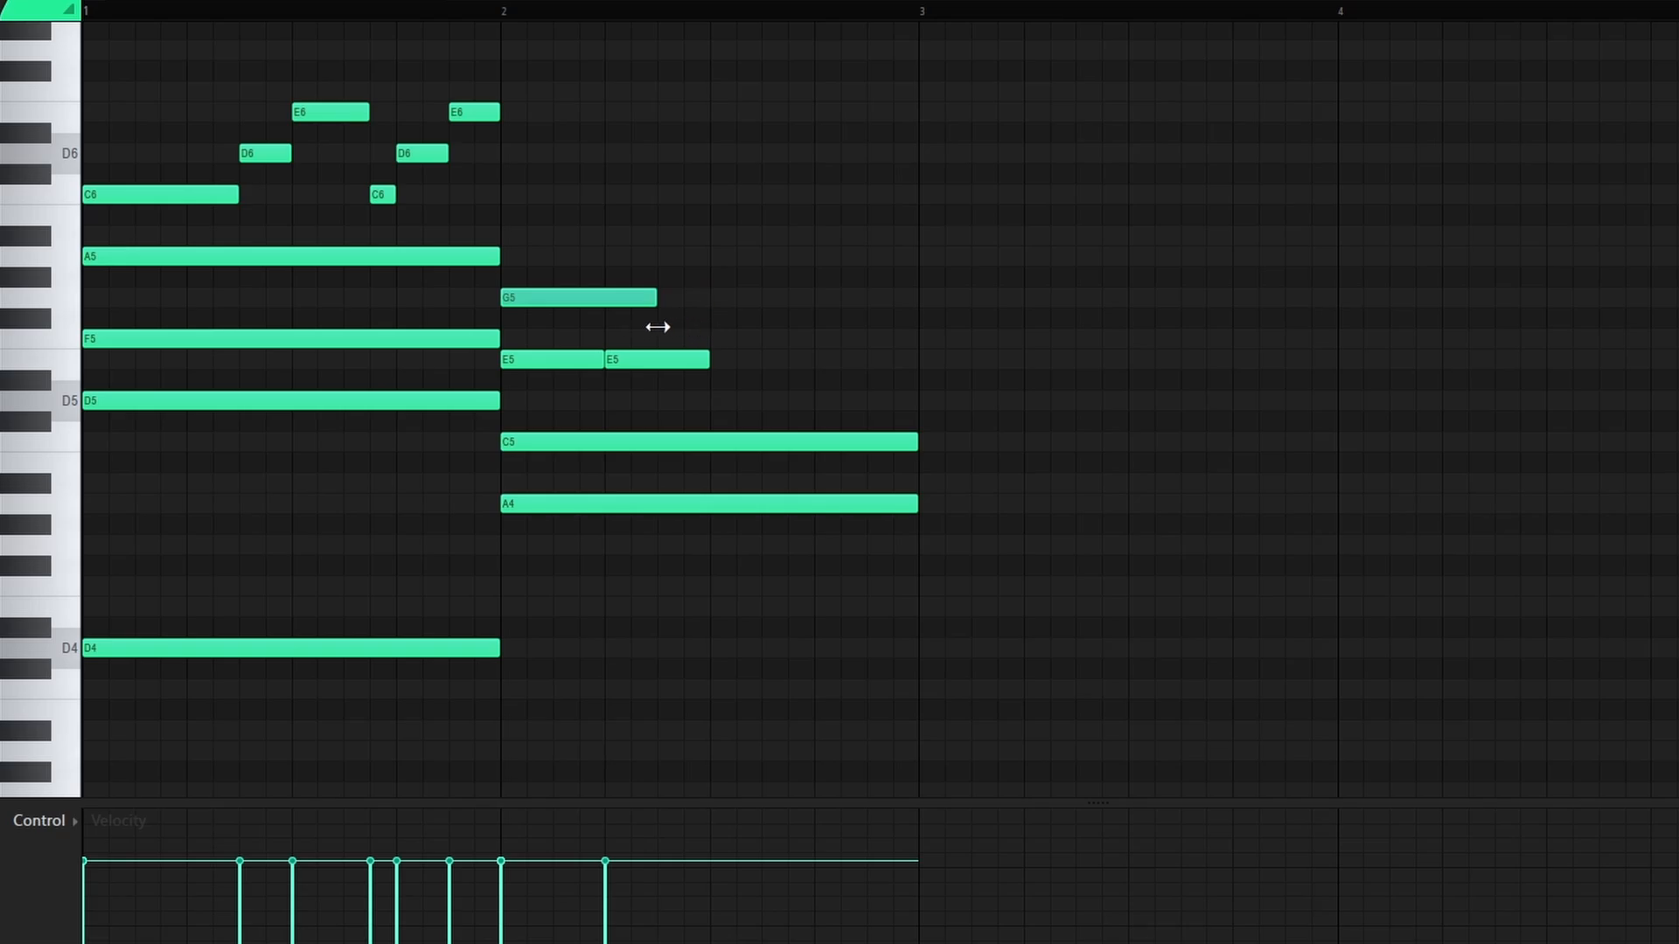
left_click(691, 299)
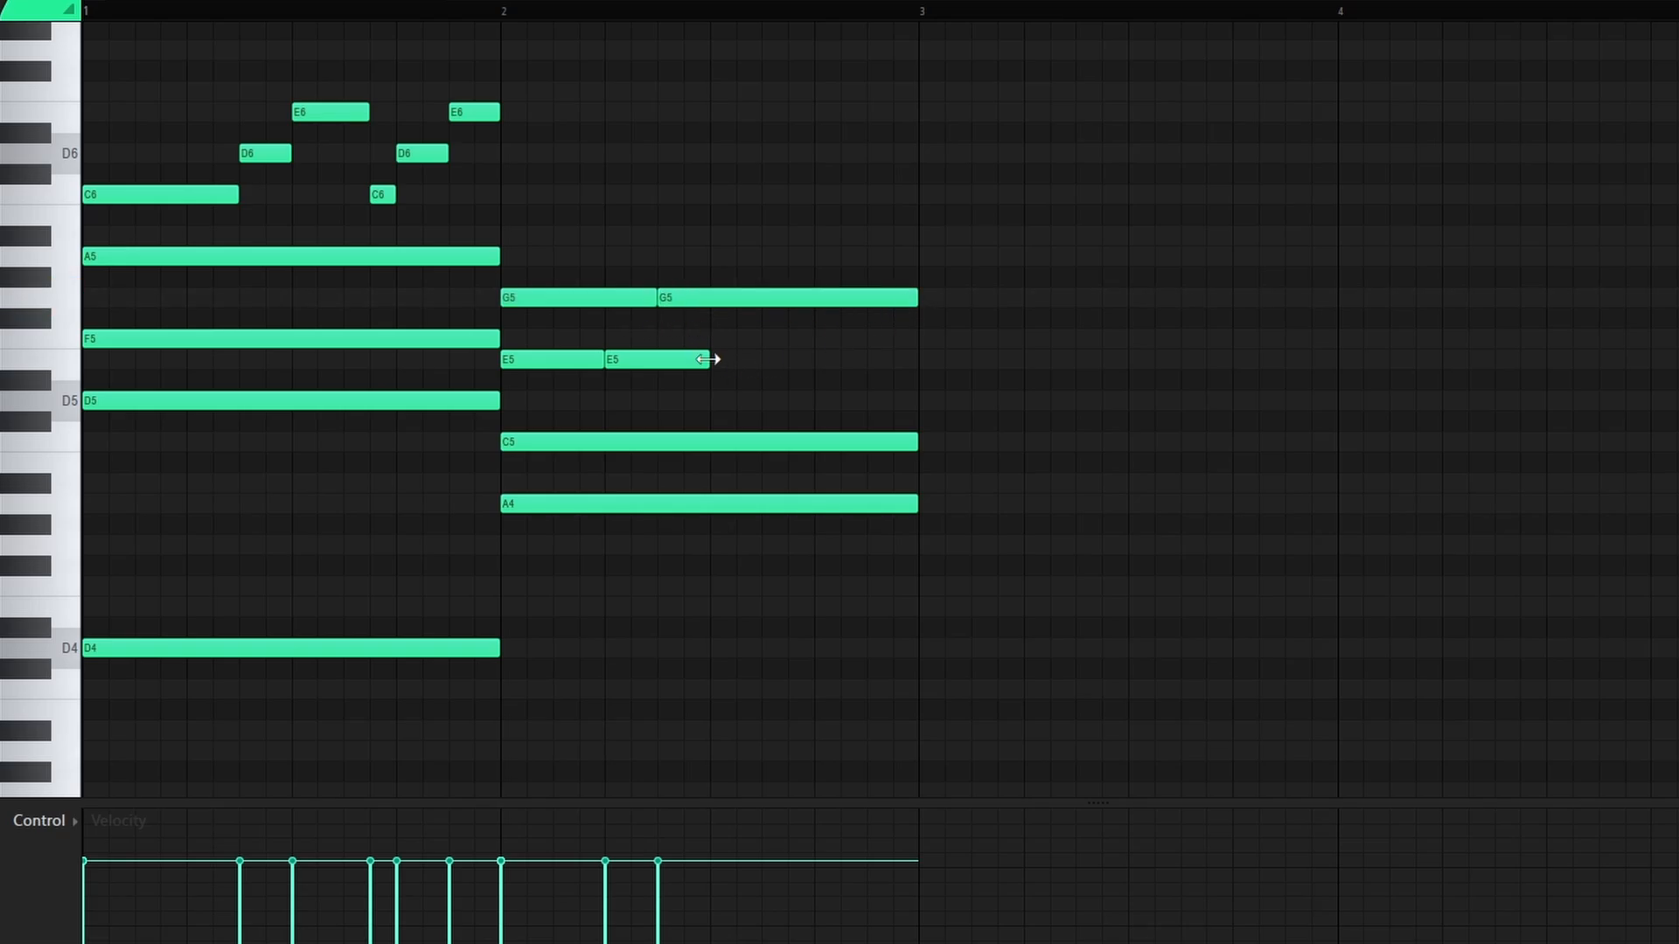
left_click_drag(708, 359, 917, 359)
left_click(1053, 171)
right_click(1052, 171)
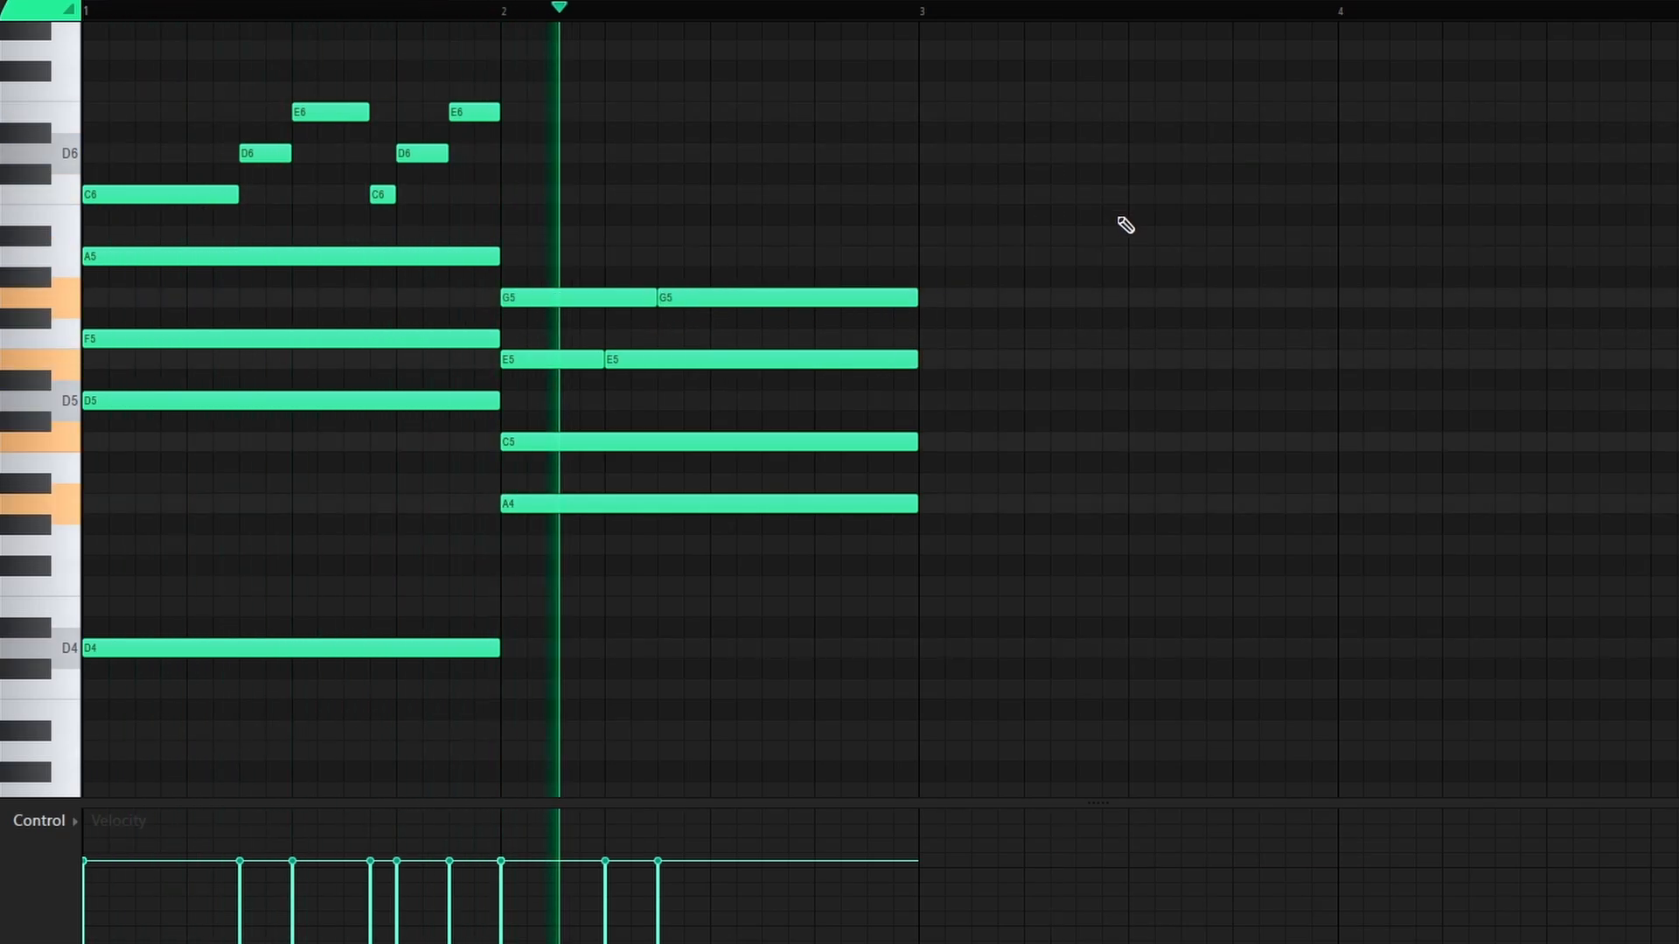
Step: Lengthen the bar-2 chord to bar 4, audition the eight-bar part, and return to the Playlist
key("space")
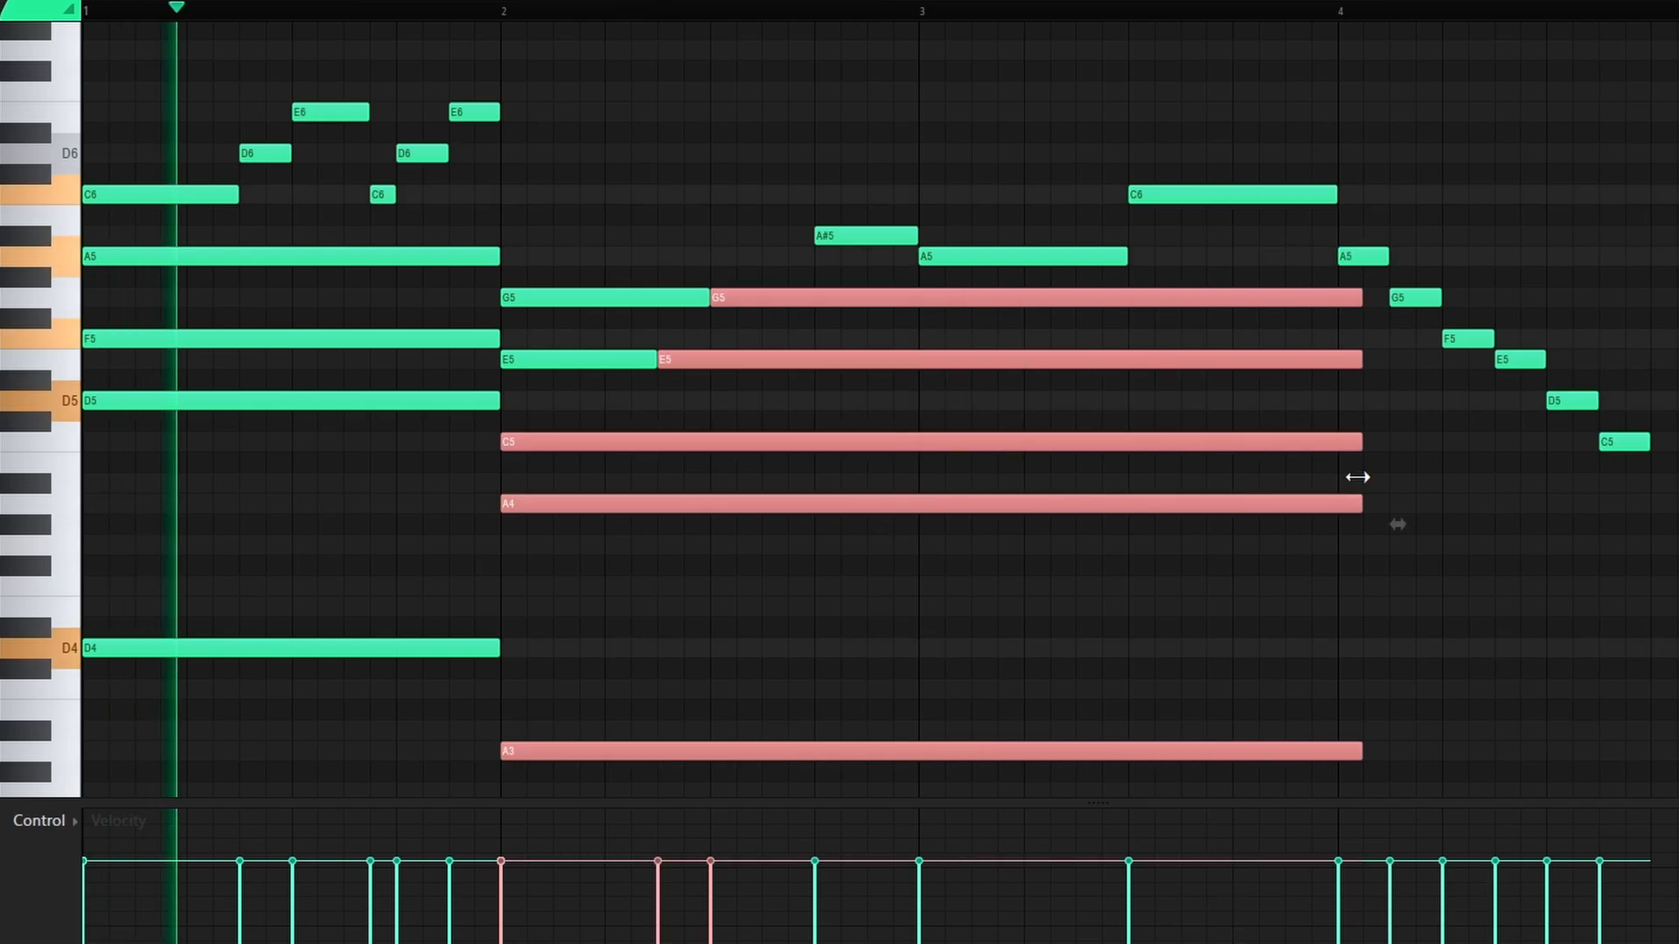
left_click_drag(1356, 475, 1351, 480)
left_click(1486, 524)
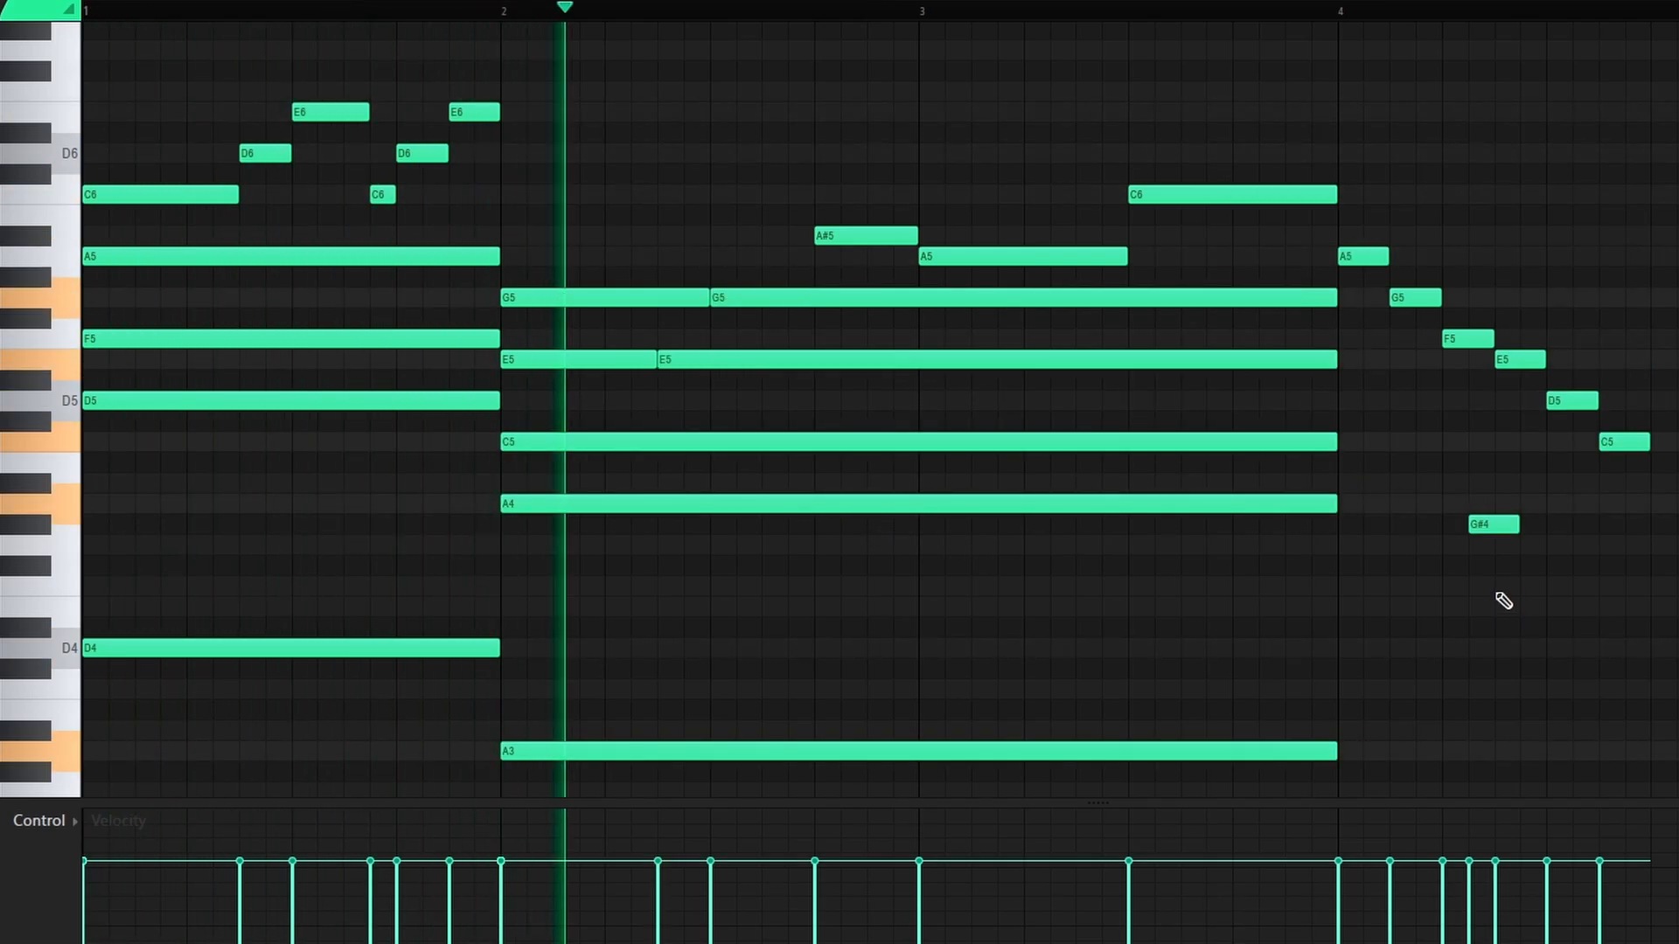
right_click(1494, 524)
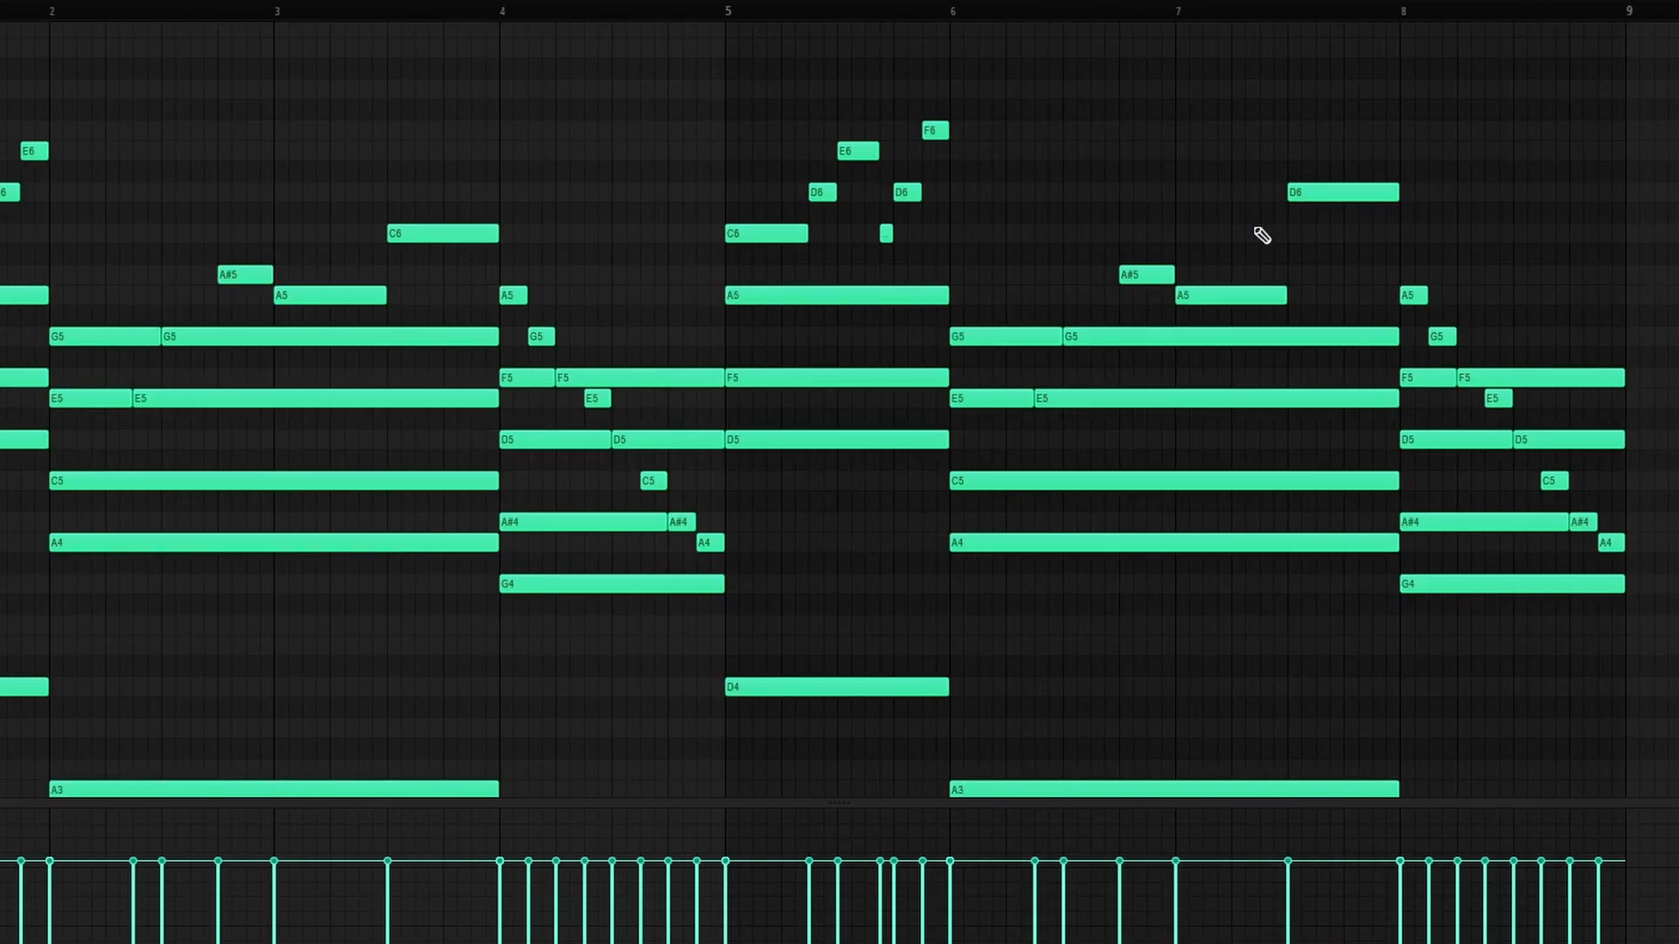
key("space")
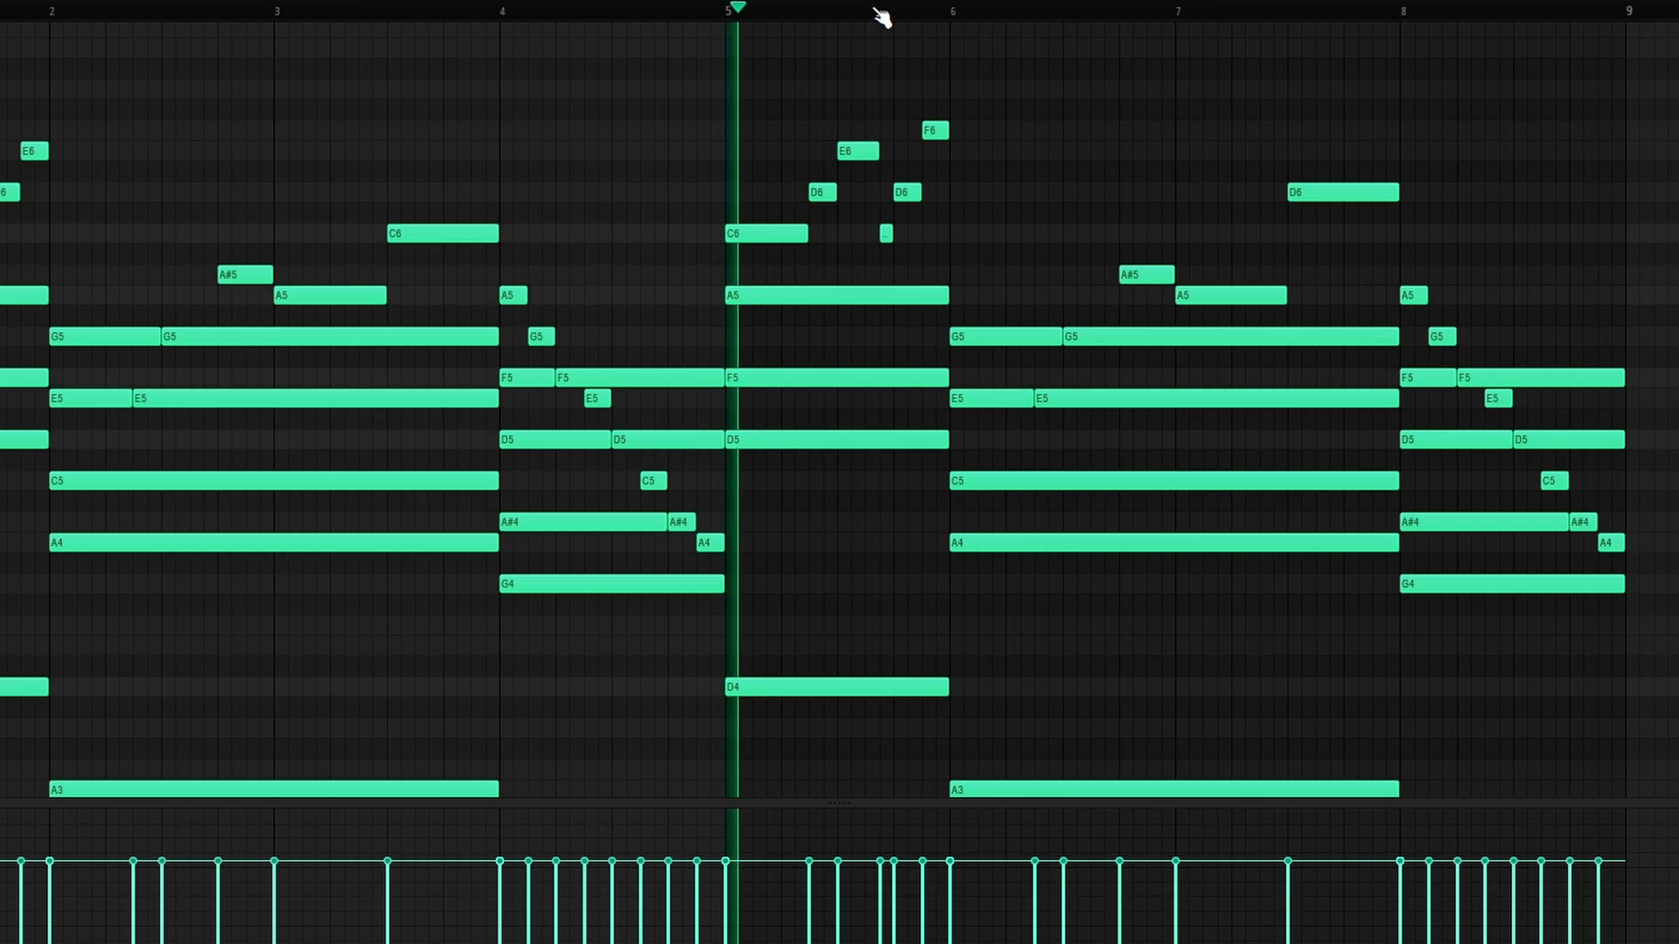
key("space")
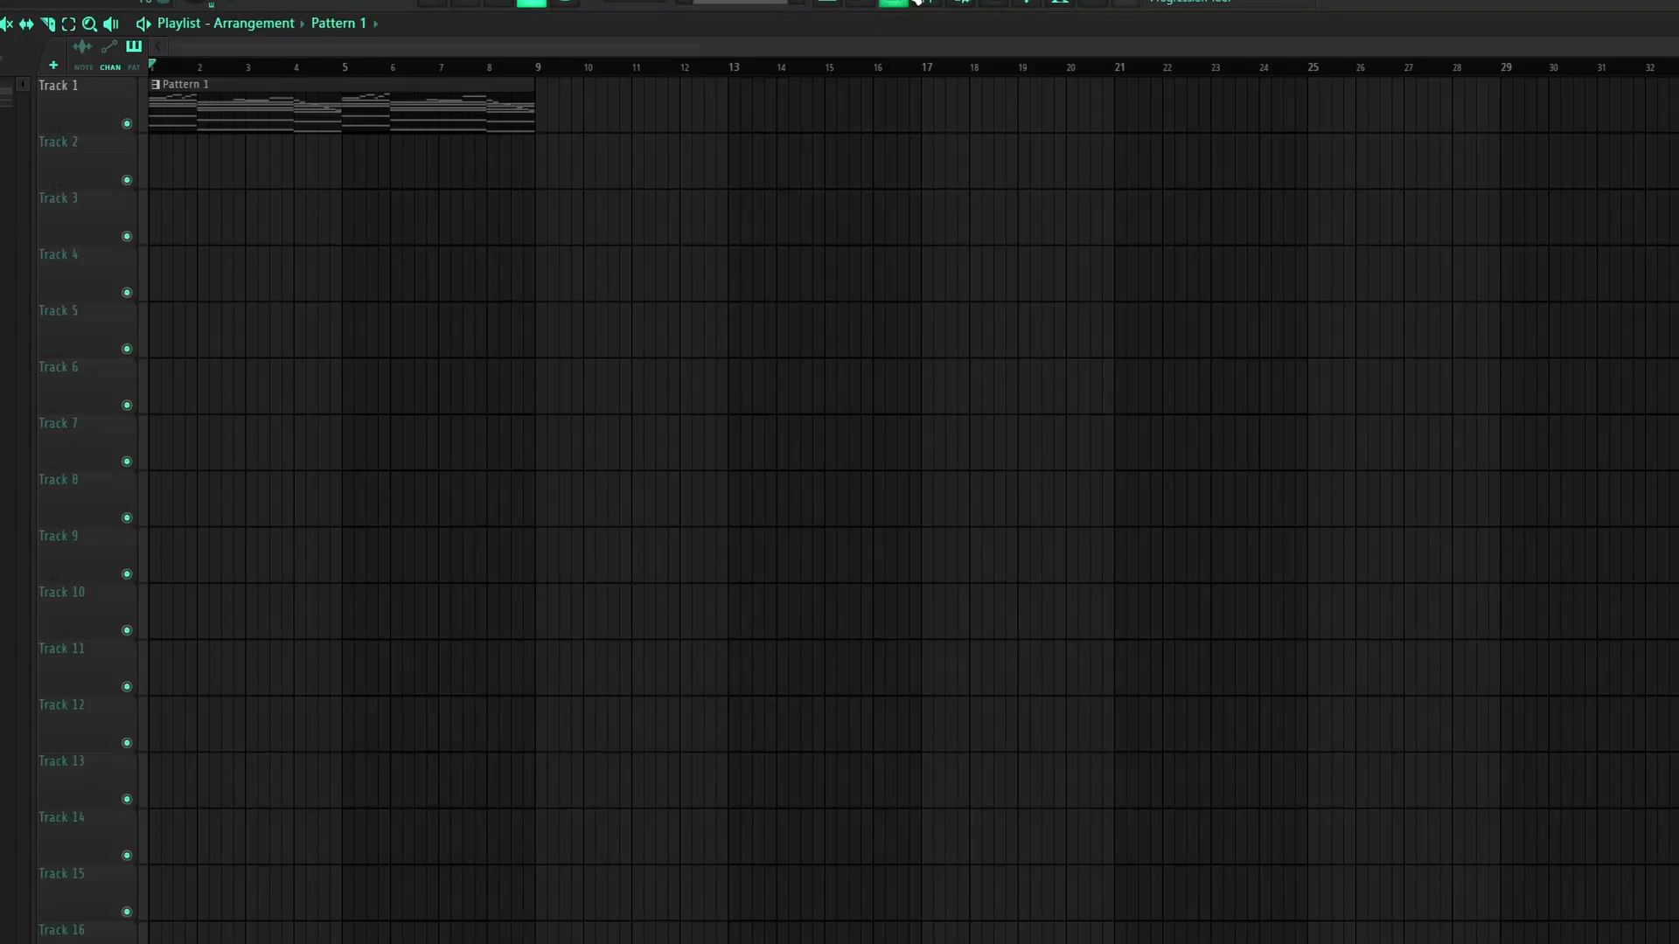
key("F6")
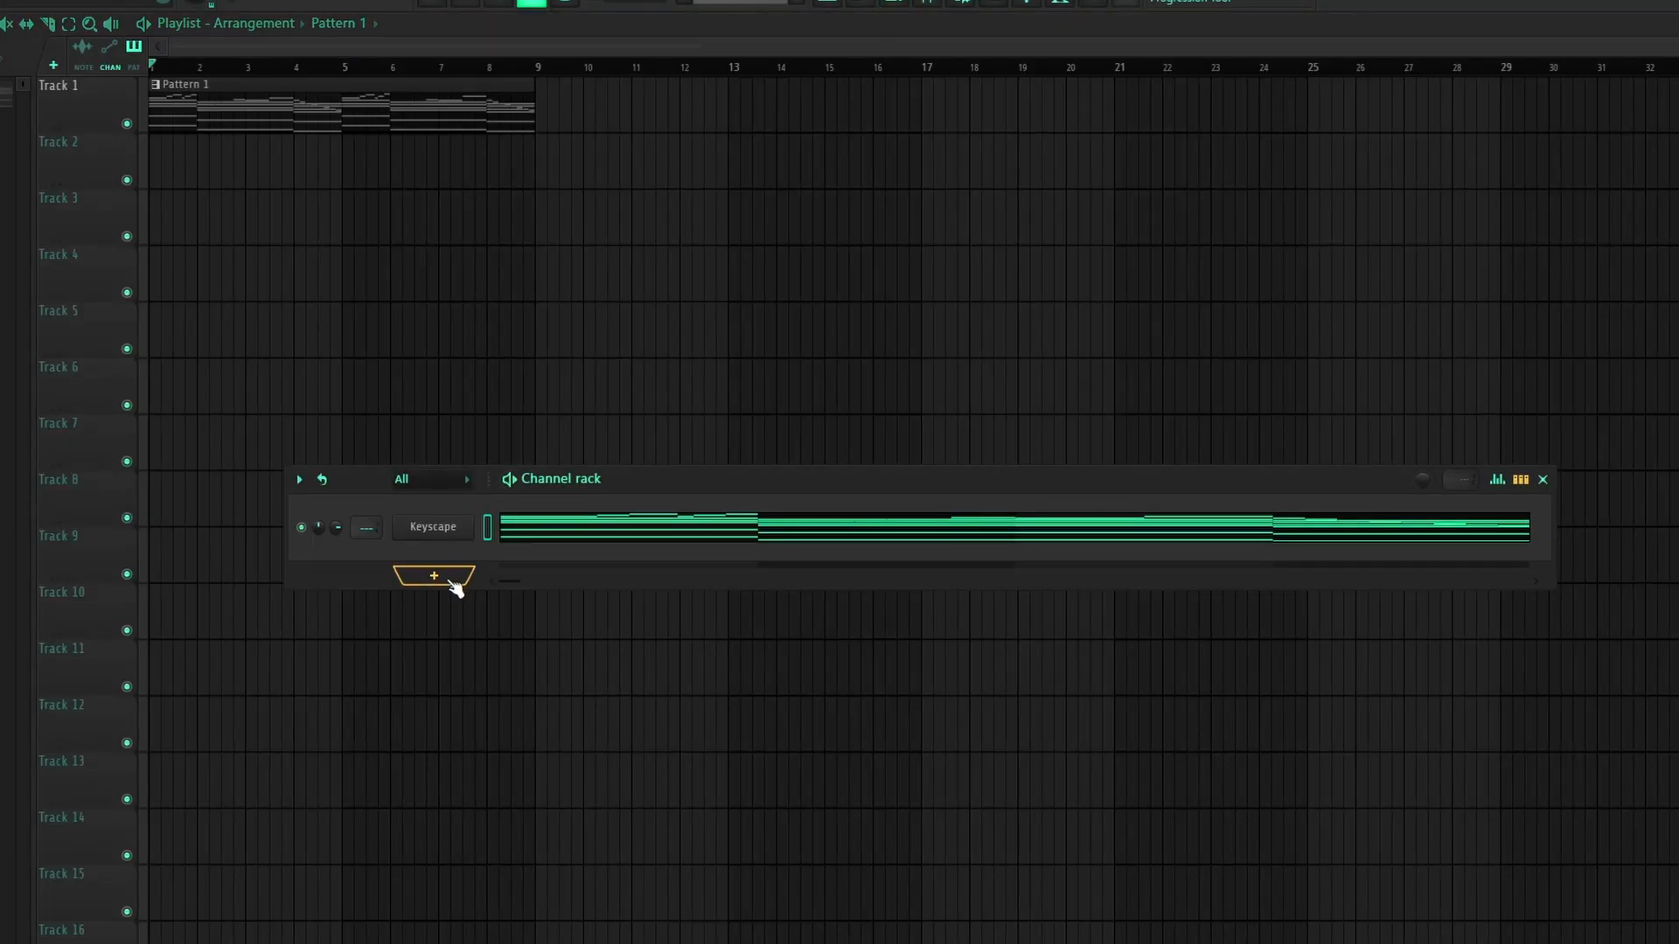
Step: Swap Keyscape for Xpand!2 on the GS Piano+ electric piano and close its windows
right_click(463, 527)
mouse_move(612, 681)
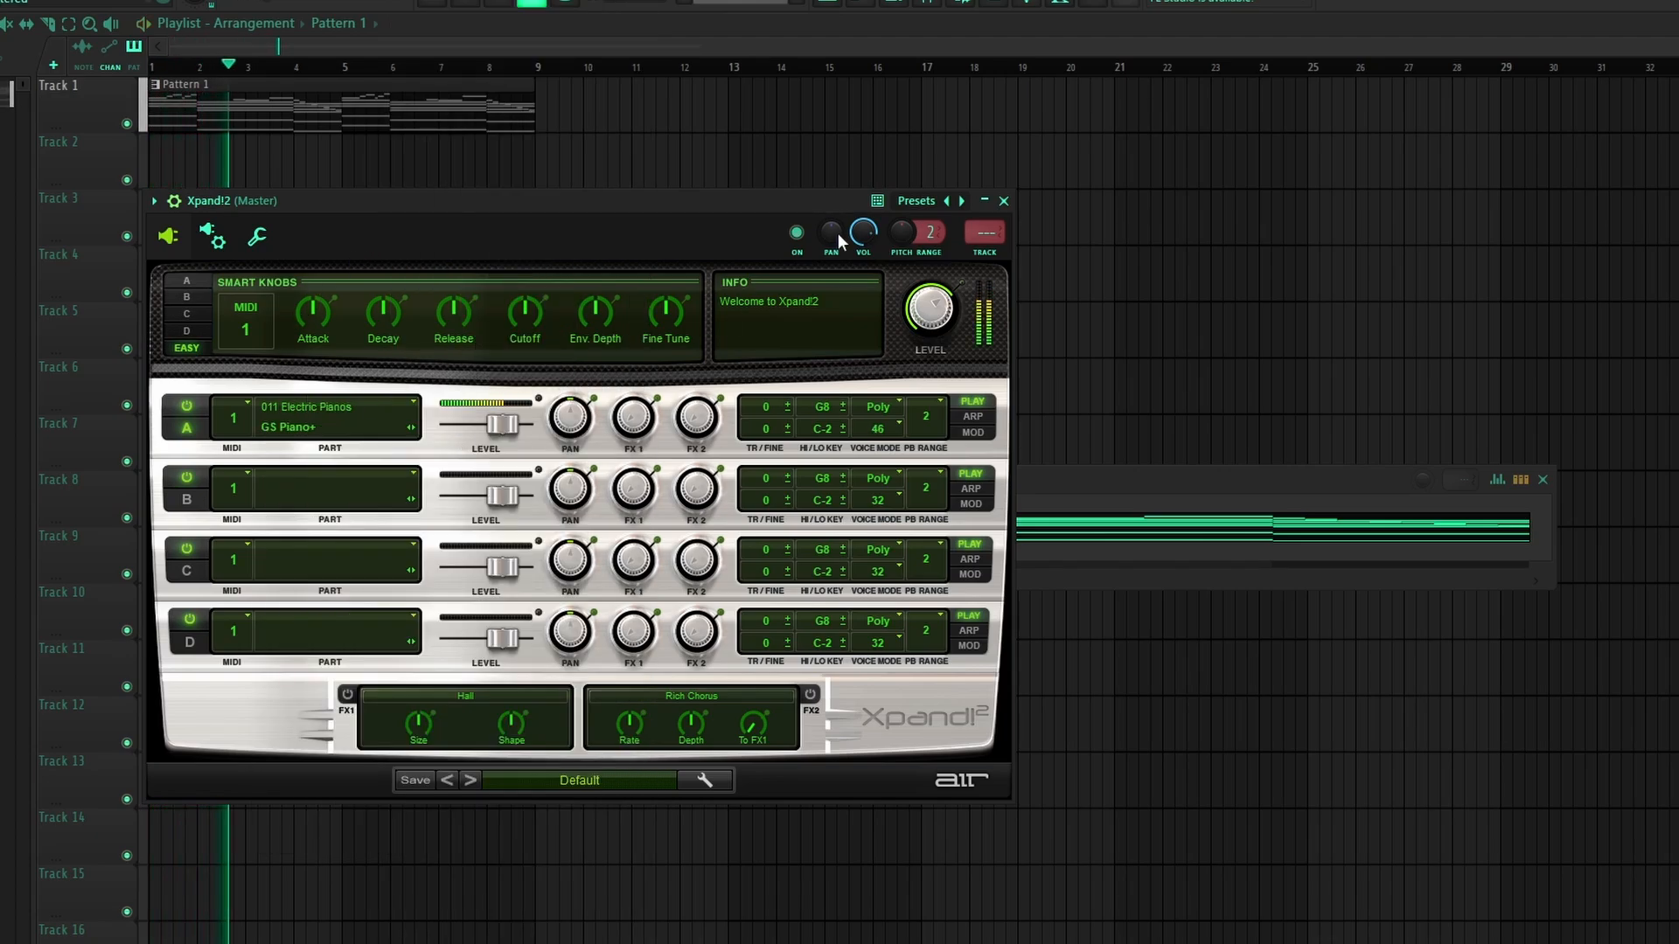
left_click(1003, 203)
left_click(1530, 477)
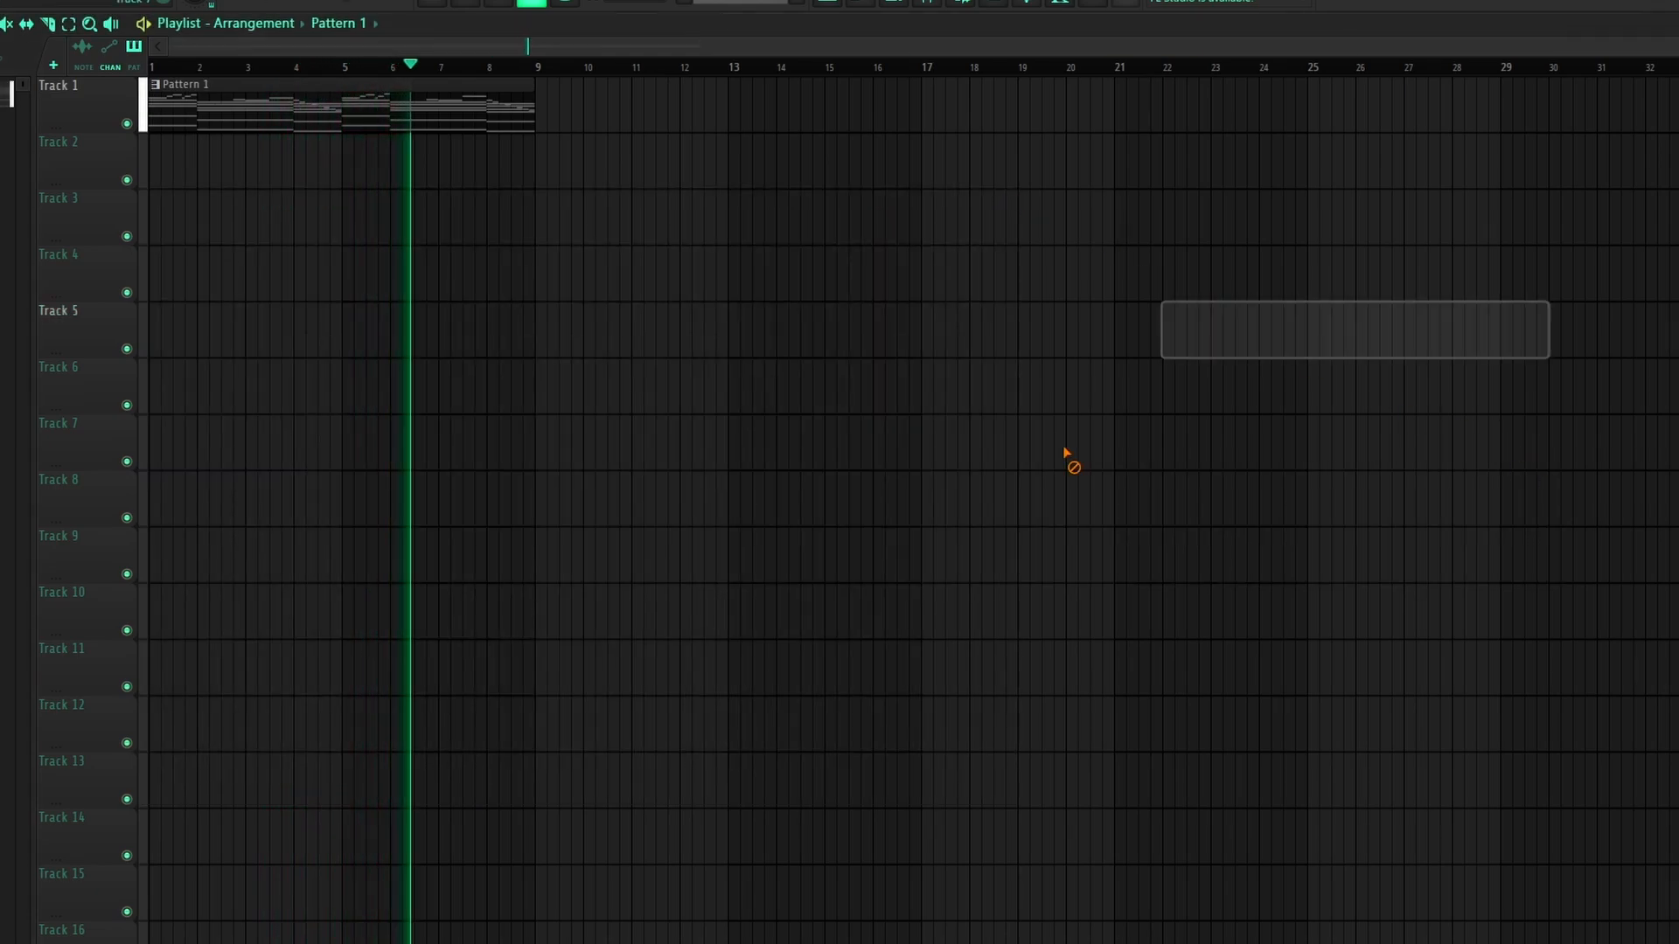
Step: Place and remove trial pattern clips on Track 5, then stop playback
left_click(745, 332)
right_click(883, 346)
left_click(615, 331)
right_click(627, 315)
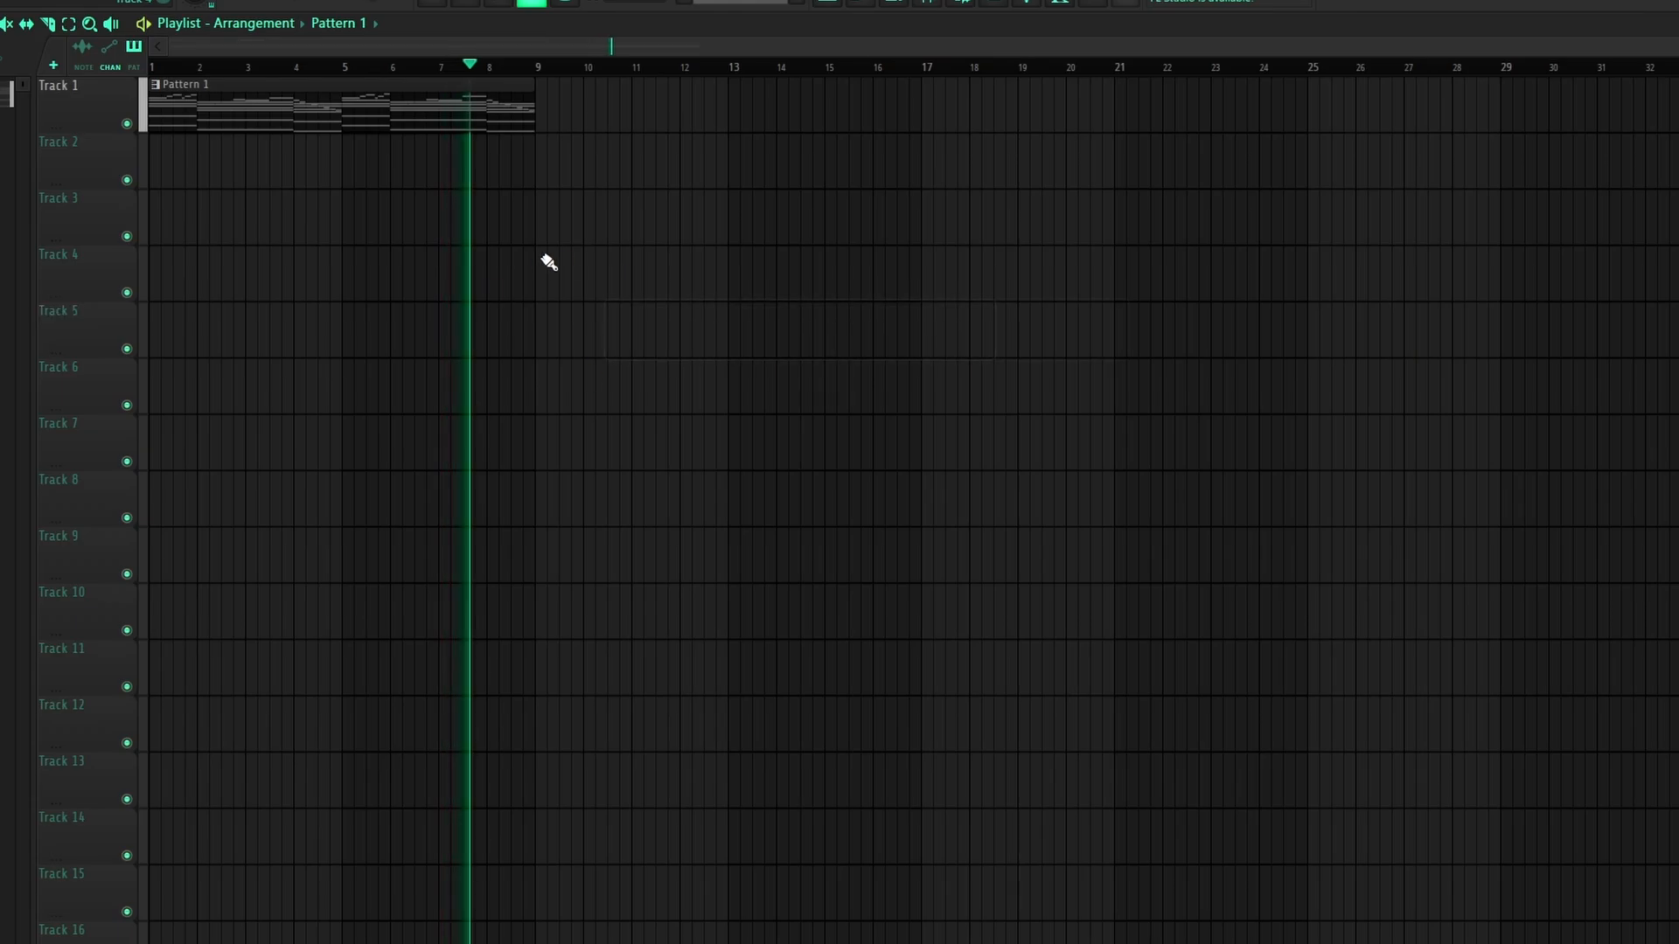
key("space")
Step: Load Portal on Insert 1, move its XY to about 31/29 and set dry/wet to 78
key("F9")
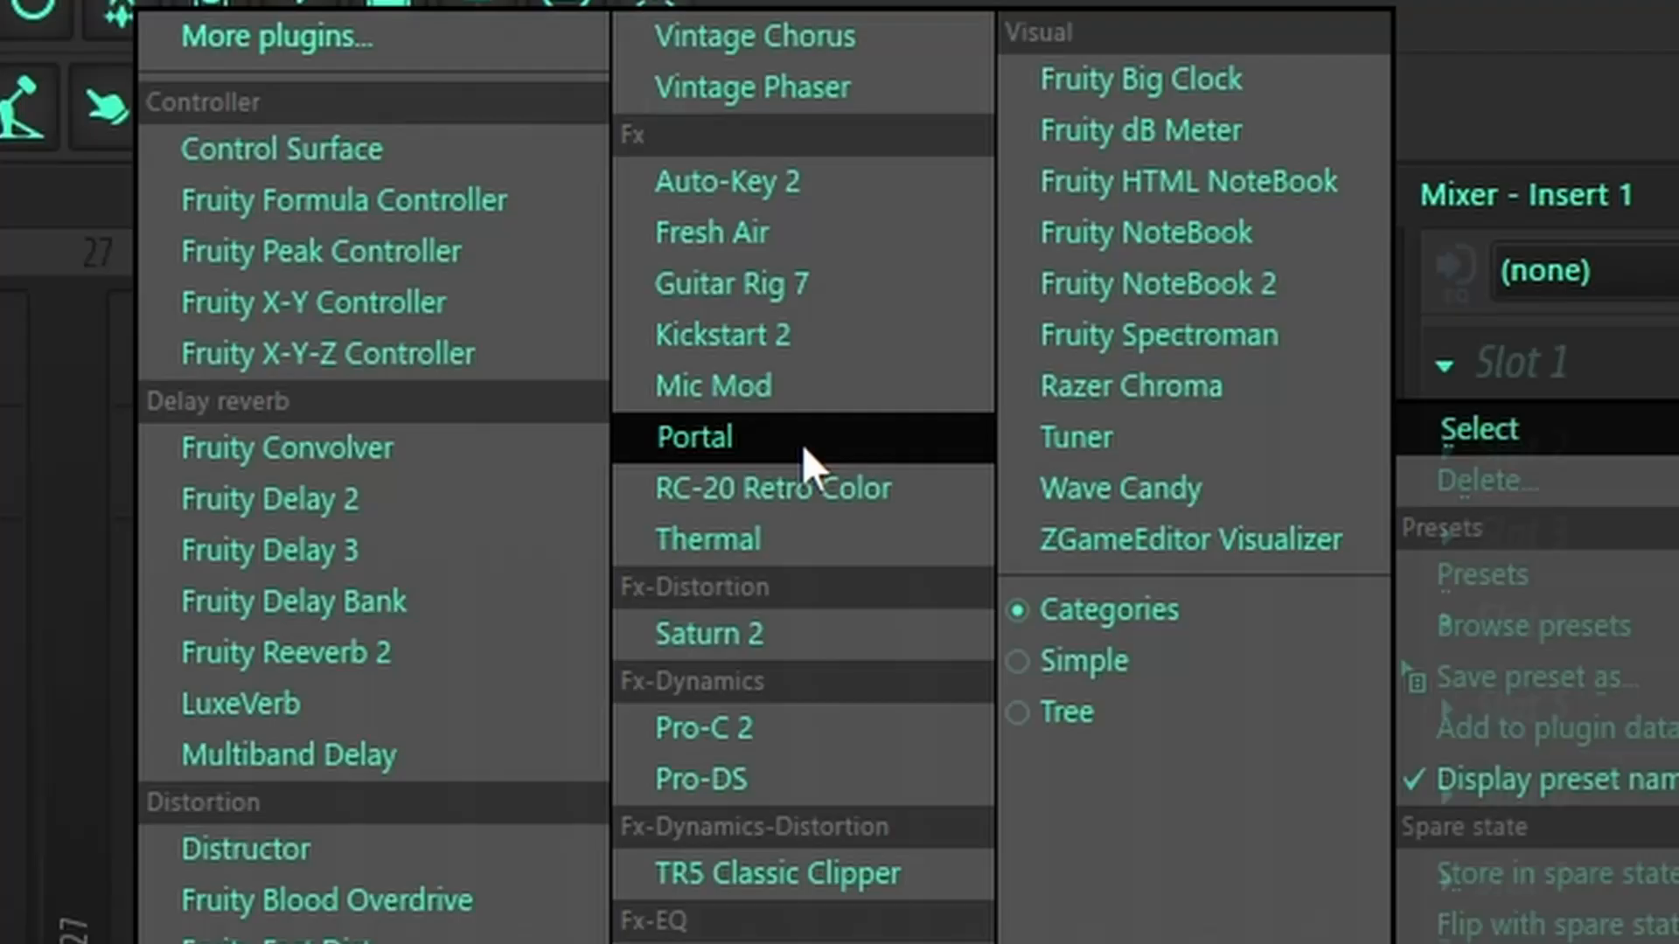
left_click(694, 433)
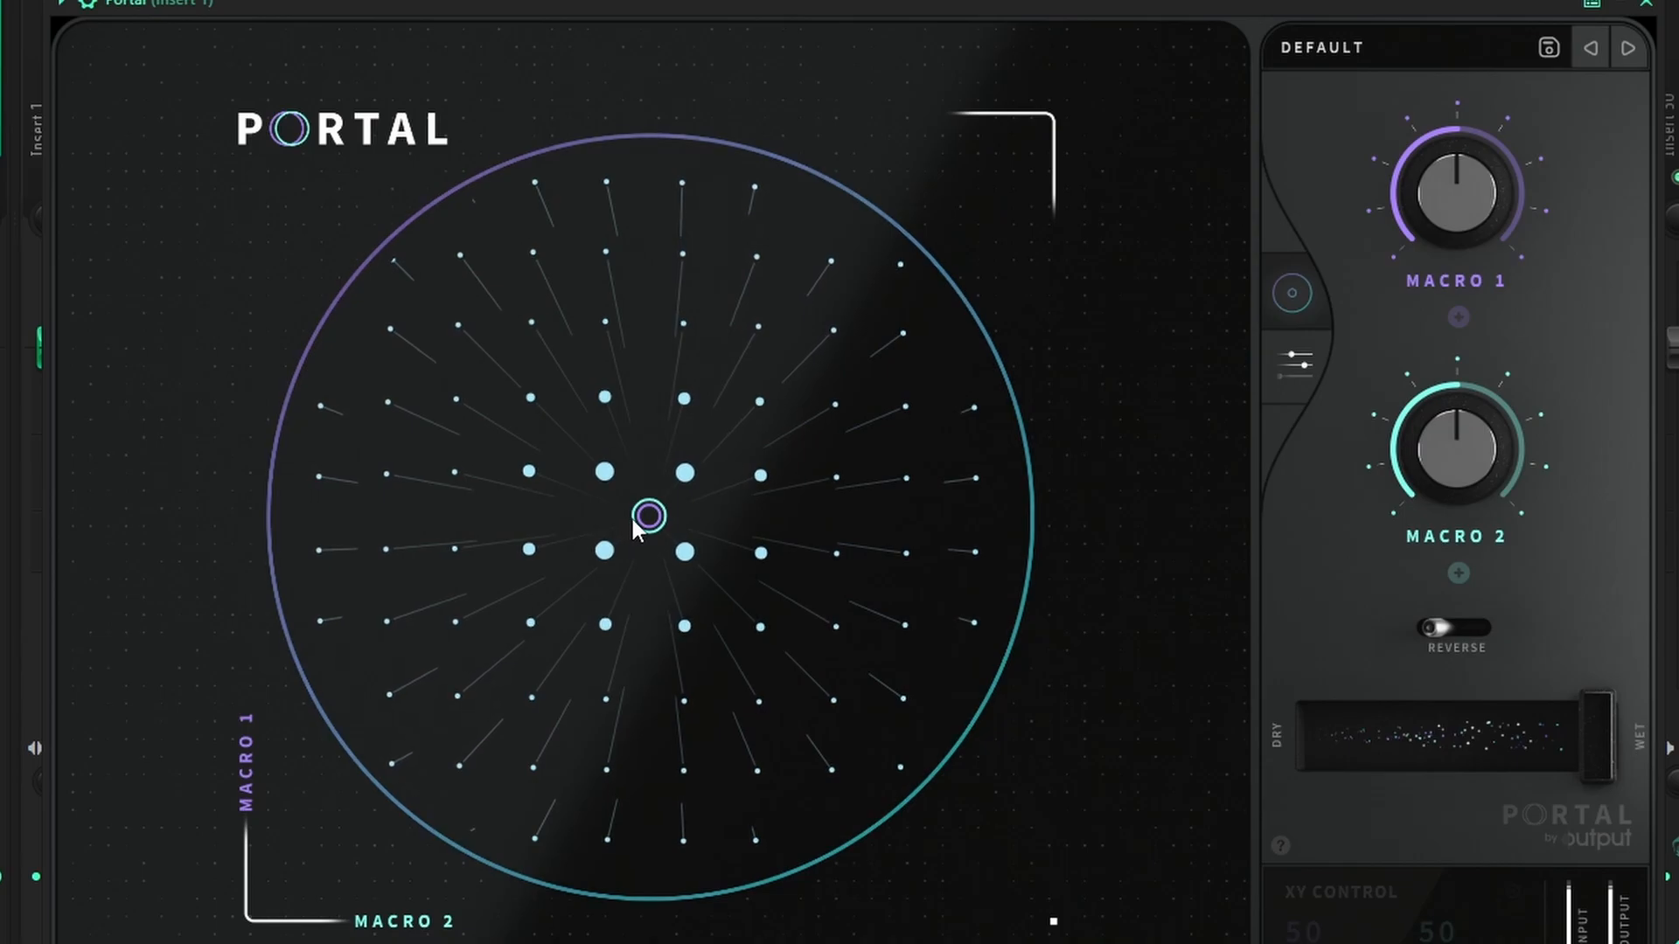
left_click_drag(648, 515, 511, 655)
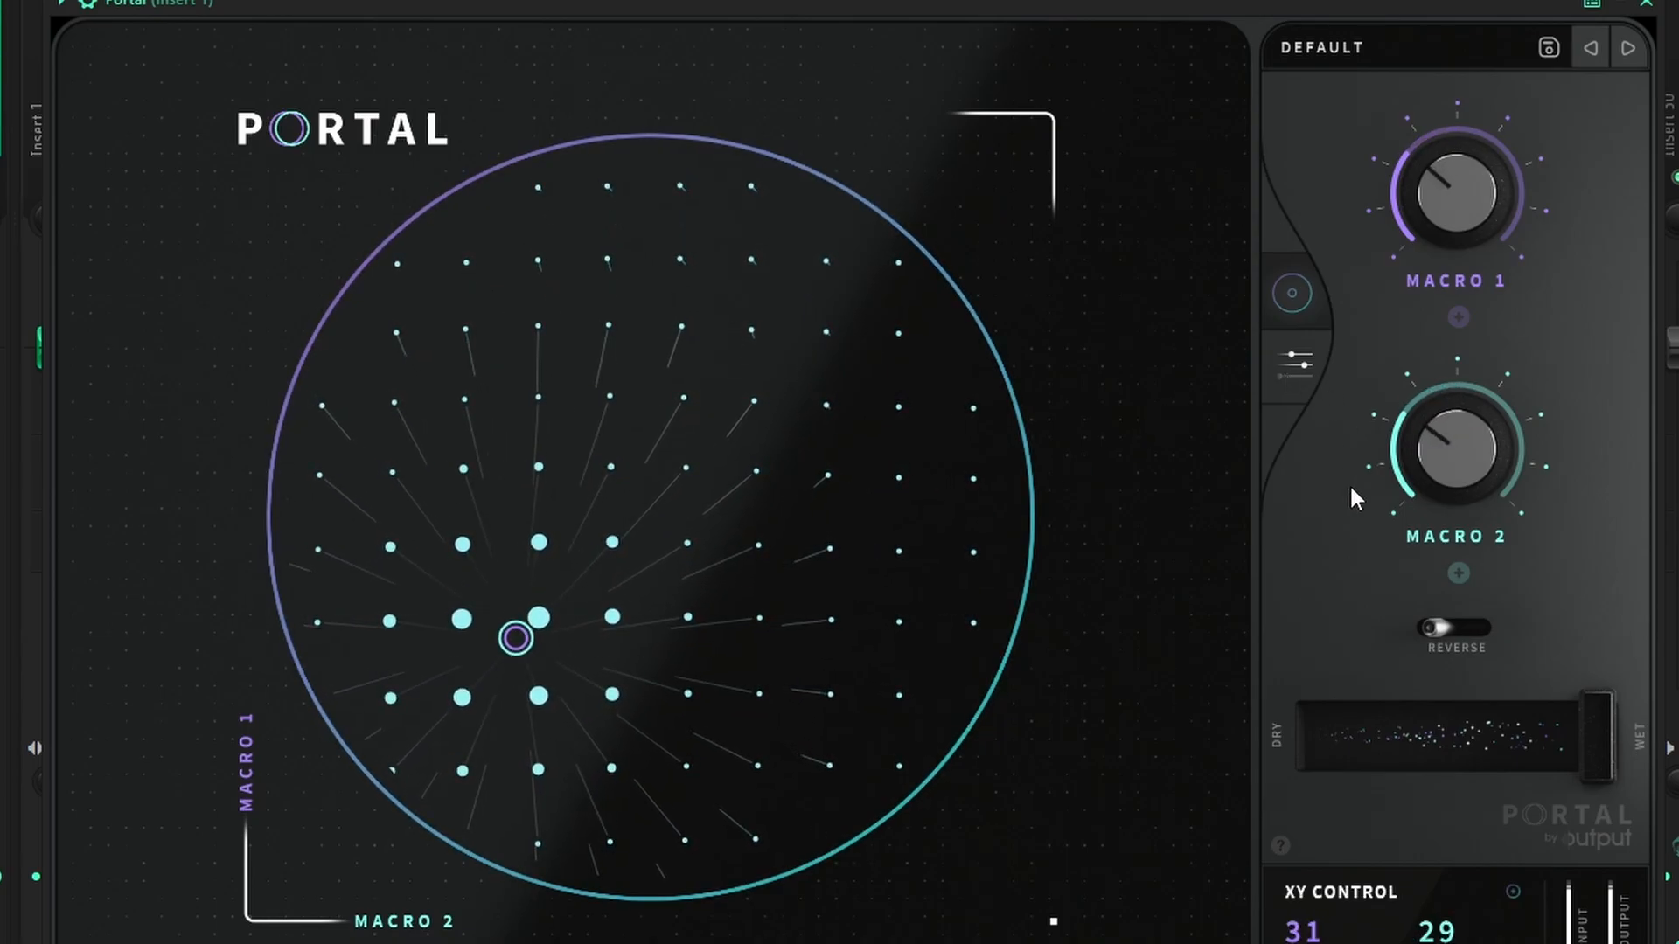
left_click_drag(1581, 752, 1528, 757)
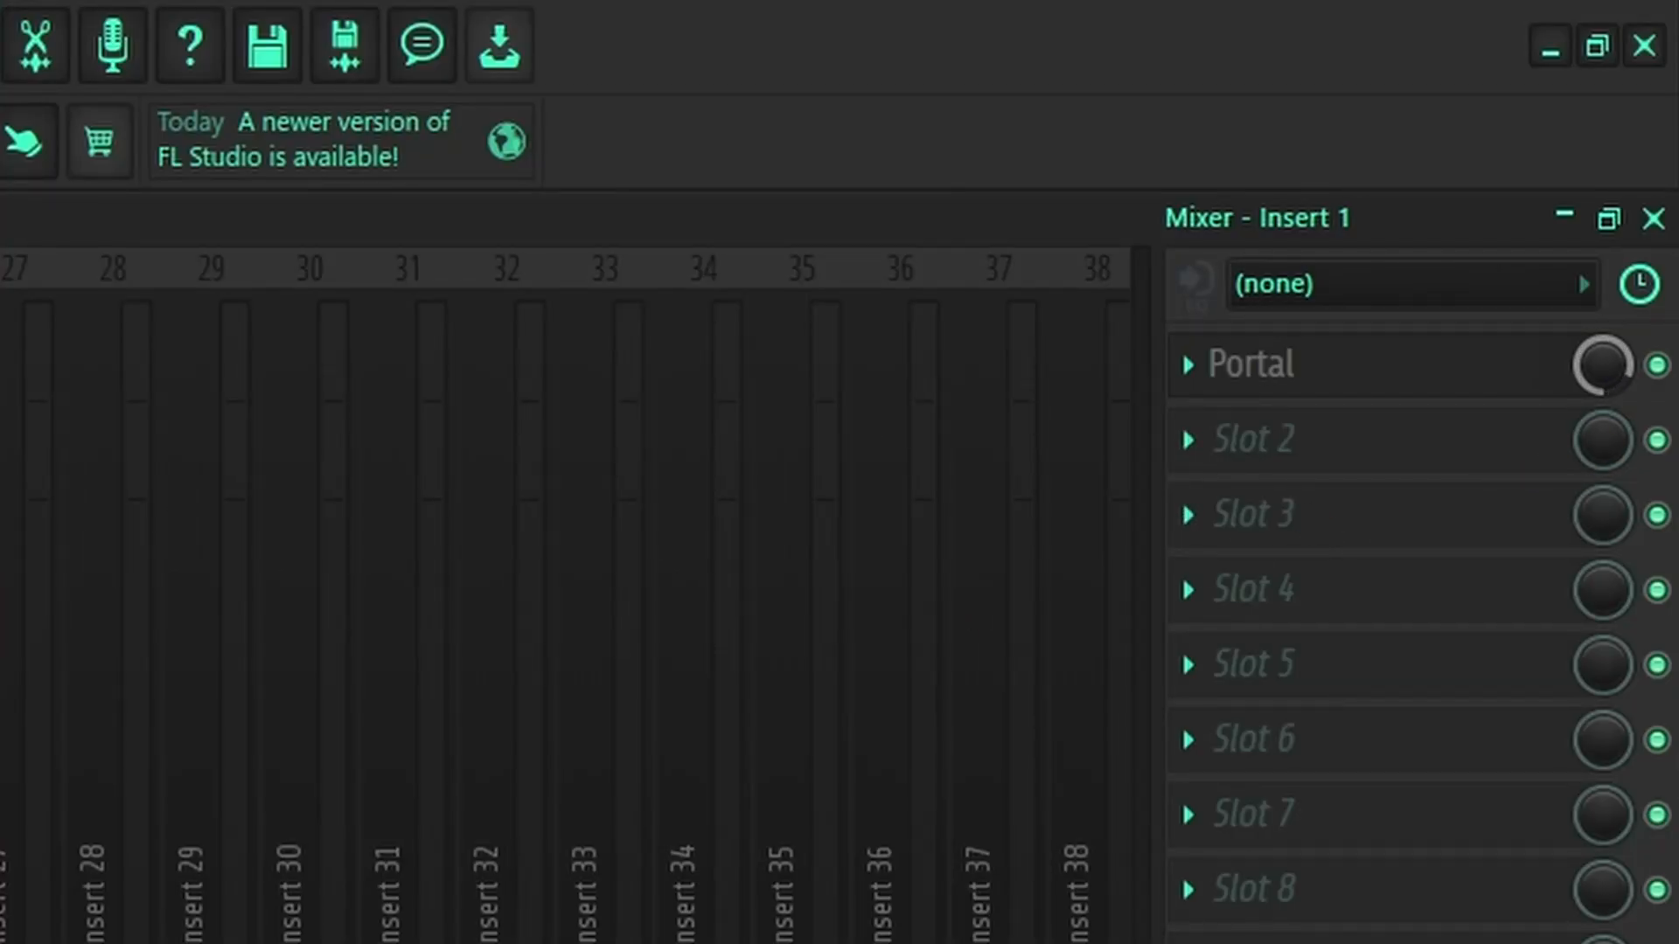
Step: Add RC-20 (Vinyl 2 preset, 0% noise) to Insert 1 and high-pass the low end with Parametric EQ 2
left_click(1250, 439)
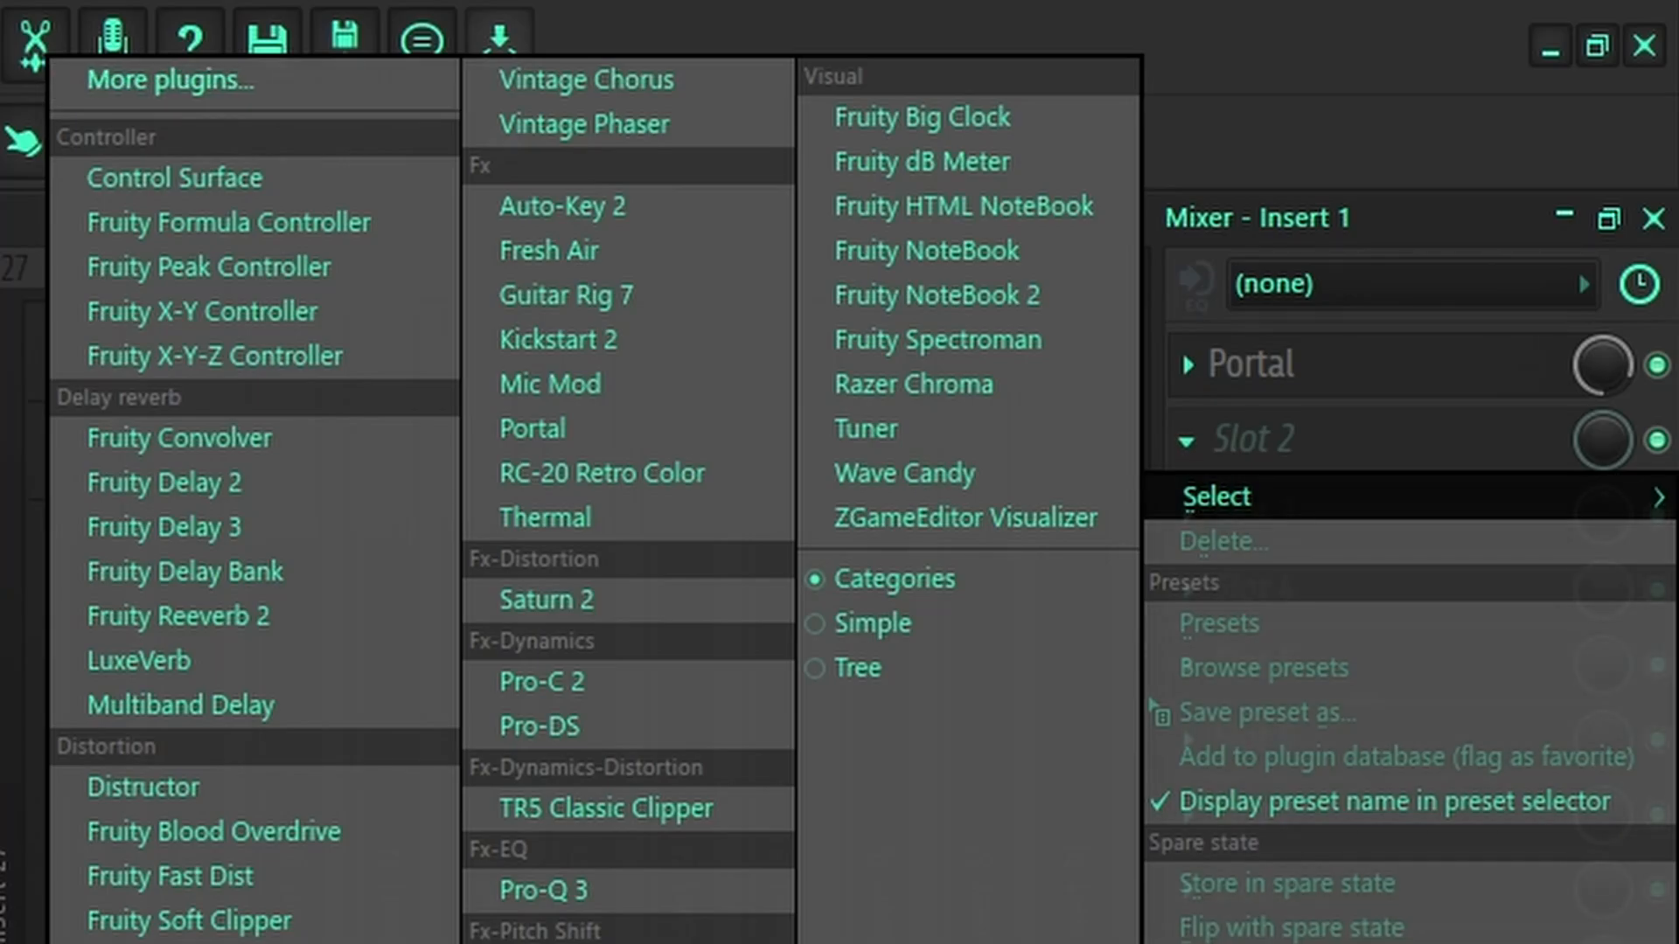
left_click(670, 477)
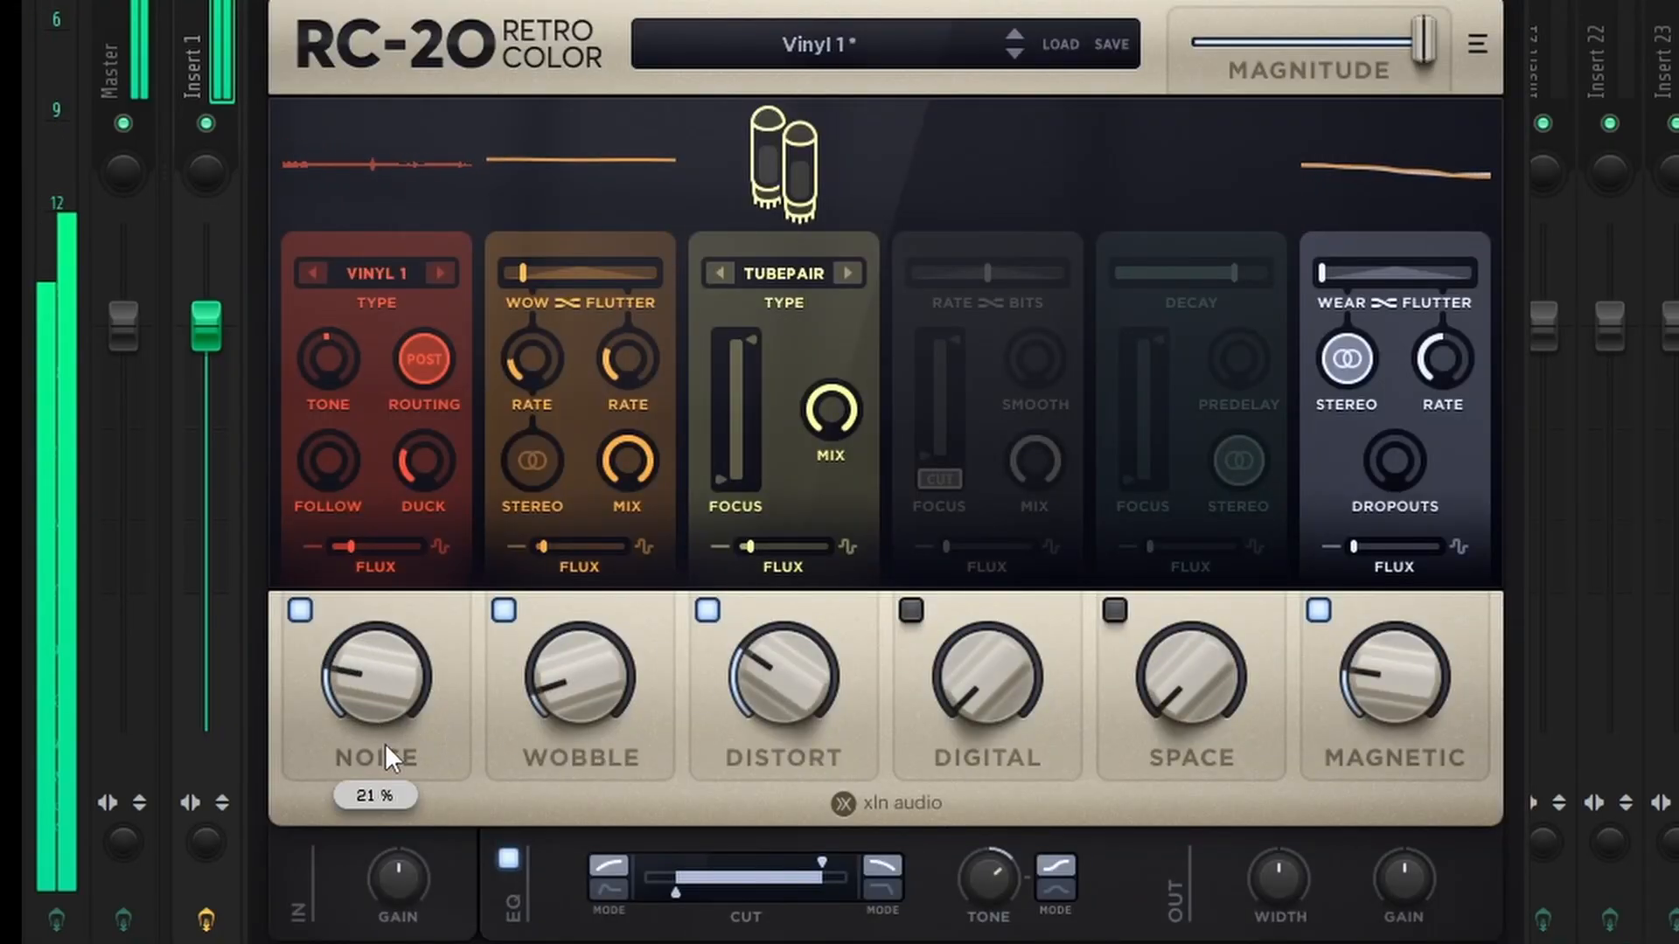
left_click_drag(384, 743, 240, 713)
left_click(1015, 52)
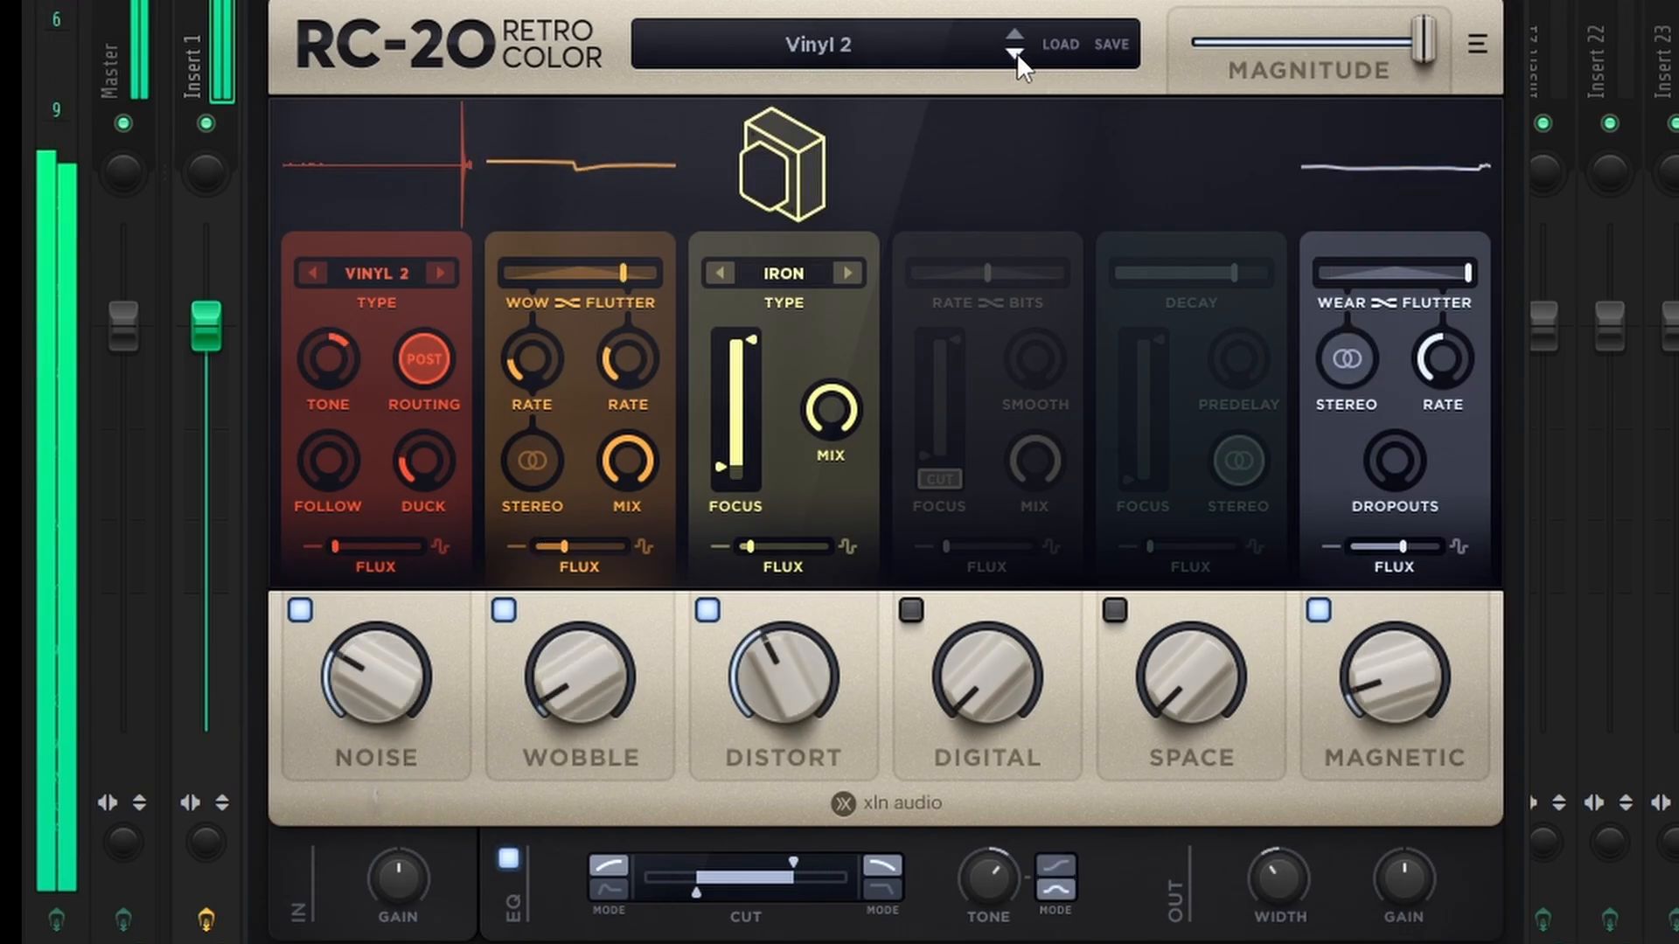
left_click_drag(292, 712, 95, 695)
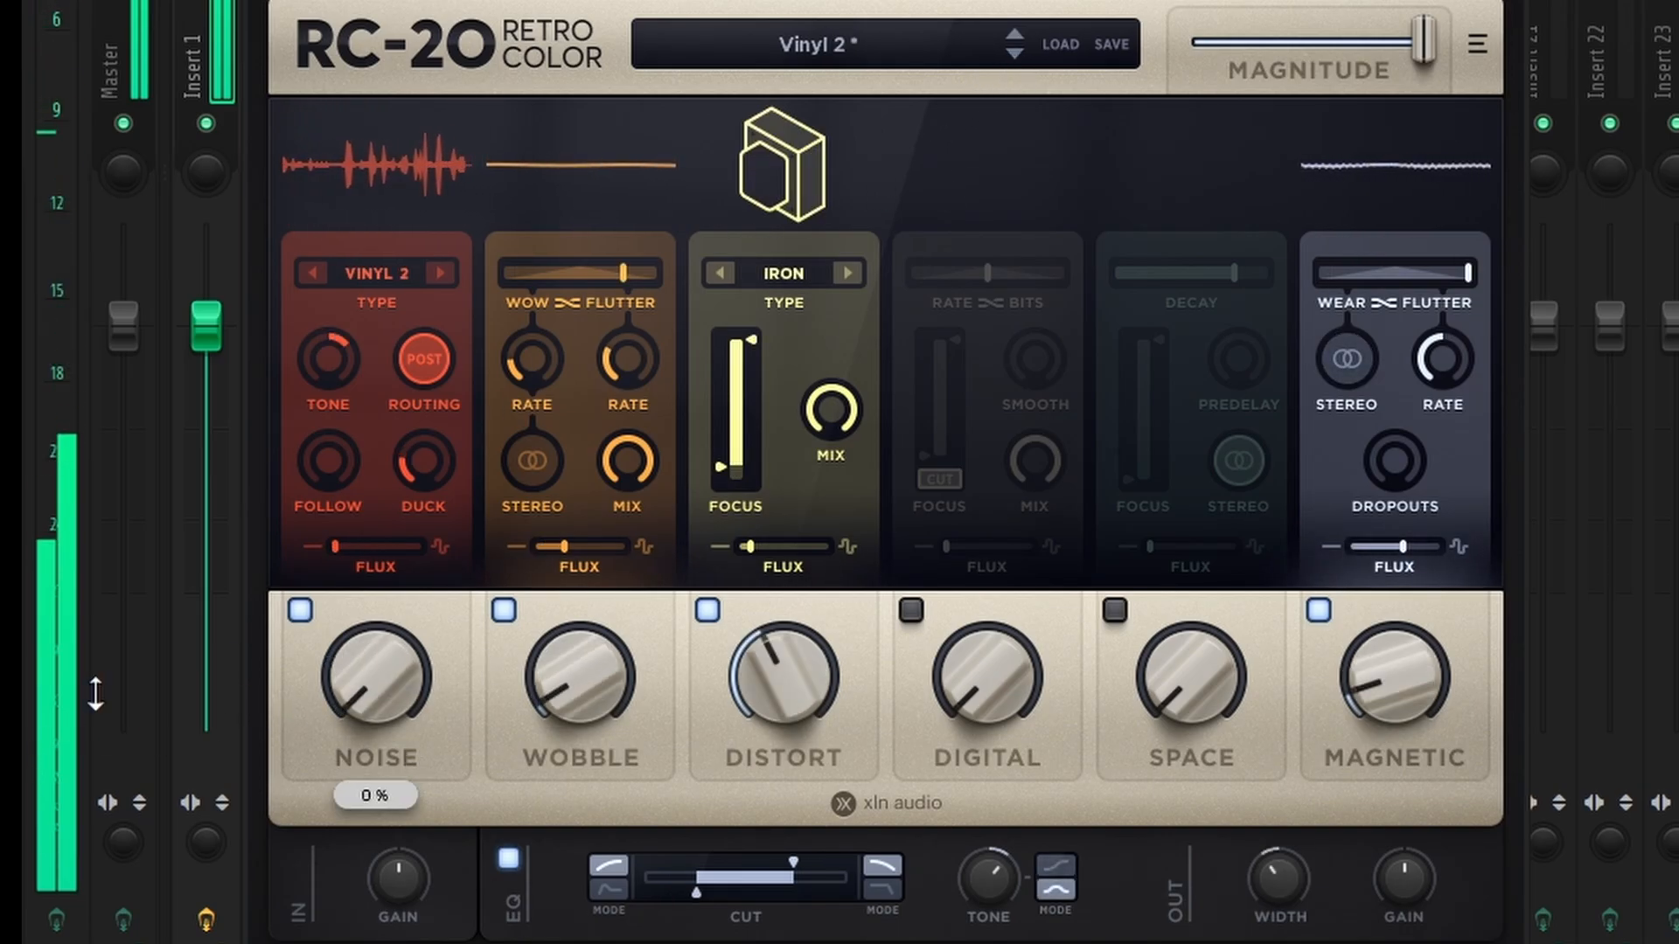
key("Escape")
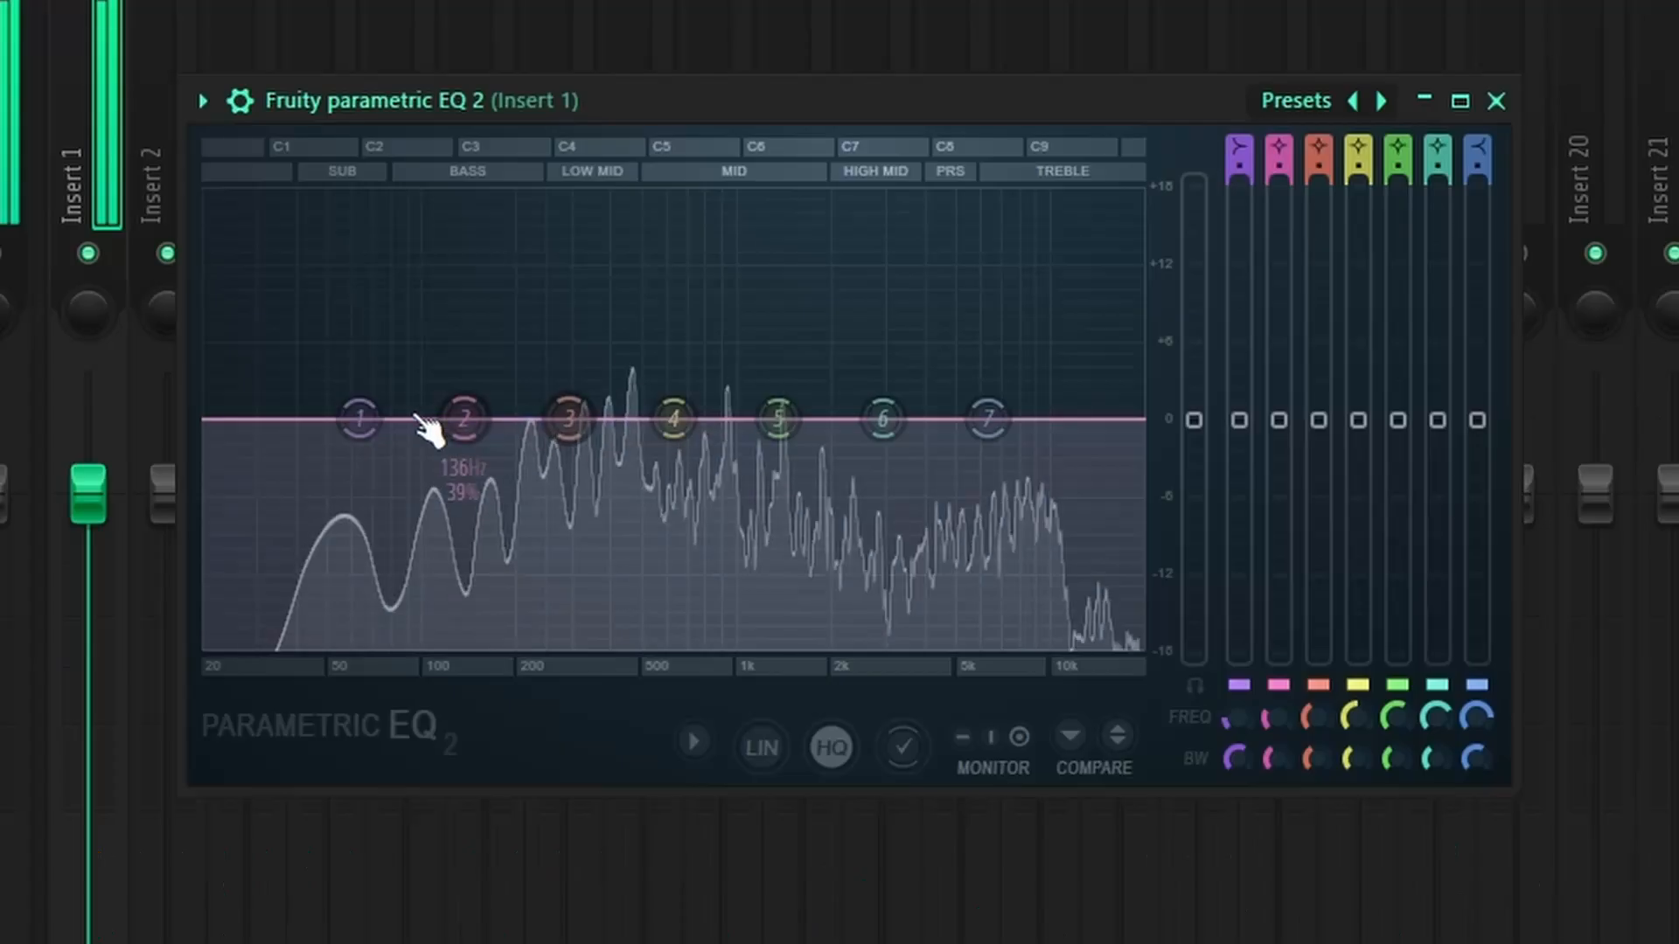
left_click_drag(301, 443, 339, 564)
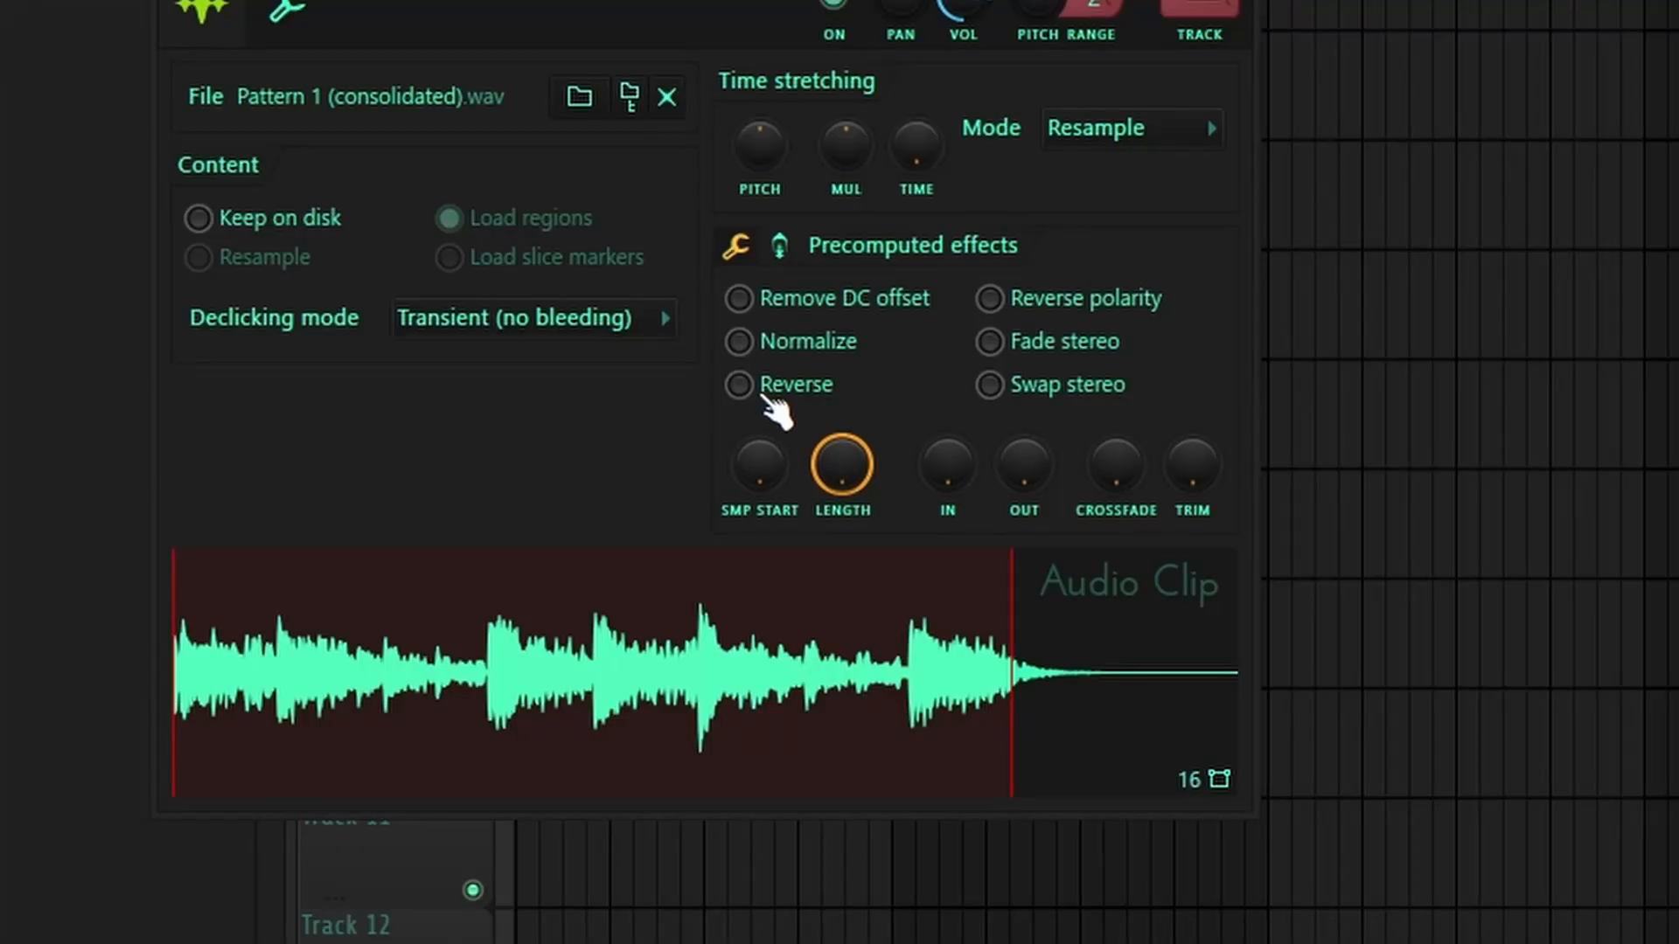
Step: Reverse the consolidated chord clip, move it to bar 1 and remove a stray Track 3 clip
left_click(752, 385)
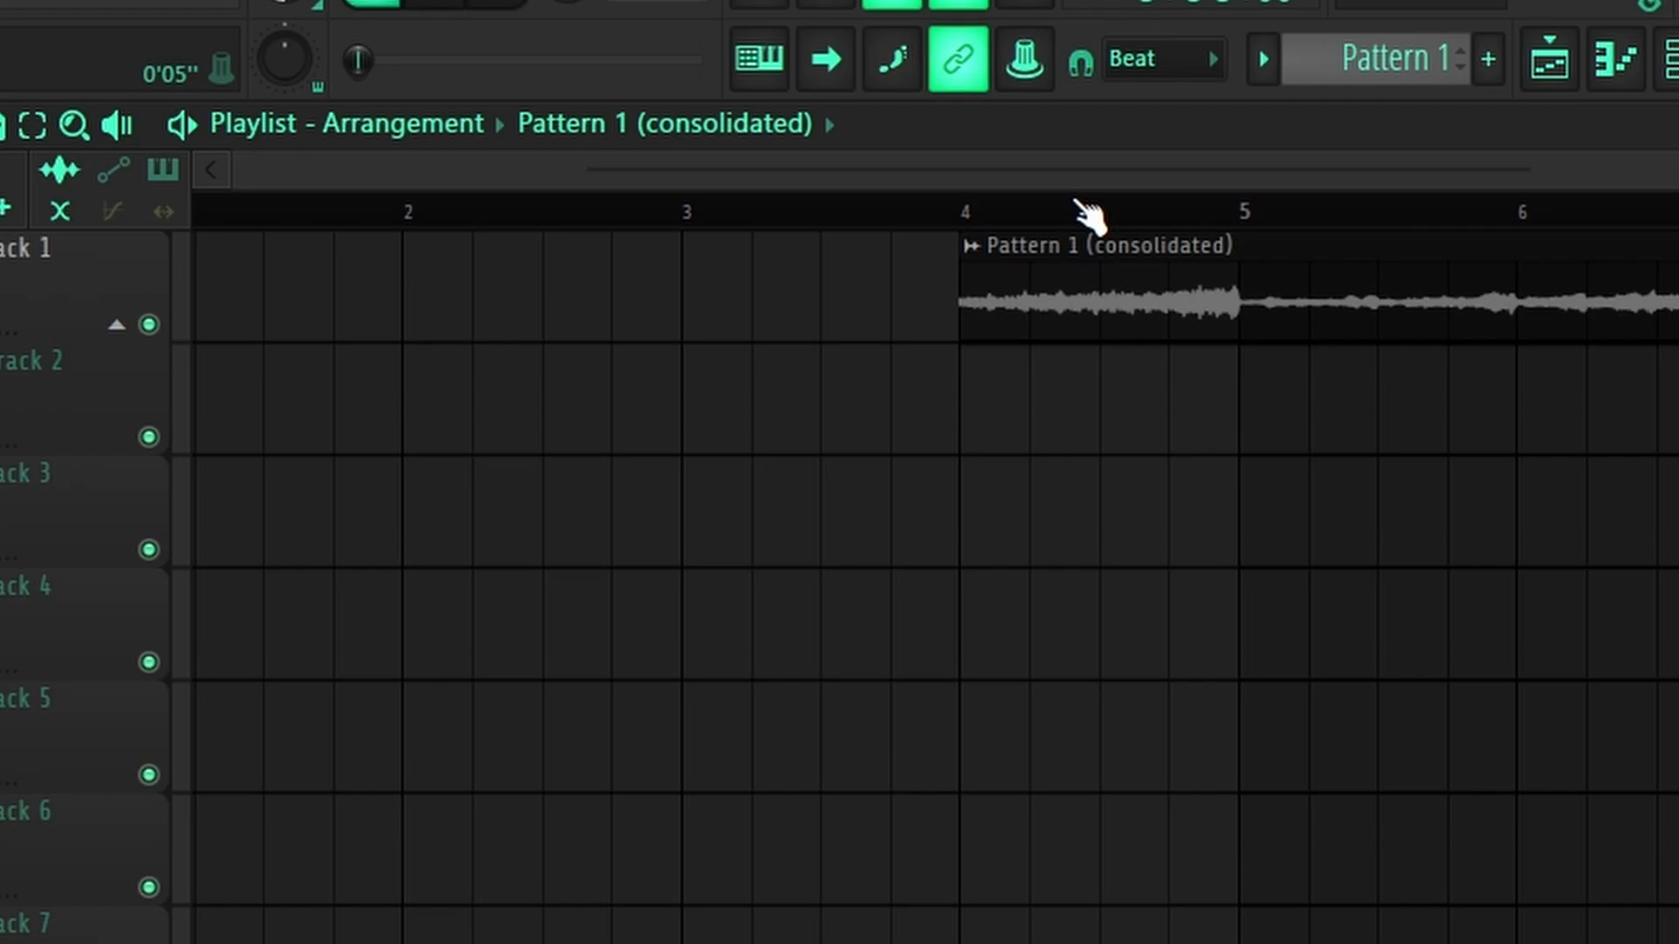
scroll(1087, 213, "down", 3)
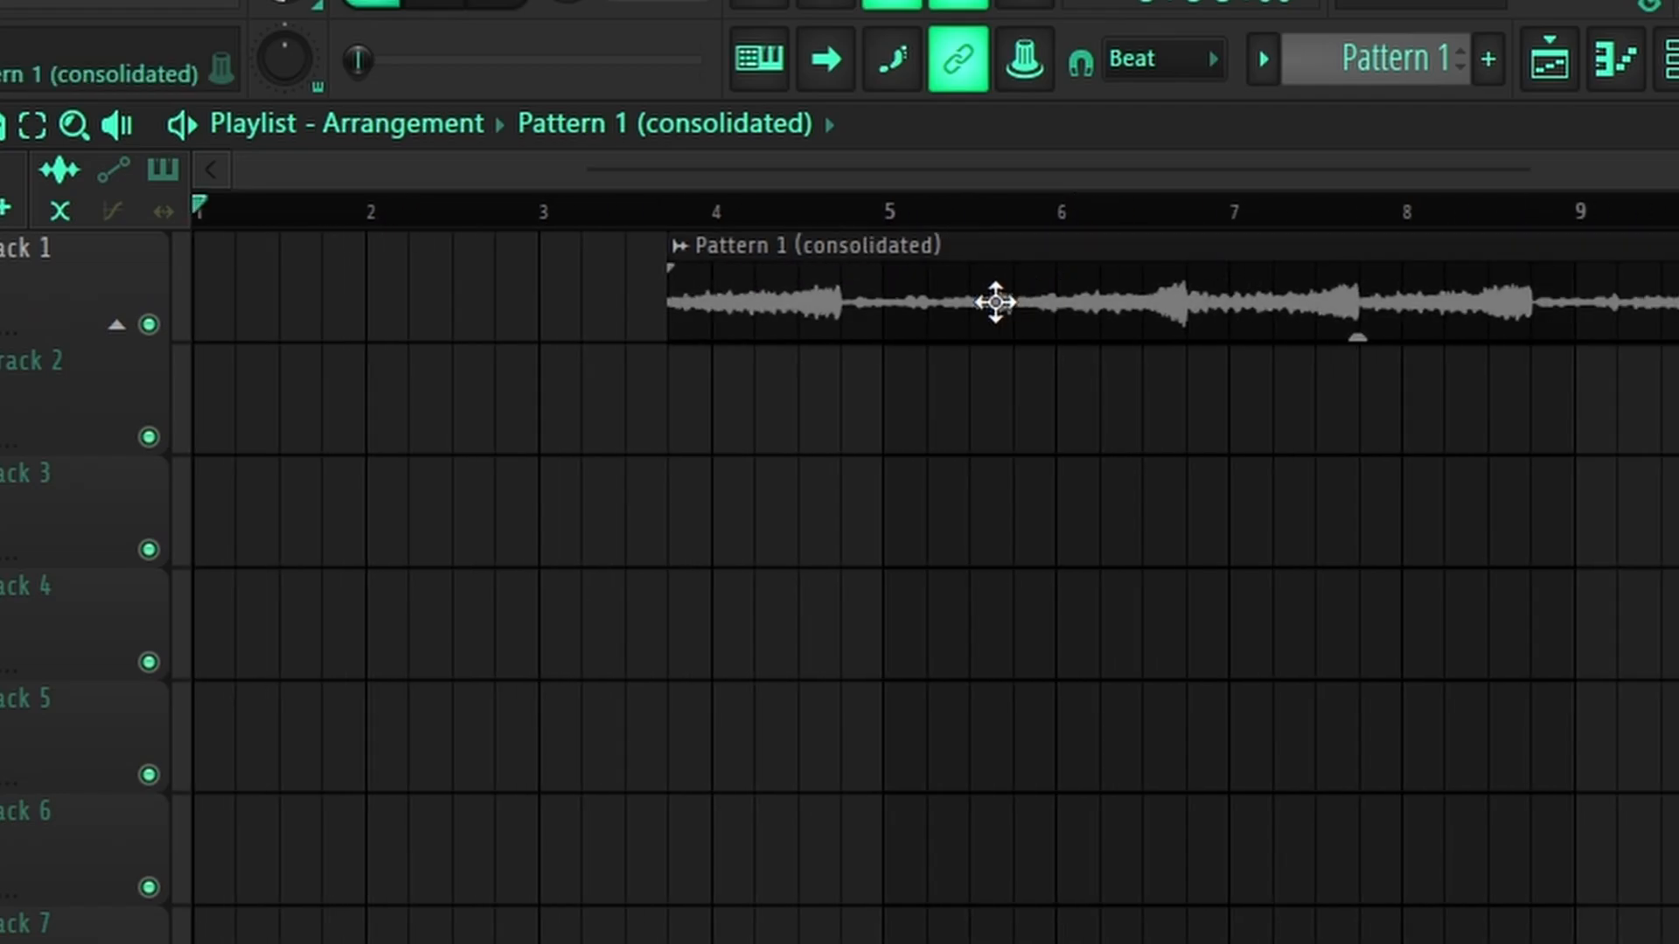
left_click_drag(993, 299, 521, 300)
key("space")
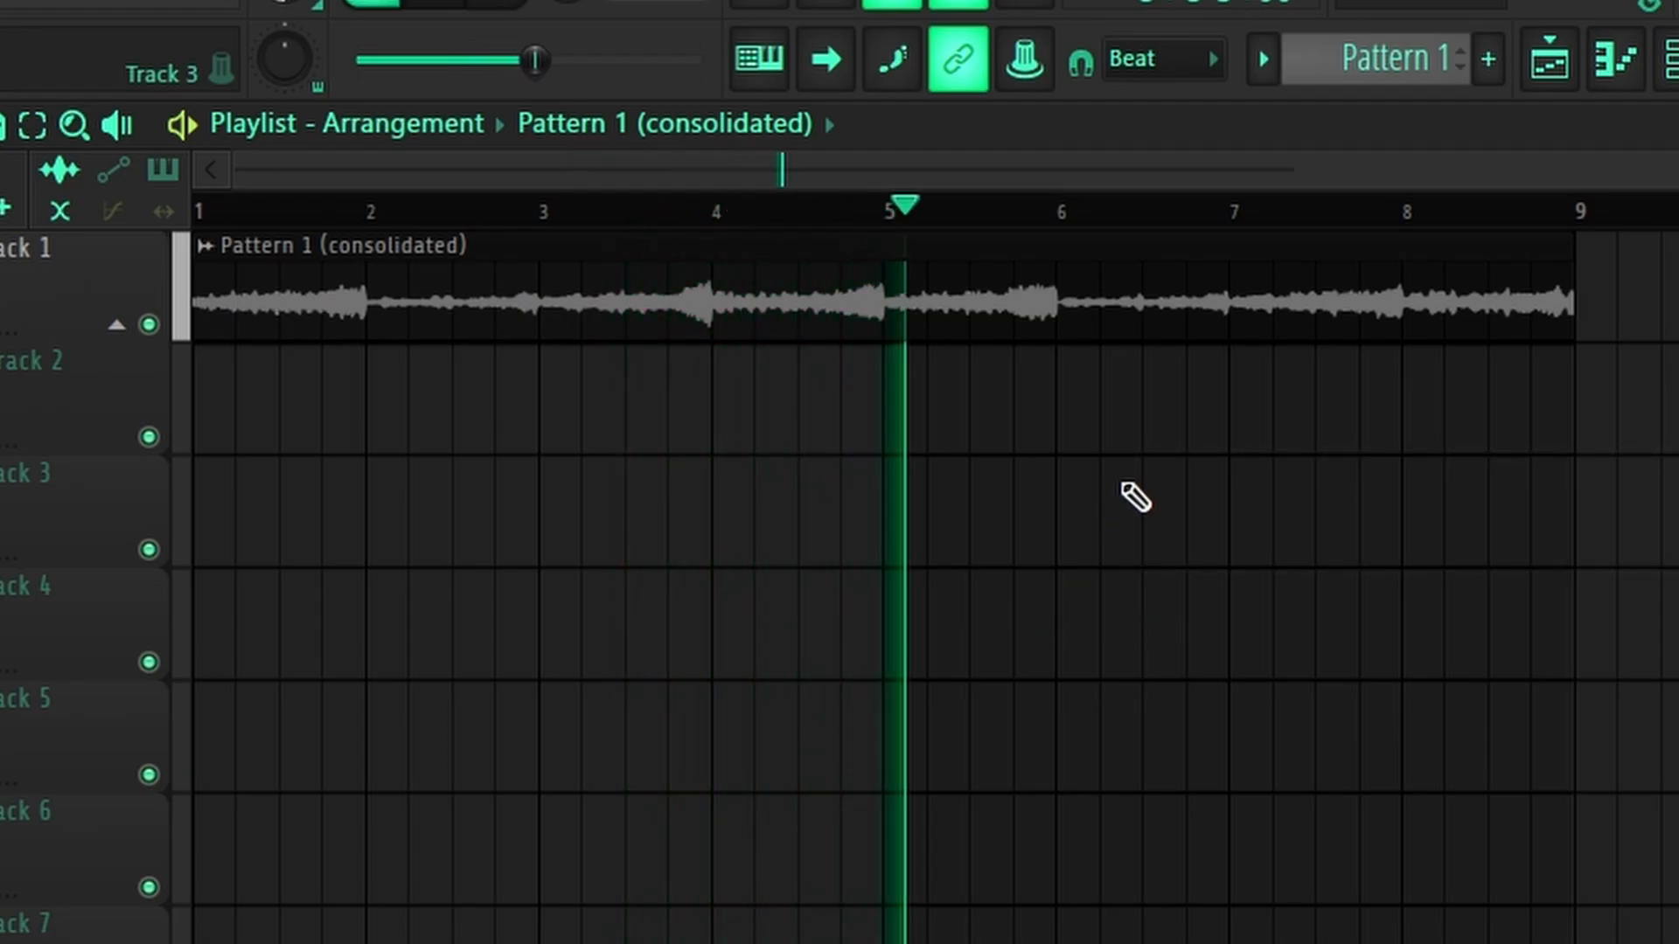
left_click(1194, 498)
right_click(1609, 490)
key("space")
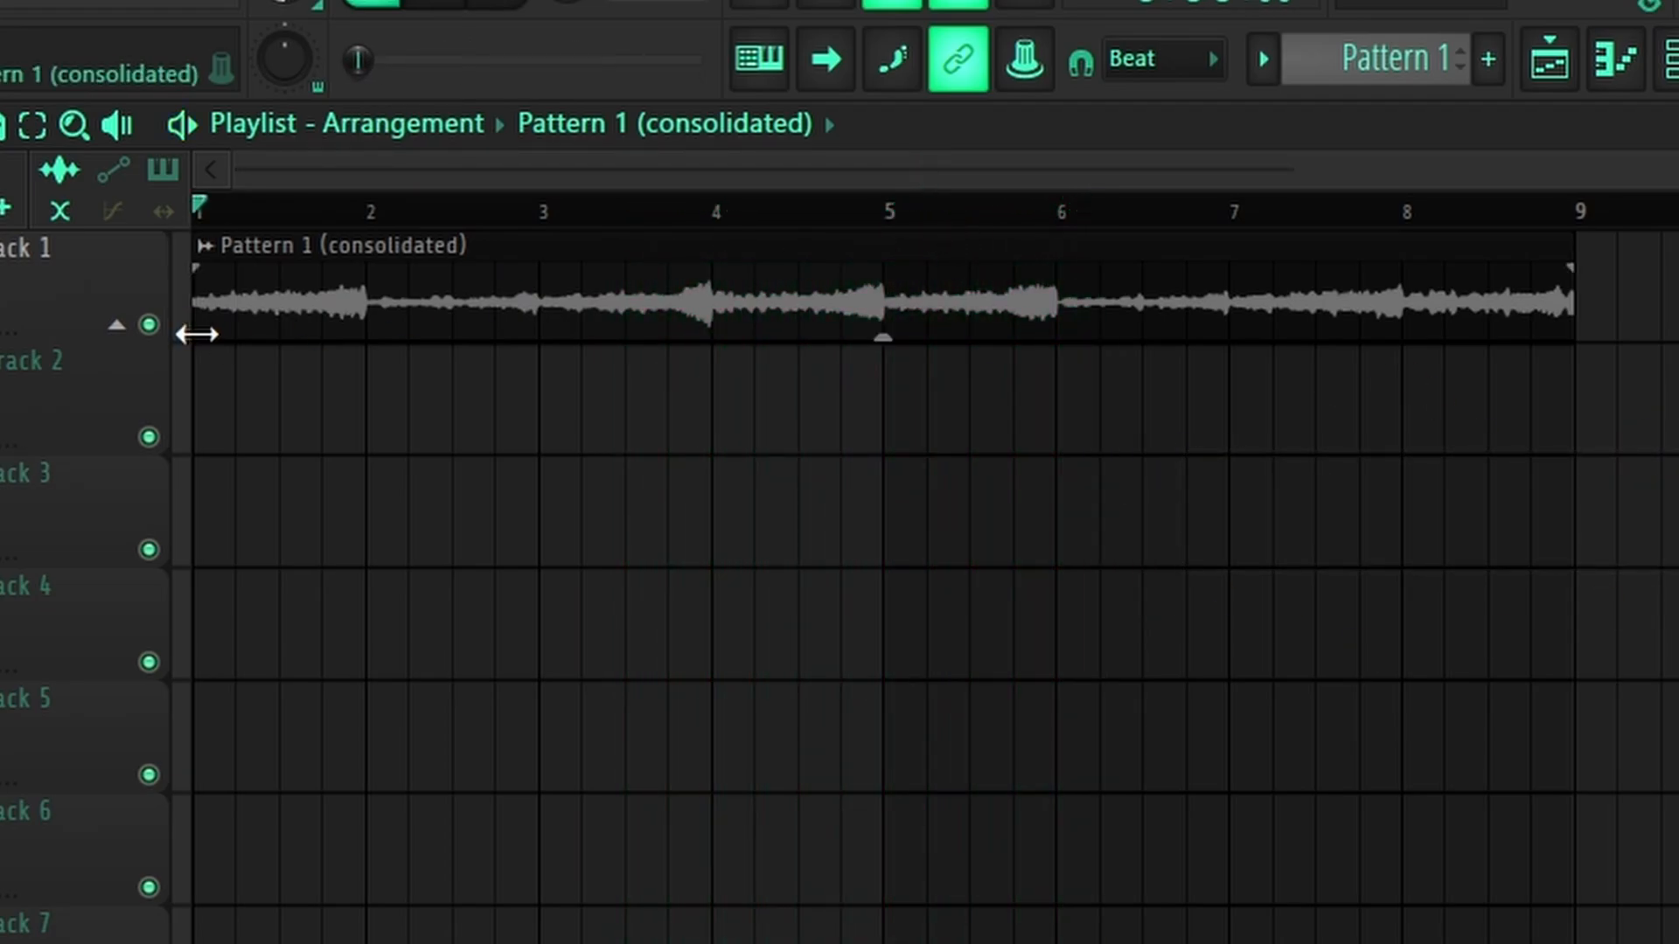
key("space")
key("space")
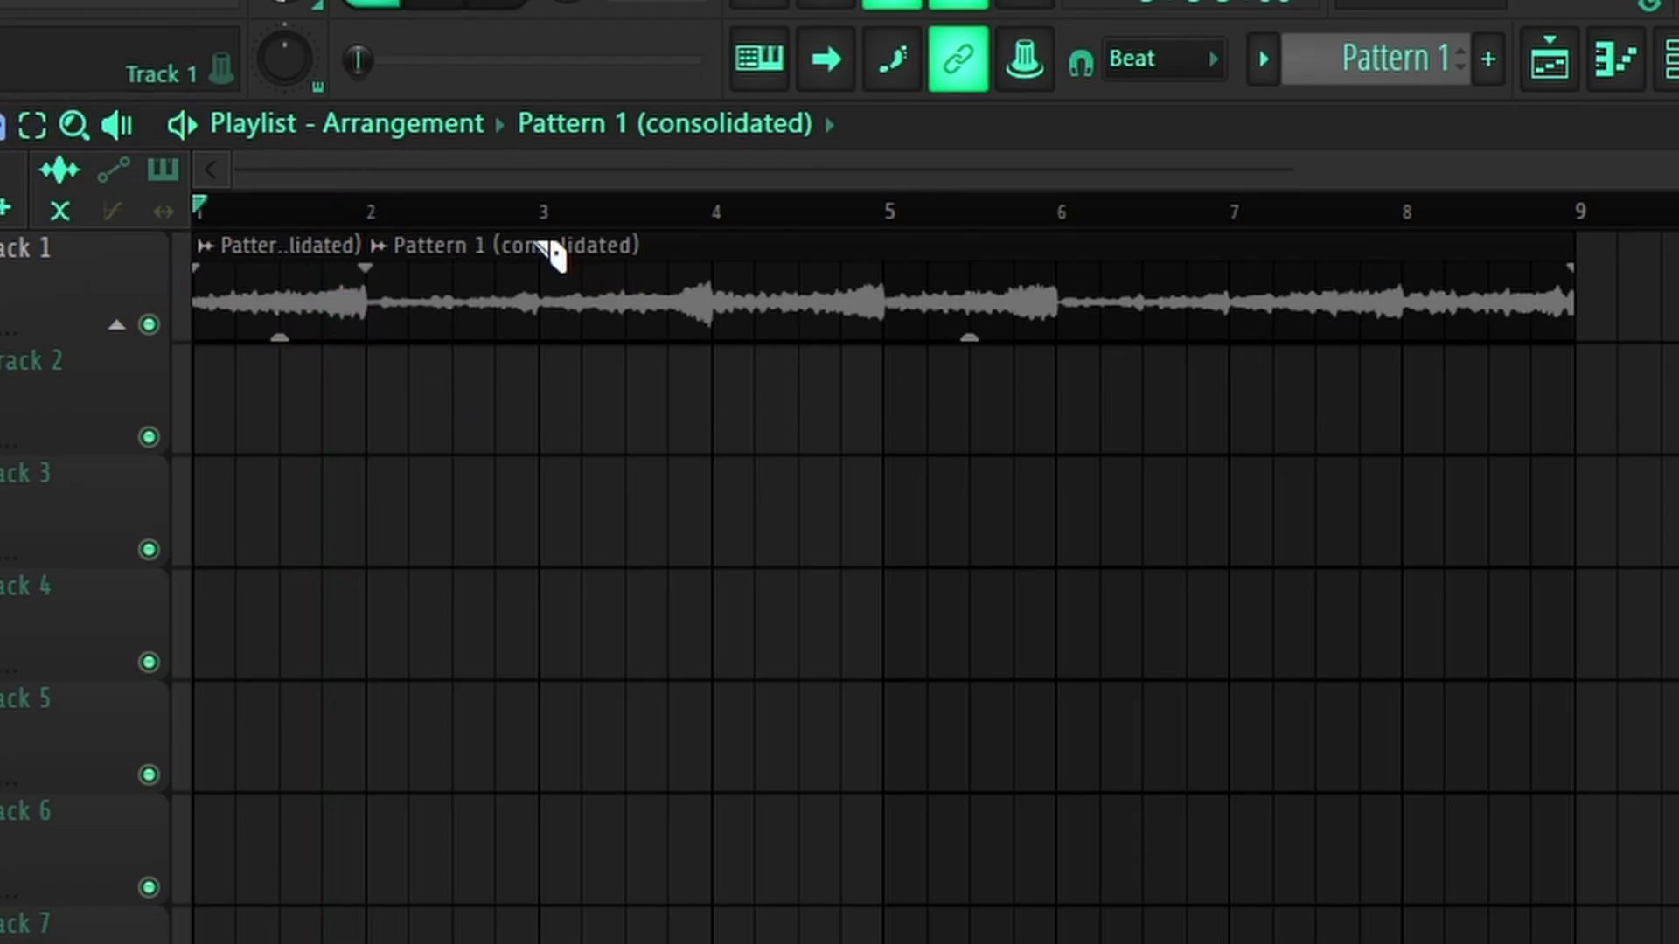
Step: Lay the eight bar slices onto Track 2 in reverse order and delete a stray Track 5 clip
left_click_drag(1441, 306, 214, 450)
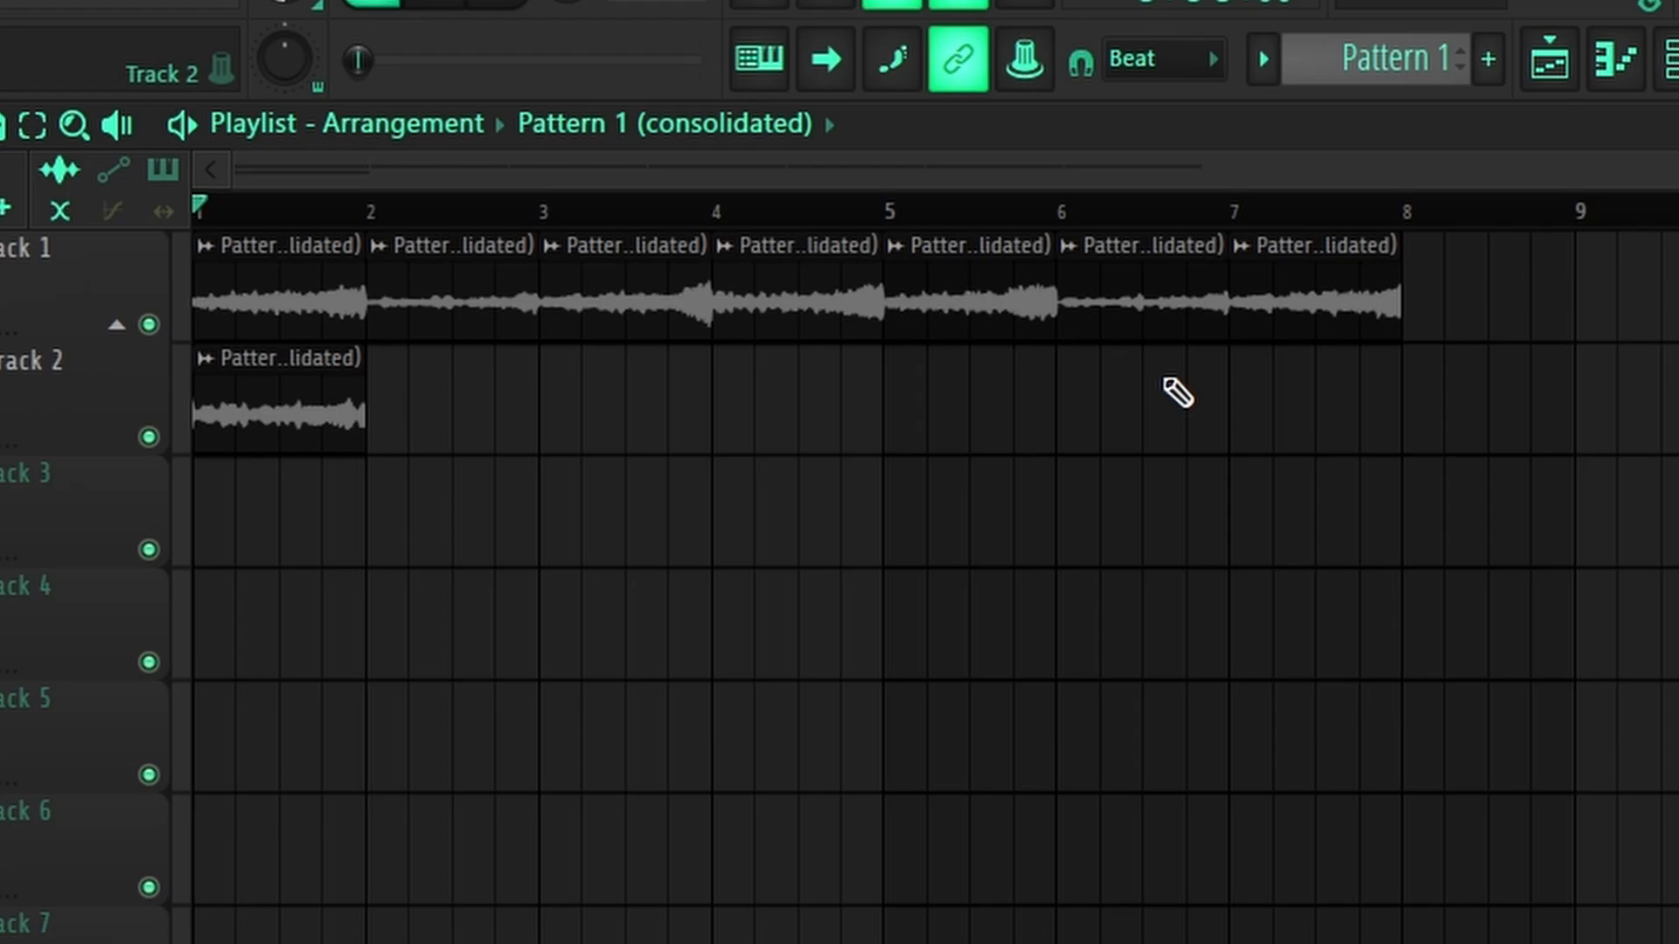
left_click_drag(1273, 304, 424, 455)
left_click_drag(1121, 331, 635, 389)
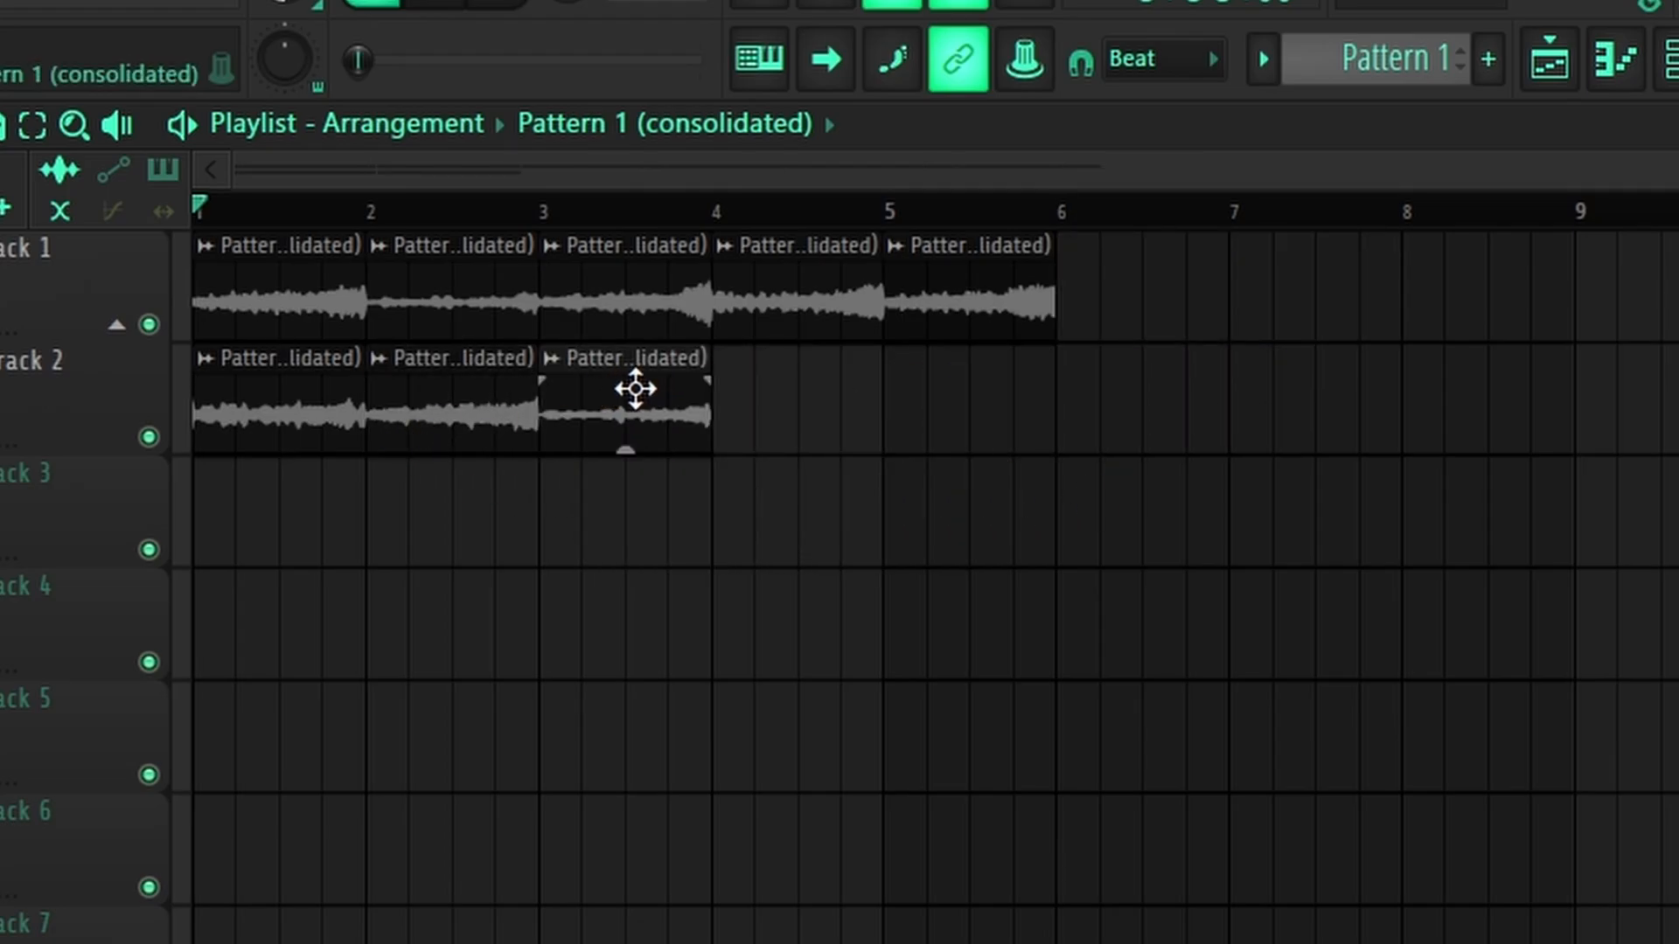
left_click_drag(961, 268, 792, 407)
left_click_drag(791, 274, 969, 403)
left_click_drag(678, 281, 1203, 416)
left_click_drag(469, 307, 1324, 441)
left_click_drag(221, 263, 1491, 419)
key("space")
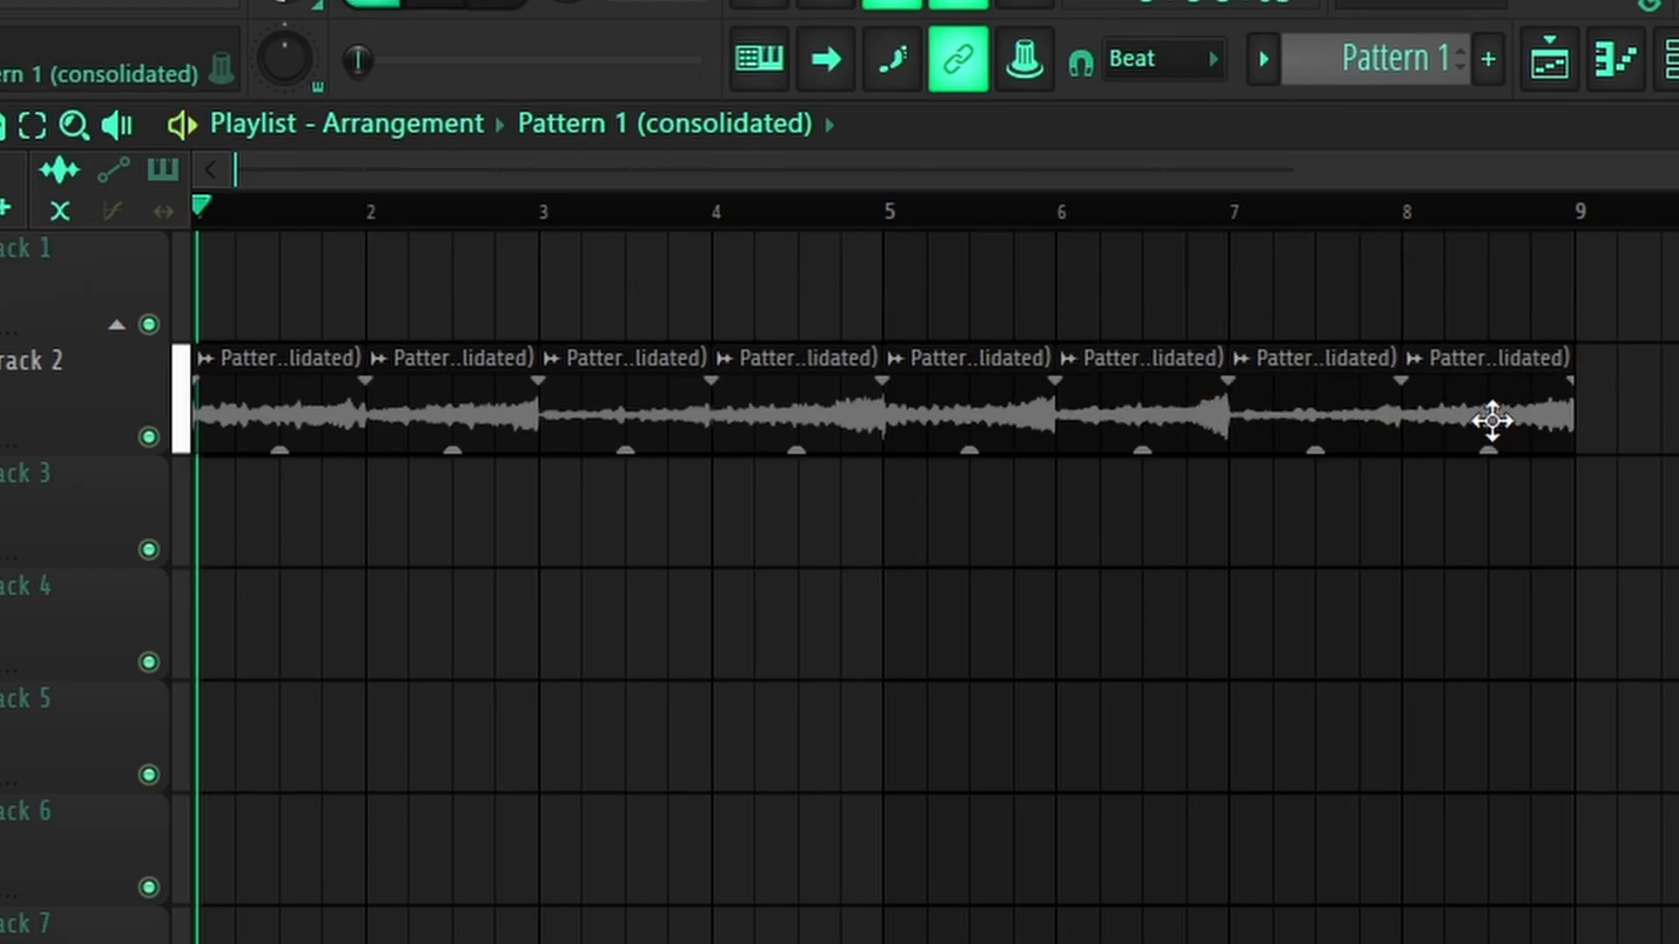
left_click(1526, 691)
right_click(1525, 686)
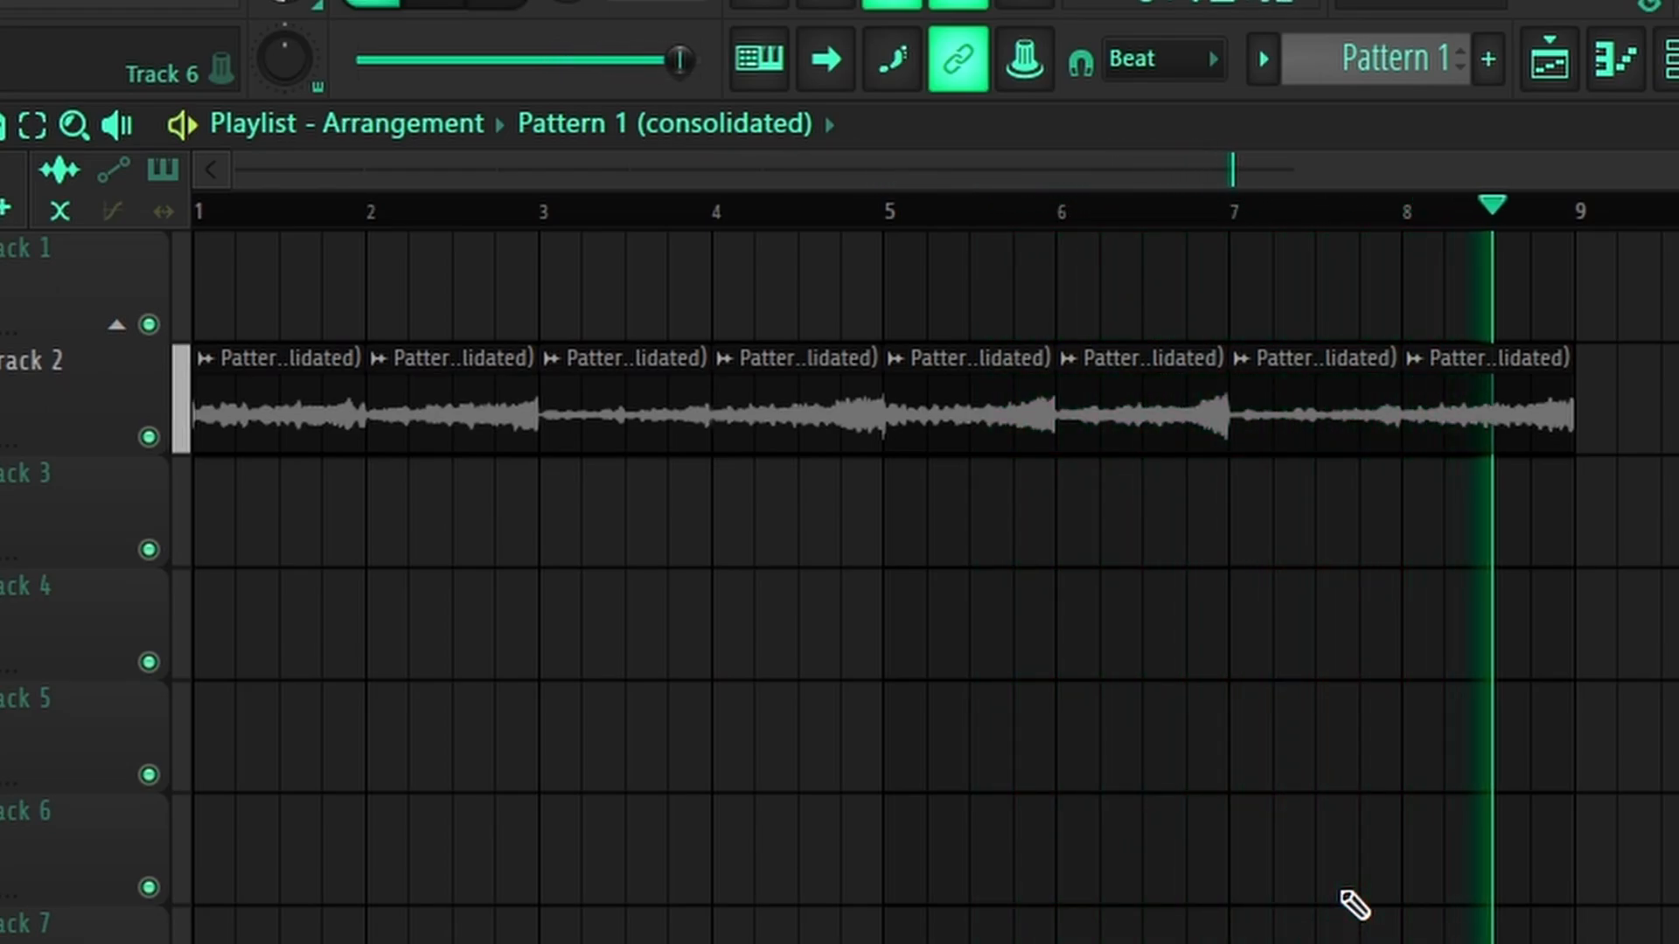
key("space")
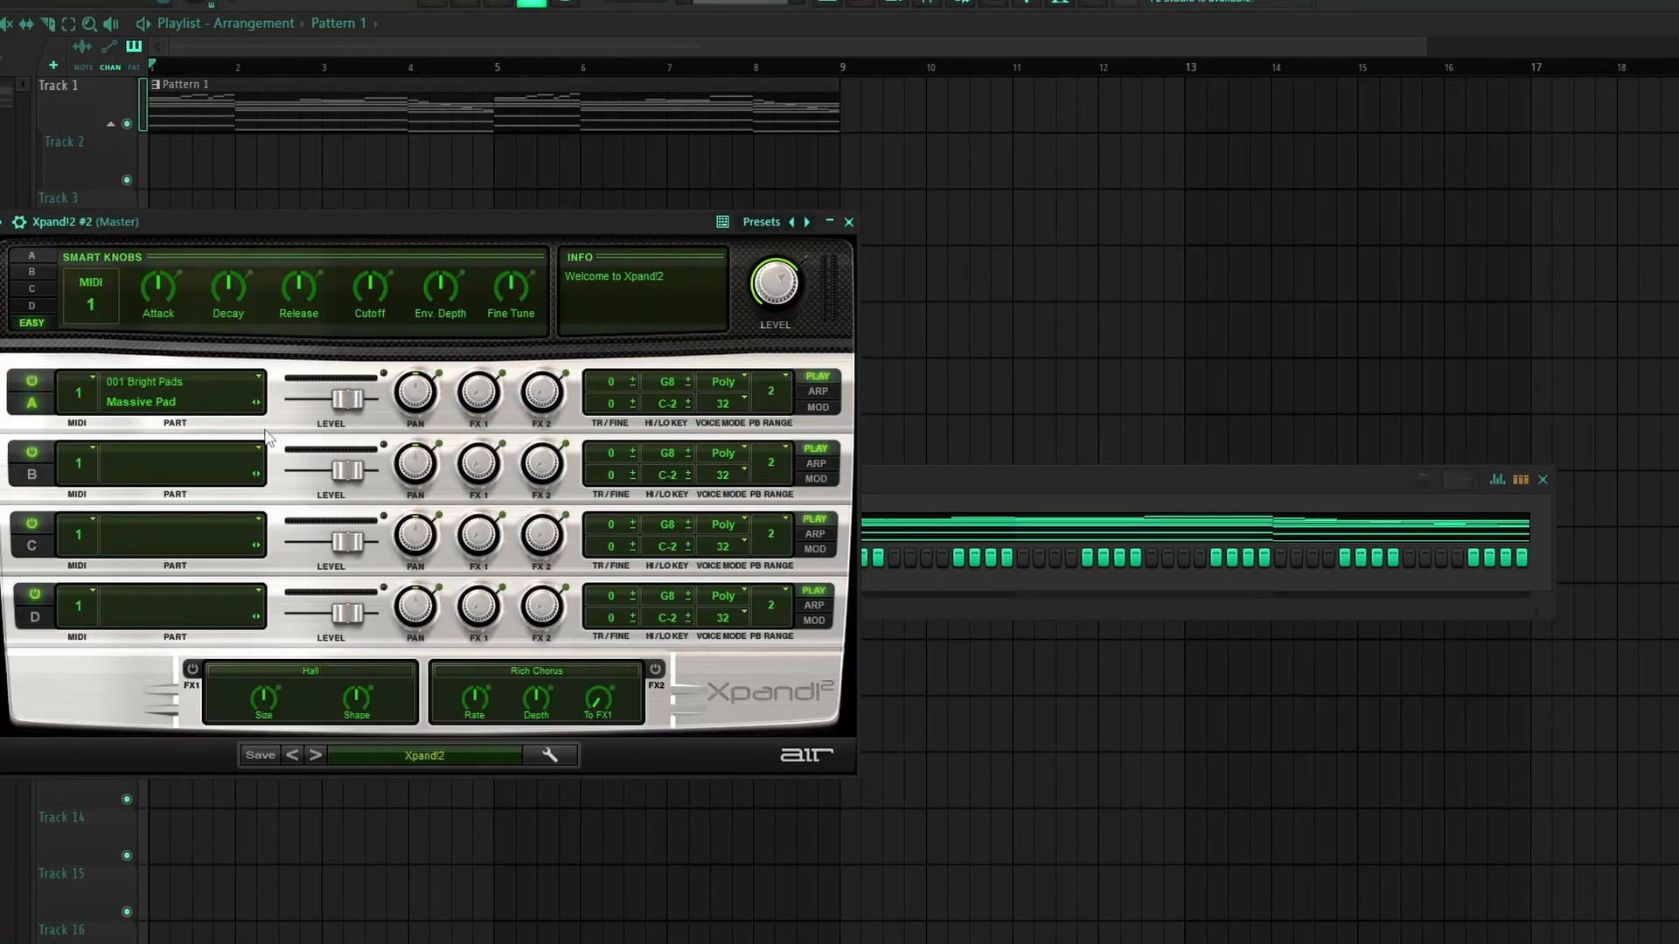
Step: Copy the first channel's chord notes into the second Xpand!2 channel and audition both
left_click(165, 402)
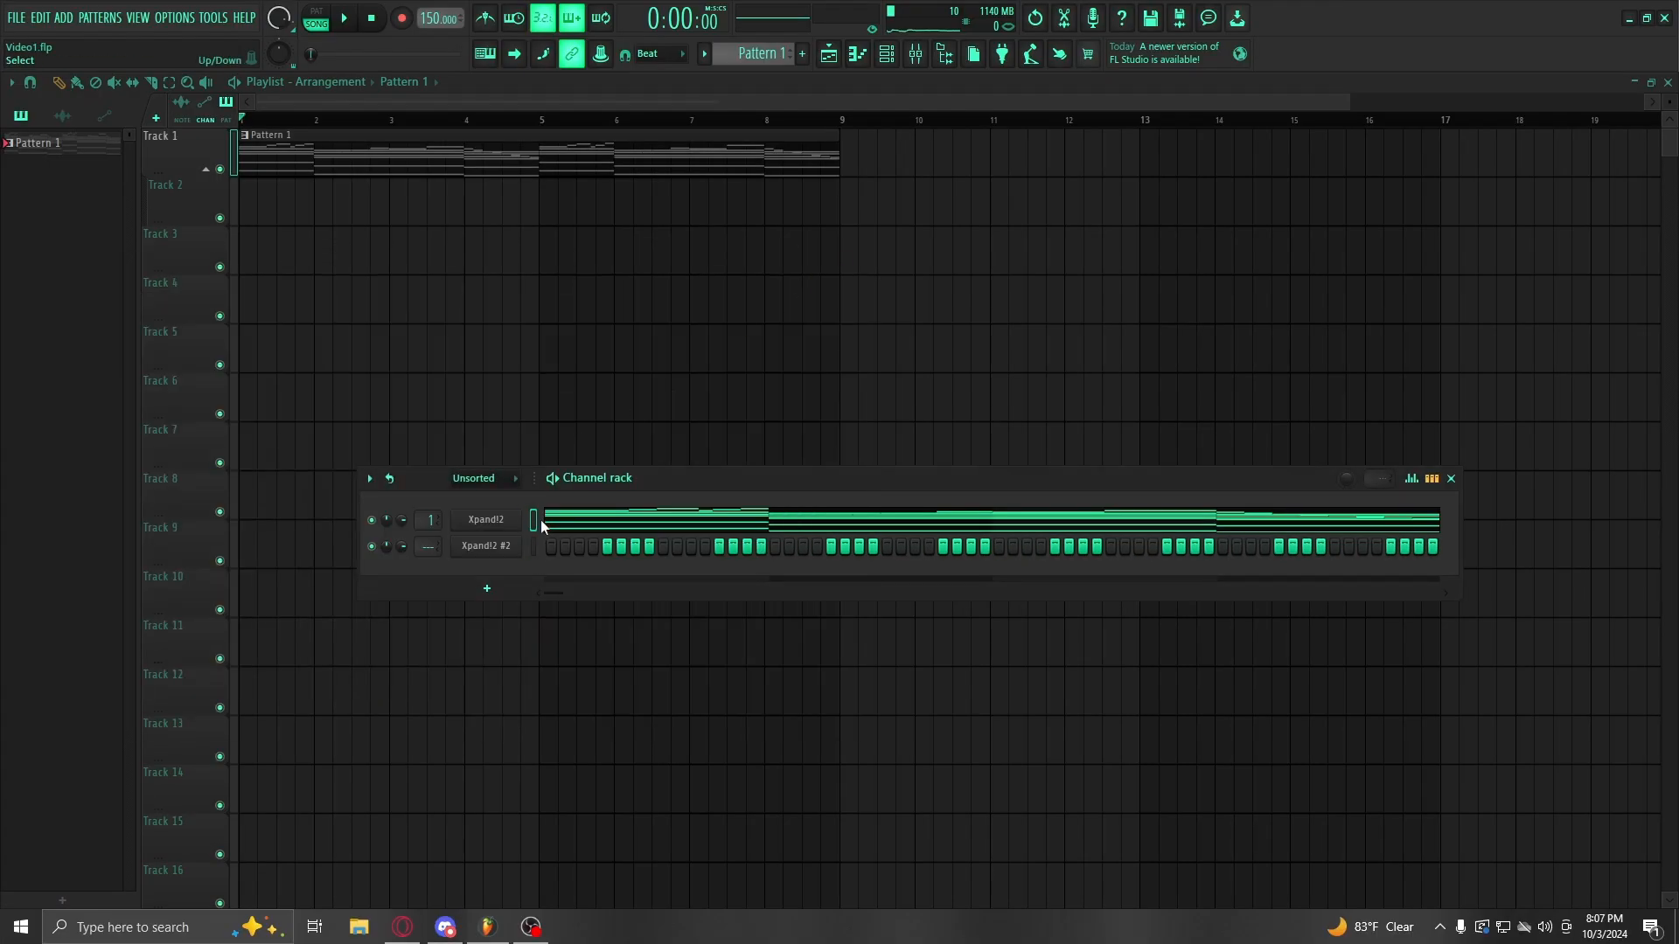
left_click(500, 547)
left_click(847, 256)
key("ctrl+v")
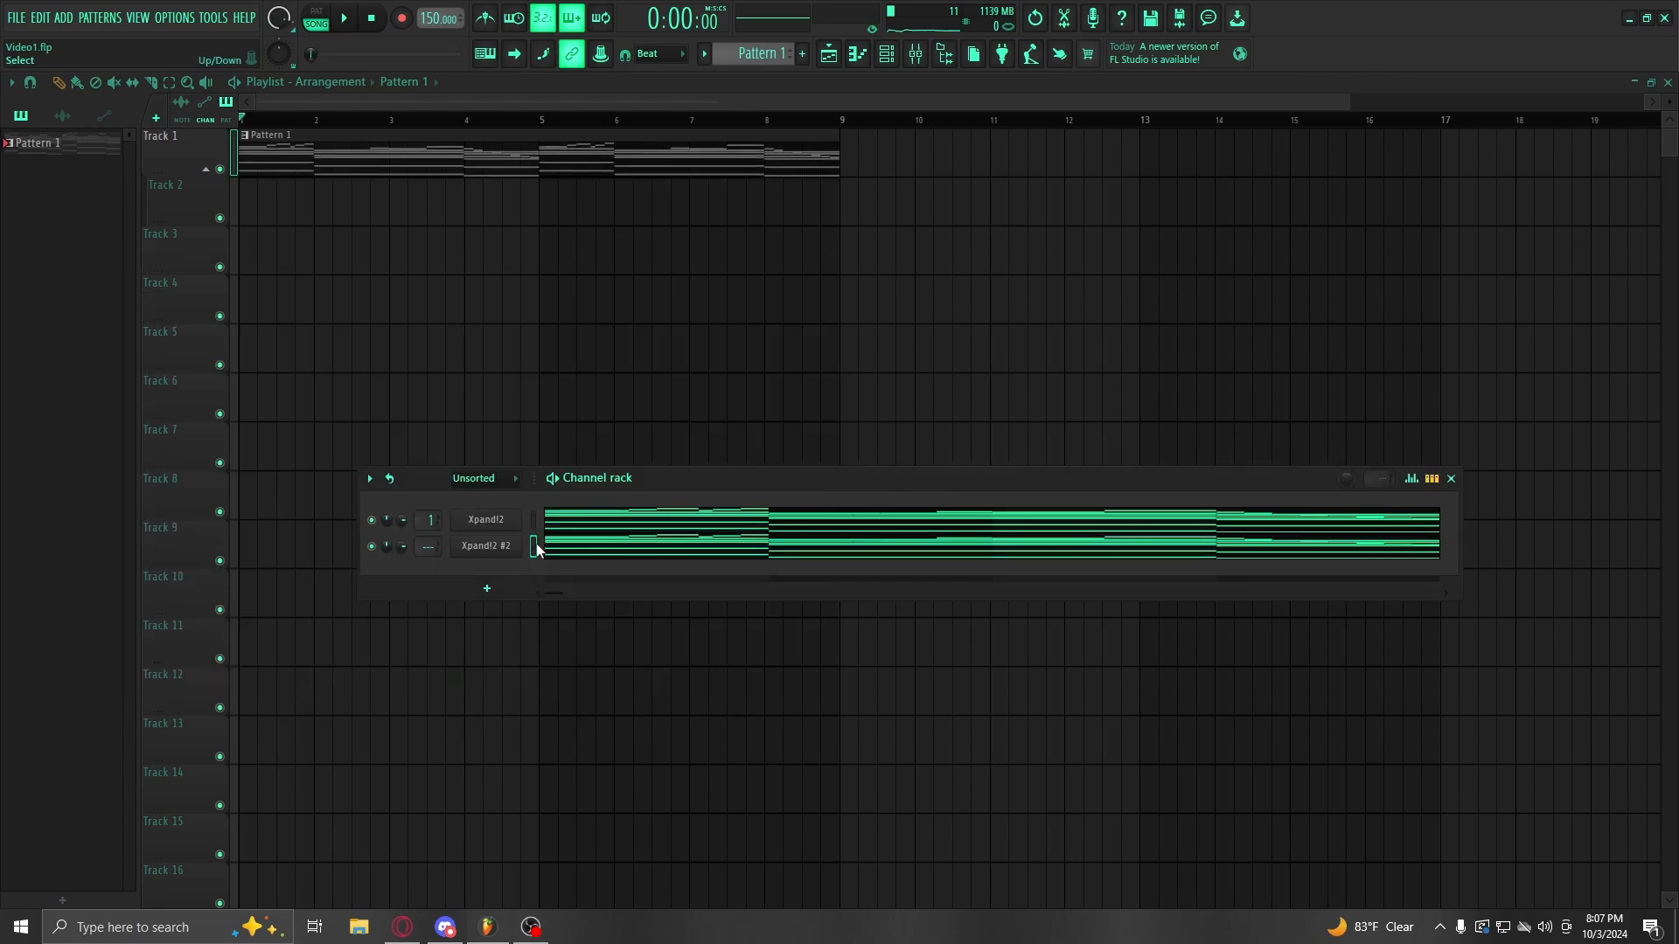
key("space")
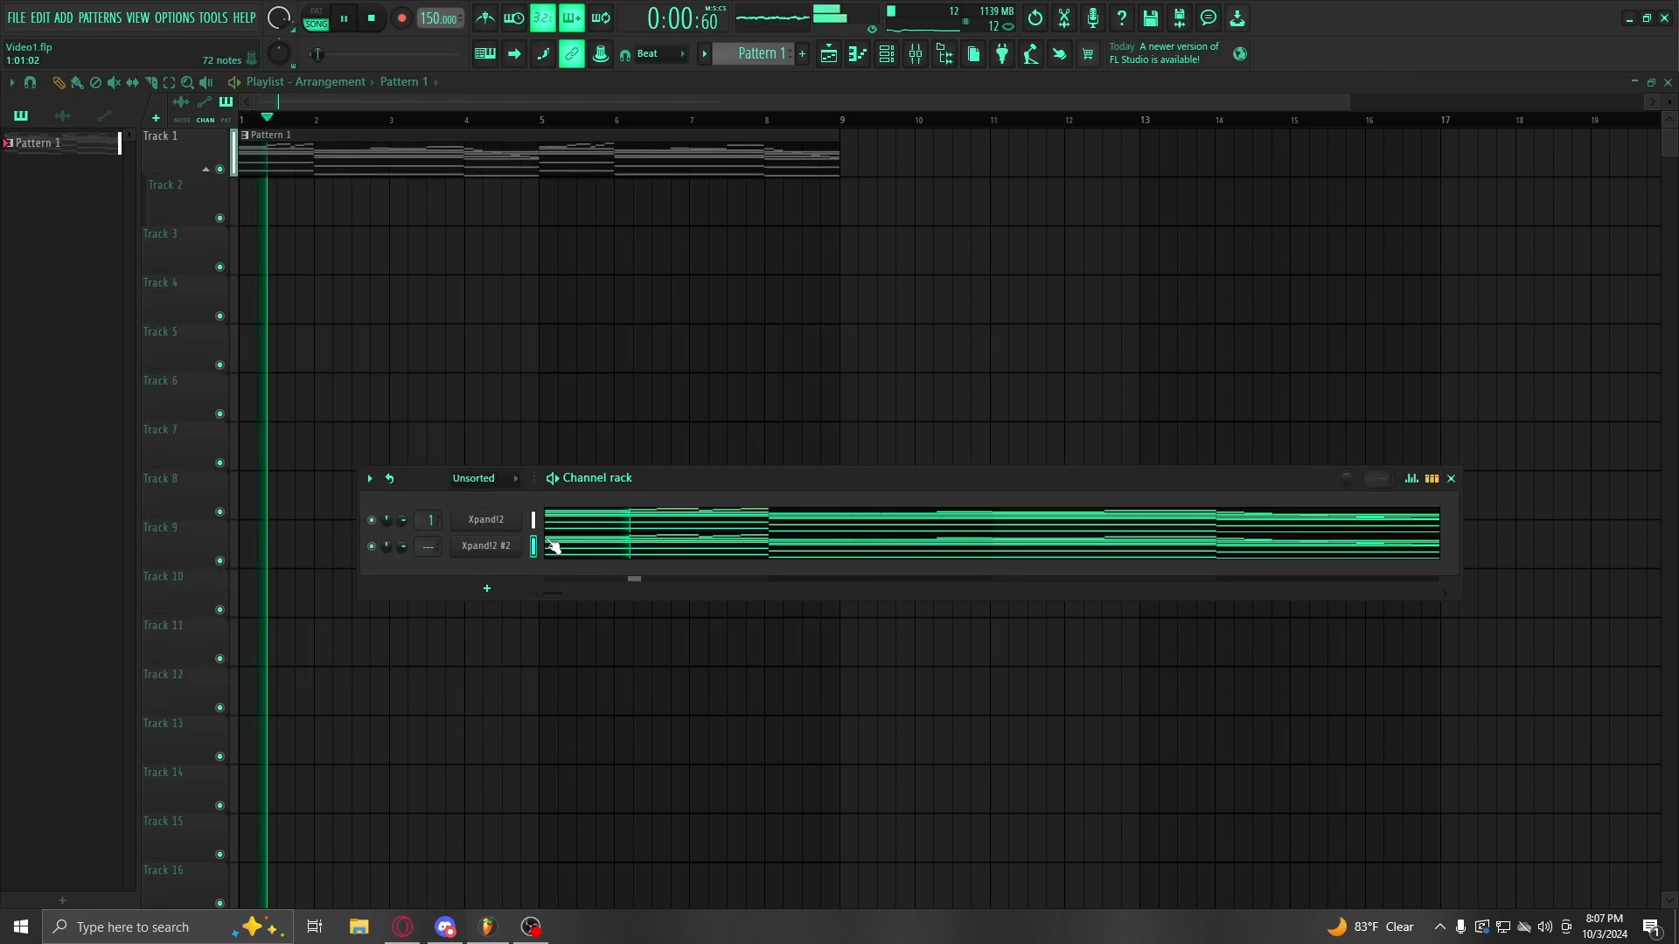
key("space")
Step: Set the second Xpand!2's part A to the Pulse+ pad from Pad Layers and close it
left_click(500, 550)
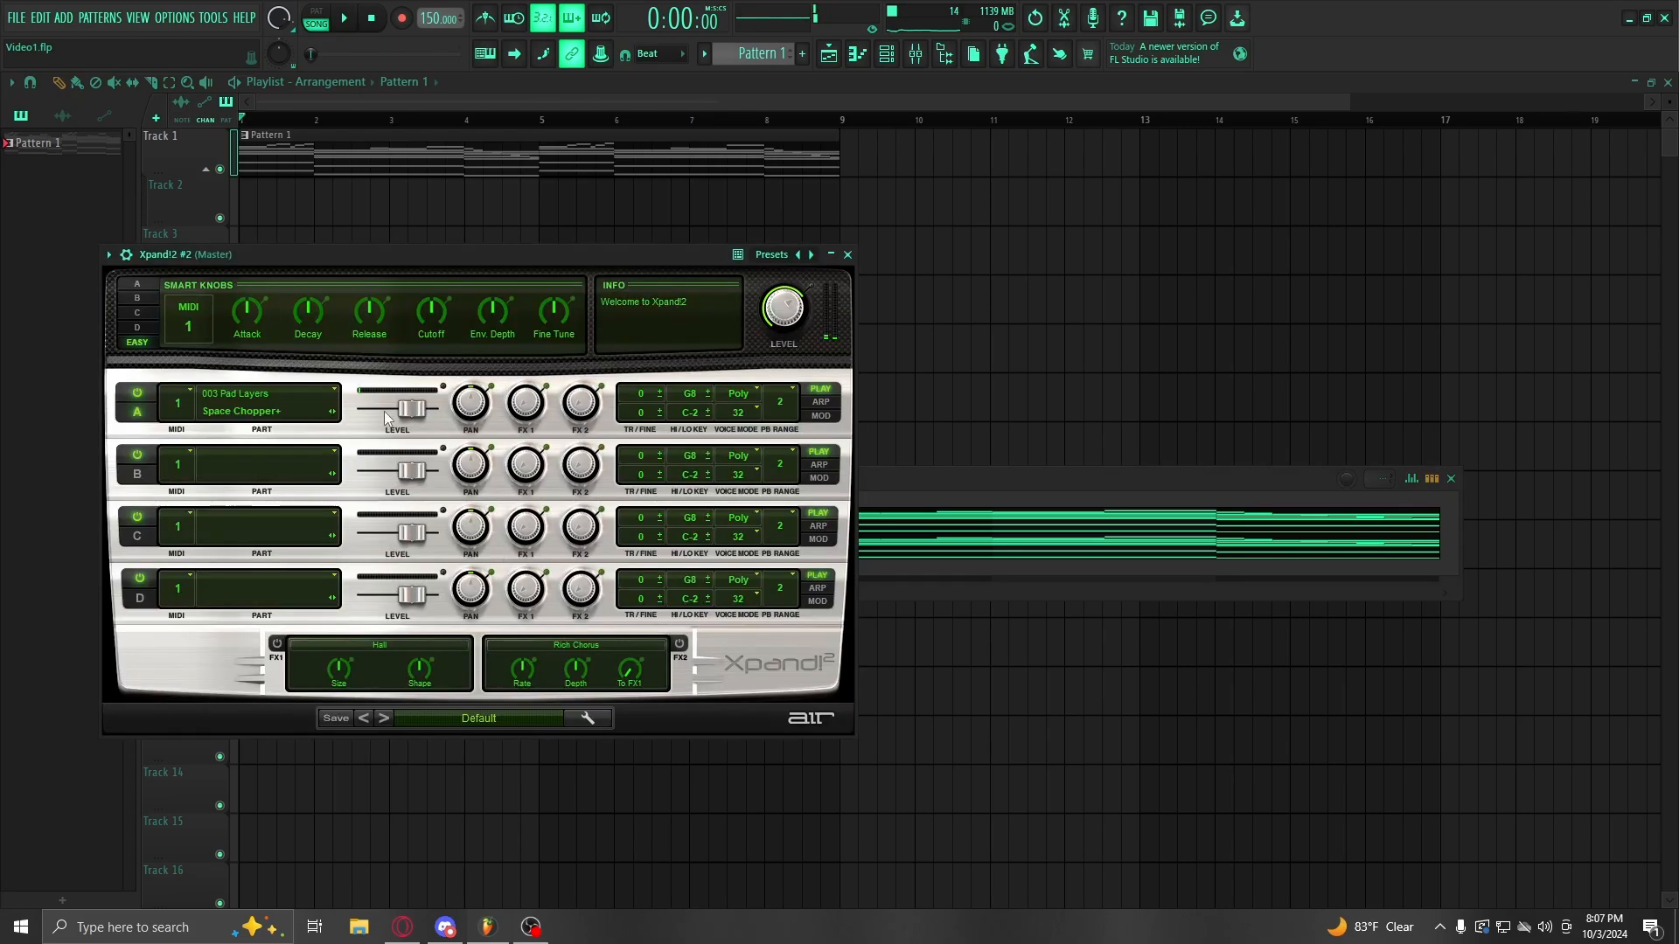
left_click(272, 418)
mouse_move(272, 467)
left_click(361, 290)
key("space")
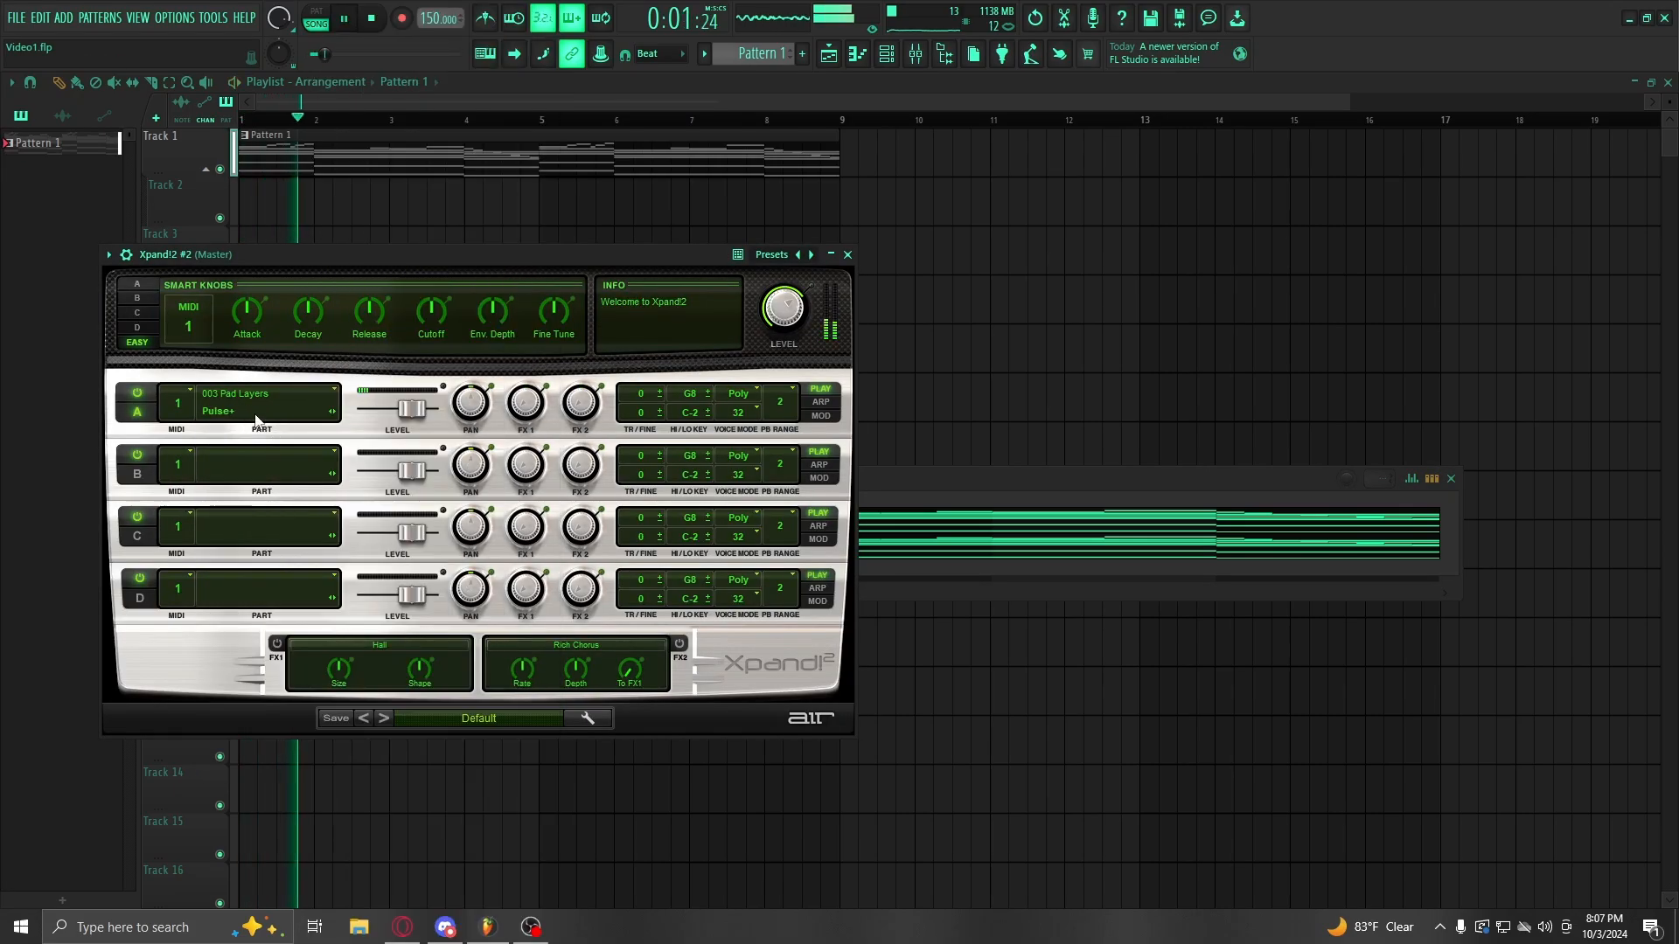
left_click(847, 256)
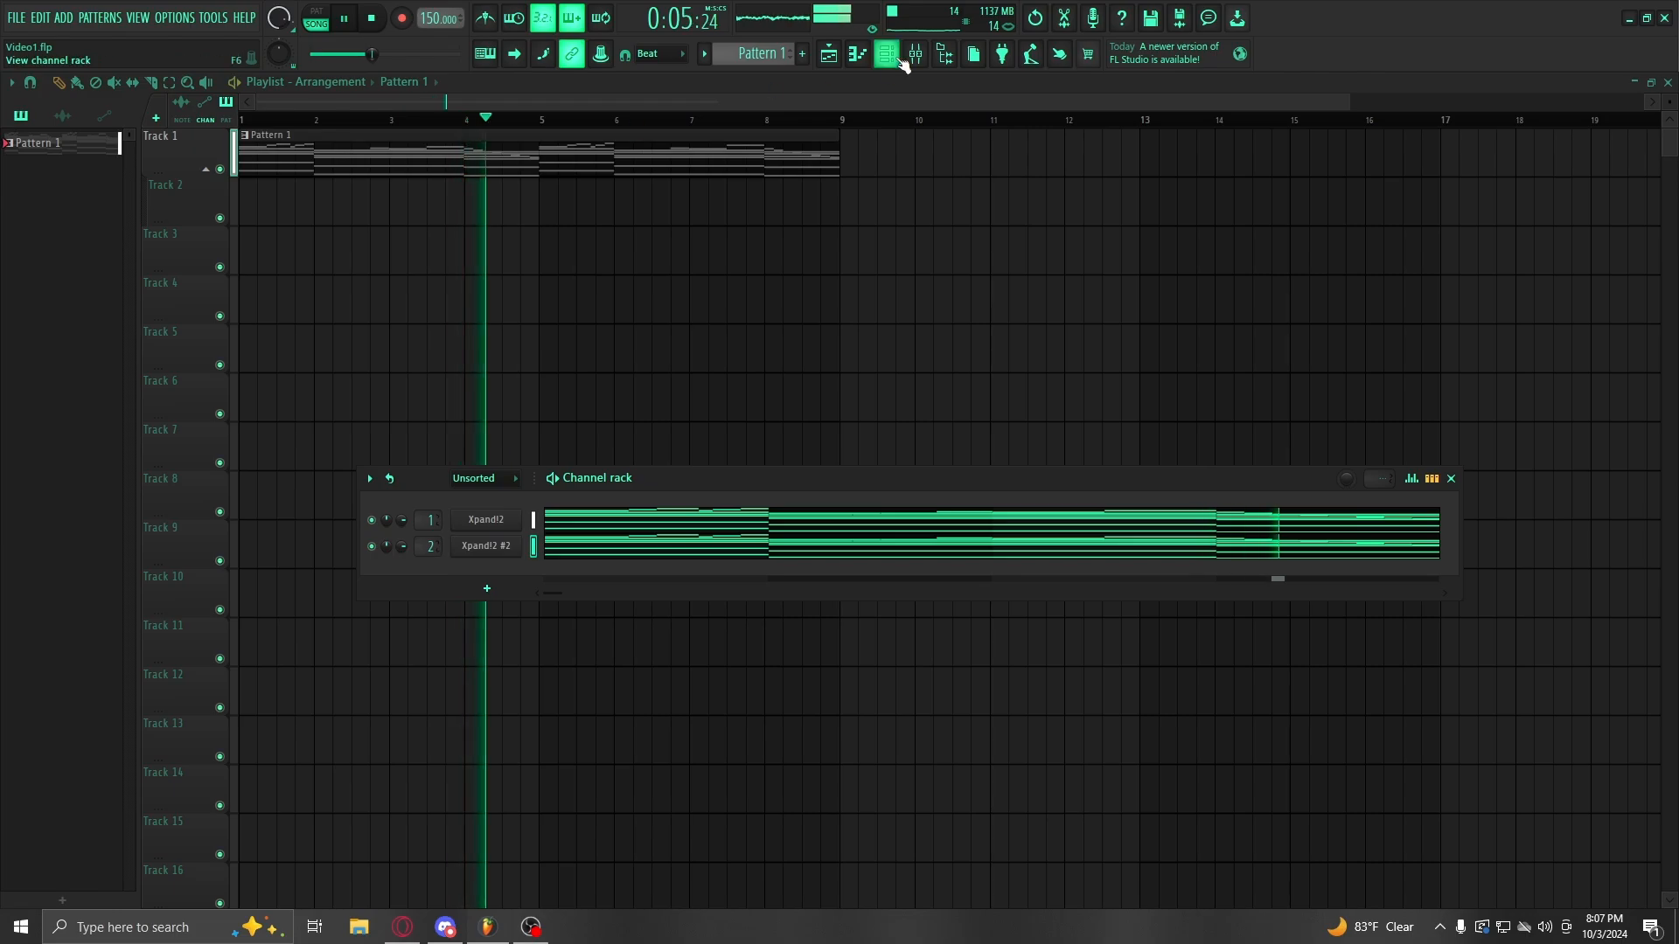
key("F9")
Step: Add Parametric EQ 2 to Insert 2 cutting below 200 Hz and above 15 kHz, level about -6.1 dB
left_click_drag(145, 475, 145, 556)
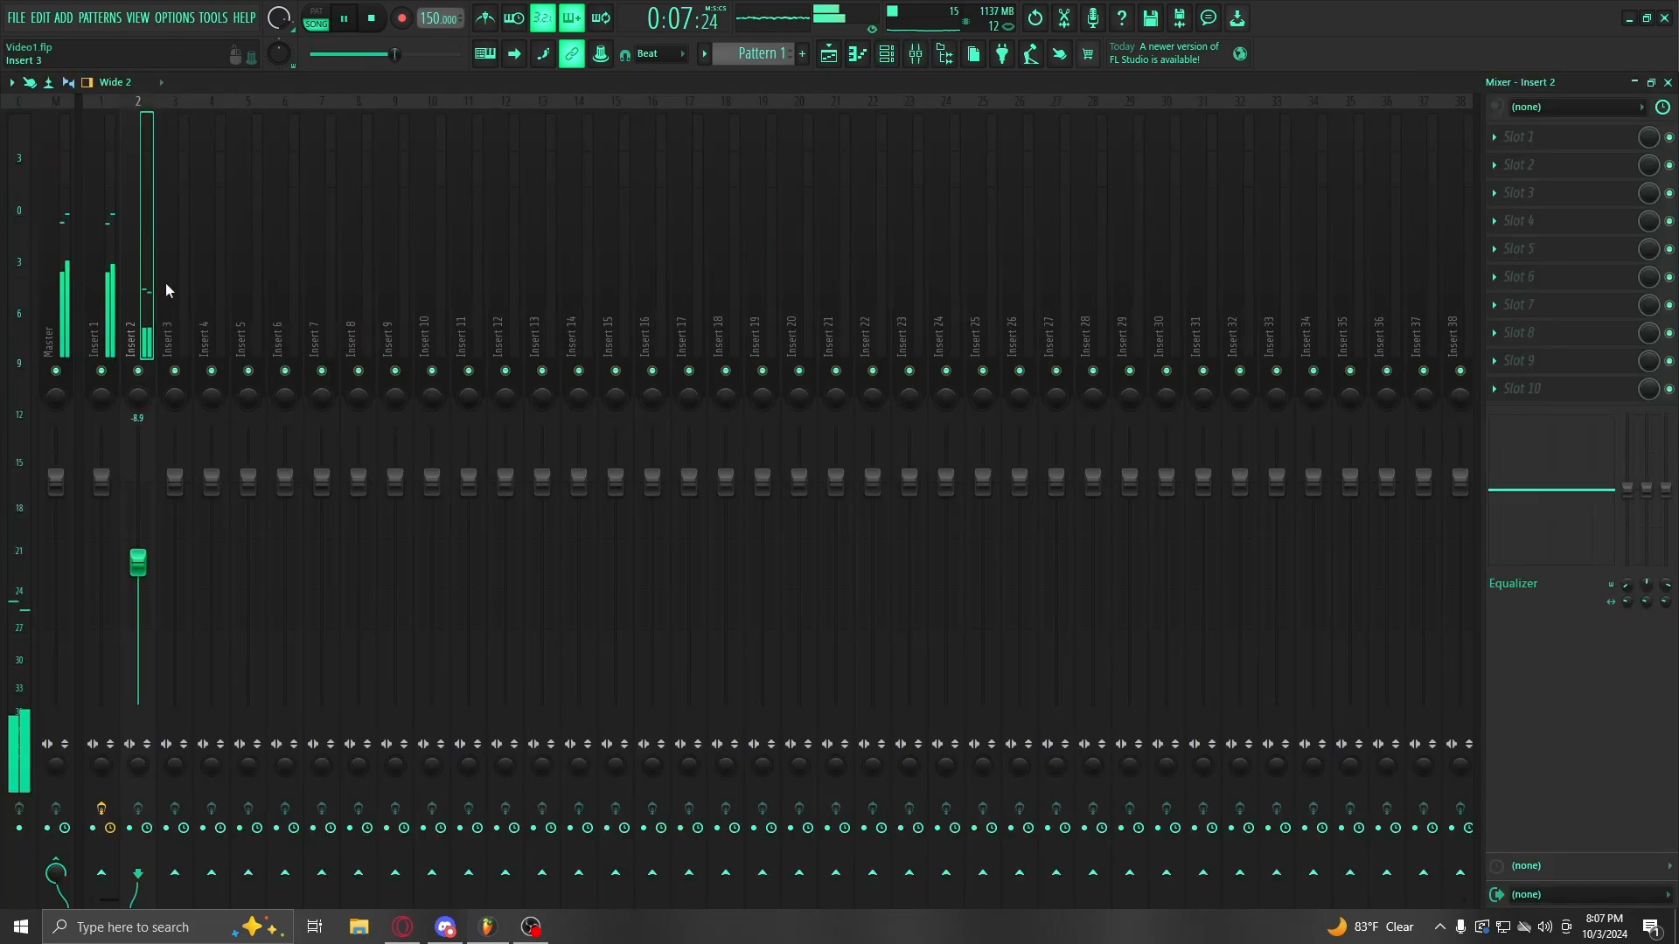
left_click(1522, 151)
left_click(1141, 784)
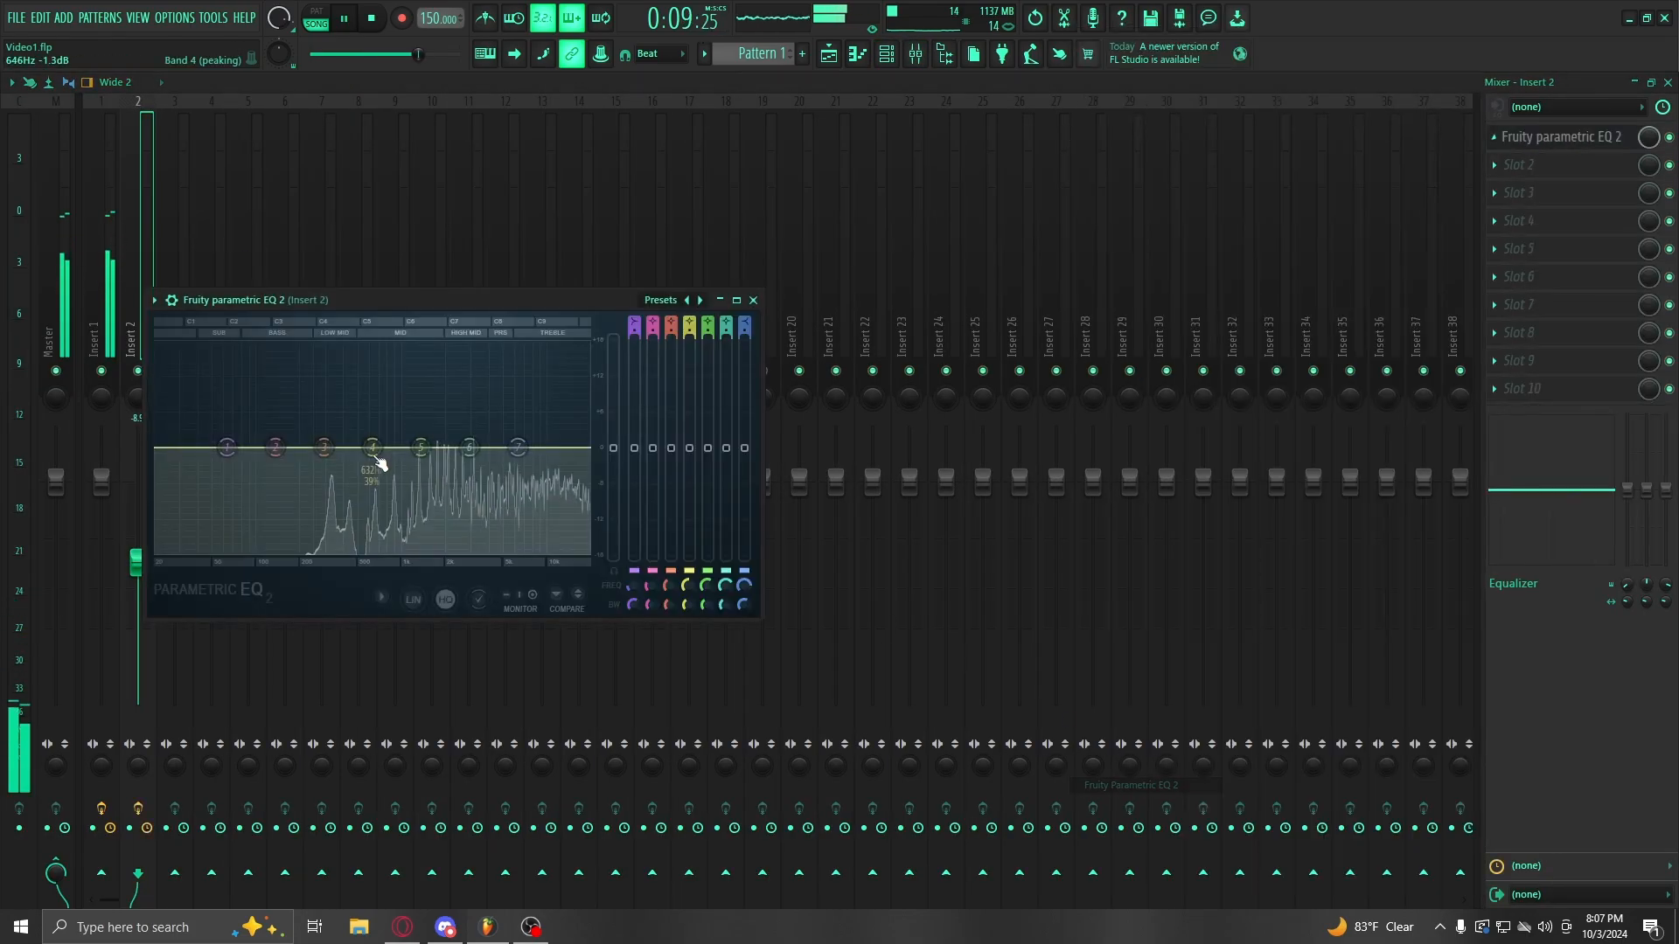
left_click_drag(224, 465, 306, 553)
left_click_drag(517, 447, 573, 551)
left_click(753, 300)
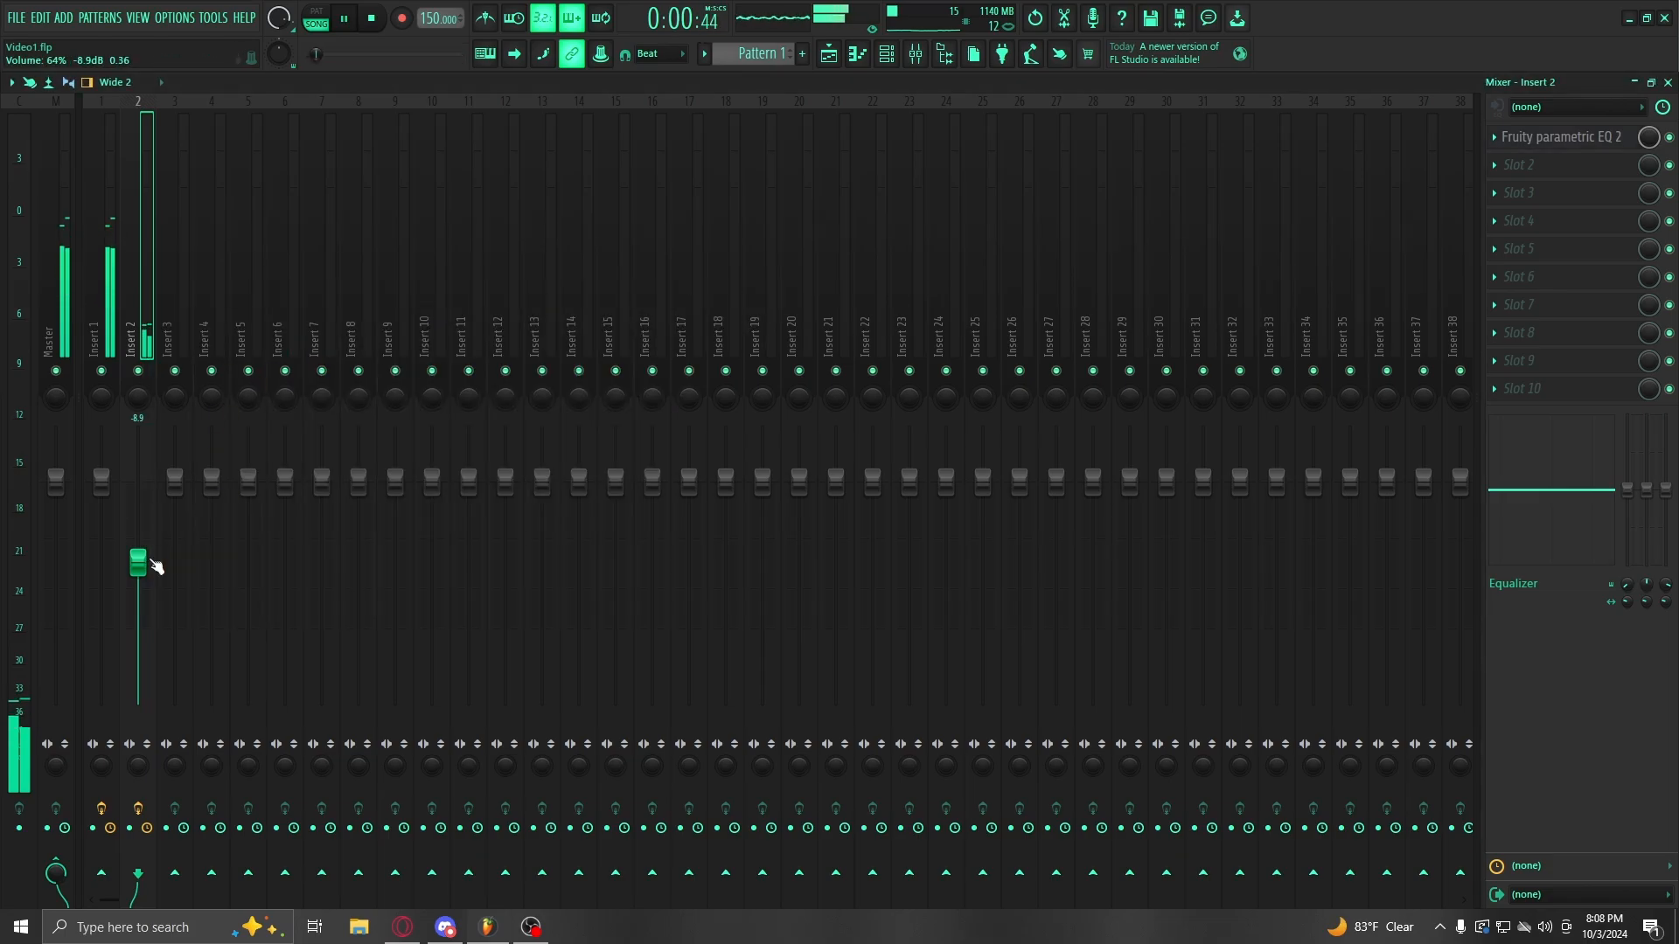
left_click_drag(137, 427, 137, 538)
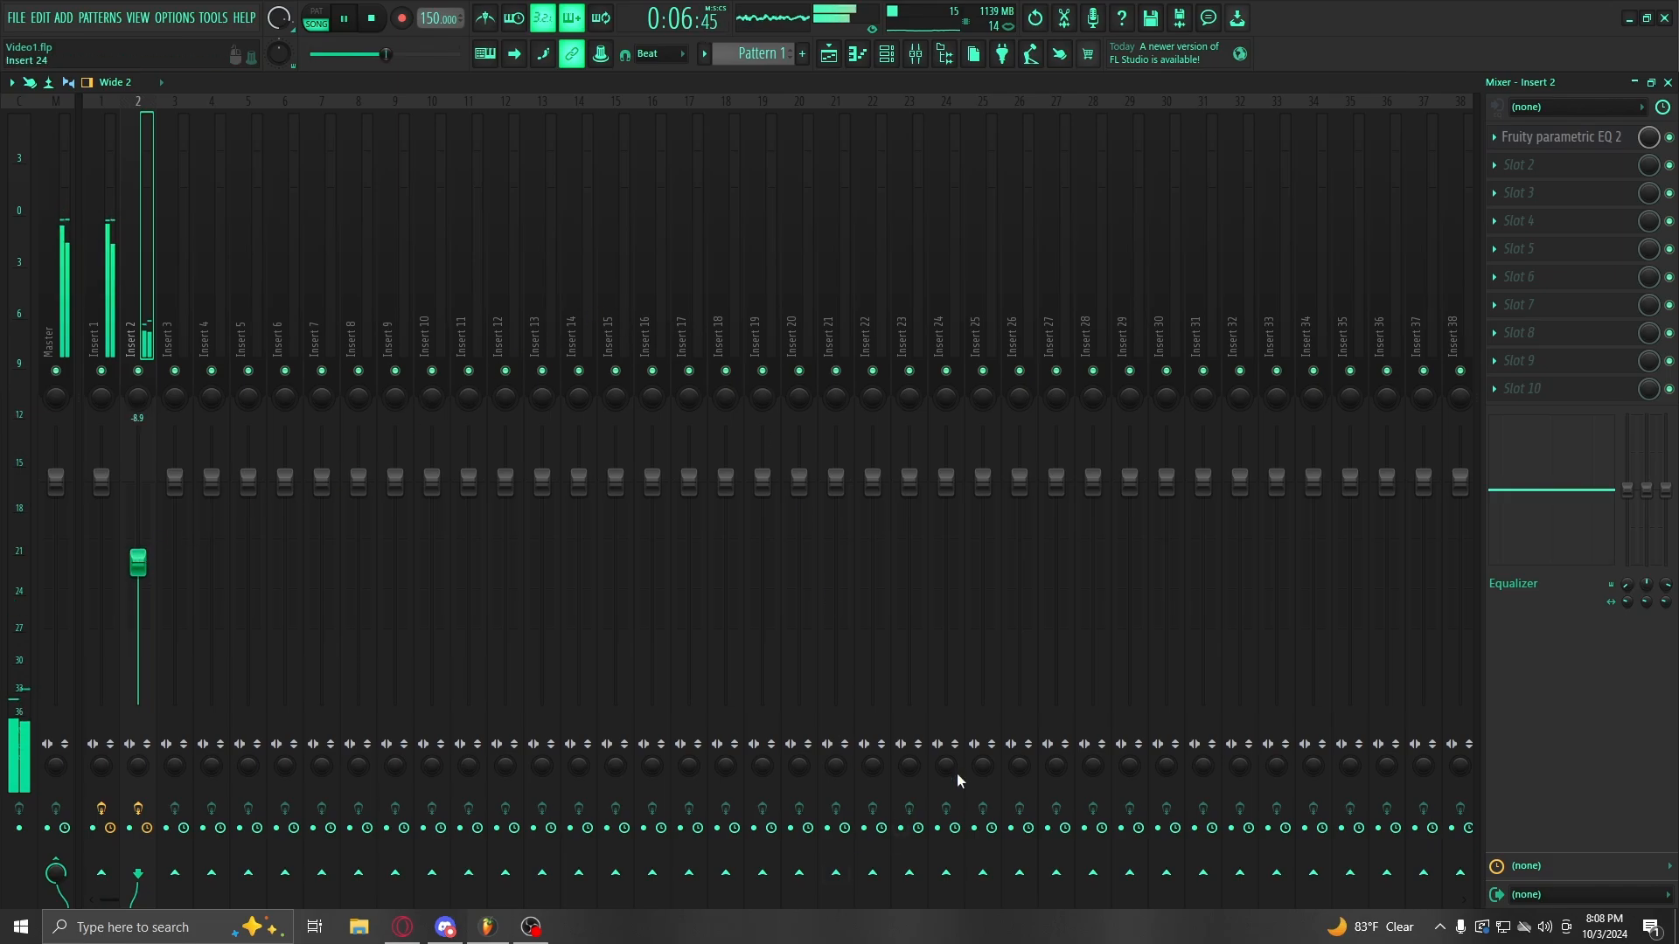
left_click(1669, 84)
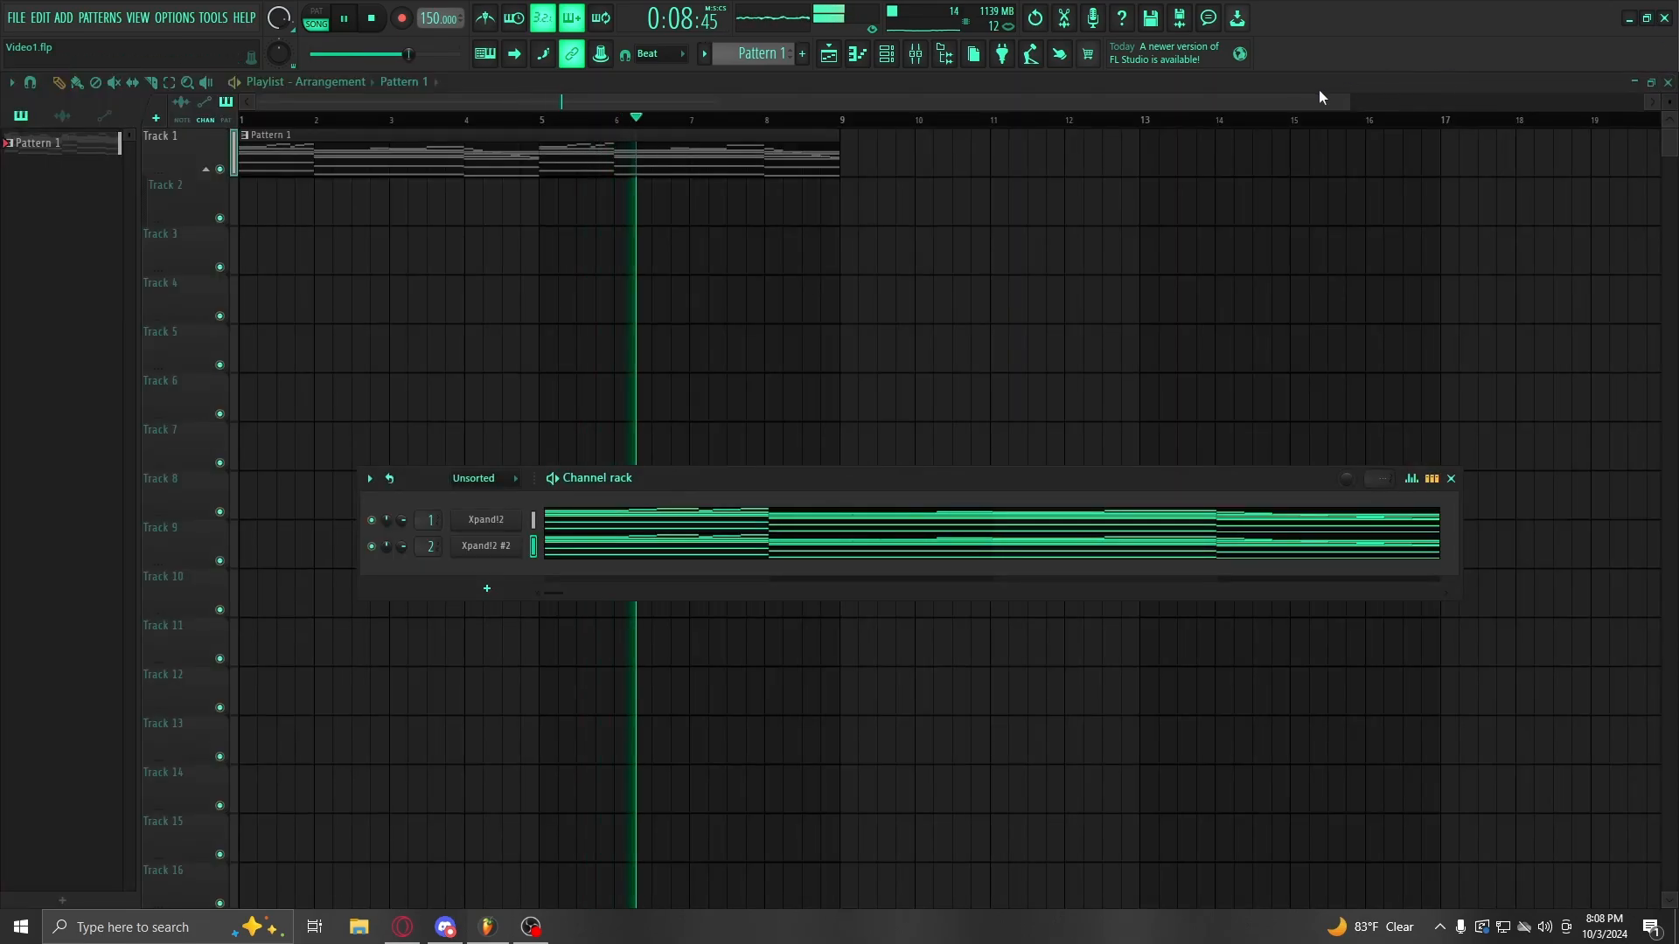
Step: Add an ElectraX instrument channel and pick a preset from its preset list
left_click(487, 588)
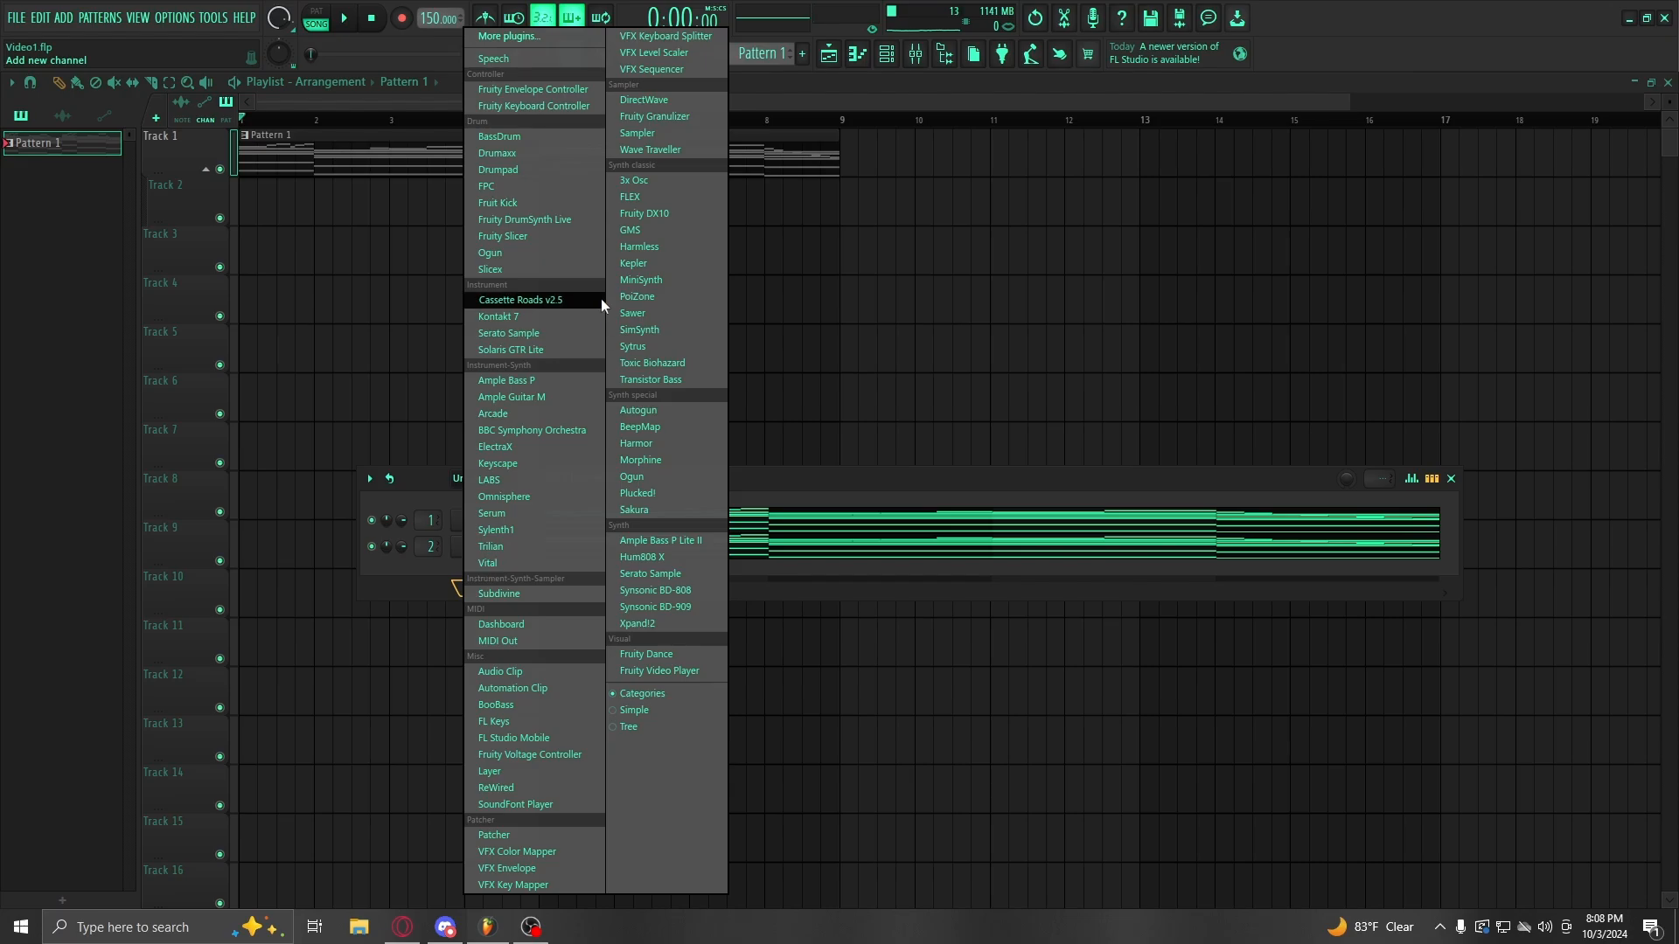
left_click(507, 447)
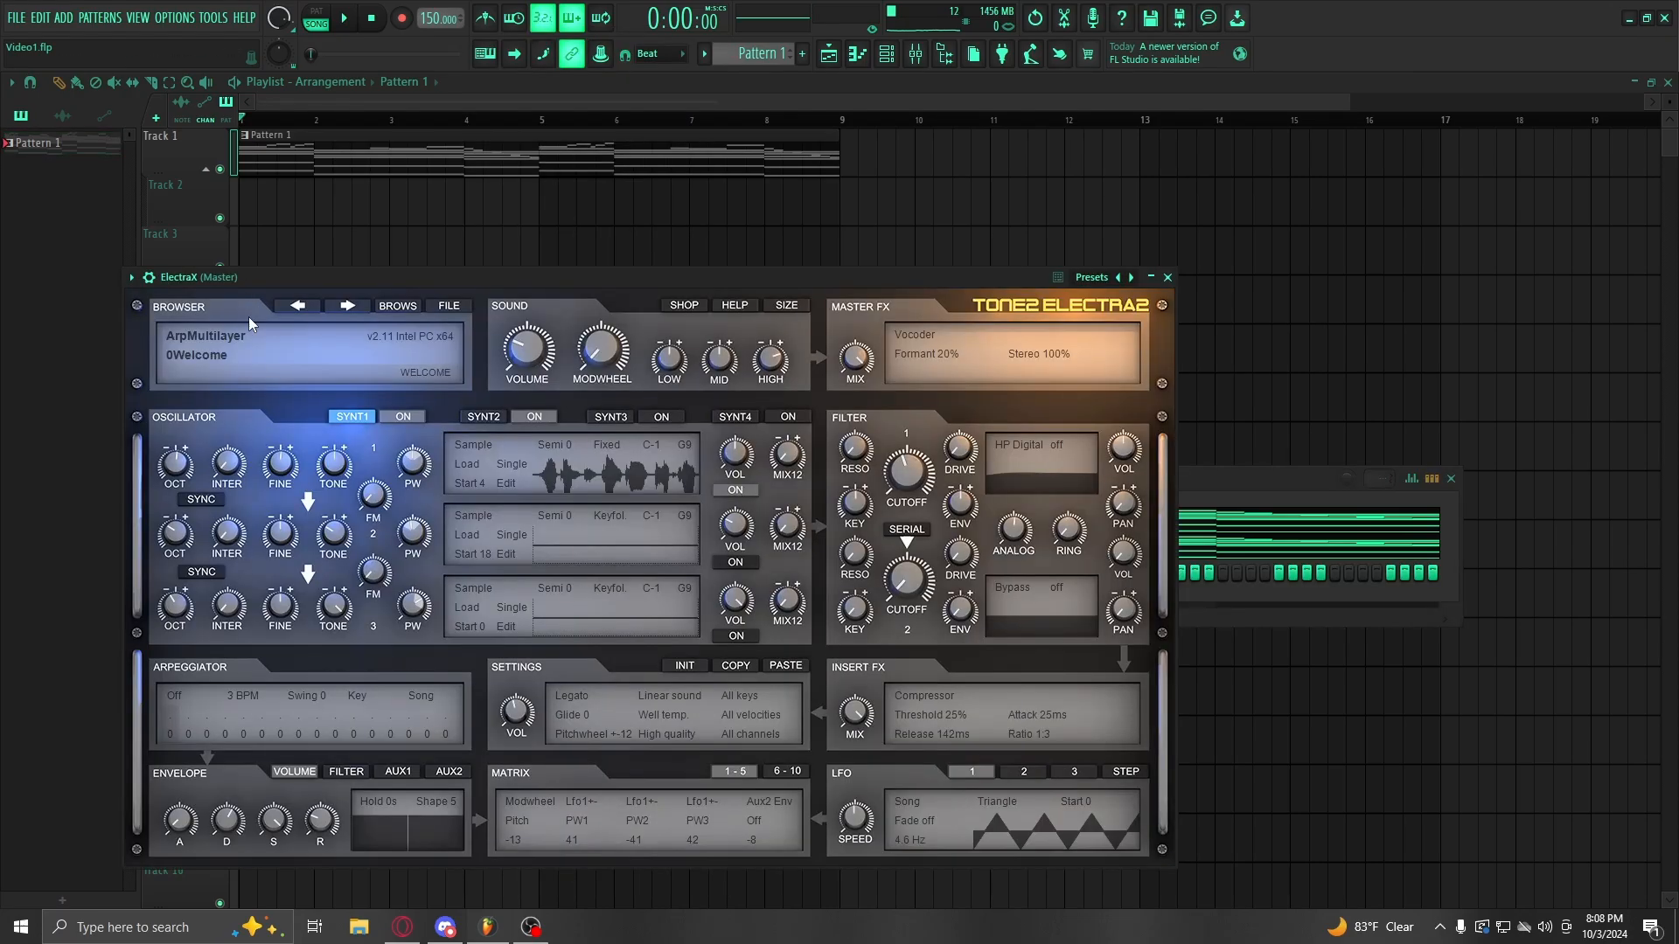
left_click(249, 322)
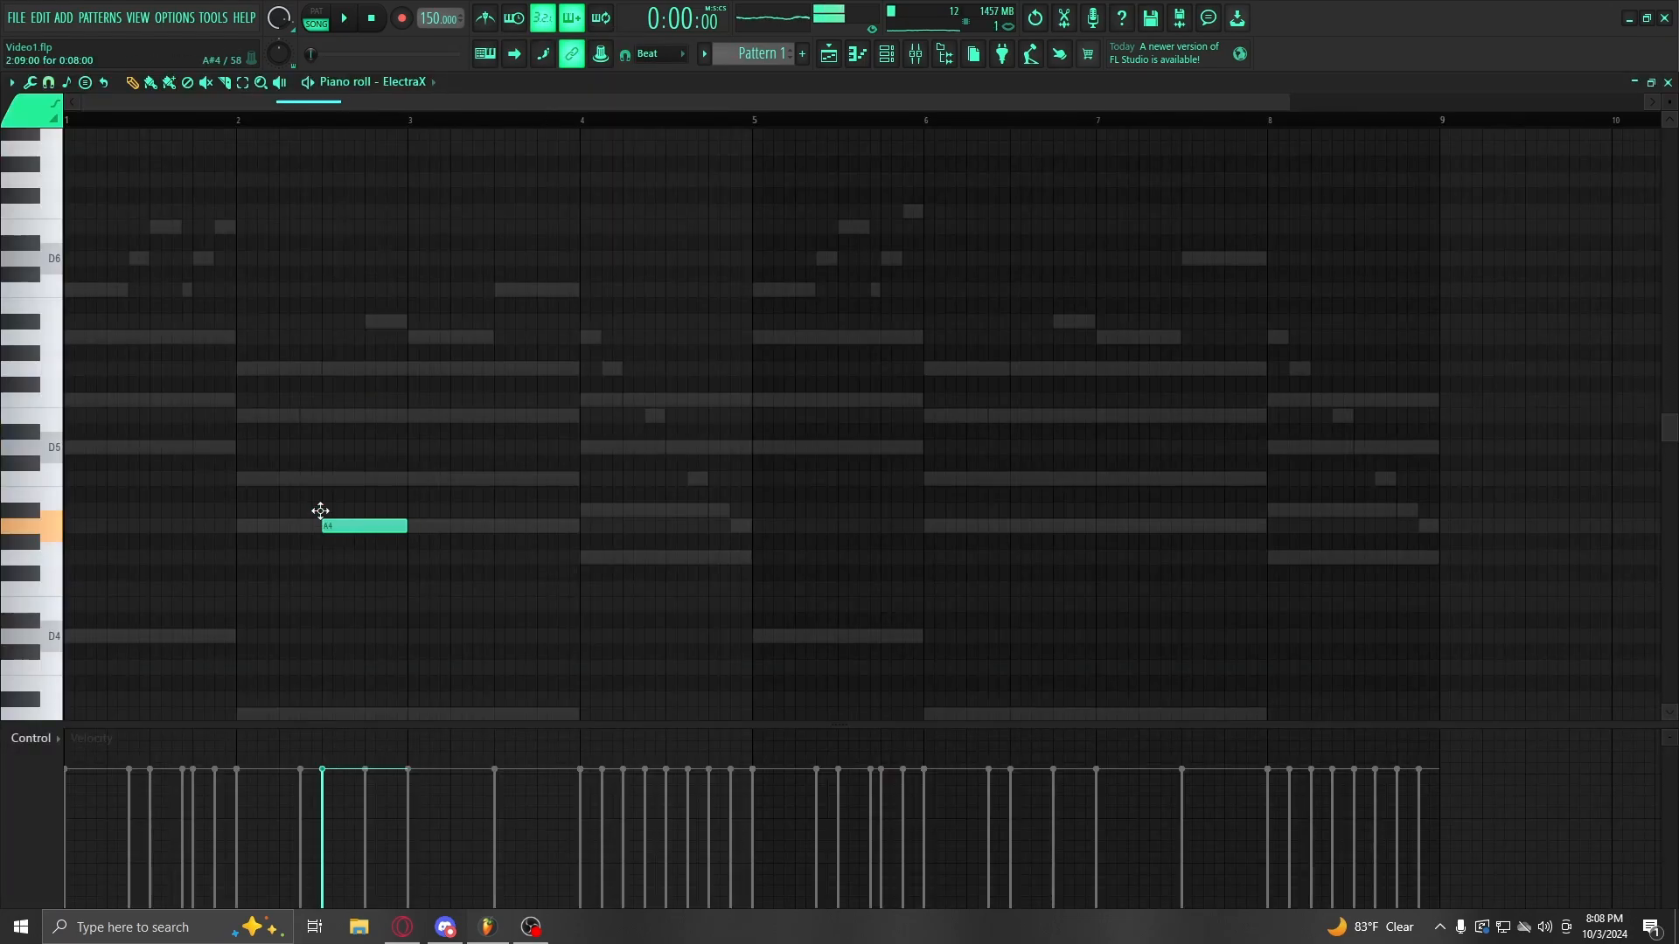
left_click_drag(324, 518, 68, 446)
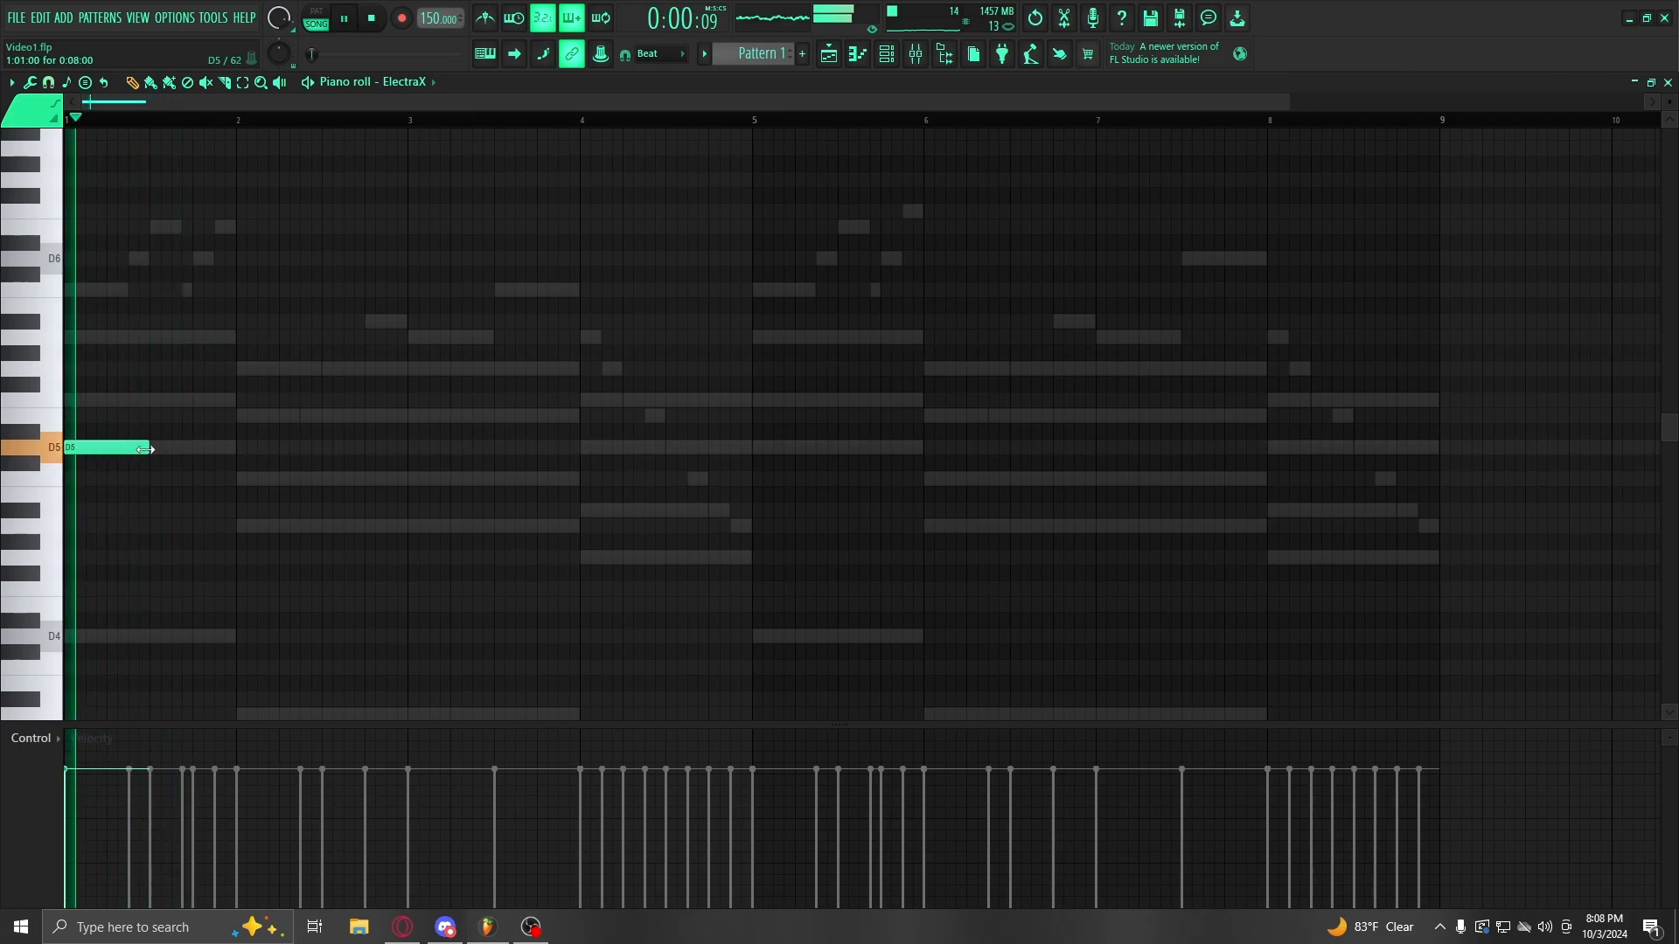
Step: Draw the opening D5 and C5 melody notes over bars 1–3 and remove the stray D5
left_click_drag(149, 448, 105, 448)
left_click(242, 447)
left_click(283, 479)
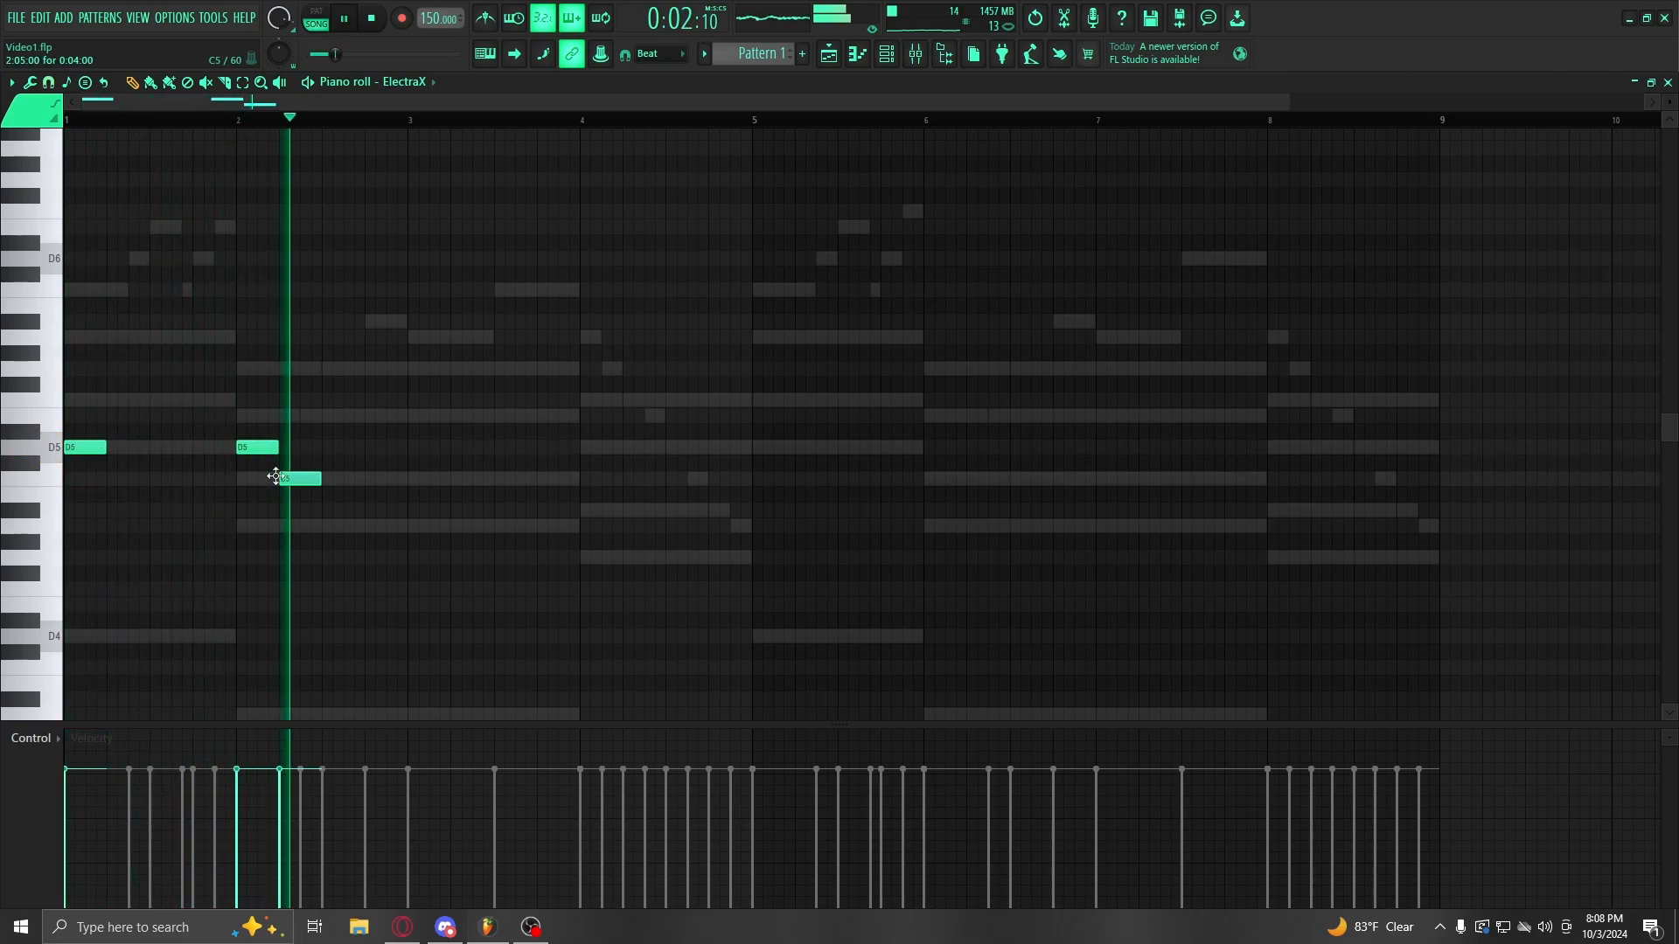
key("space")
right_click(266, 449)
key("space")
left_click(195, 450)
left_click_drag(304, 478, 263, 479)
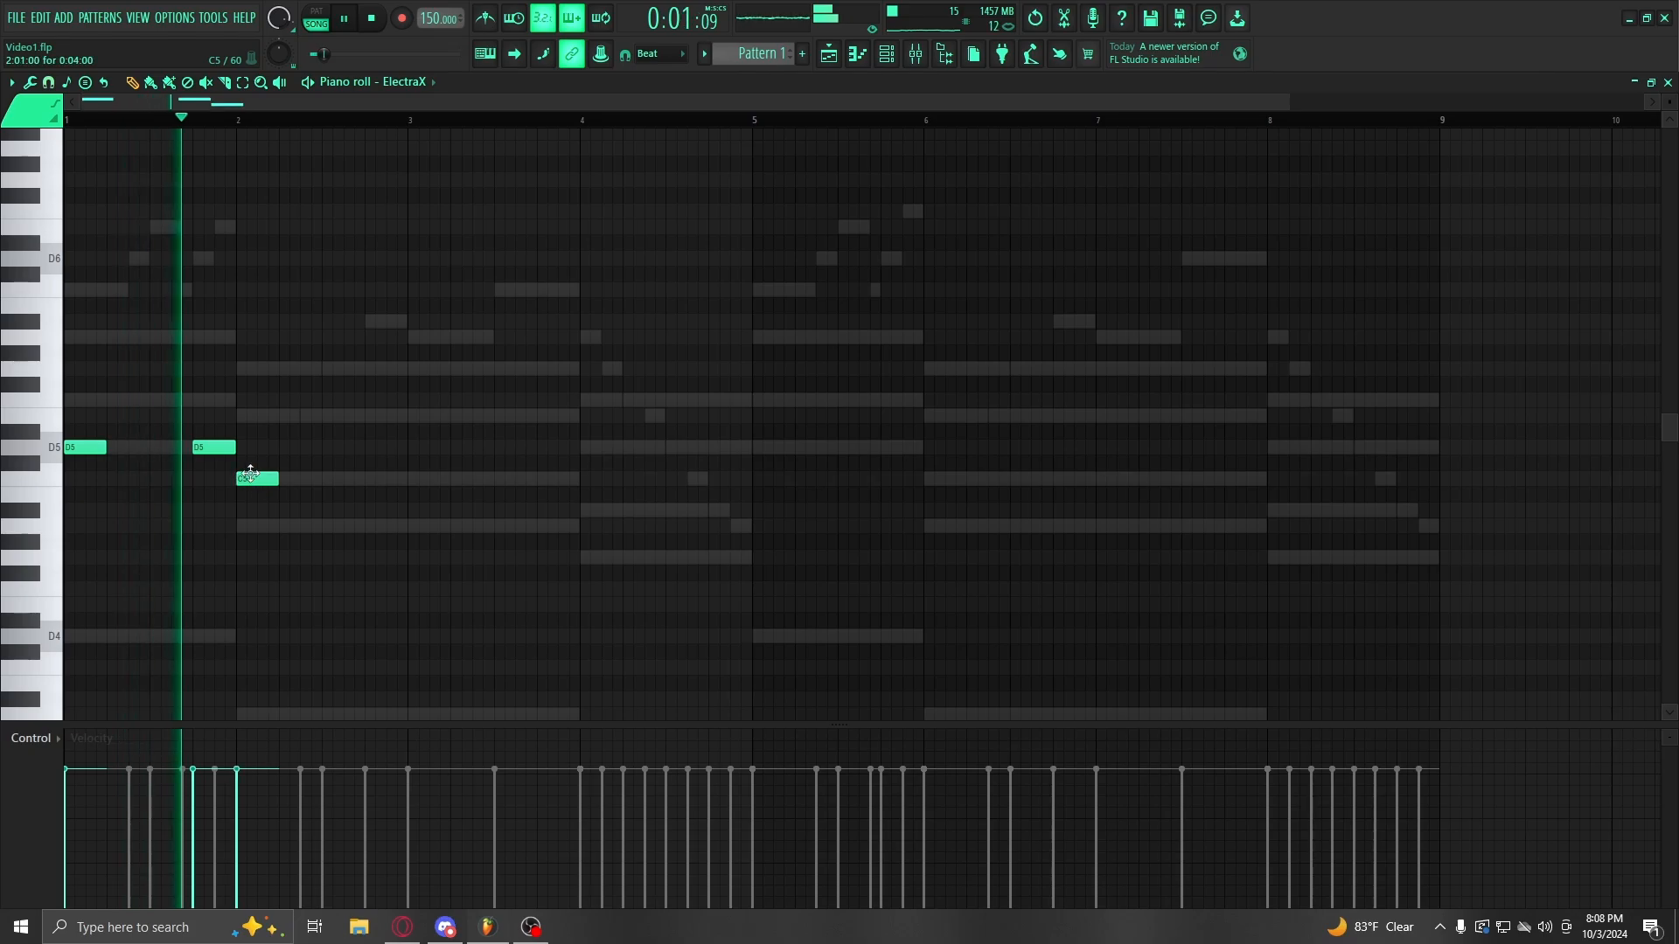
left_click(371, 478)
left_click(411, 431)
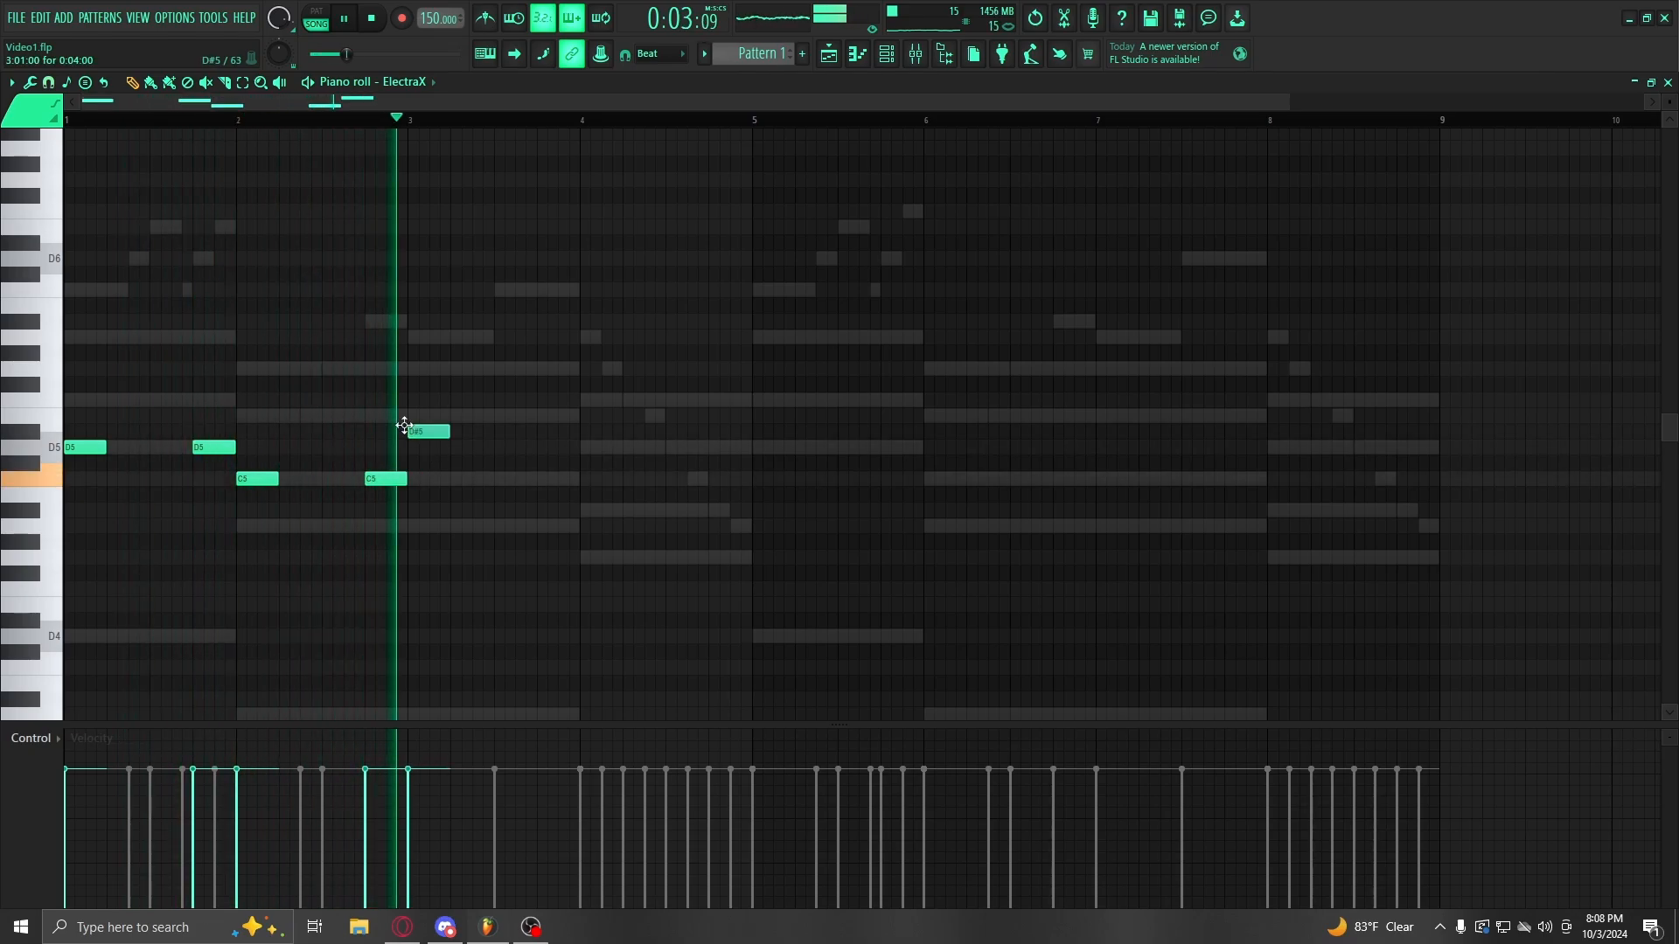
Step: Nudge the short D5 note later and raise the whole melody one octave
key("space")
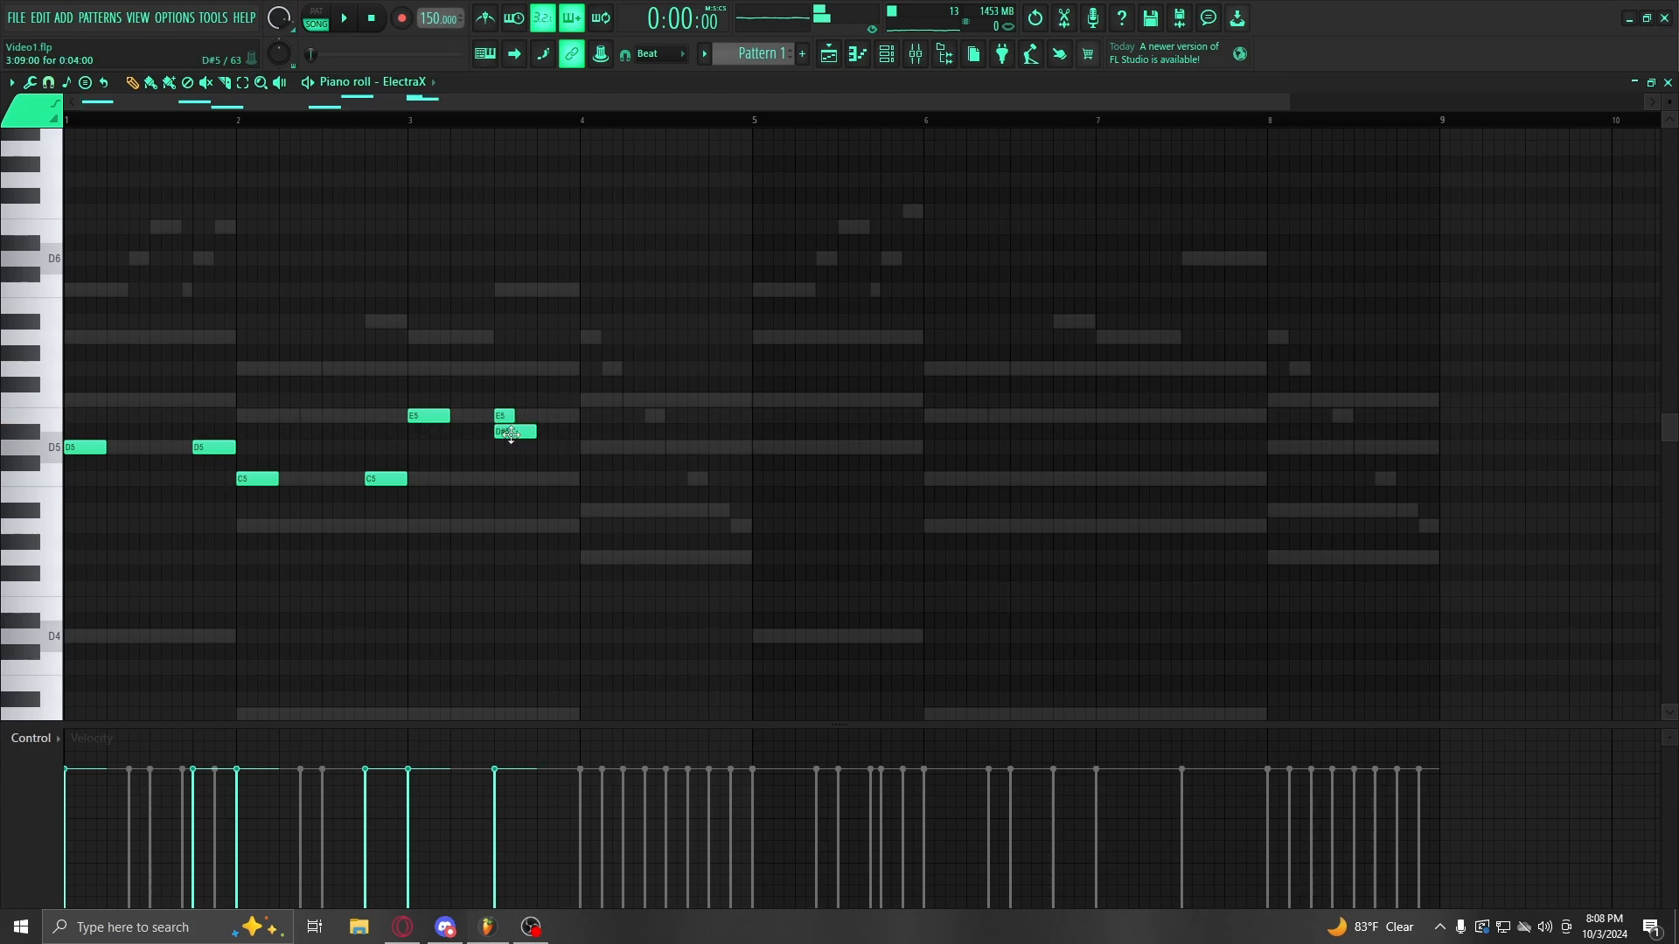
key("space")
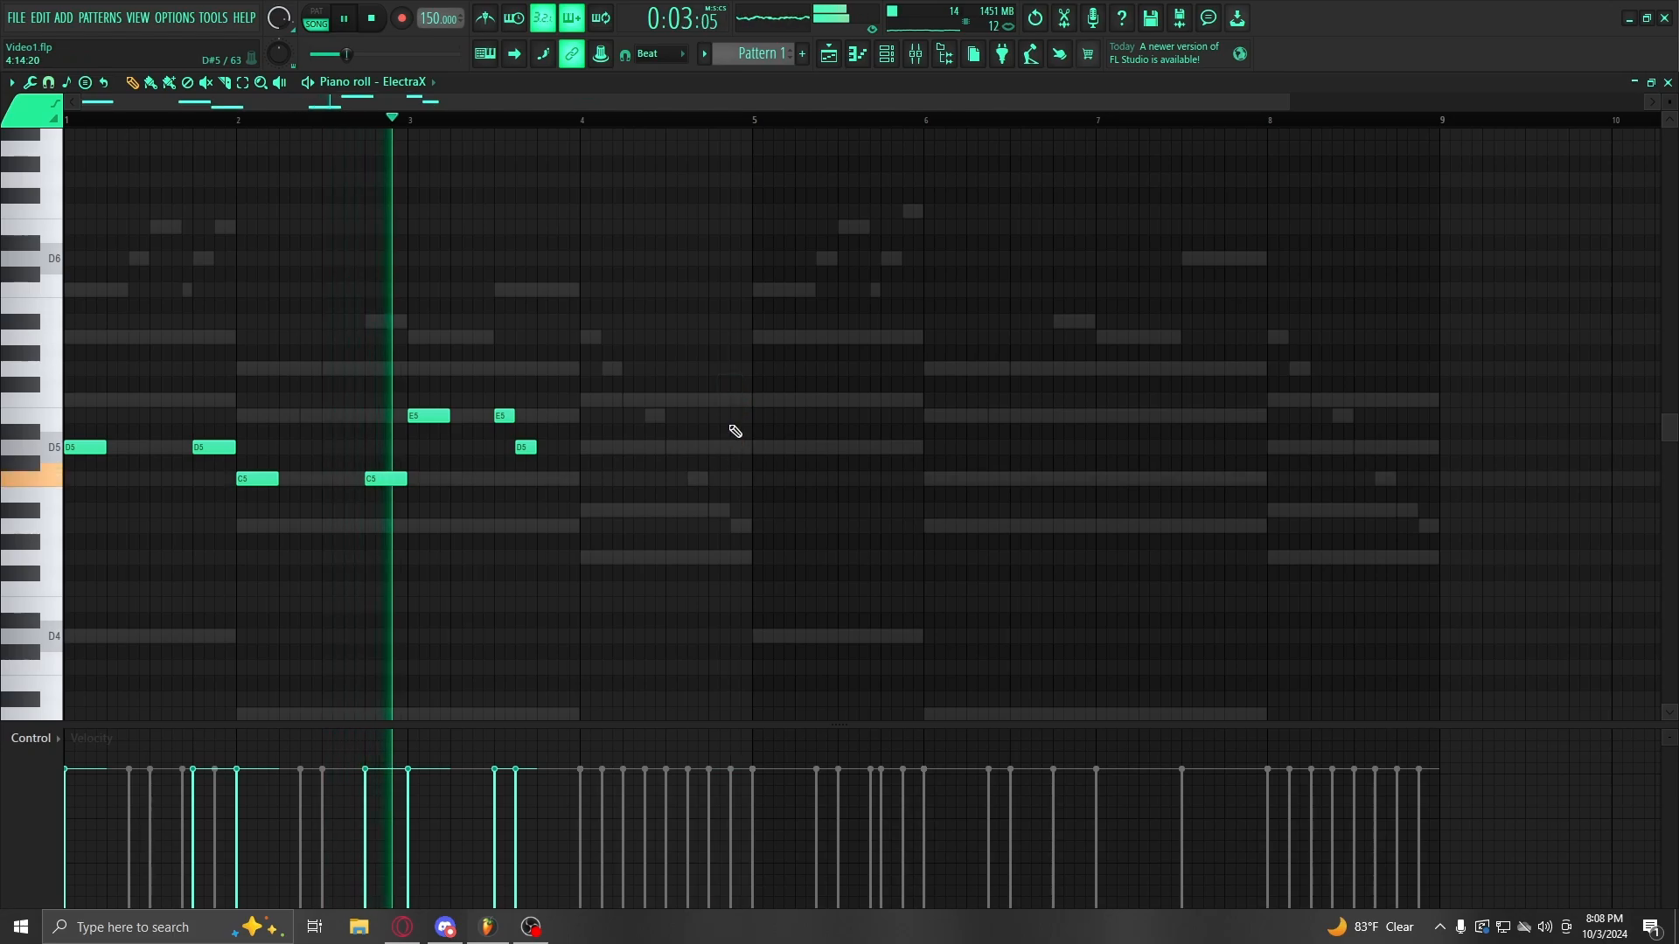
key("space")
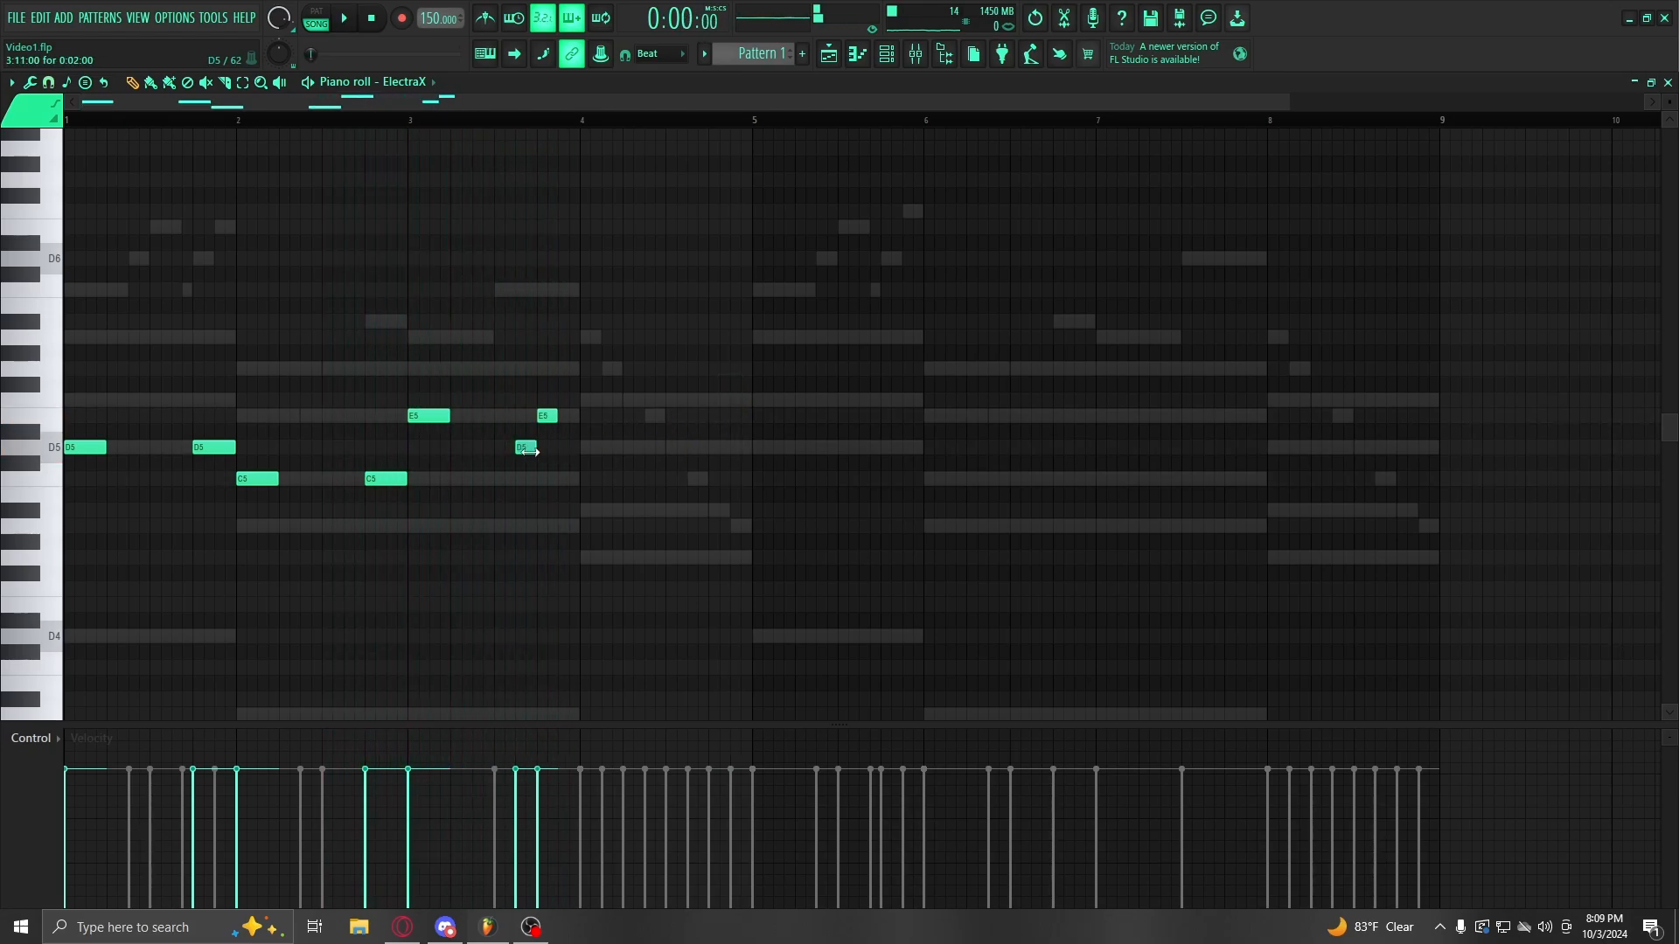
left_click_drag(560, 452, 571, 452)
key("space")
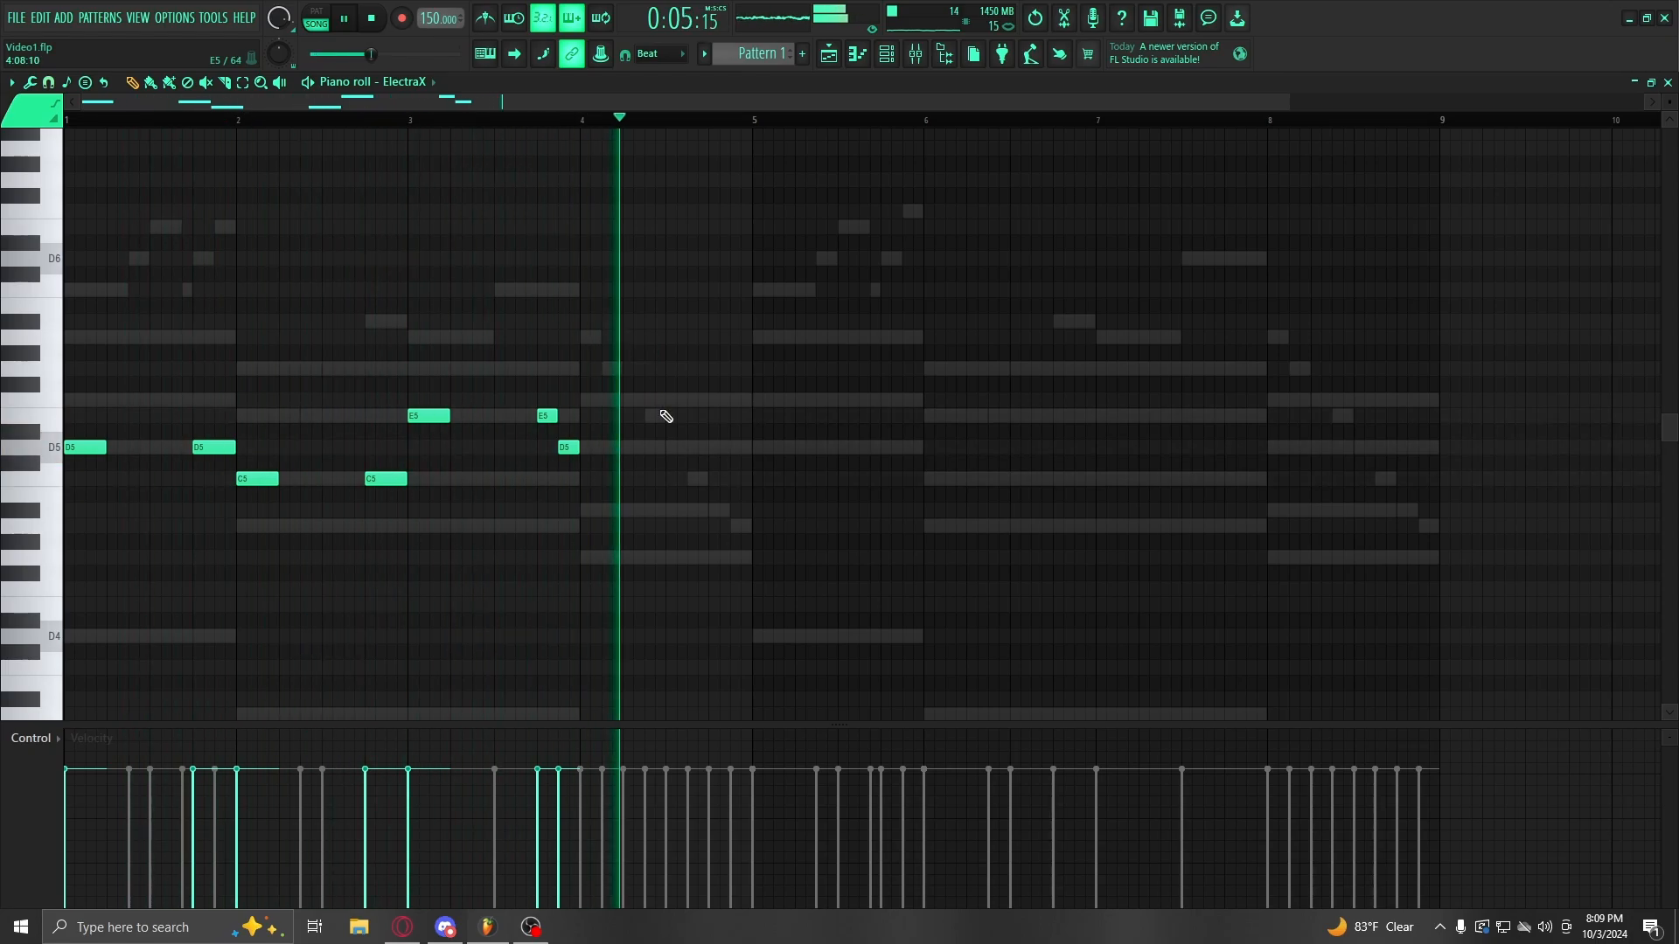
key("ctrl+Up")
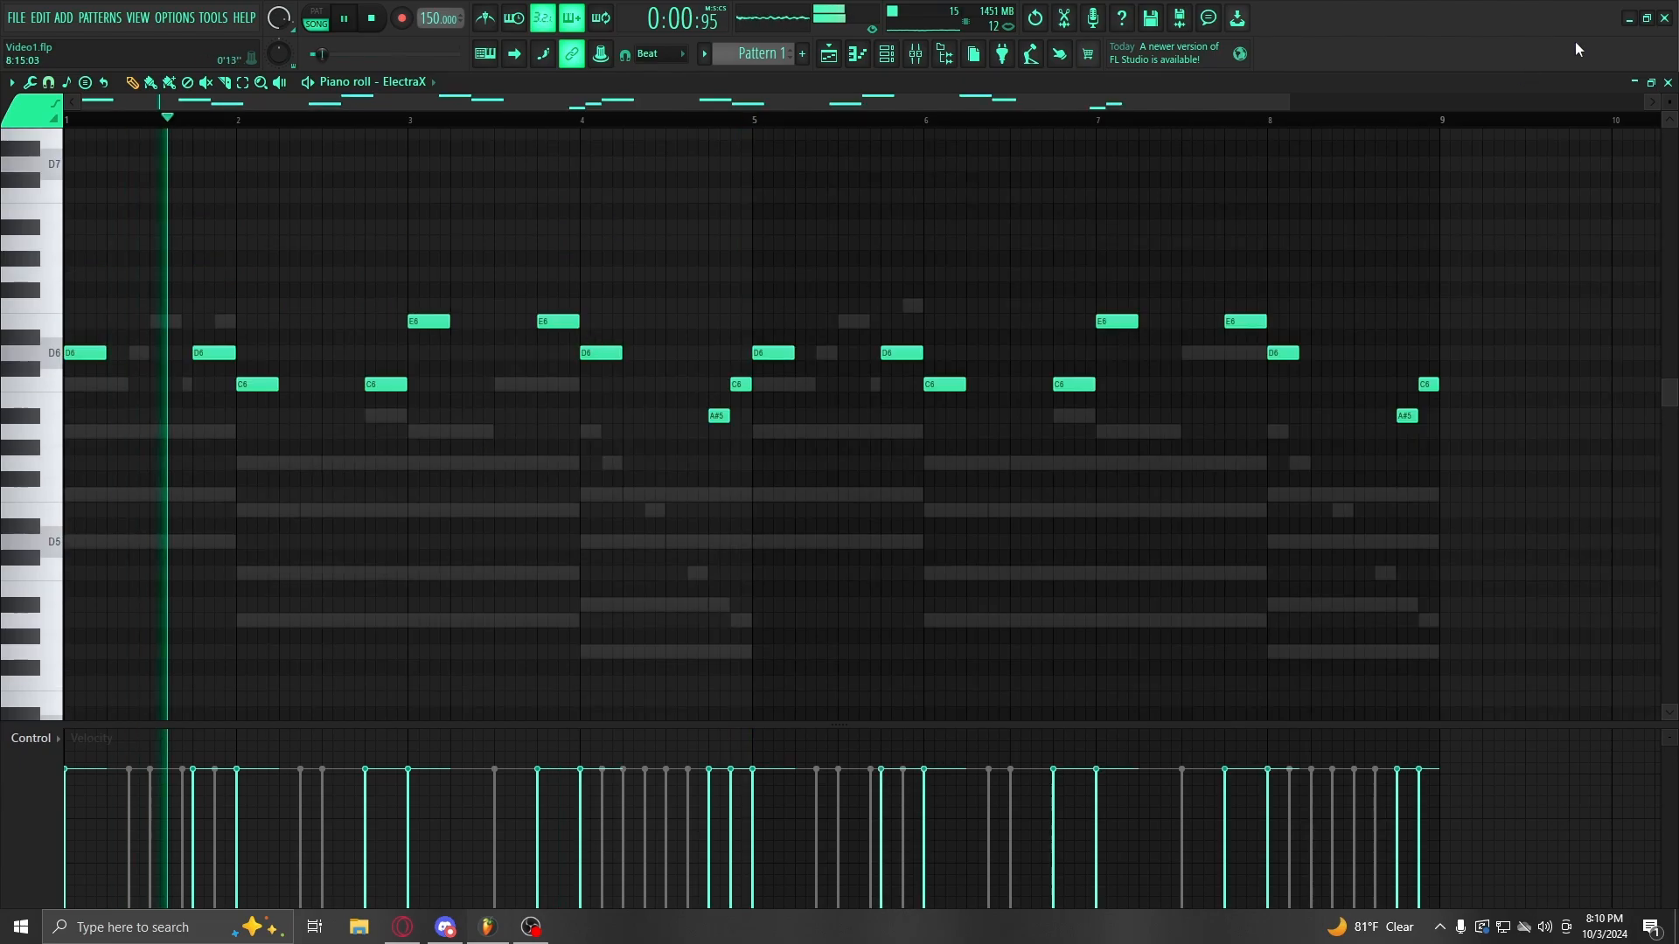
key("space")
left_click(1667, 82)
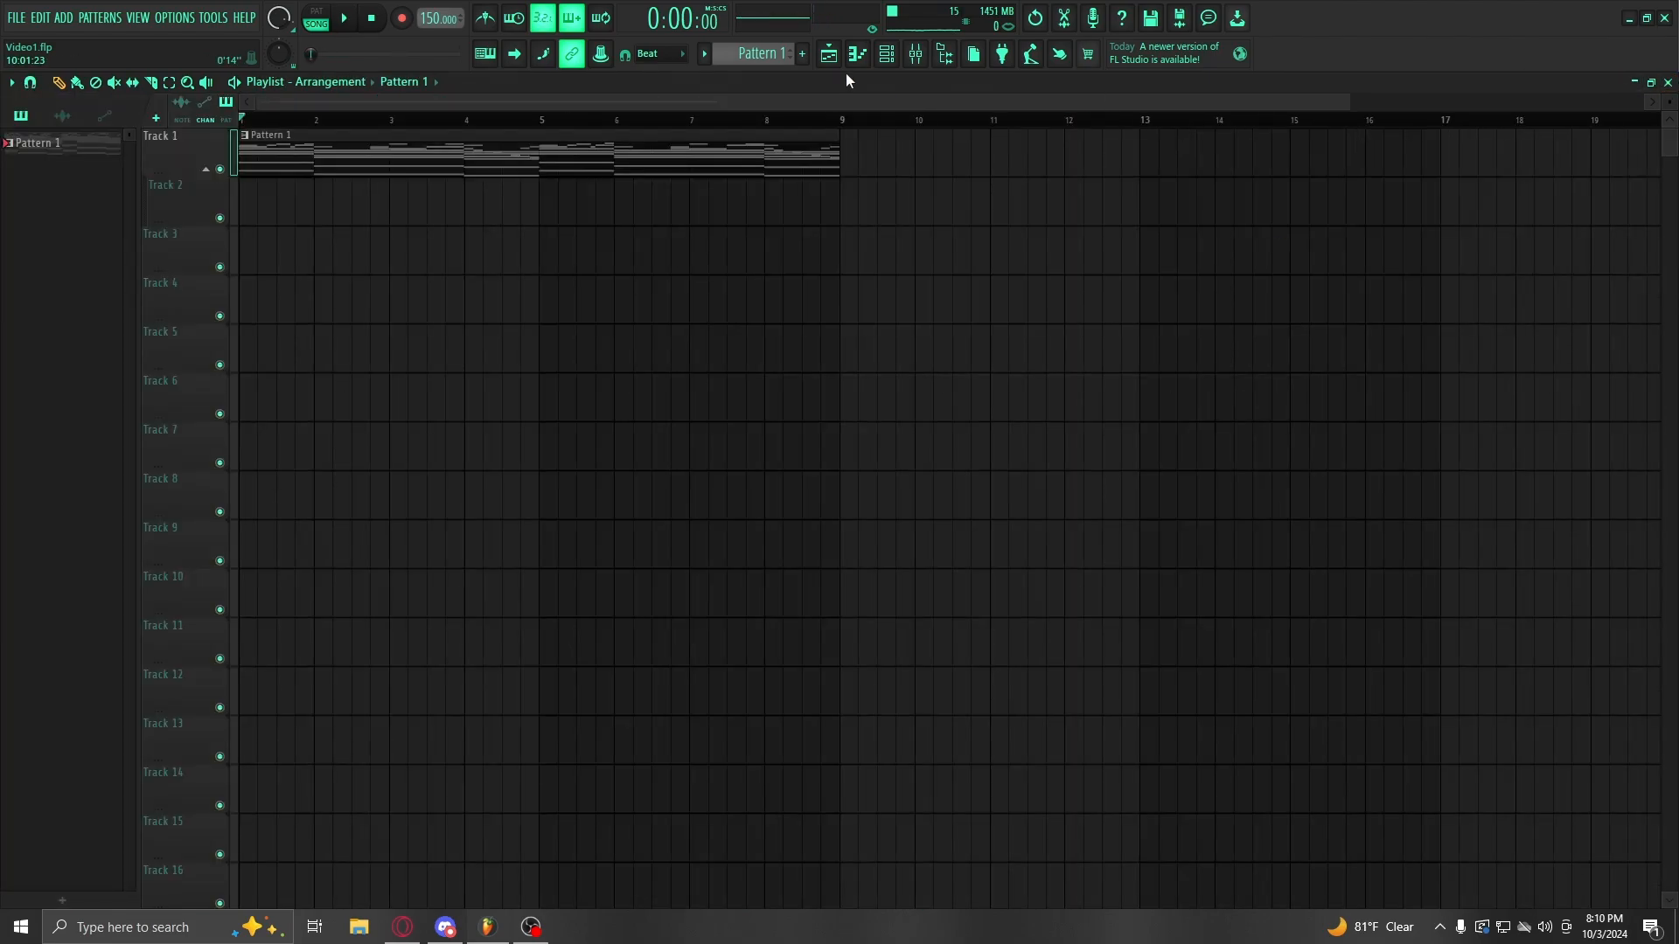
Step: Check the new Drastic 808 channel in the channel rack
left_click(886, 56)
left_click(1450, 479)
left_click(890, 61)
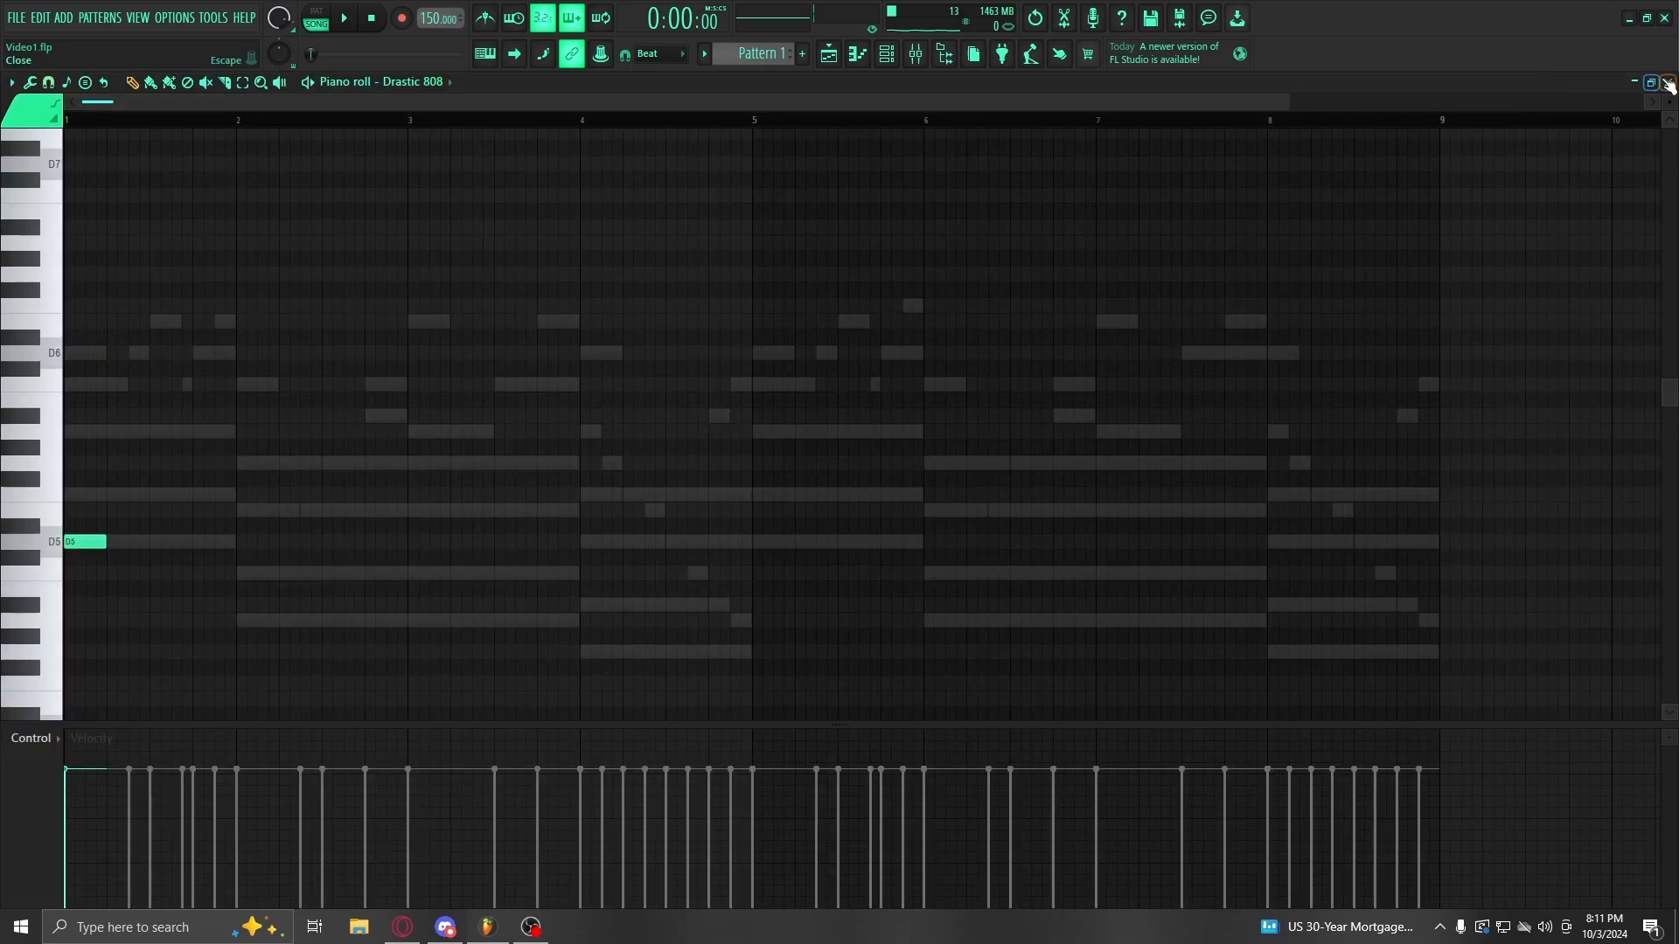
left_click(1668, 82)
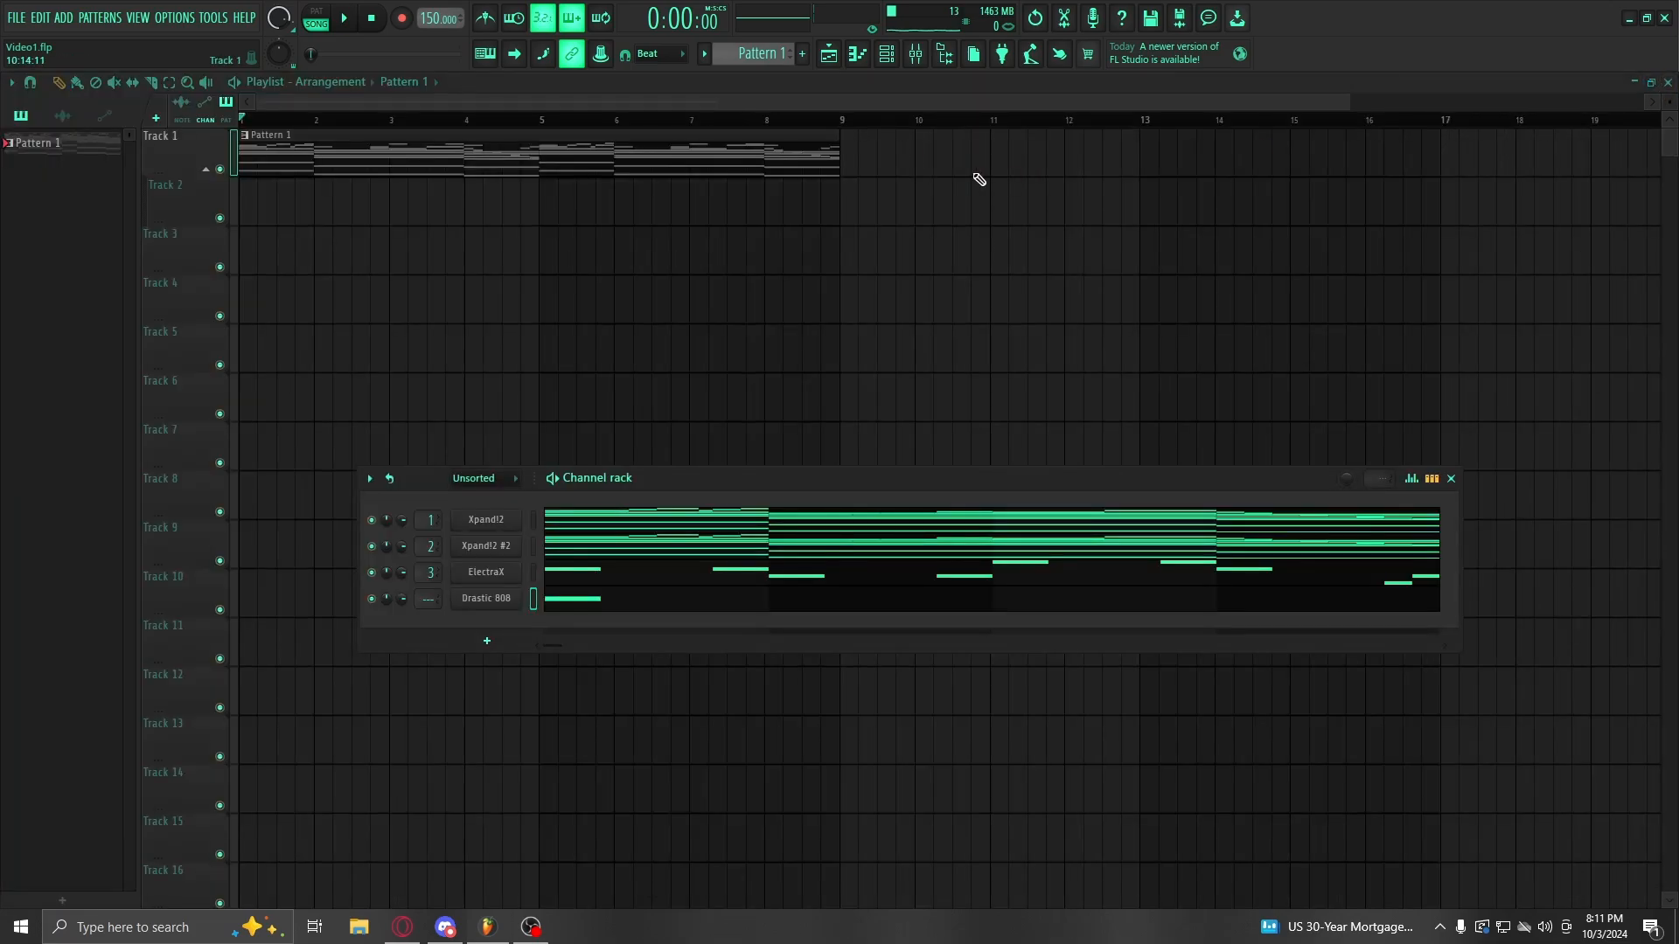
Step: Add Psycho Snare from the Snares folder as a new channel and program a step
left_click(944, 59)
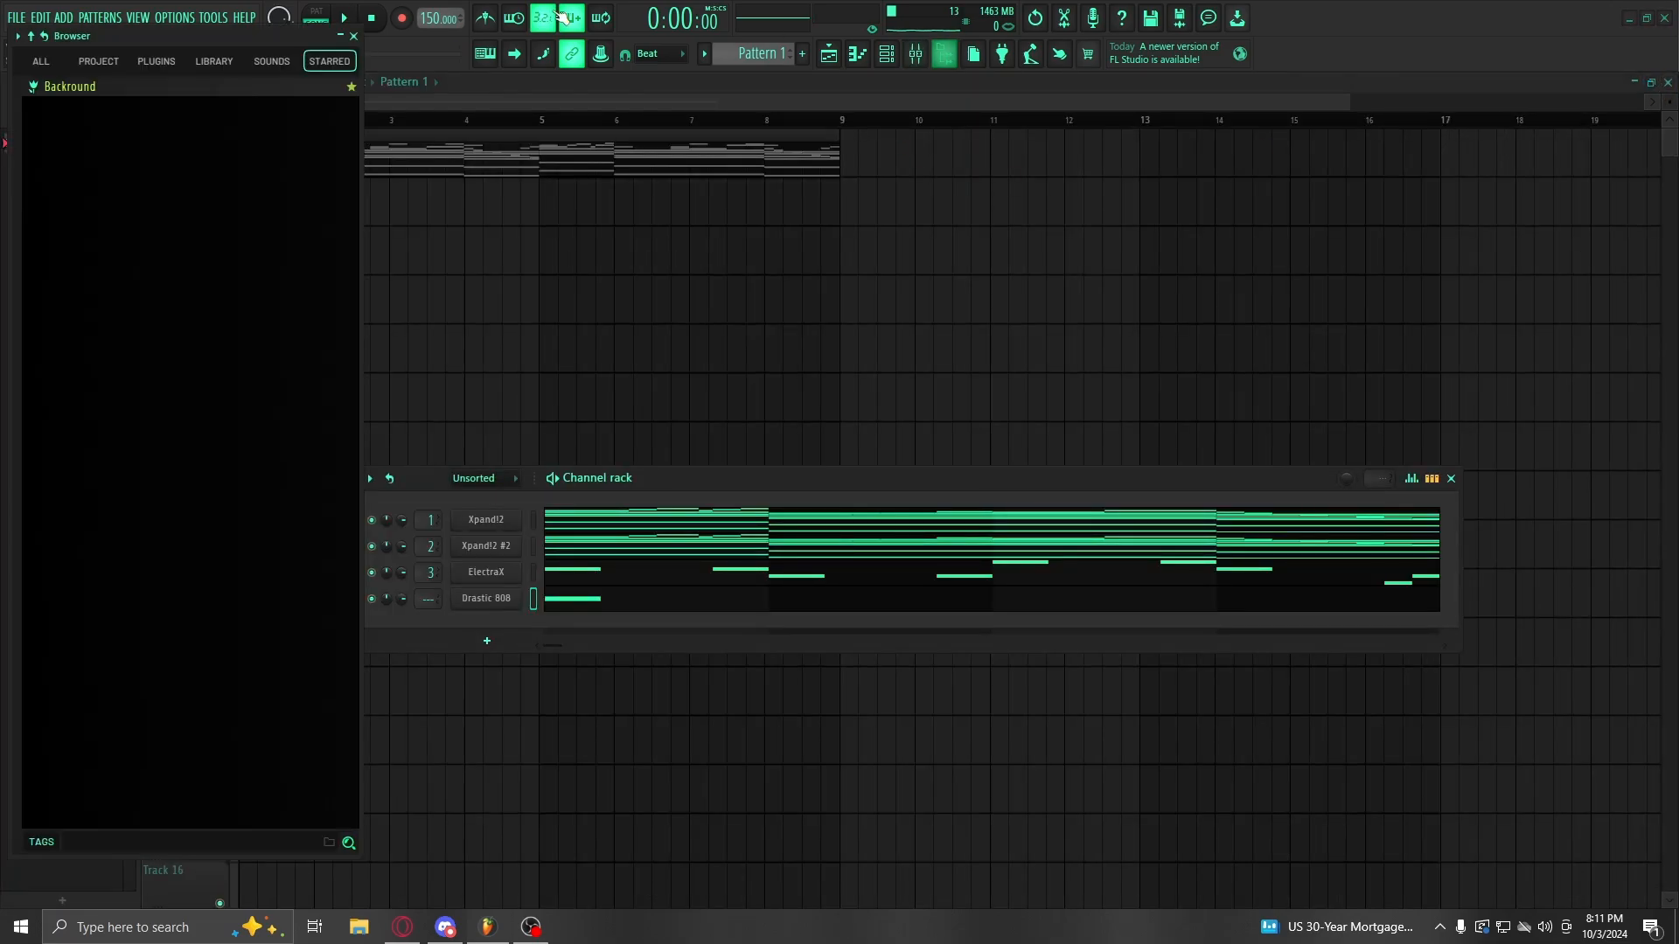
left_click(43, 63)
scroll(226, 155, "up", 5)
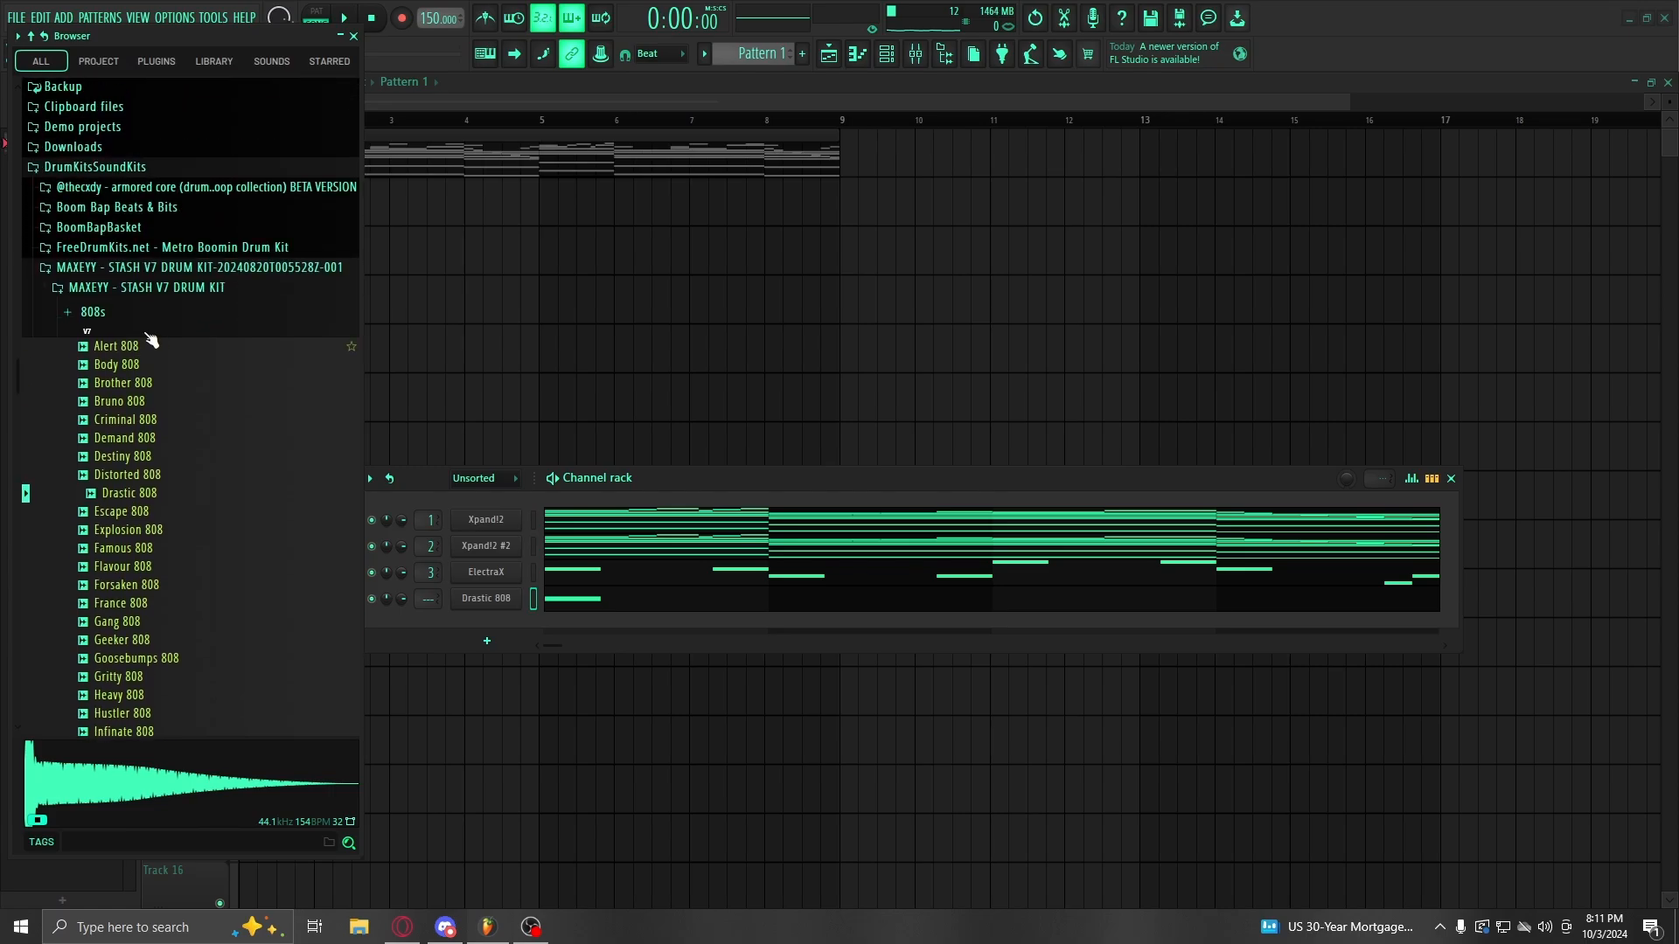
left_click(125, 306)
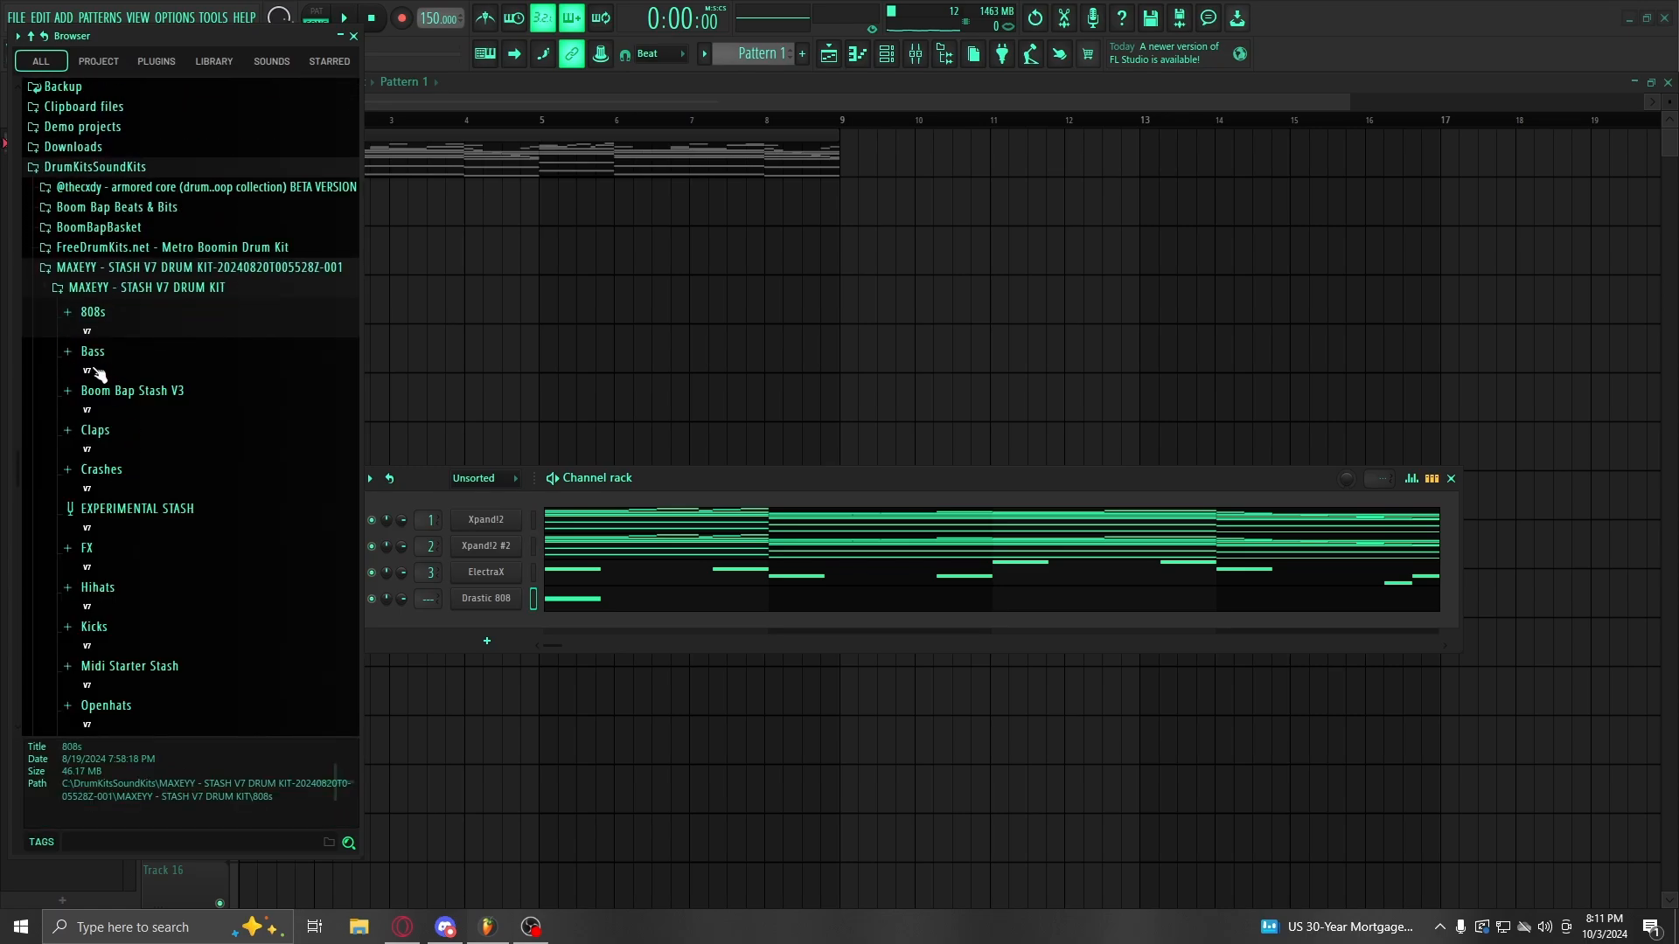
scroll(98, 374, "down", 5)
left_click(104, 629)
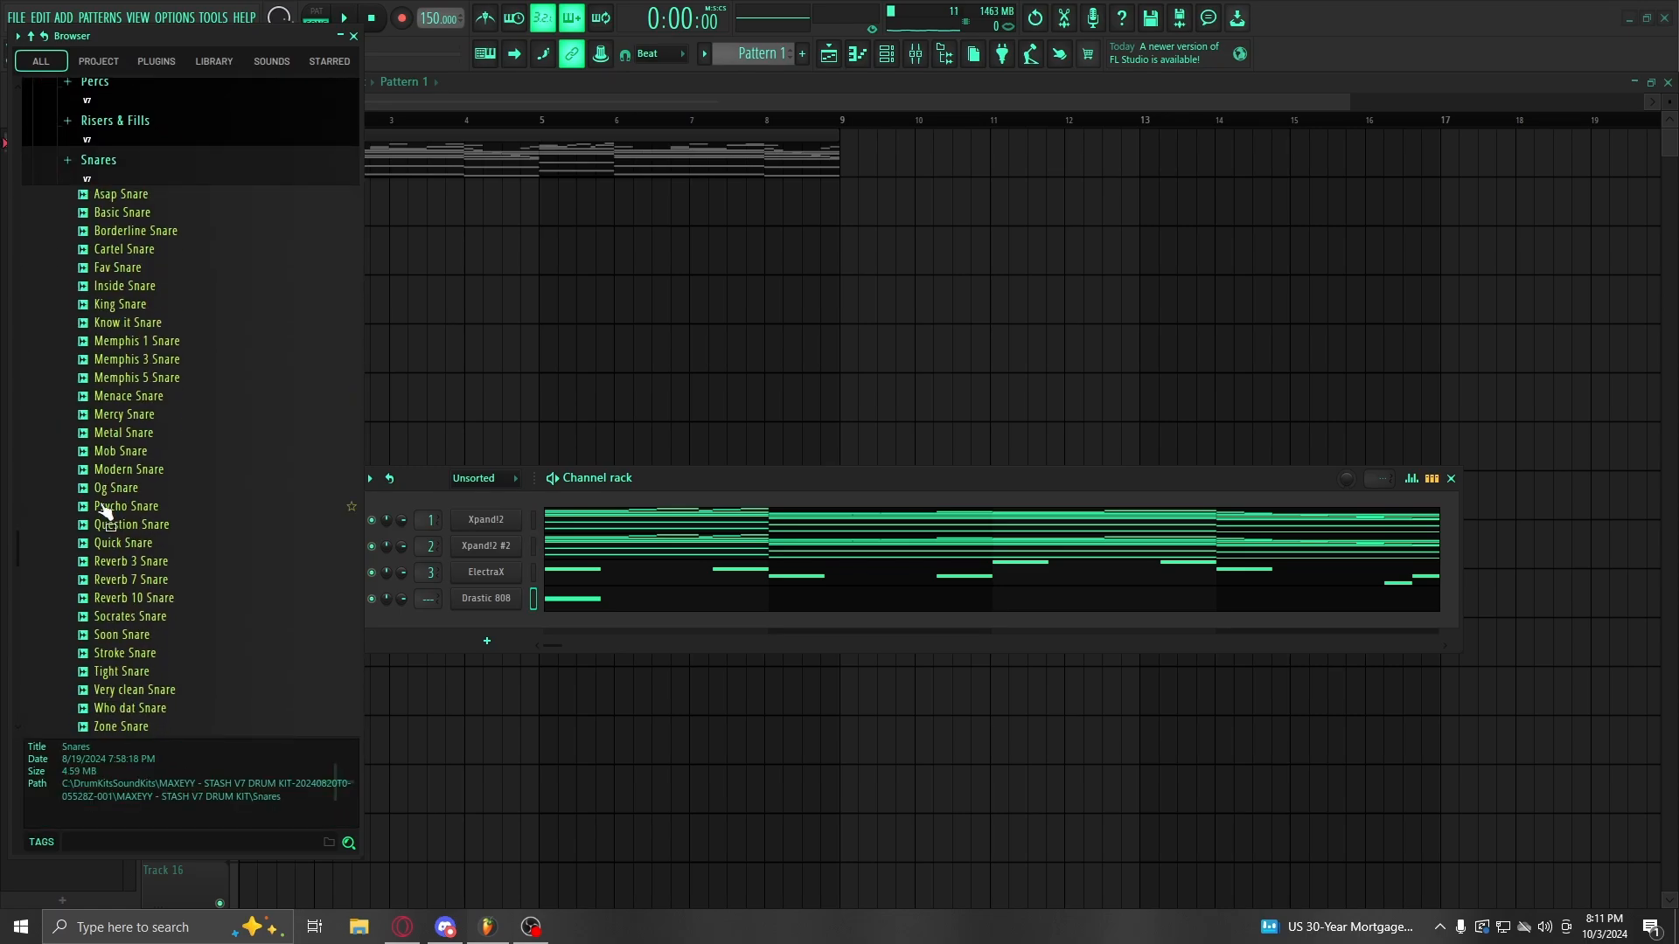
left_click(131, 517)
left_click(886, 54)
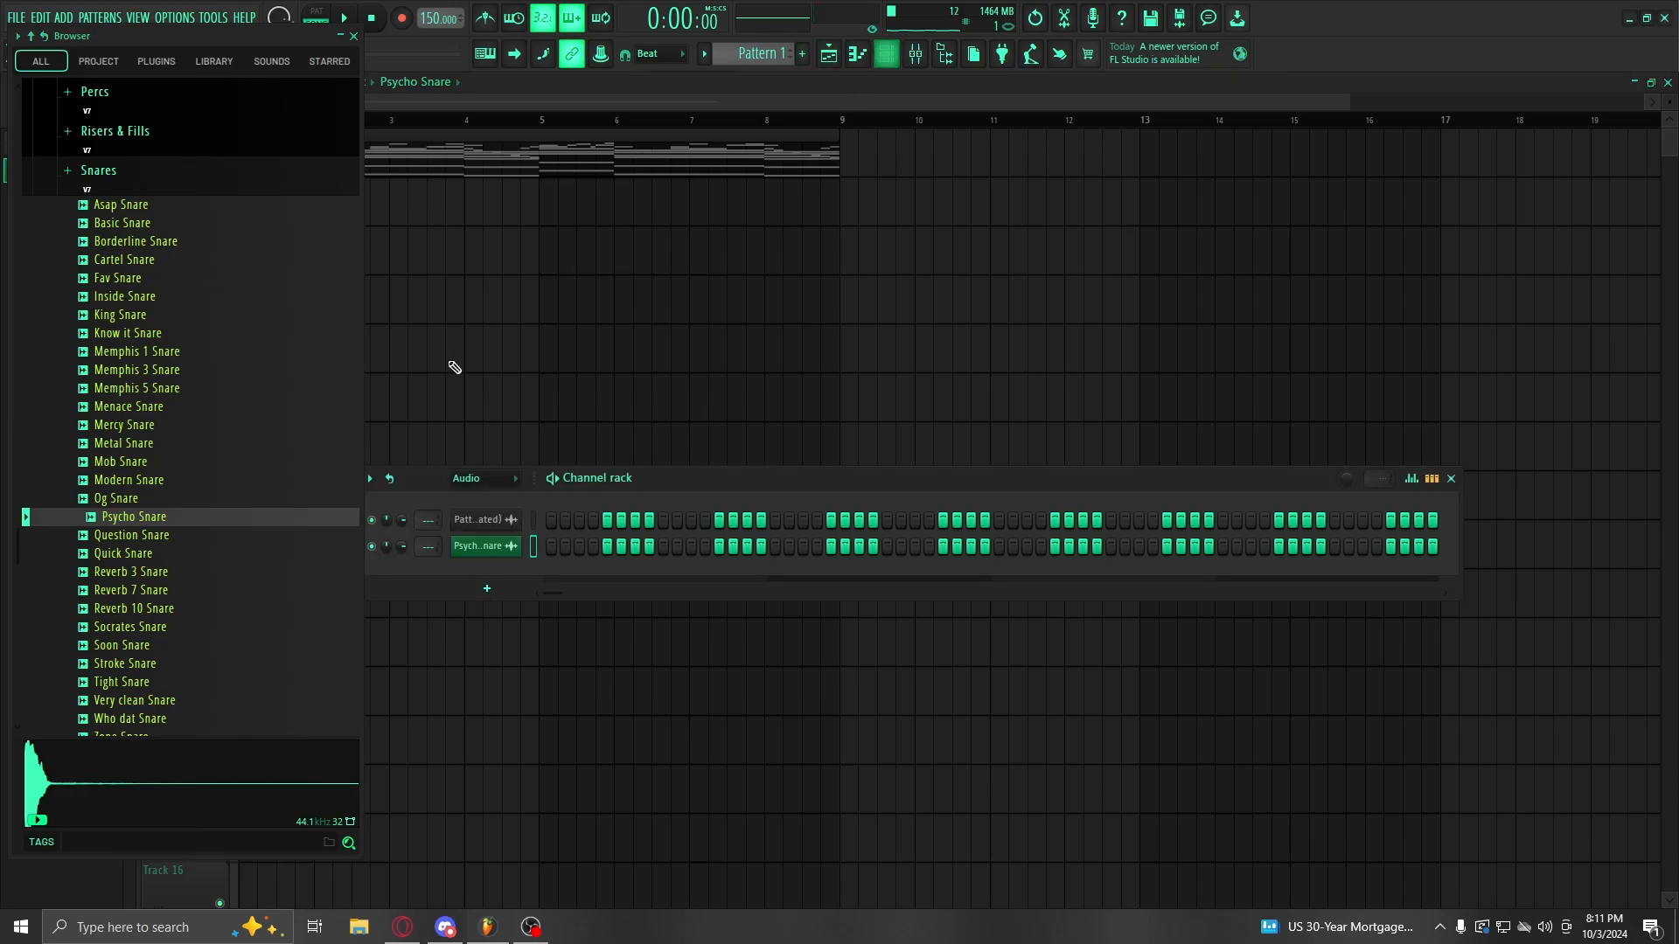
left_click_drag(212, 519, 466, 579)
left_click(663, 626)
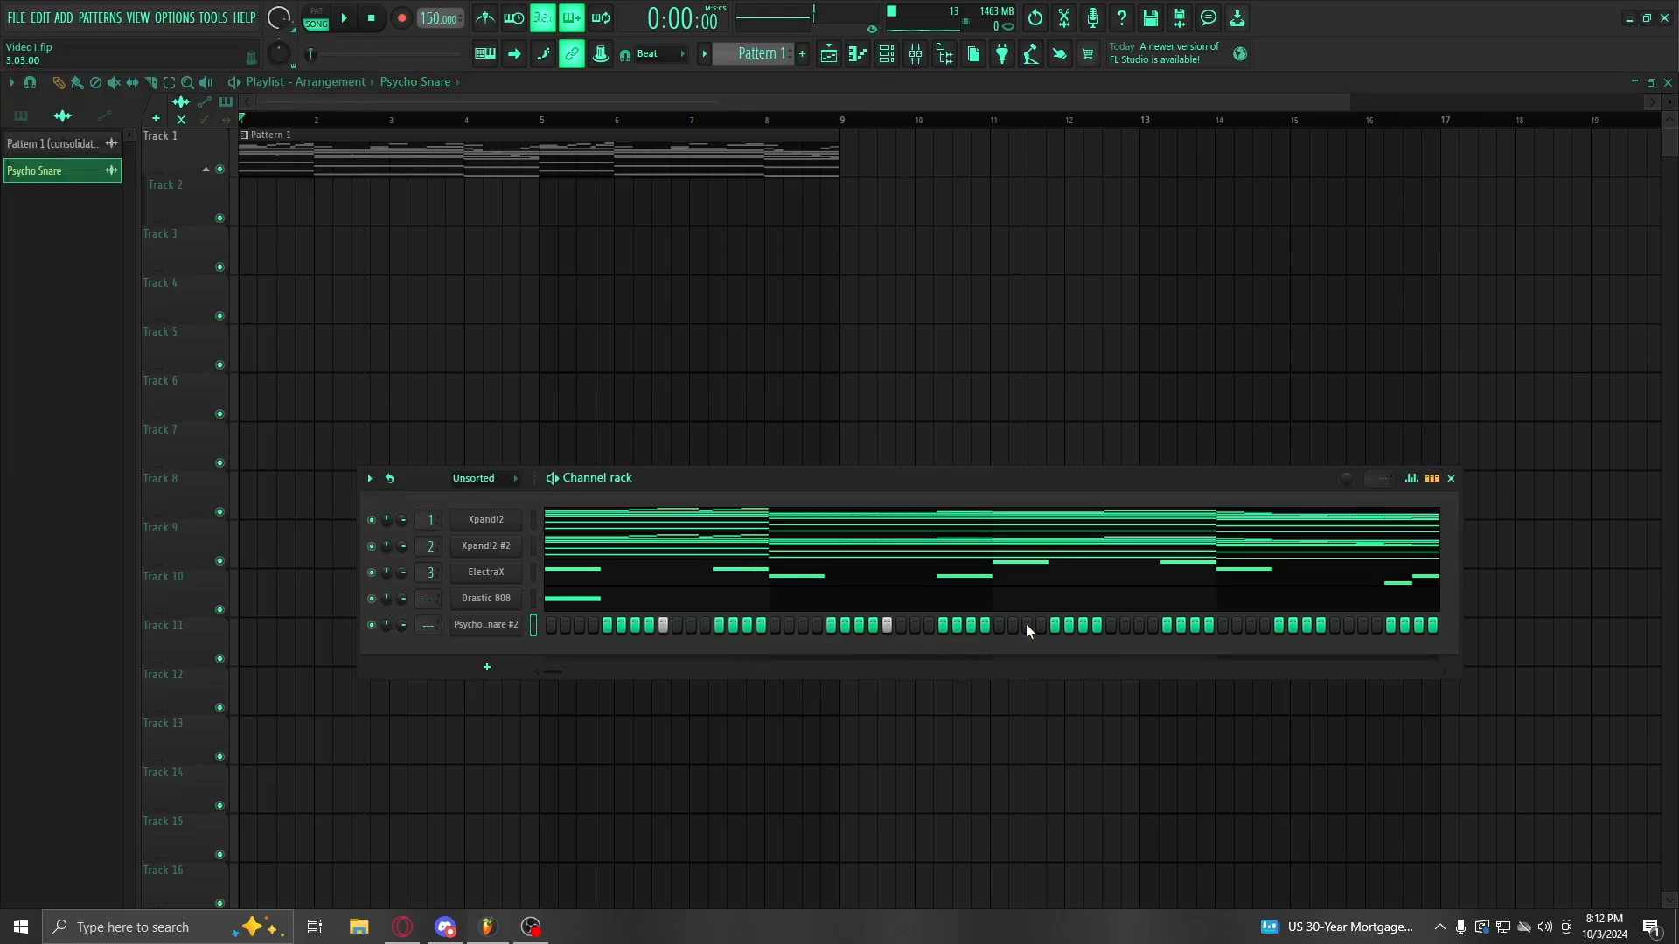
Step: Lower Inserts 1–3 together to -4.4, -13.3 and -9.6 dB, then add an 808 note
key("space")
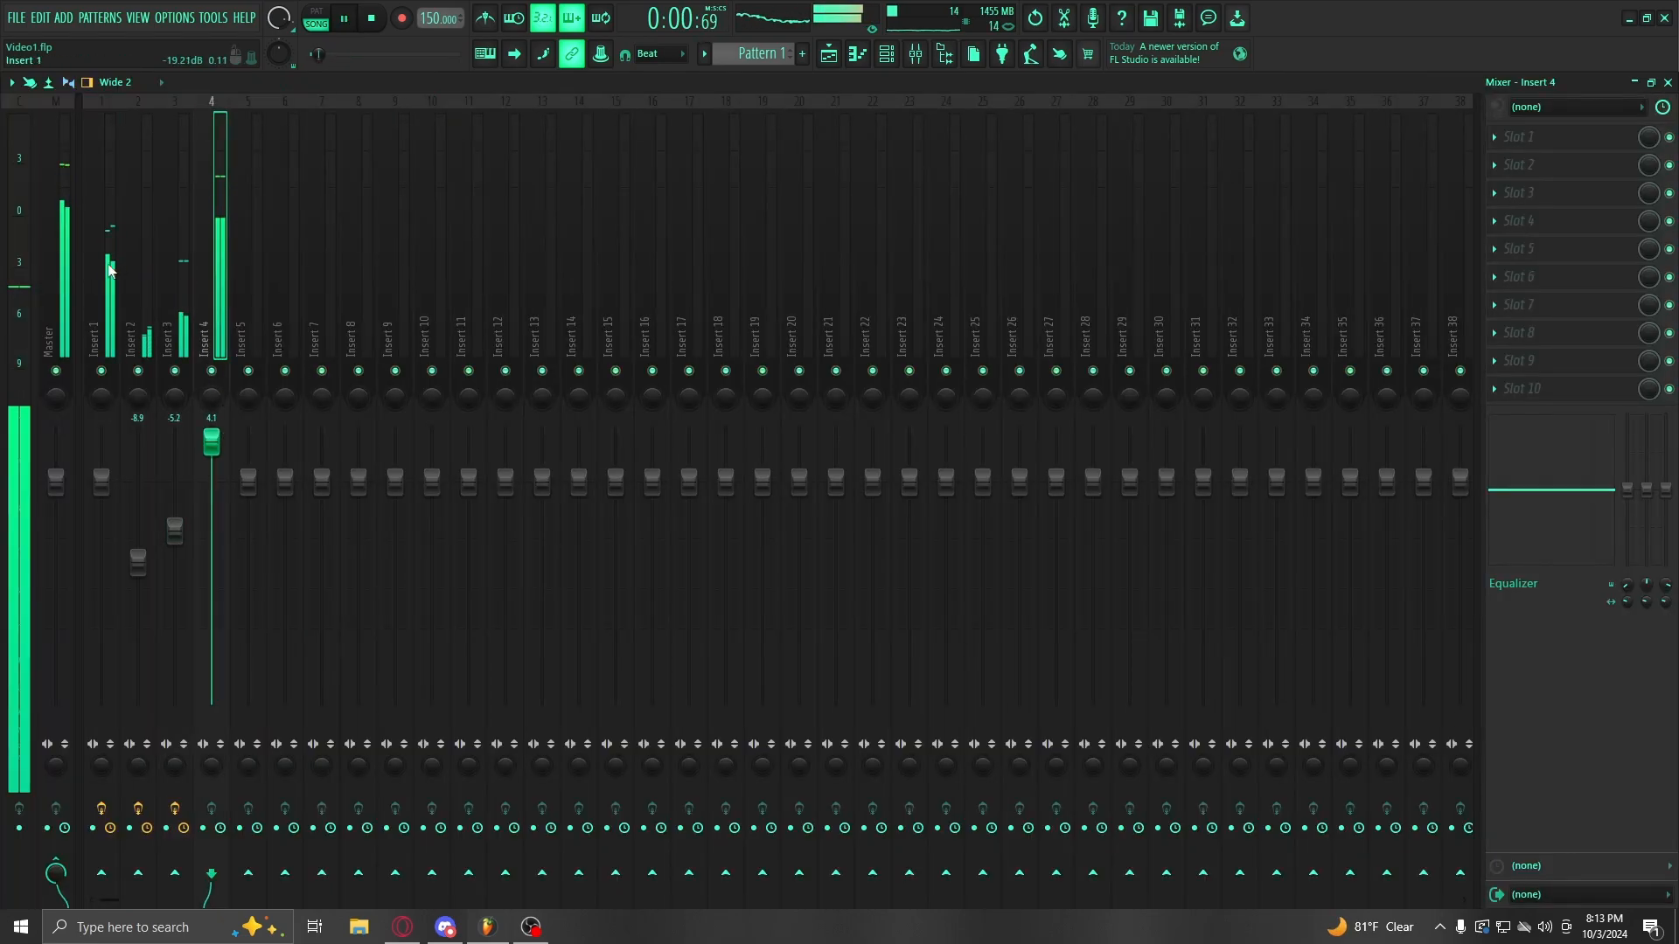
left_click(109, 269)
left_click(174, 262, "shift")
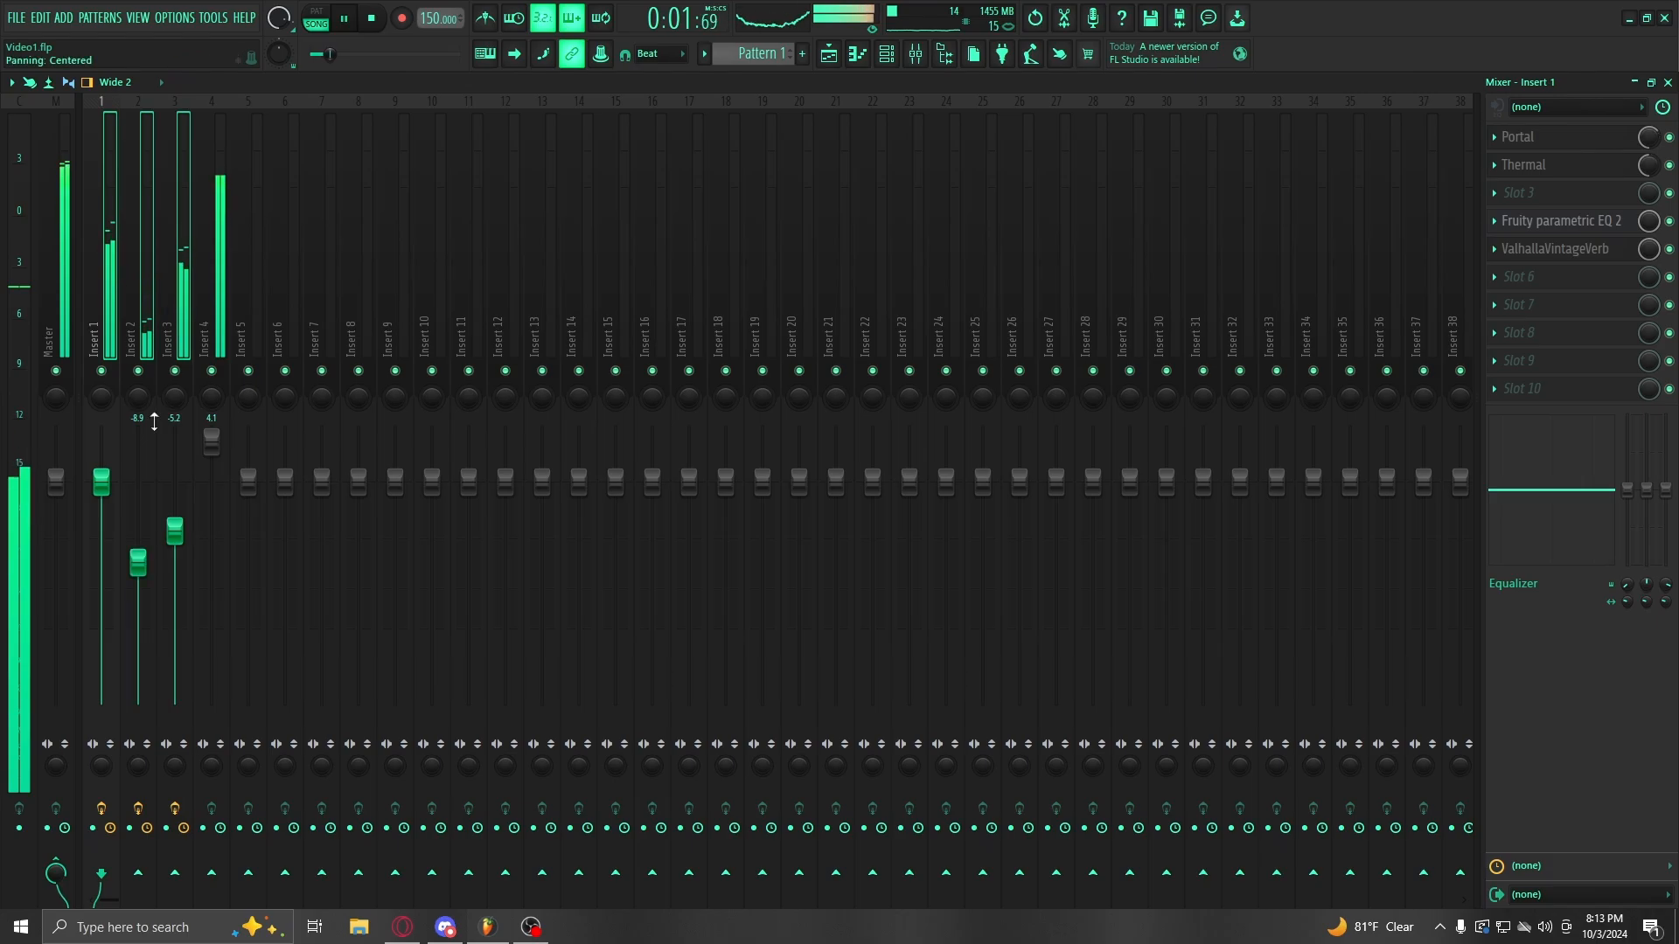
left_click_drag(138, 562, 147, 596)
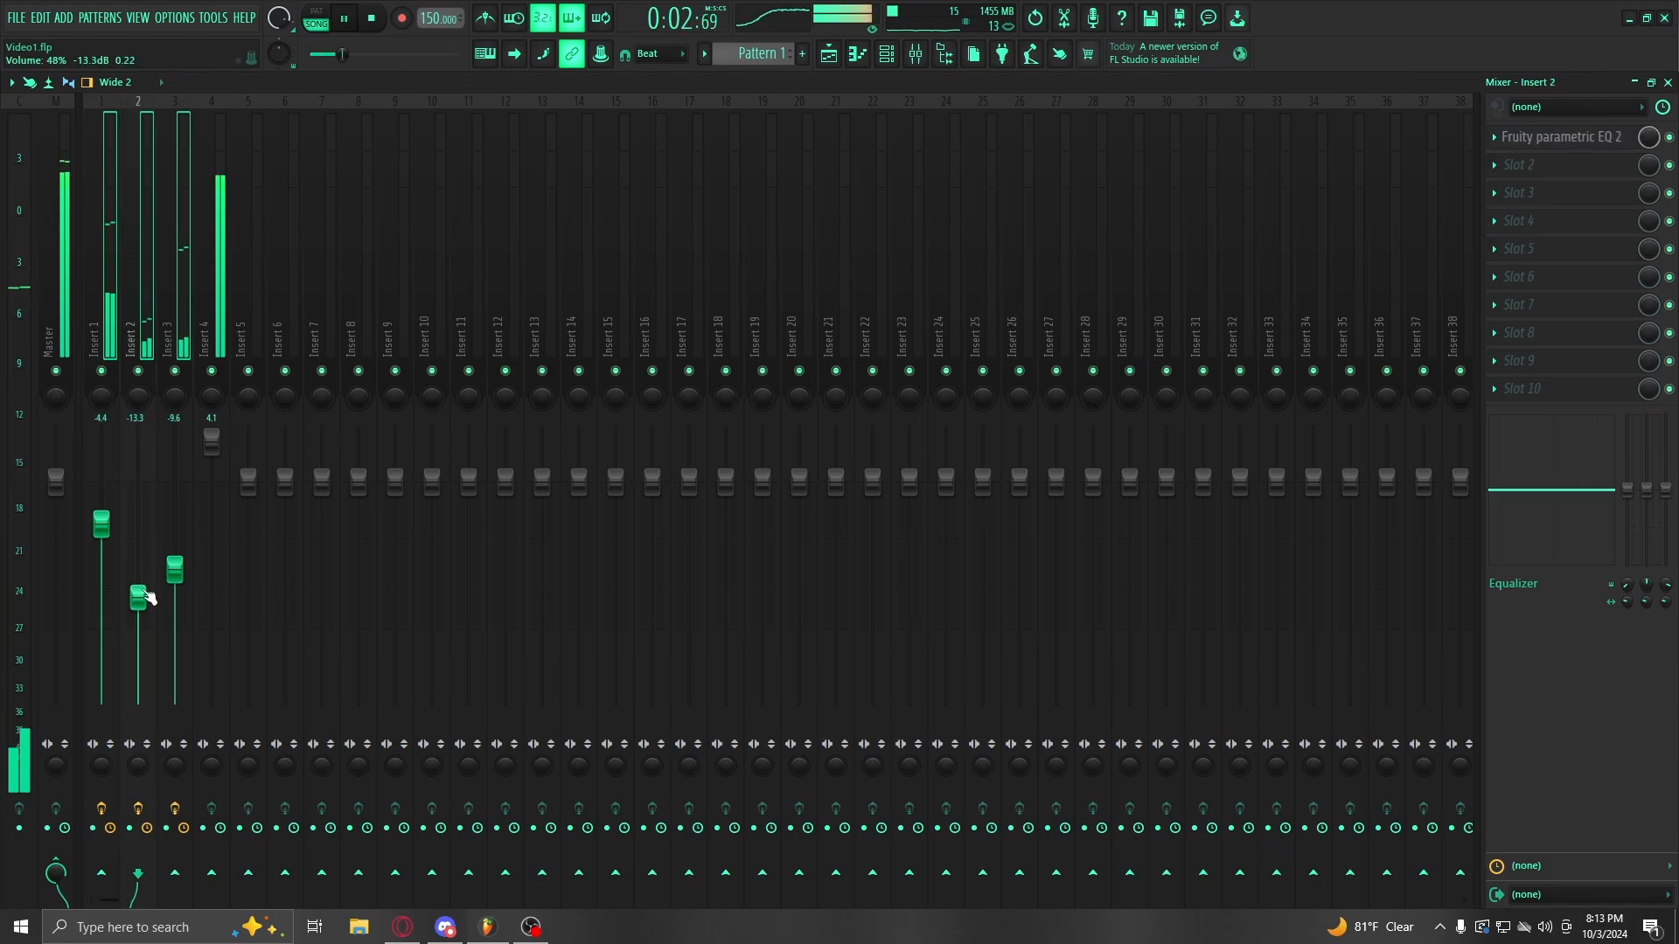
left_click(1665, 81)
left_click(687, 378)
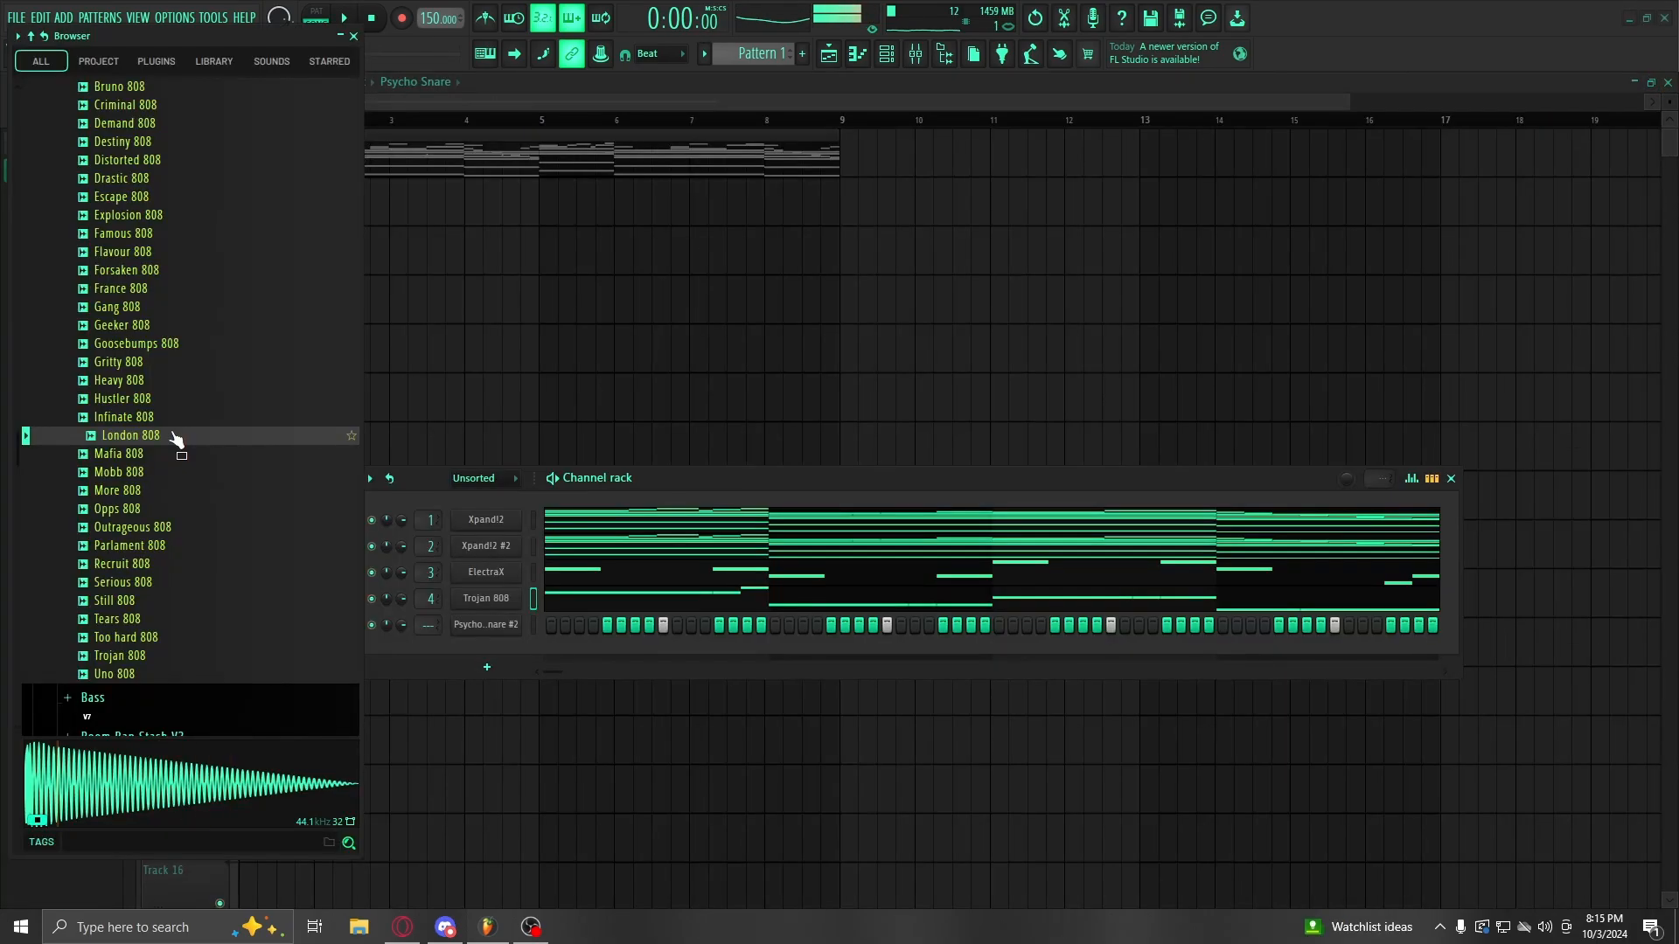
Step: Drop London 808 onto channel 4, replacing the Trojan 808 sample
left_click_drag(175, 435, 474, 605)
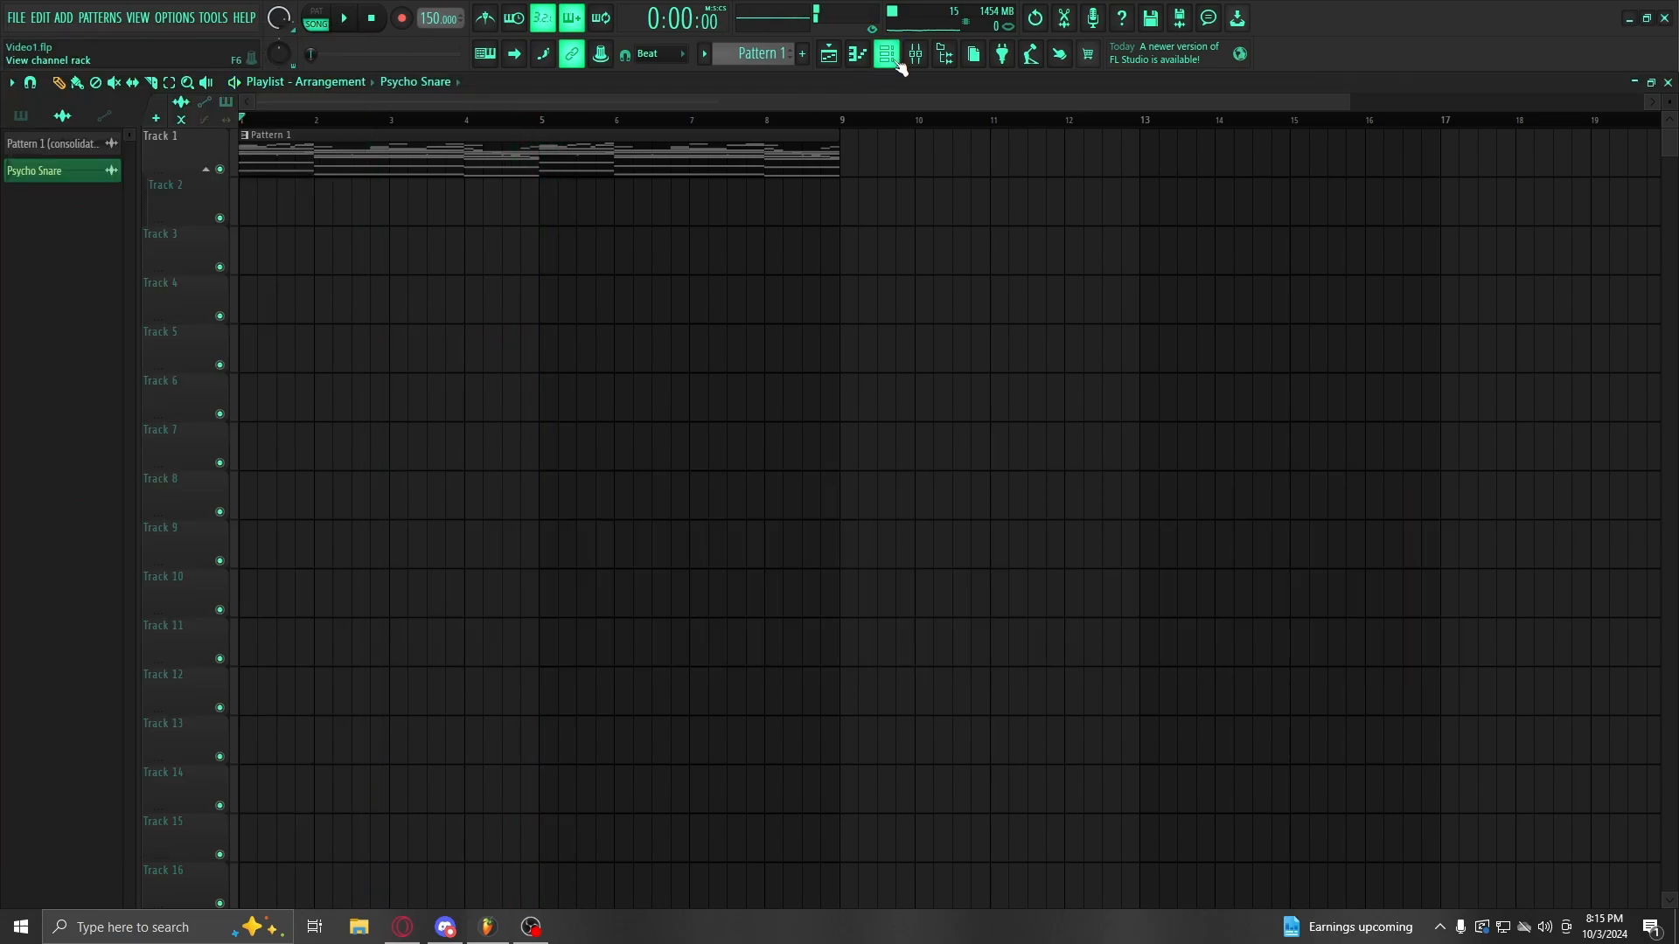
Step: Open the Psycho Snare #2 piano roll and select the snare notes near bar 2
left_click(886, 54)
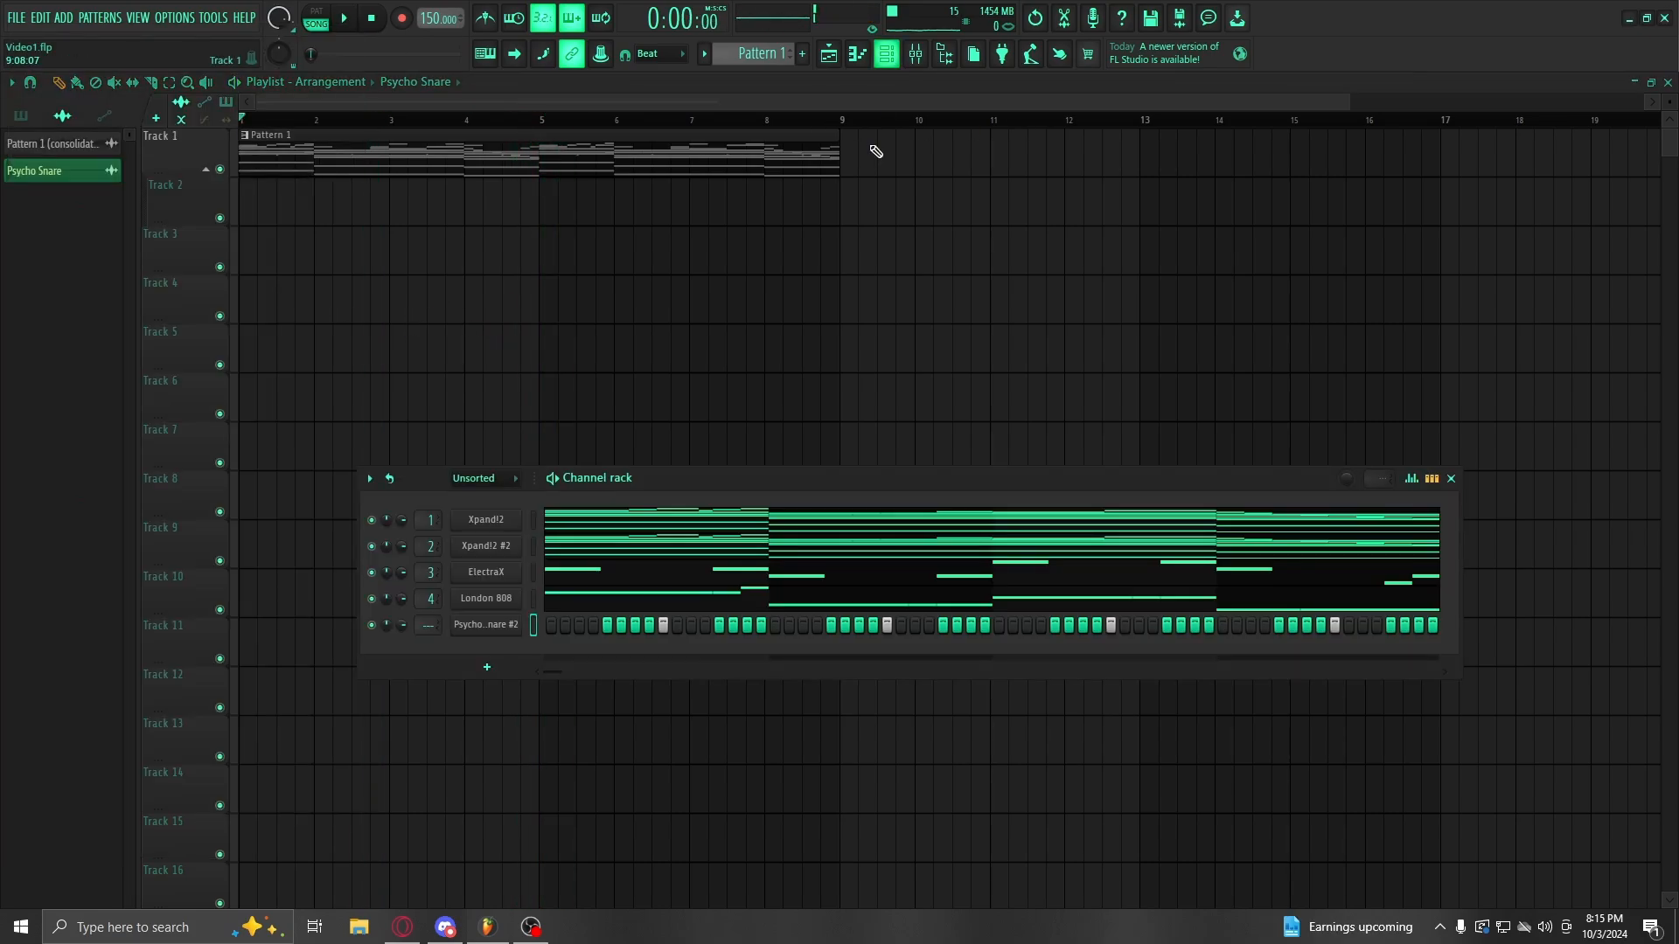
right_click(505, 625)
left_click(559, 623)
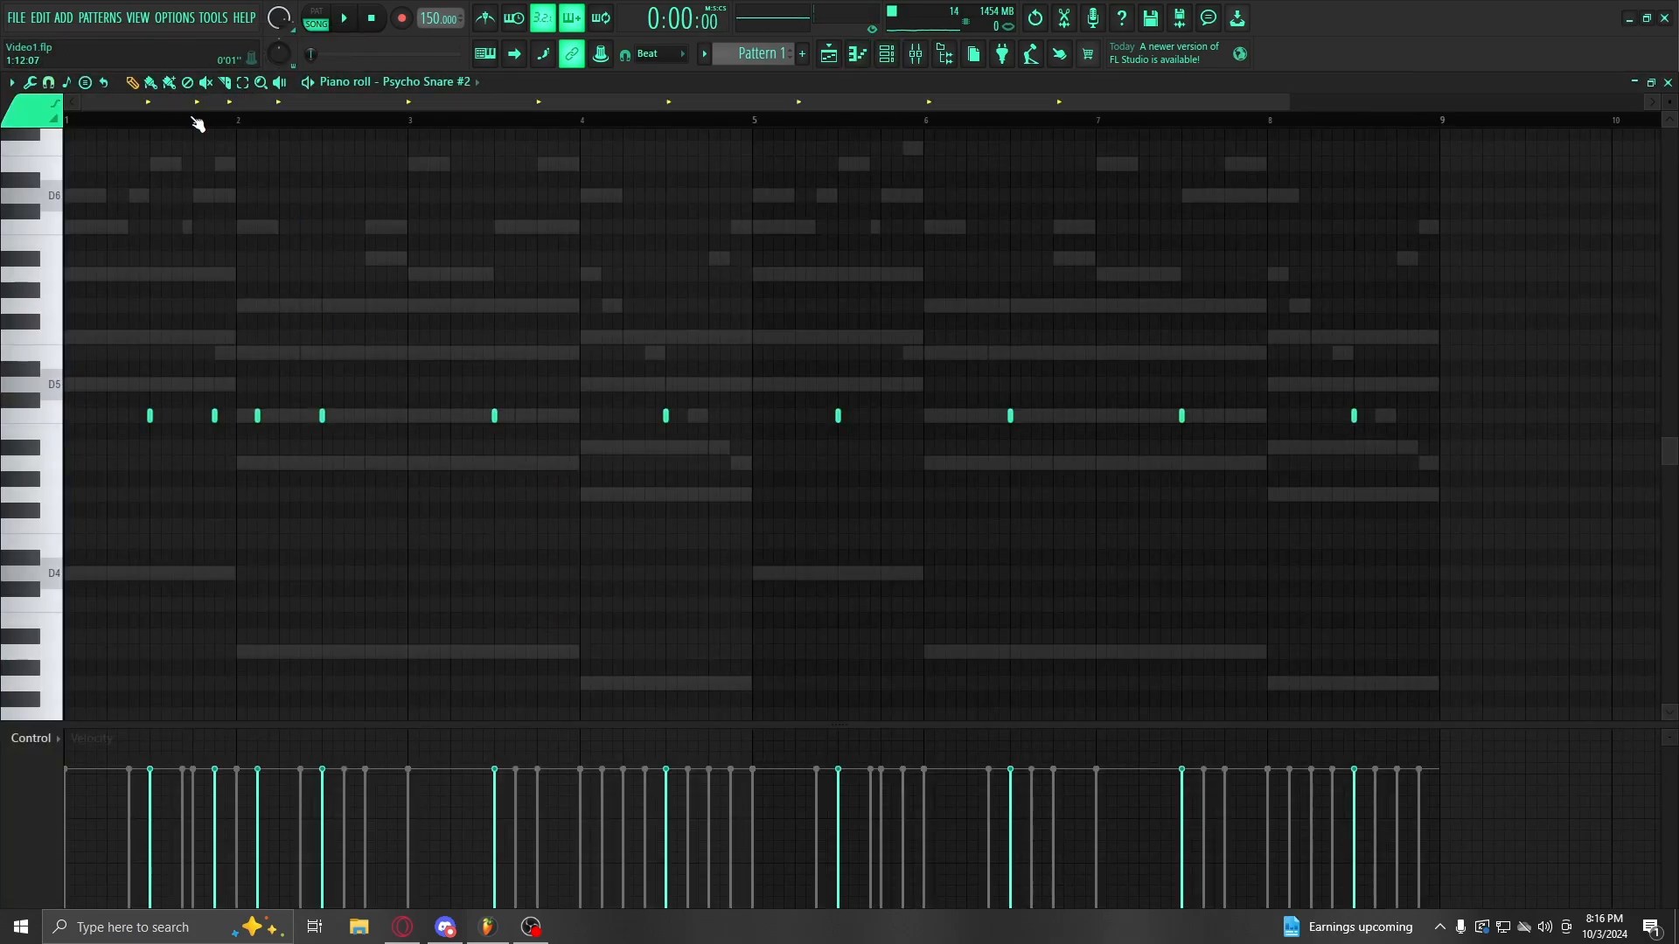
left_click_drag(269, 448, 246, 424)
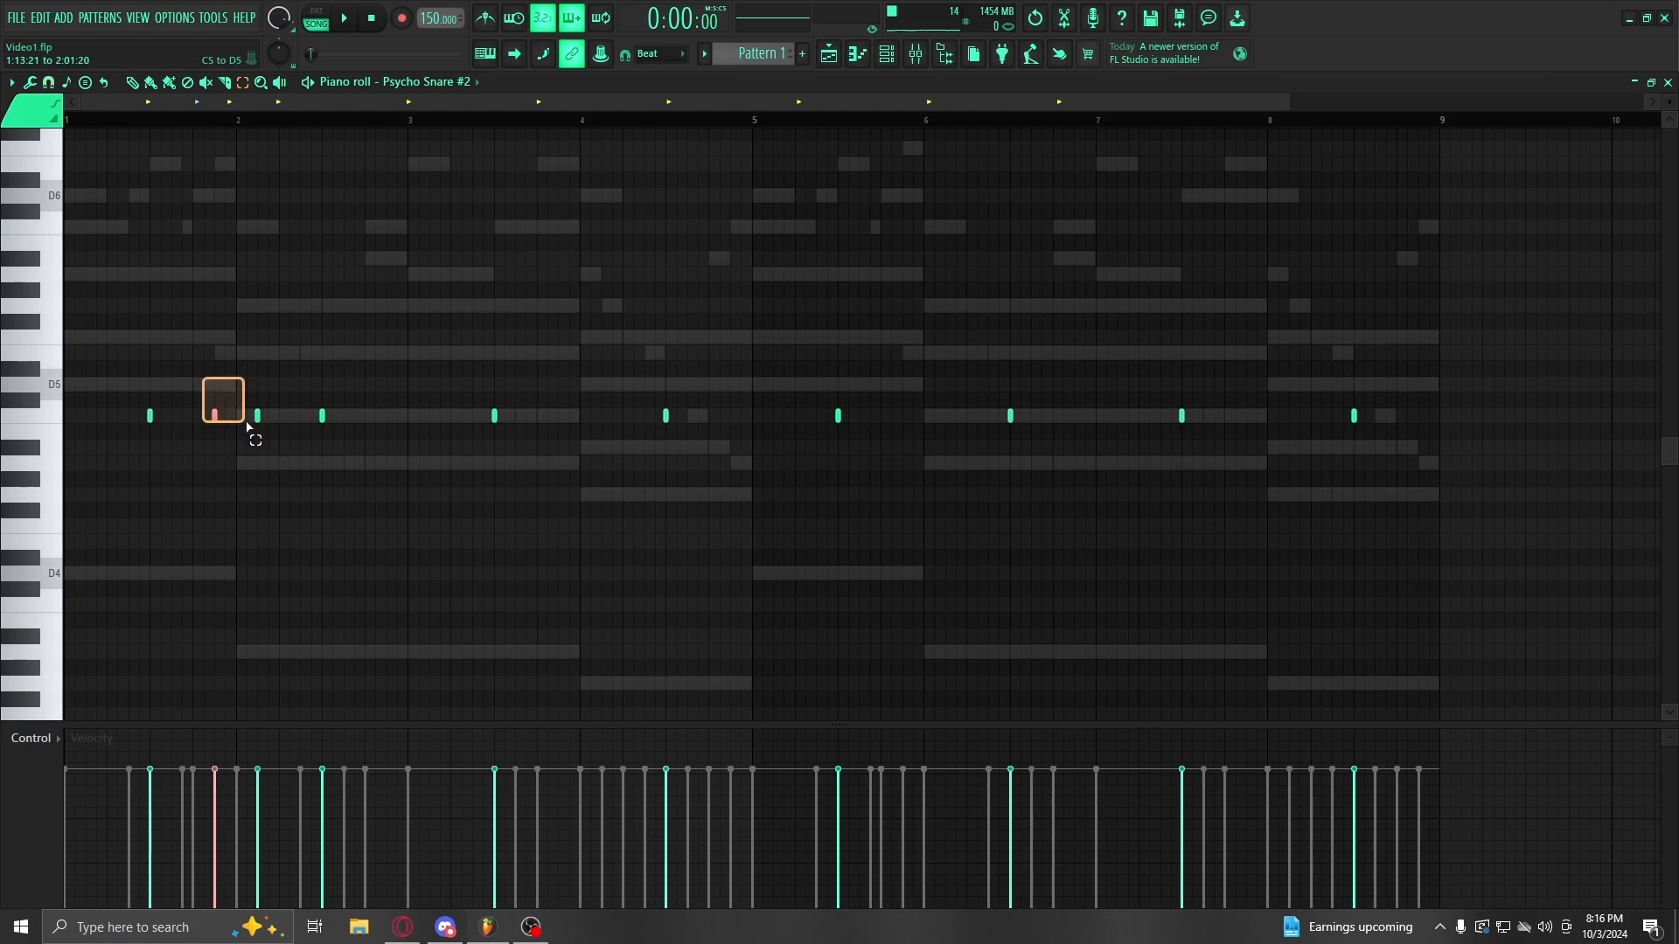
key("space")
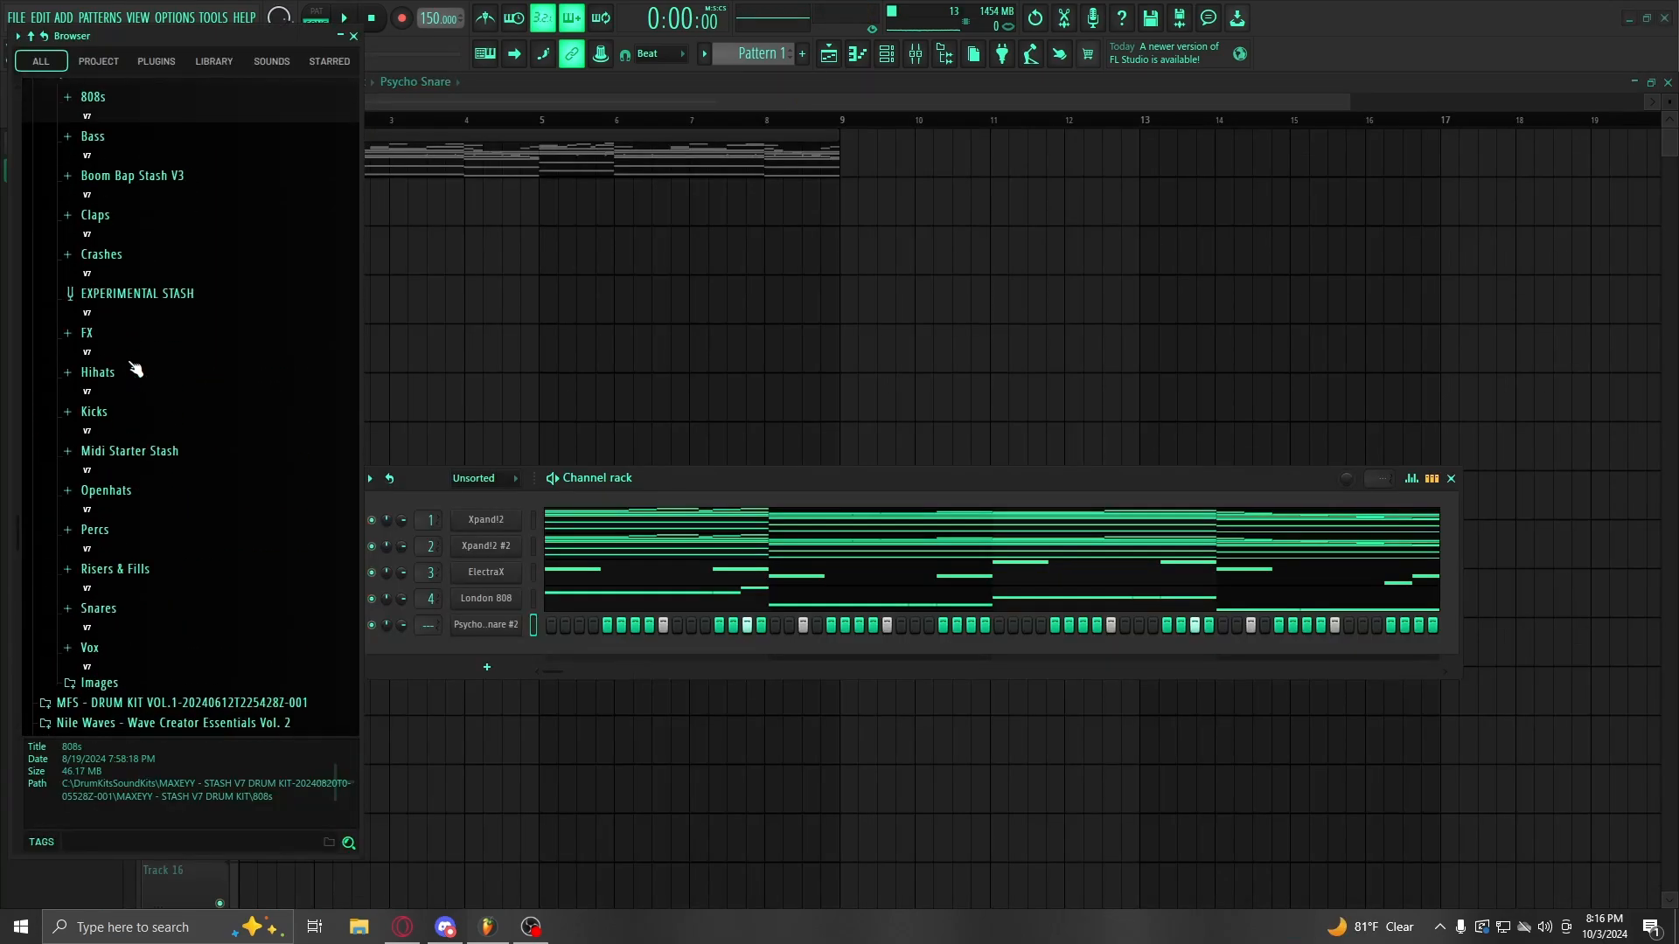
scroll(136, 369, "up", 1)
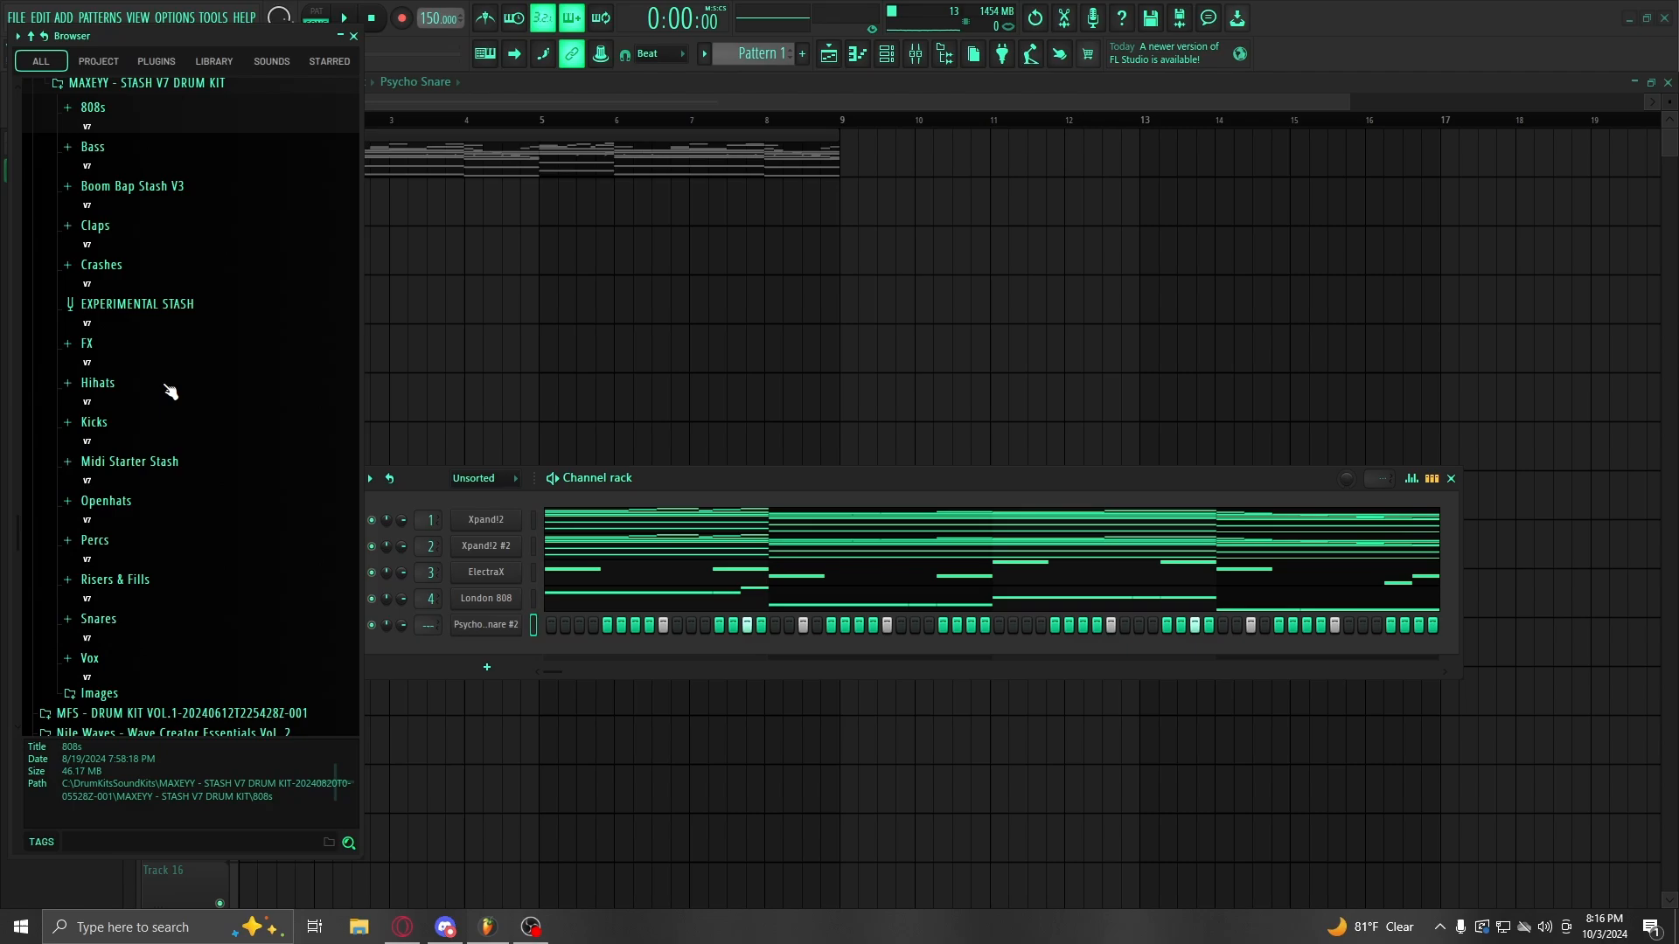
Step: Add King Snare as a new channel and open its piano roll
left_click(162, 631)
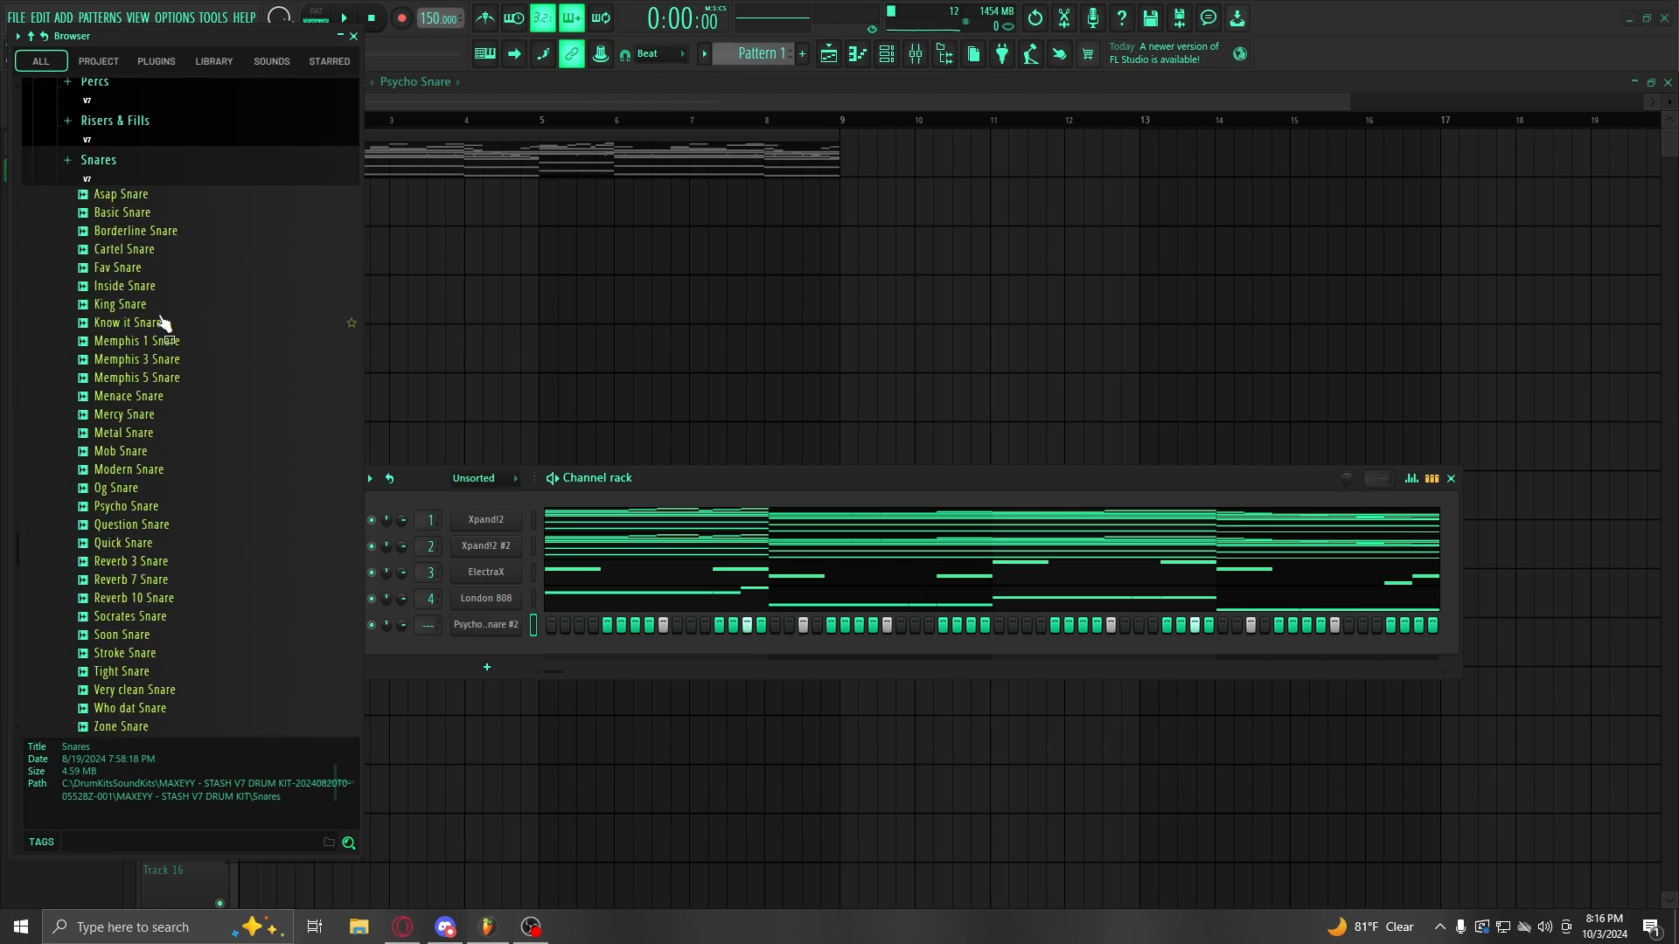
left_click(129, 306)
left_click_drag(128, 310, 480, 651)
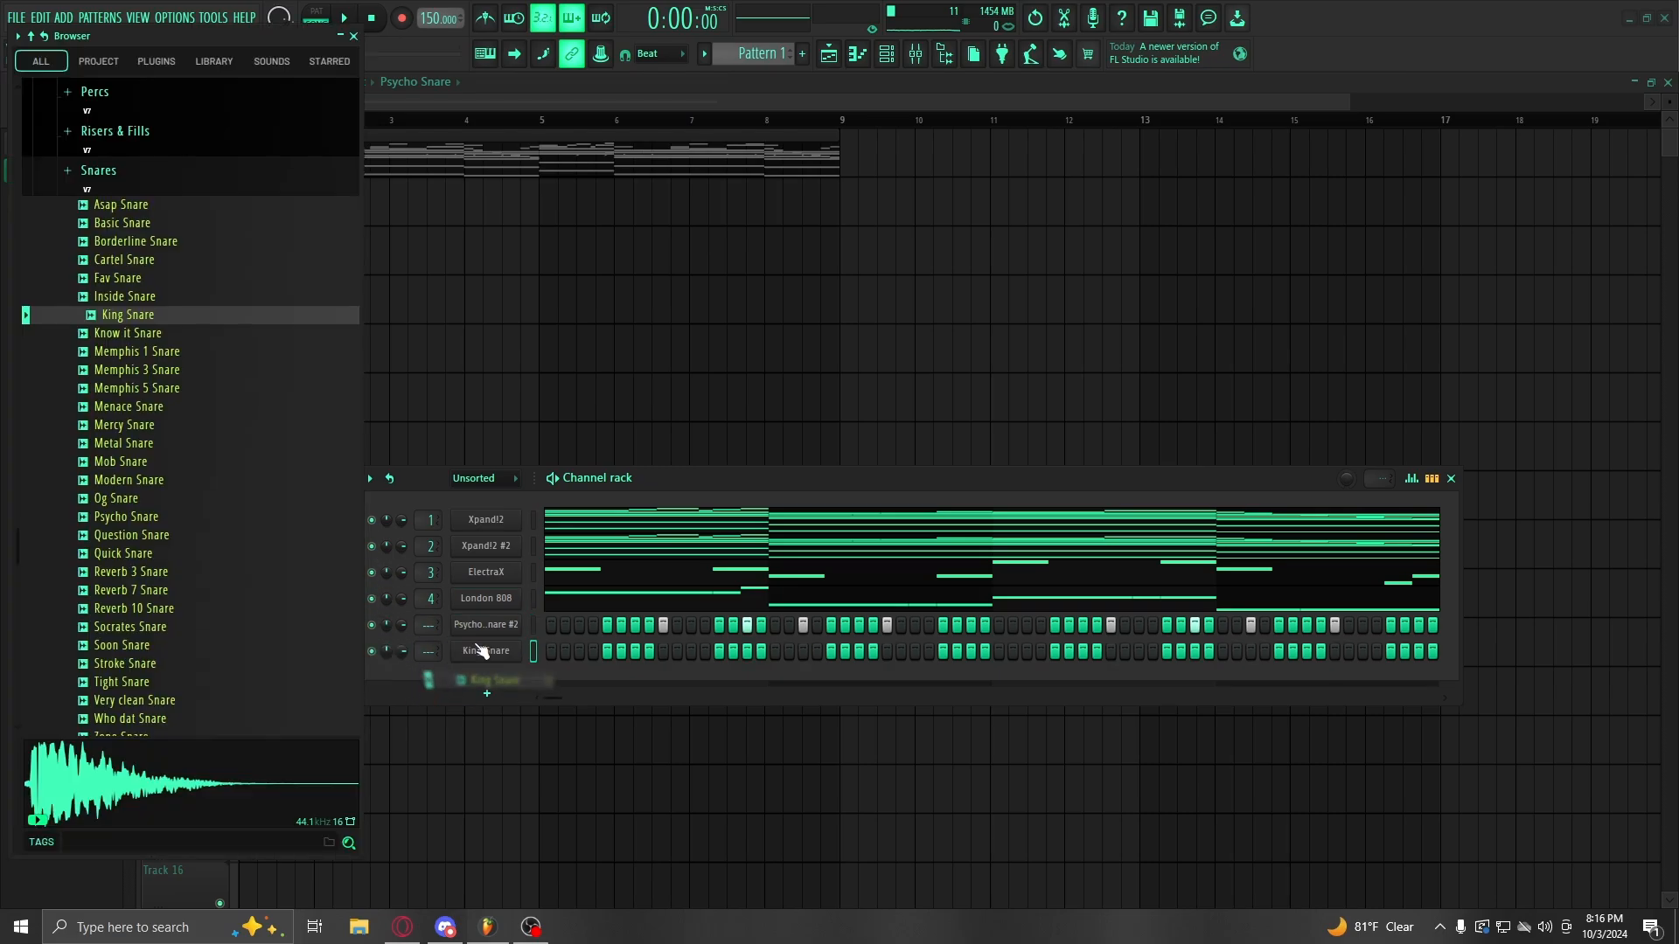
right_click(516, 650)
left_click(553, 648)
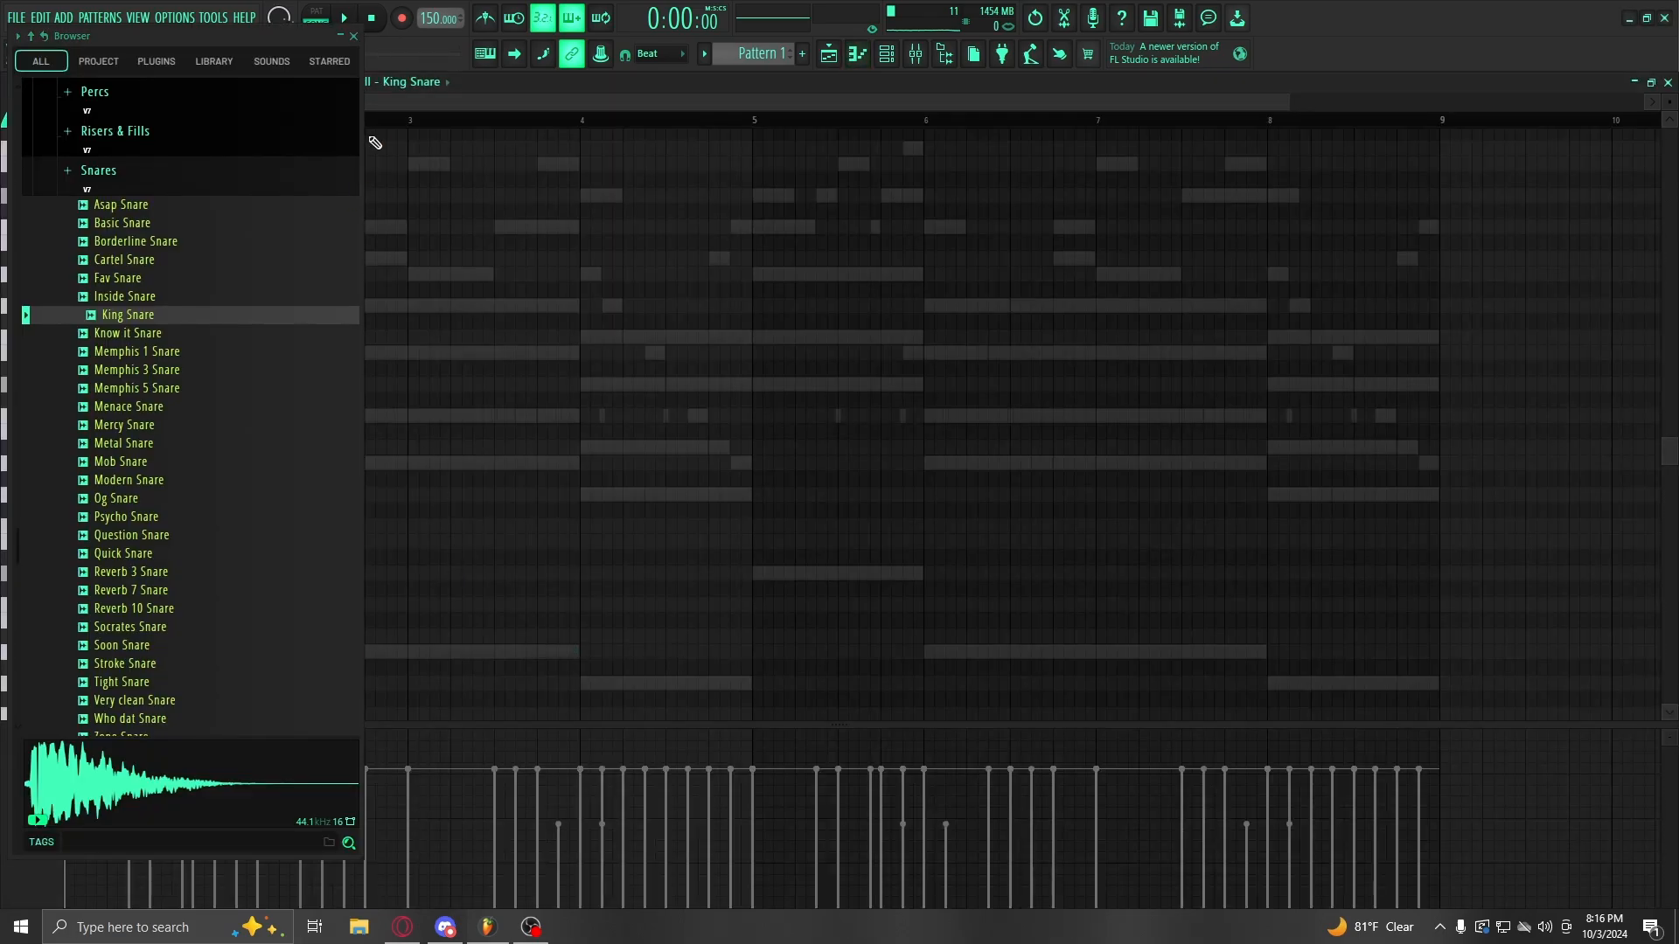
Step: Audition the King Snare pattern and open its mixer insert
left_click(353, 36)
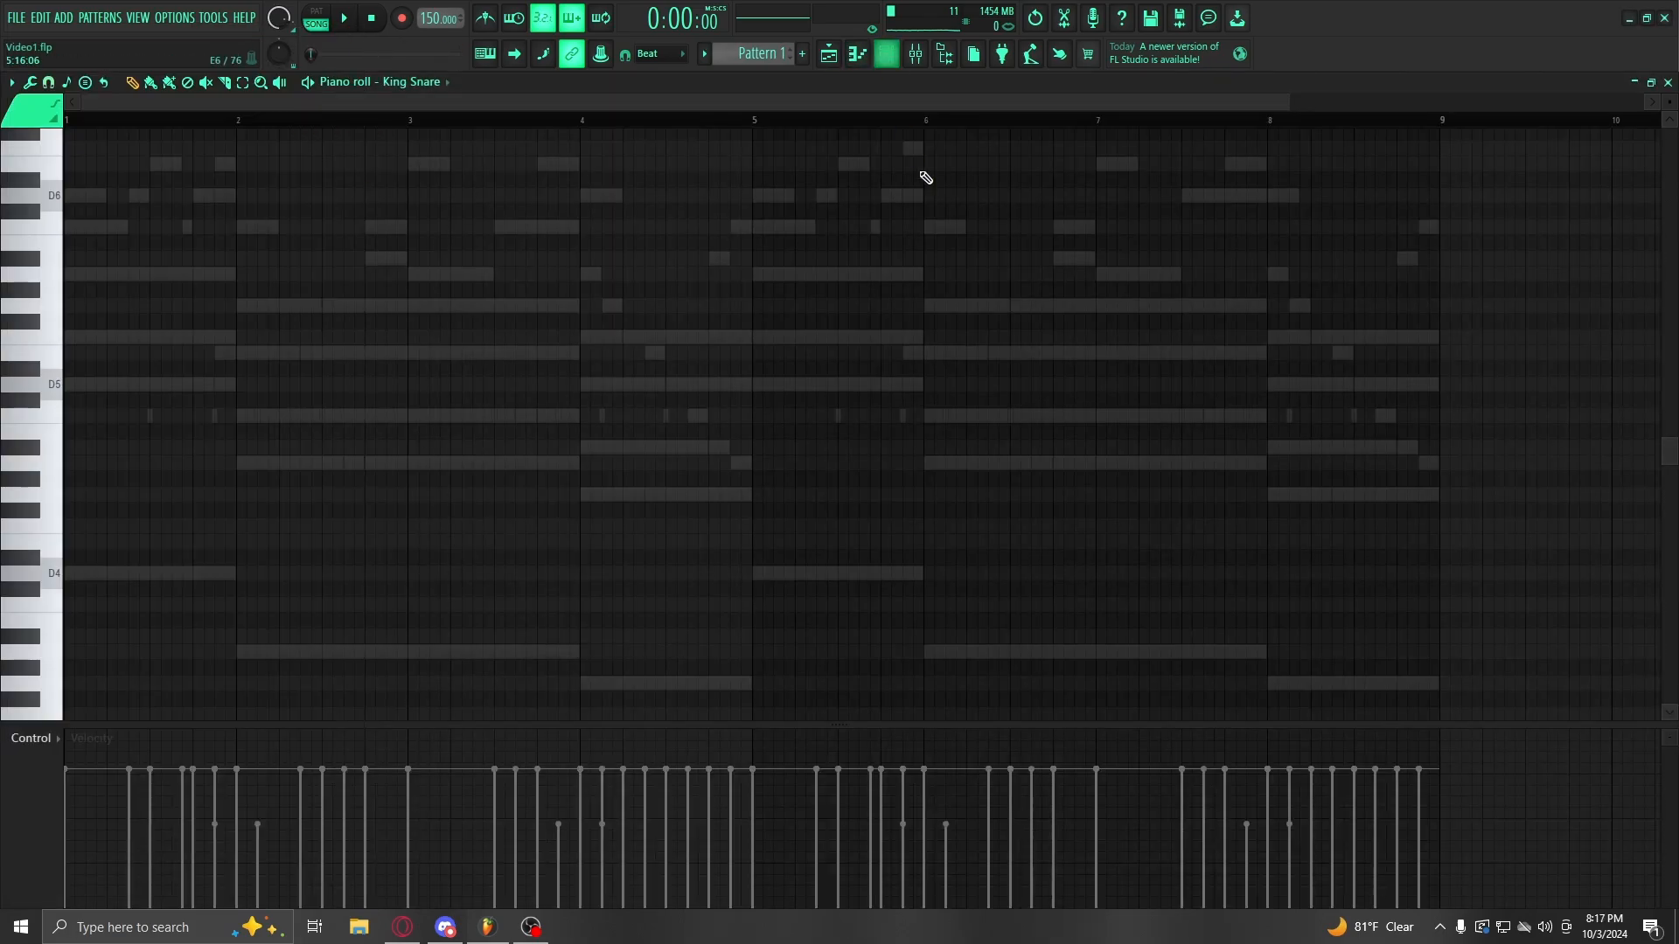
key("space")
left_click(939, 54)
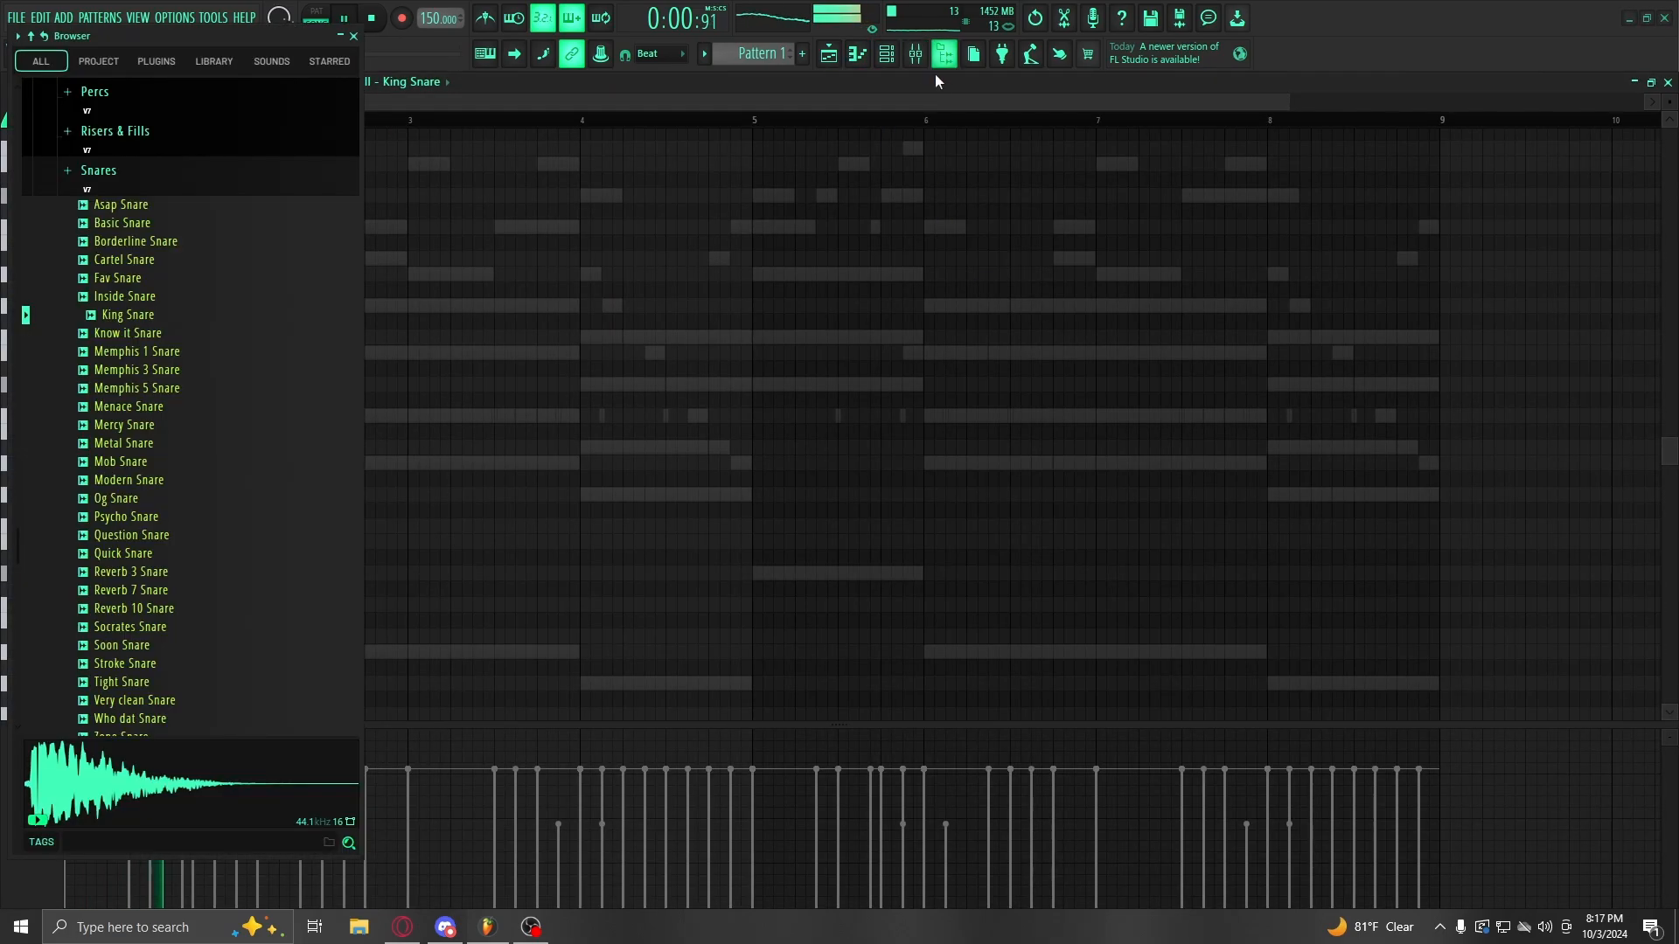
left_click(355, 37)
left_click(887, 55)
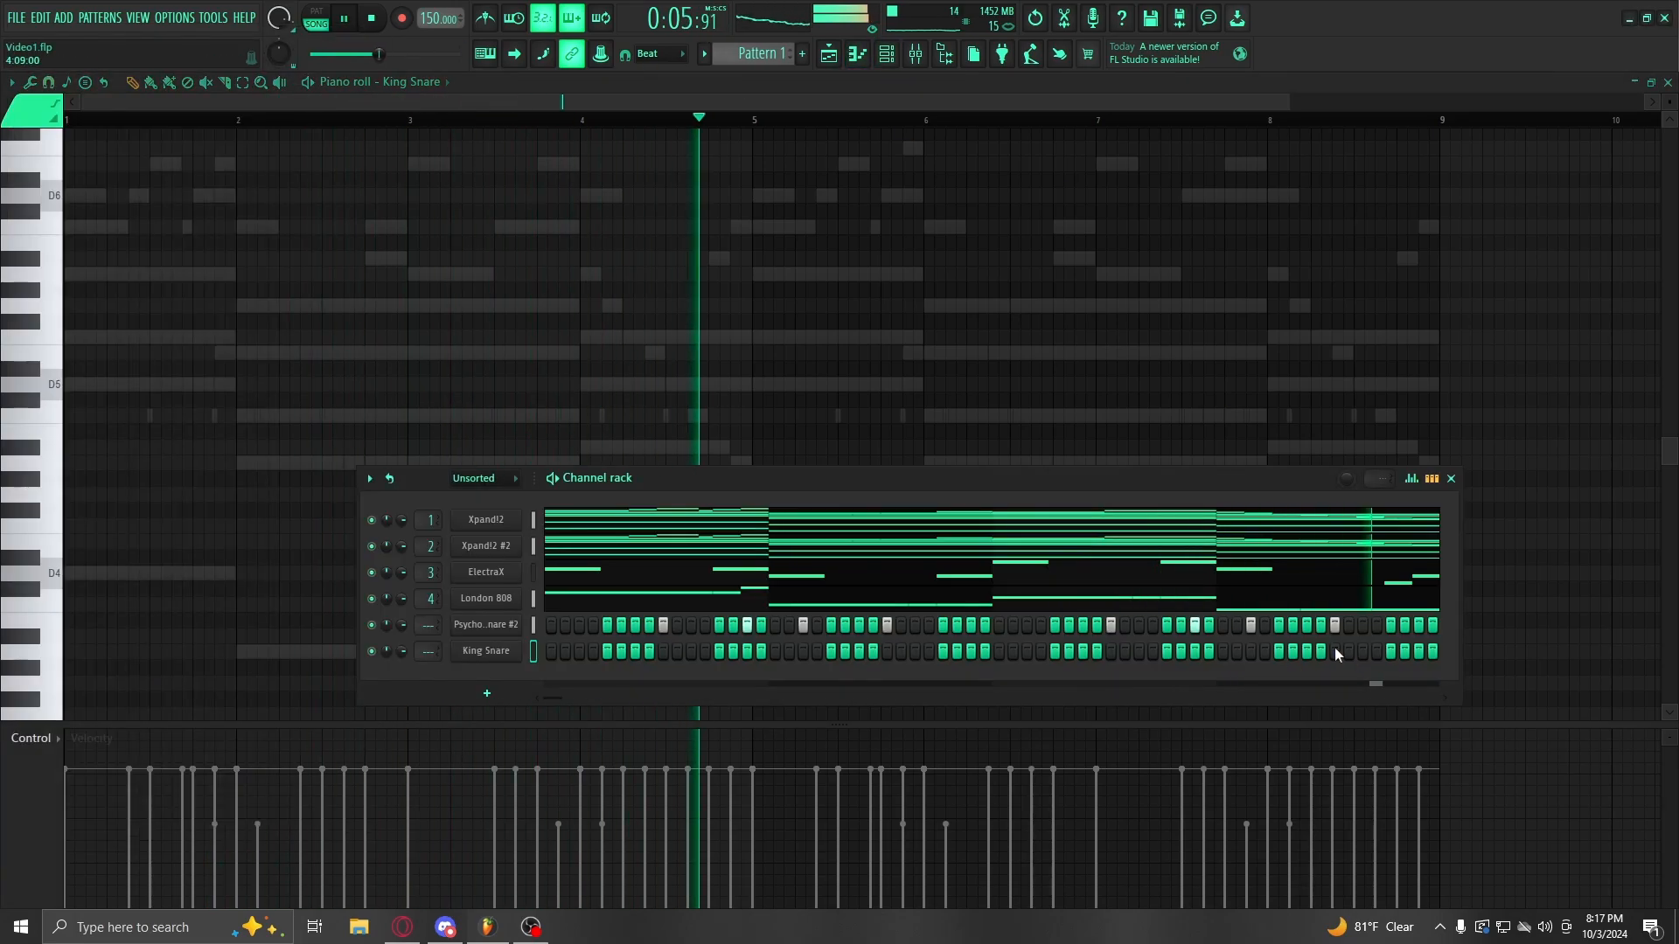
key("space")
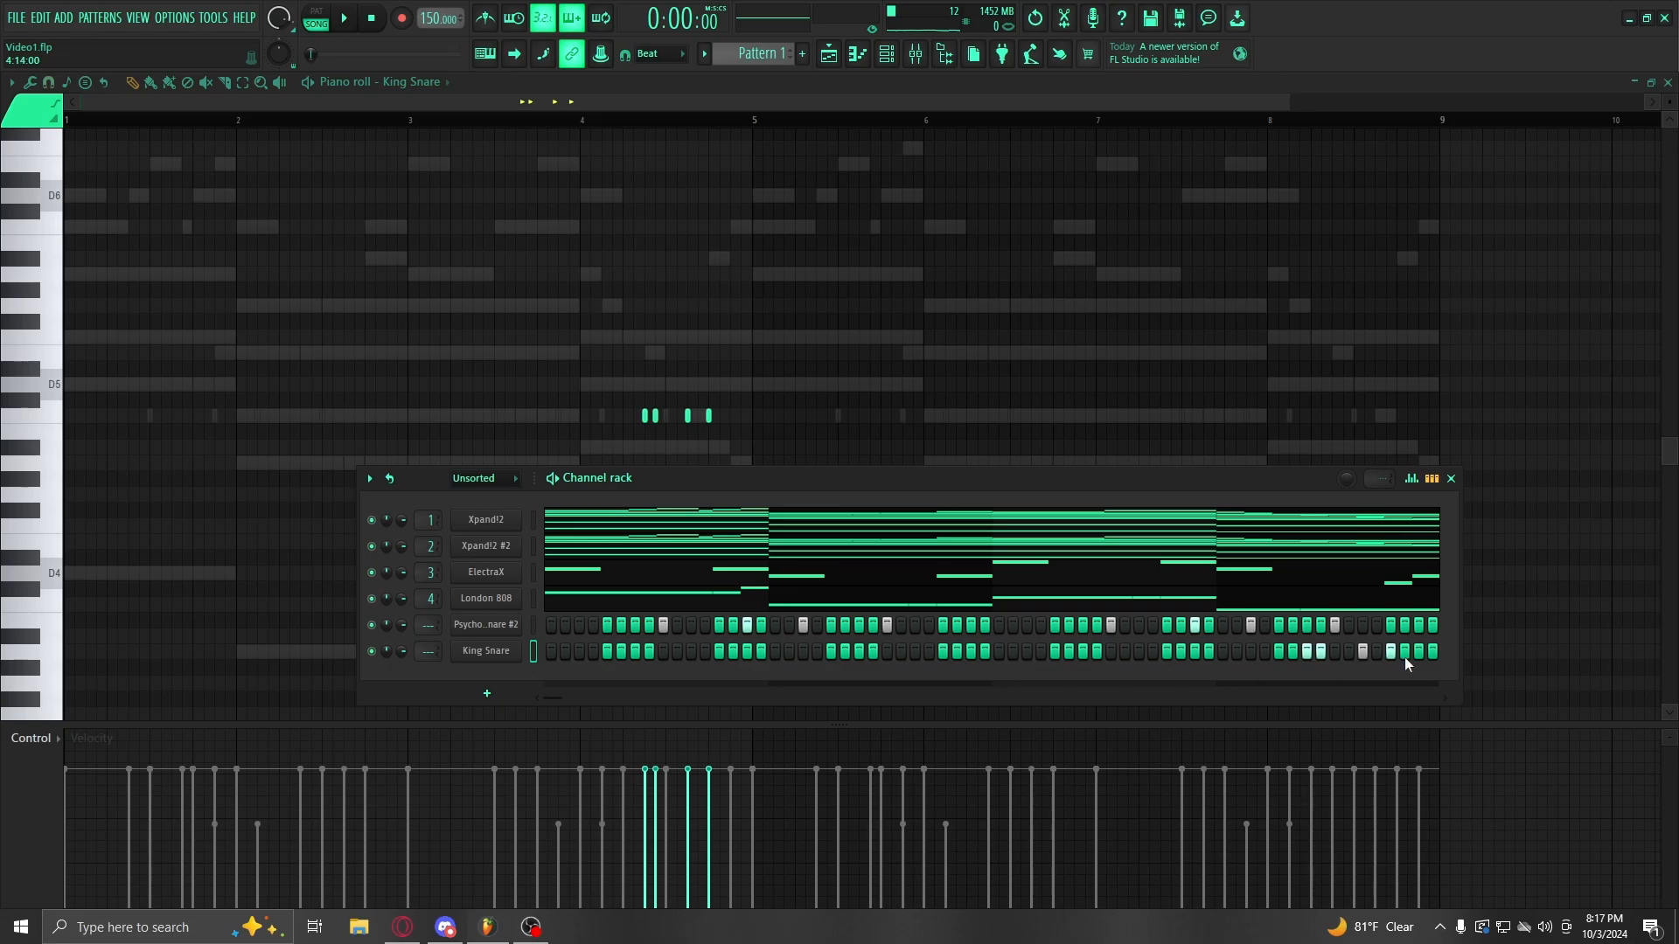
key("space")
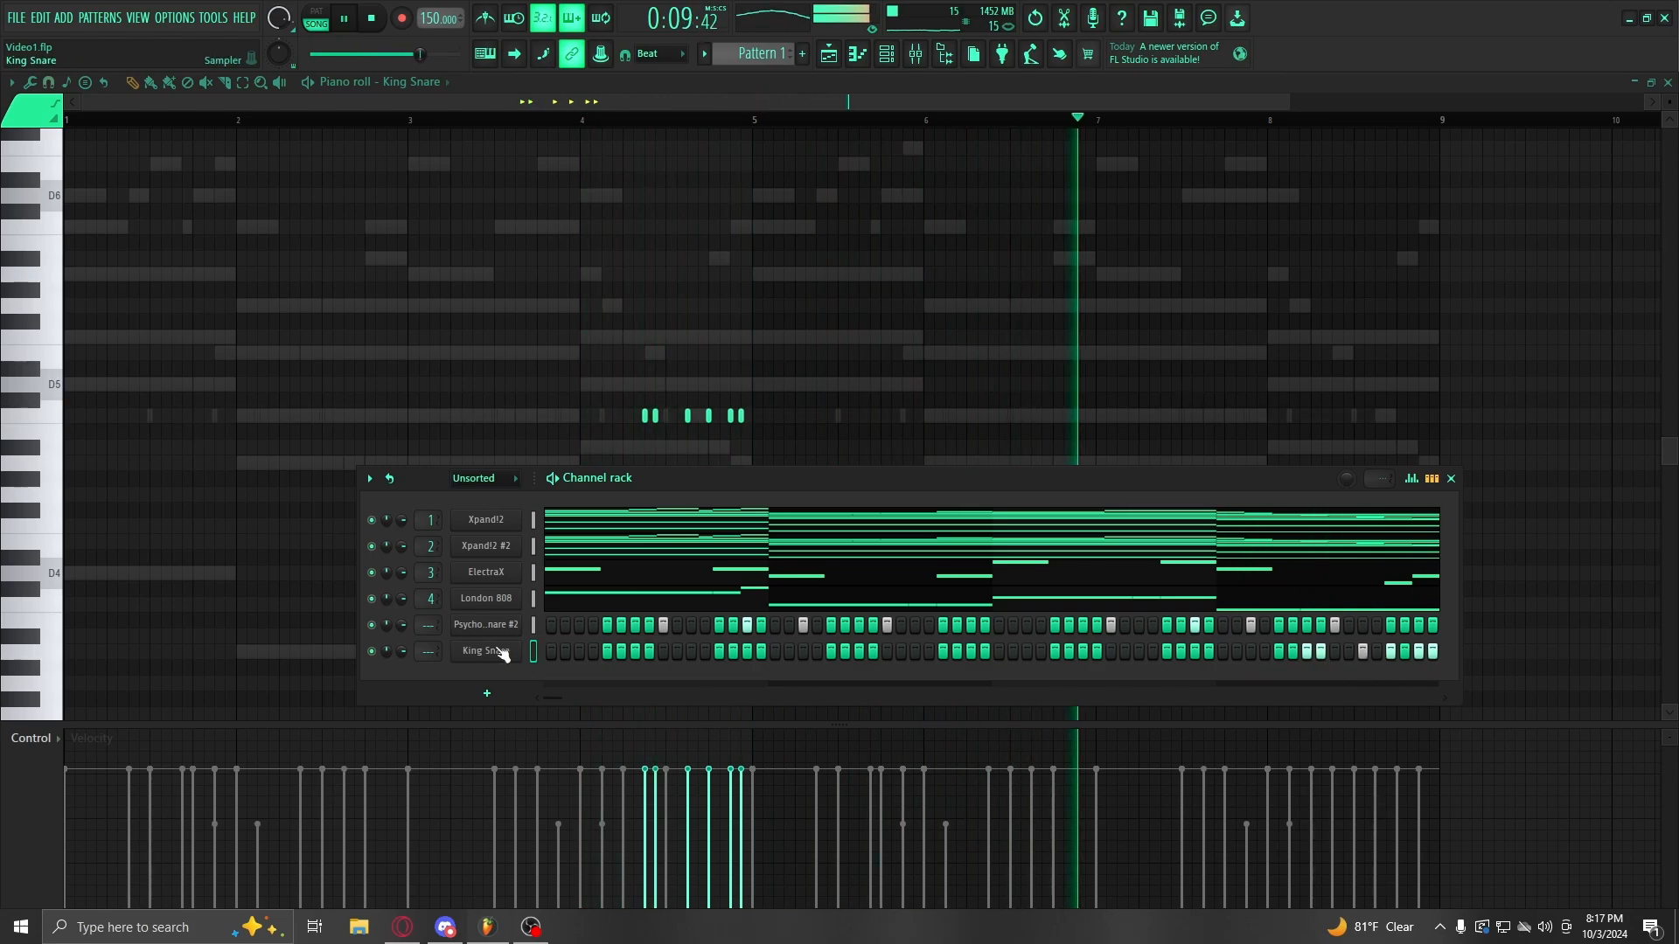
double_click(426, 651)
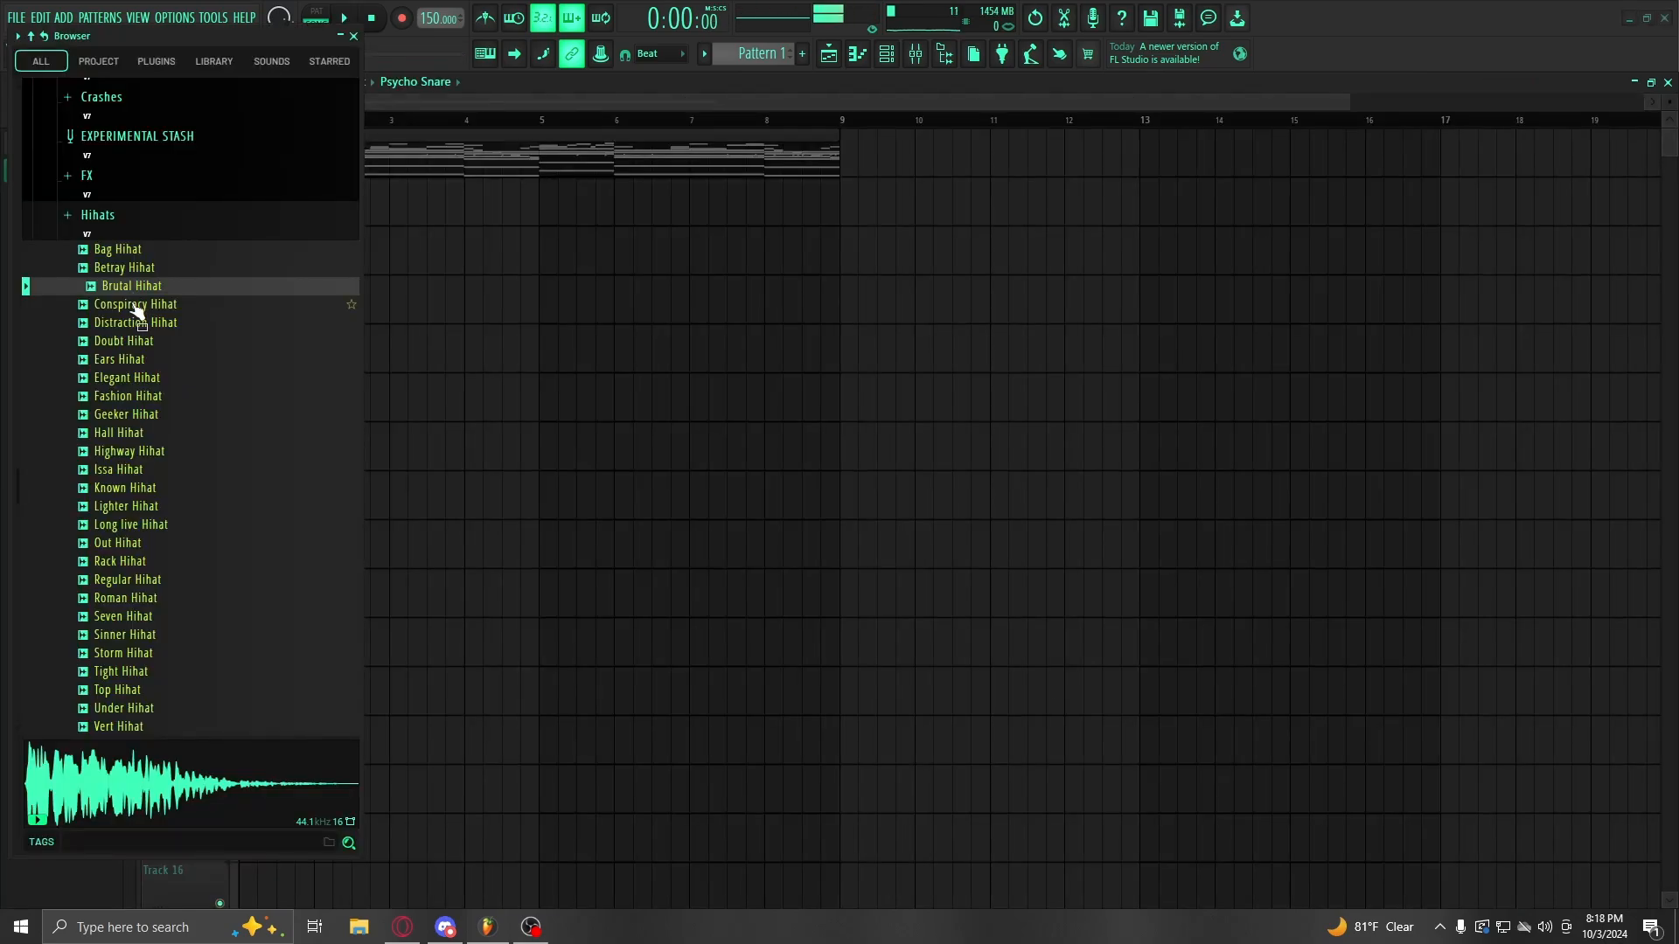
Step: Add a Brutal Hihat channel filled every two steps
left_click(181, 306)
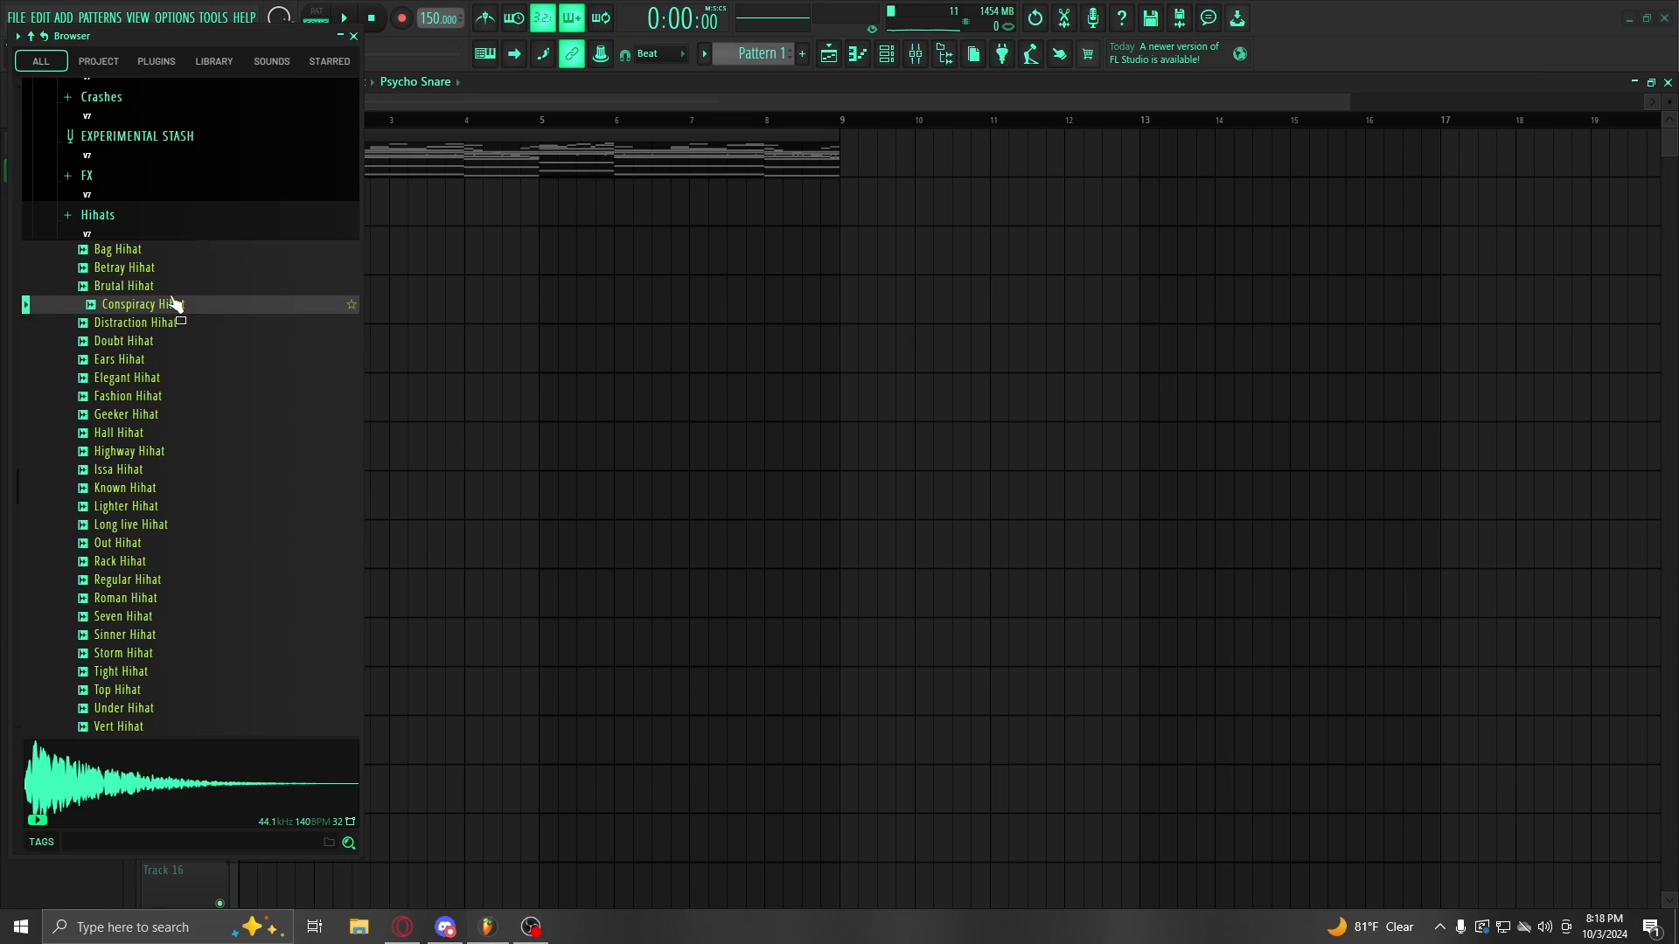
left_click(160, 286)
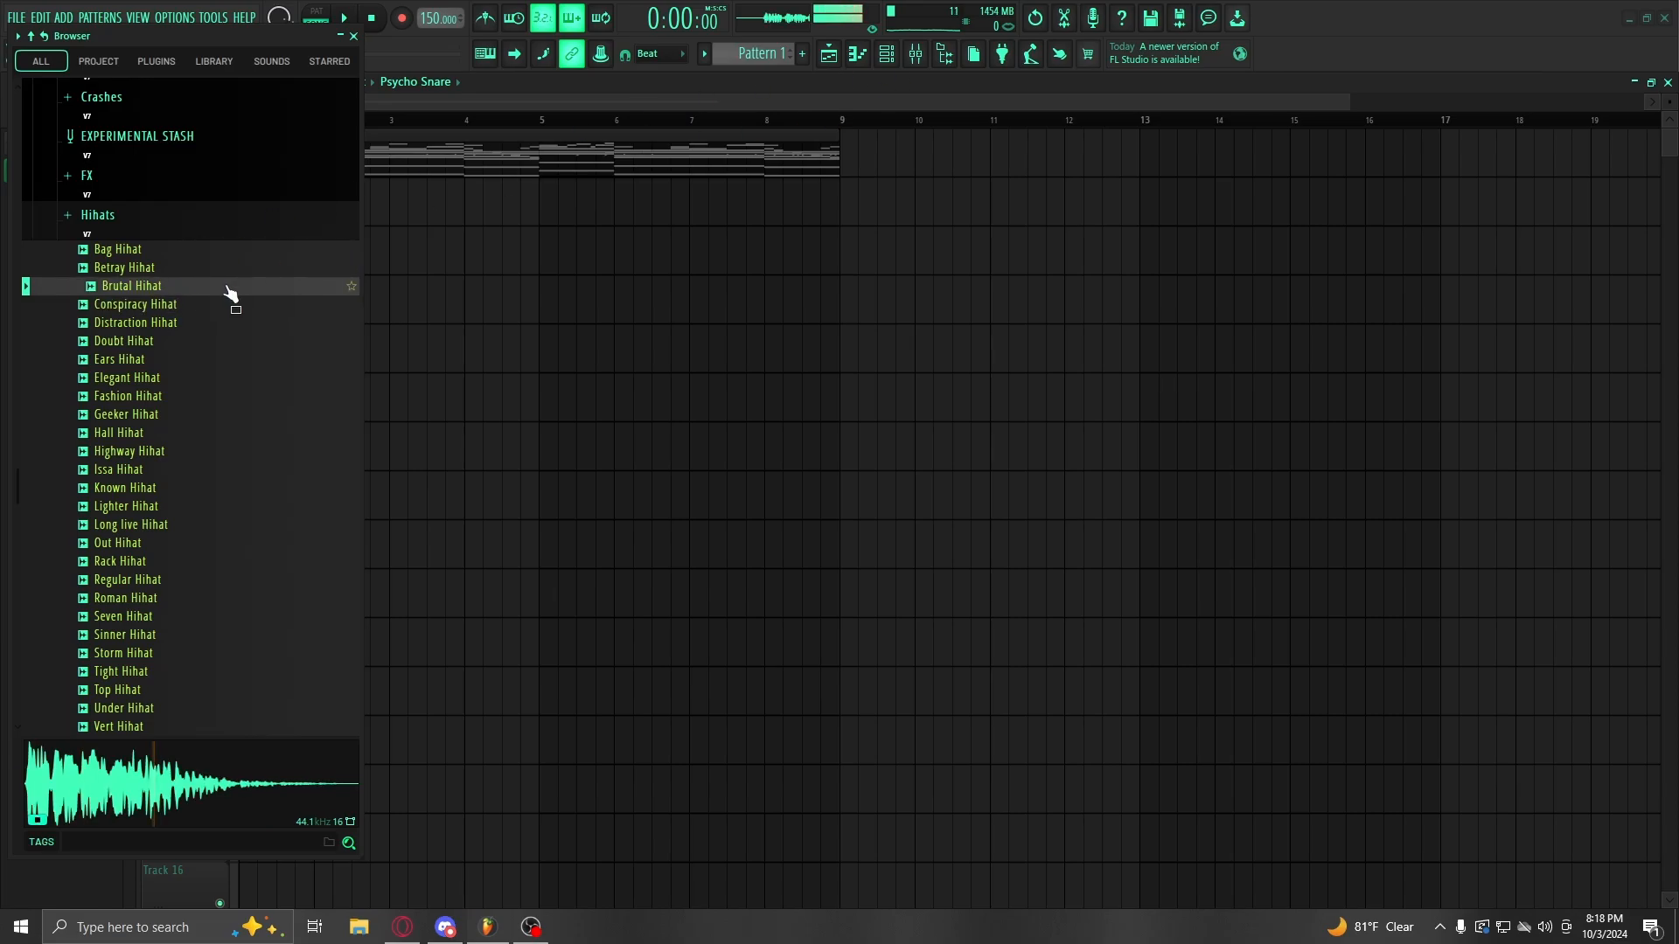
left_click_drag(225, 286, 334, 393)
left_click_drag(489, 677, 490, 678)
right_click(516, 678)
left_click(604, 743)
key("space")
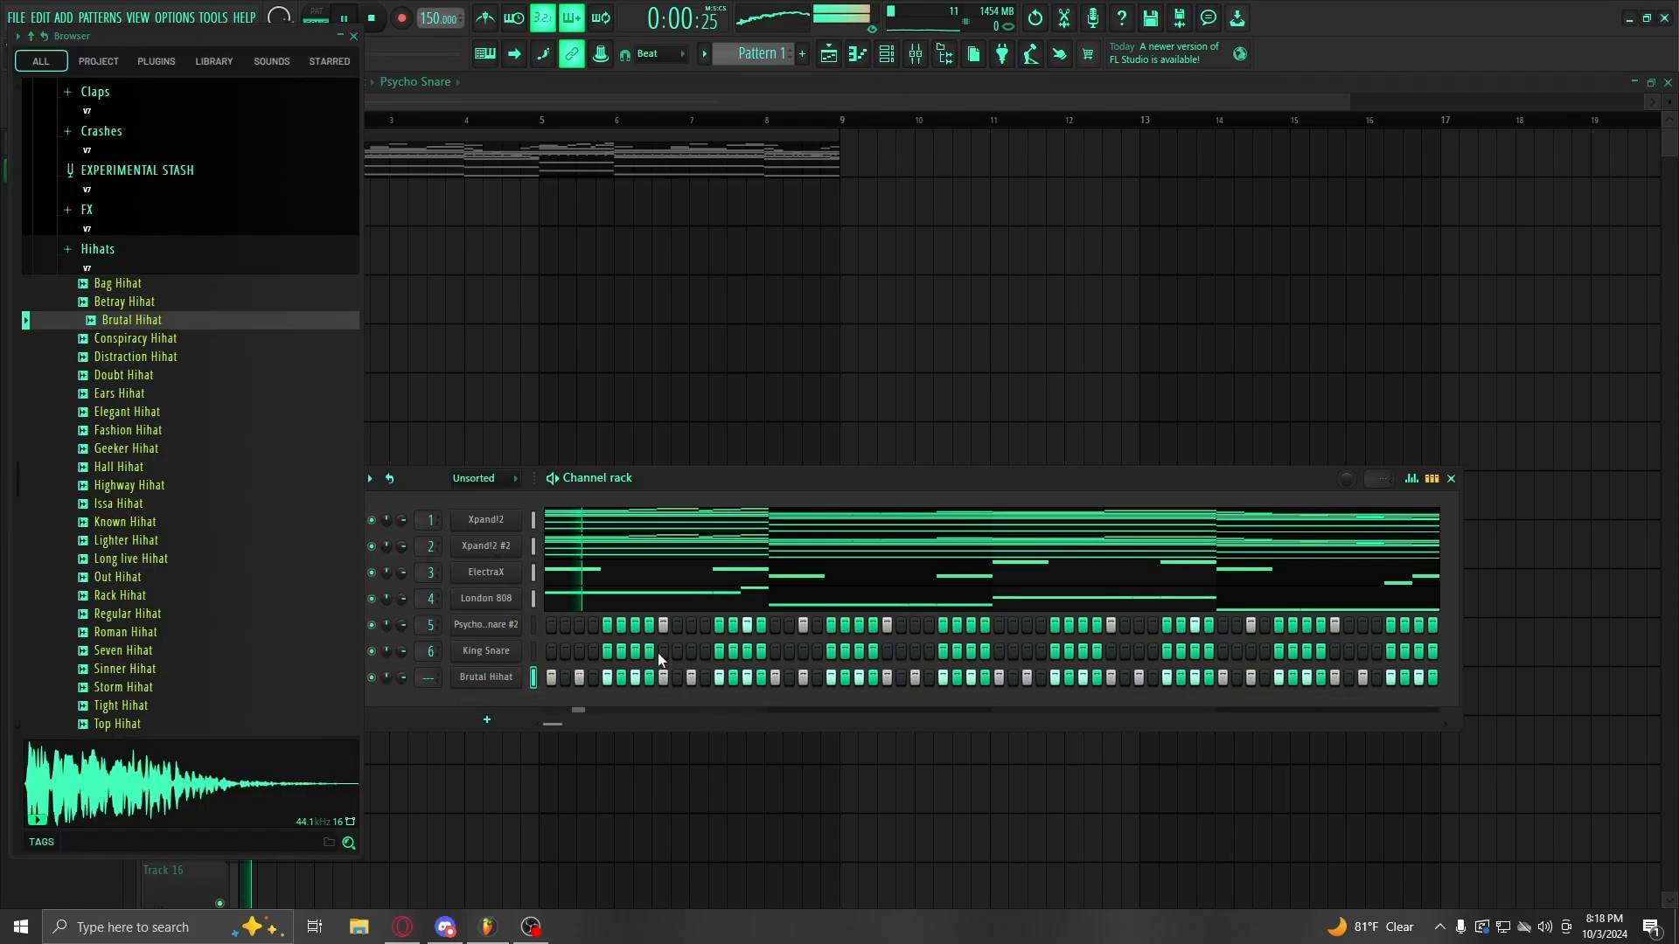
key("space")
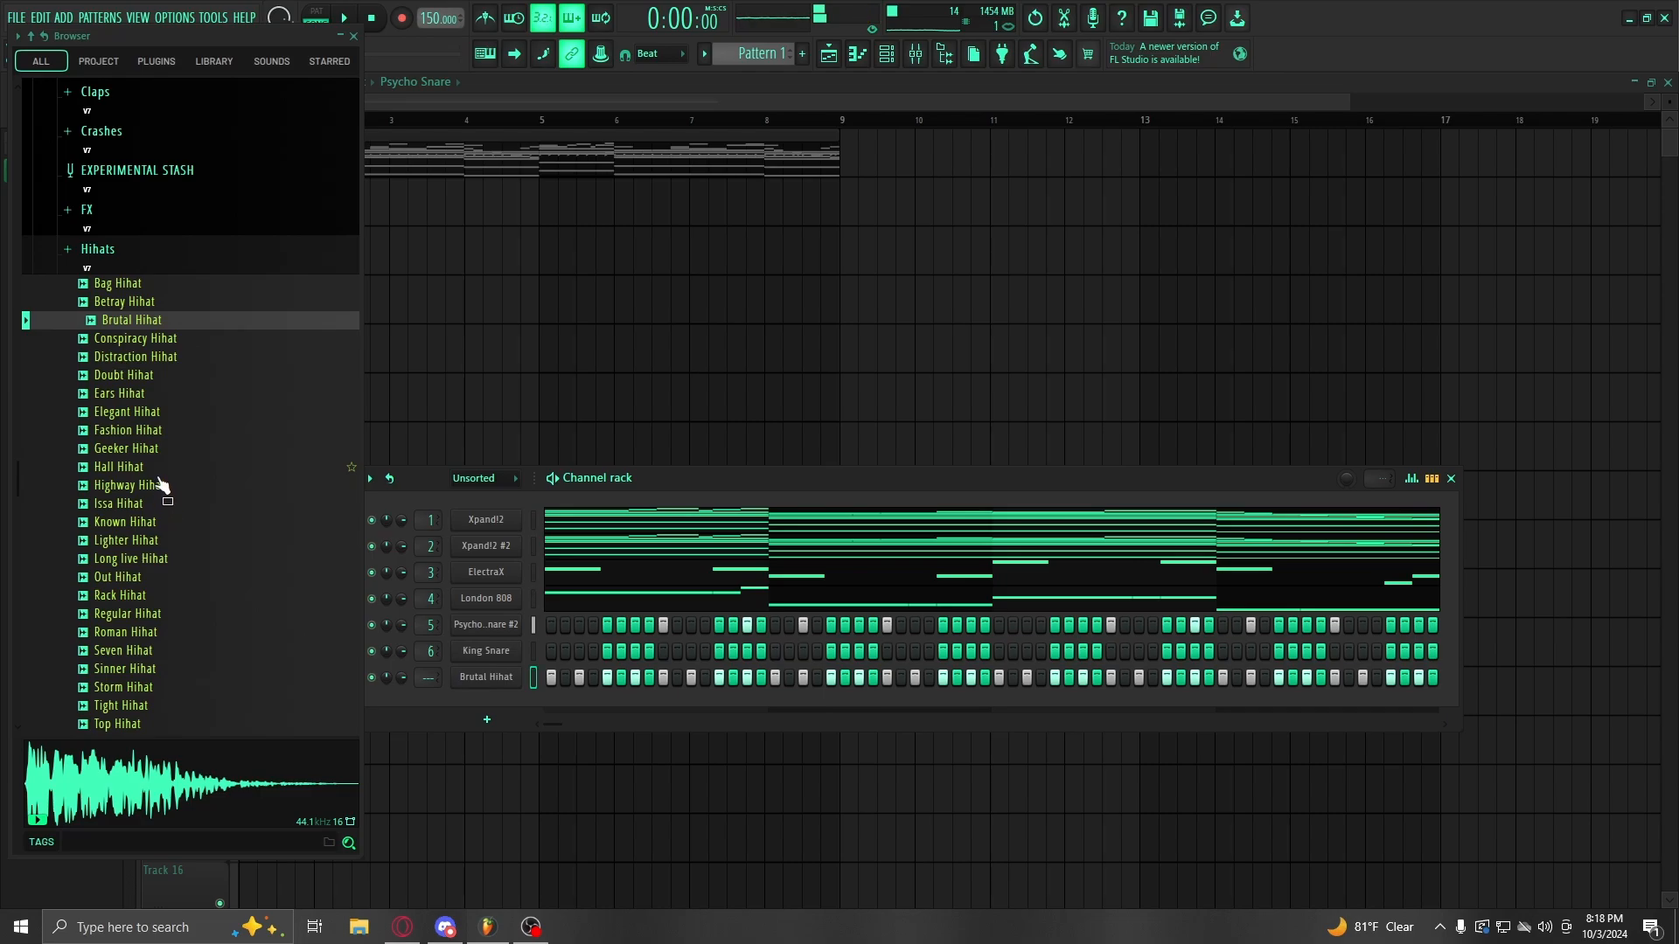
Step: Swap the hi-hat to Lighter Hihat and add an extra hit just after bar 2
left_click_drag(130, 539, 472, 690)
key("space")
scroll(238, 603, "down", 3)
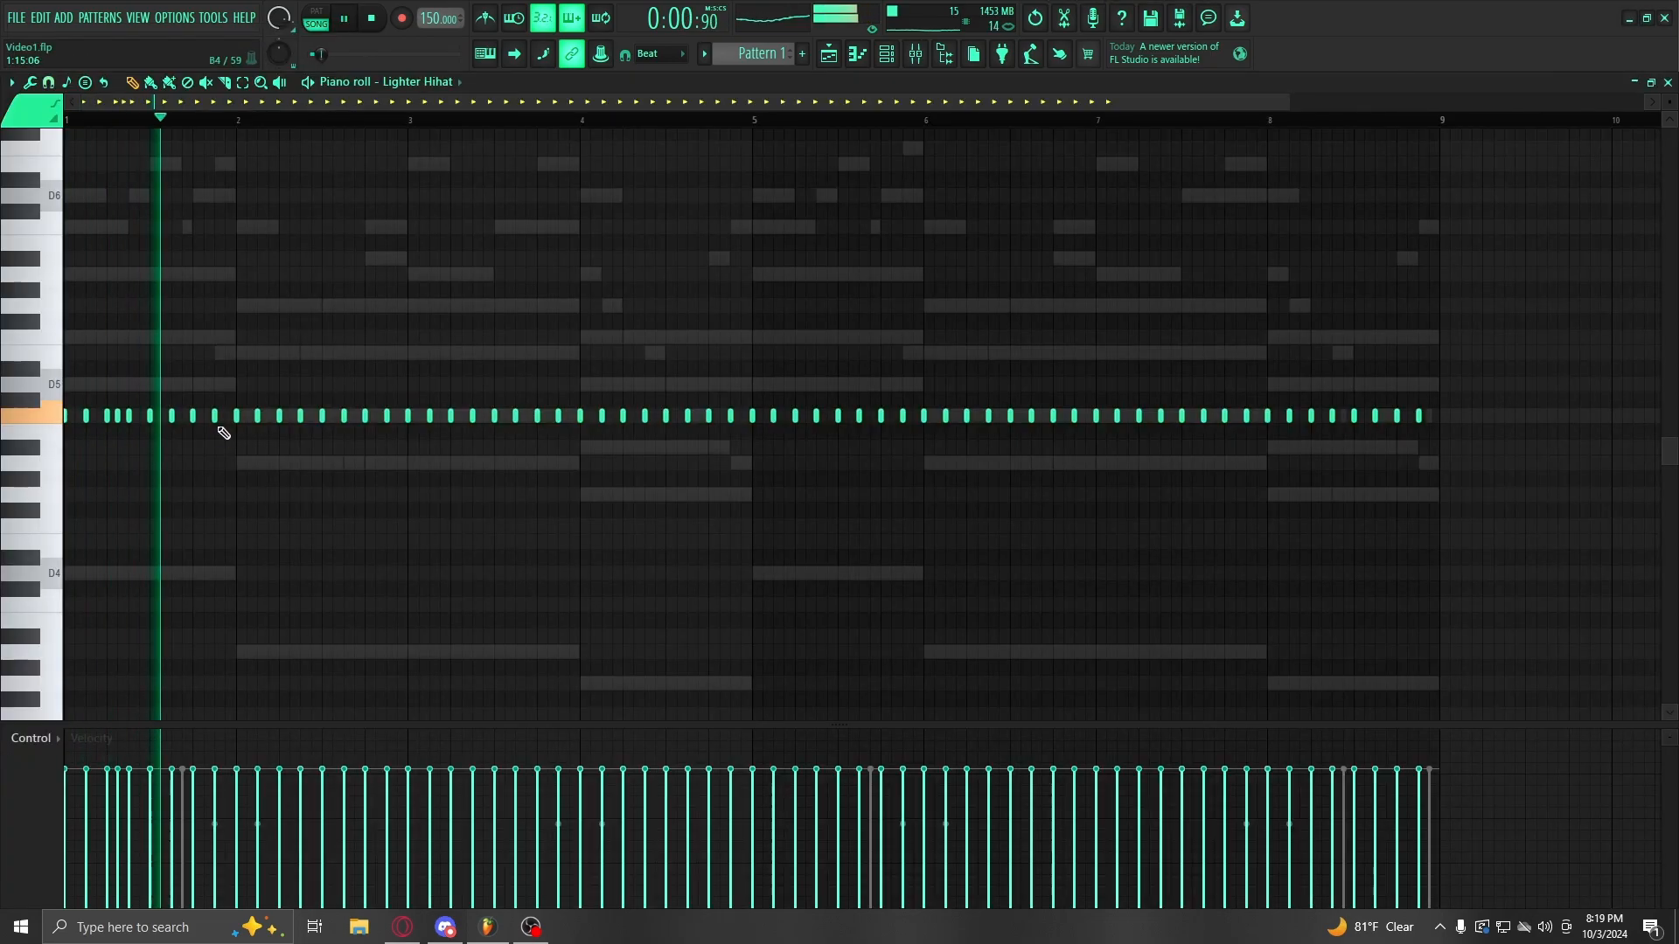
key("space")
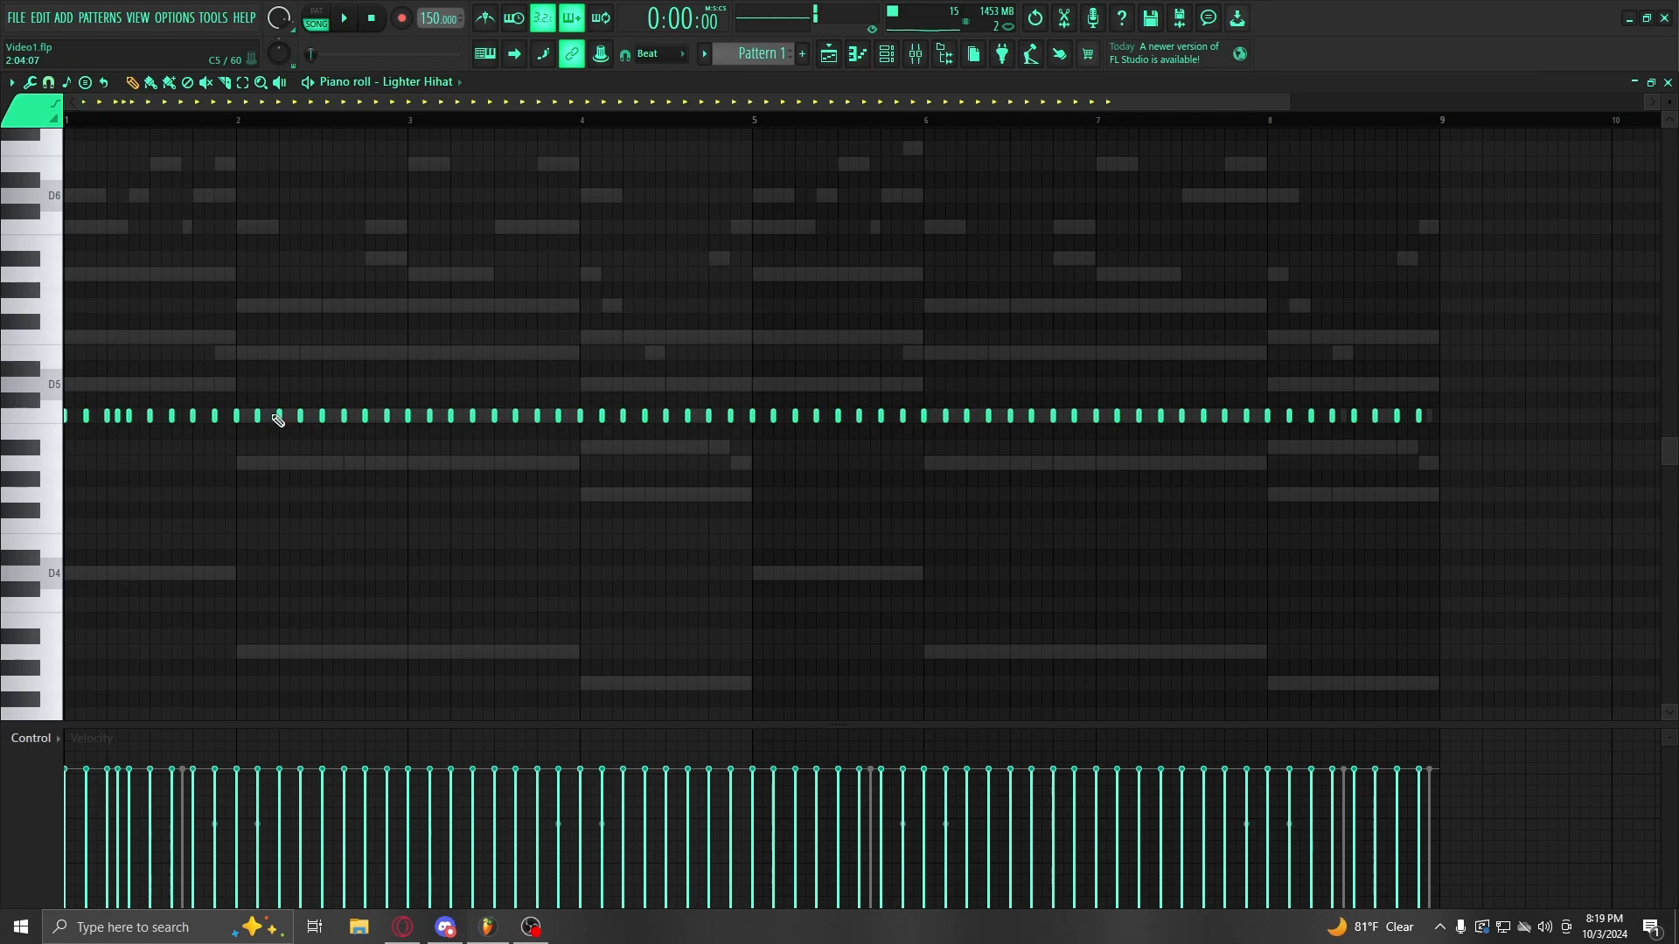
left_click(271, 415)
key("space")
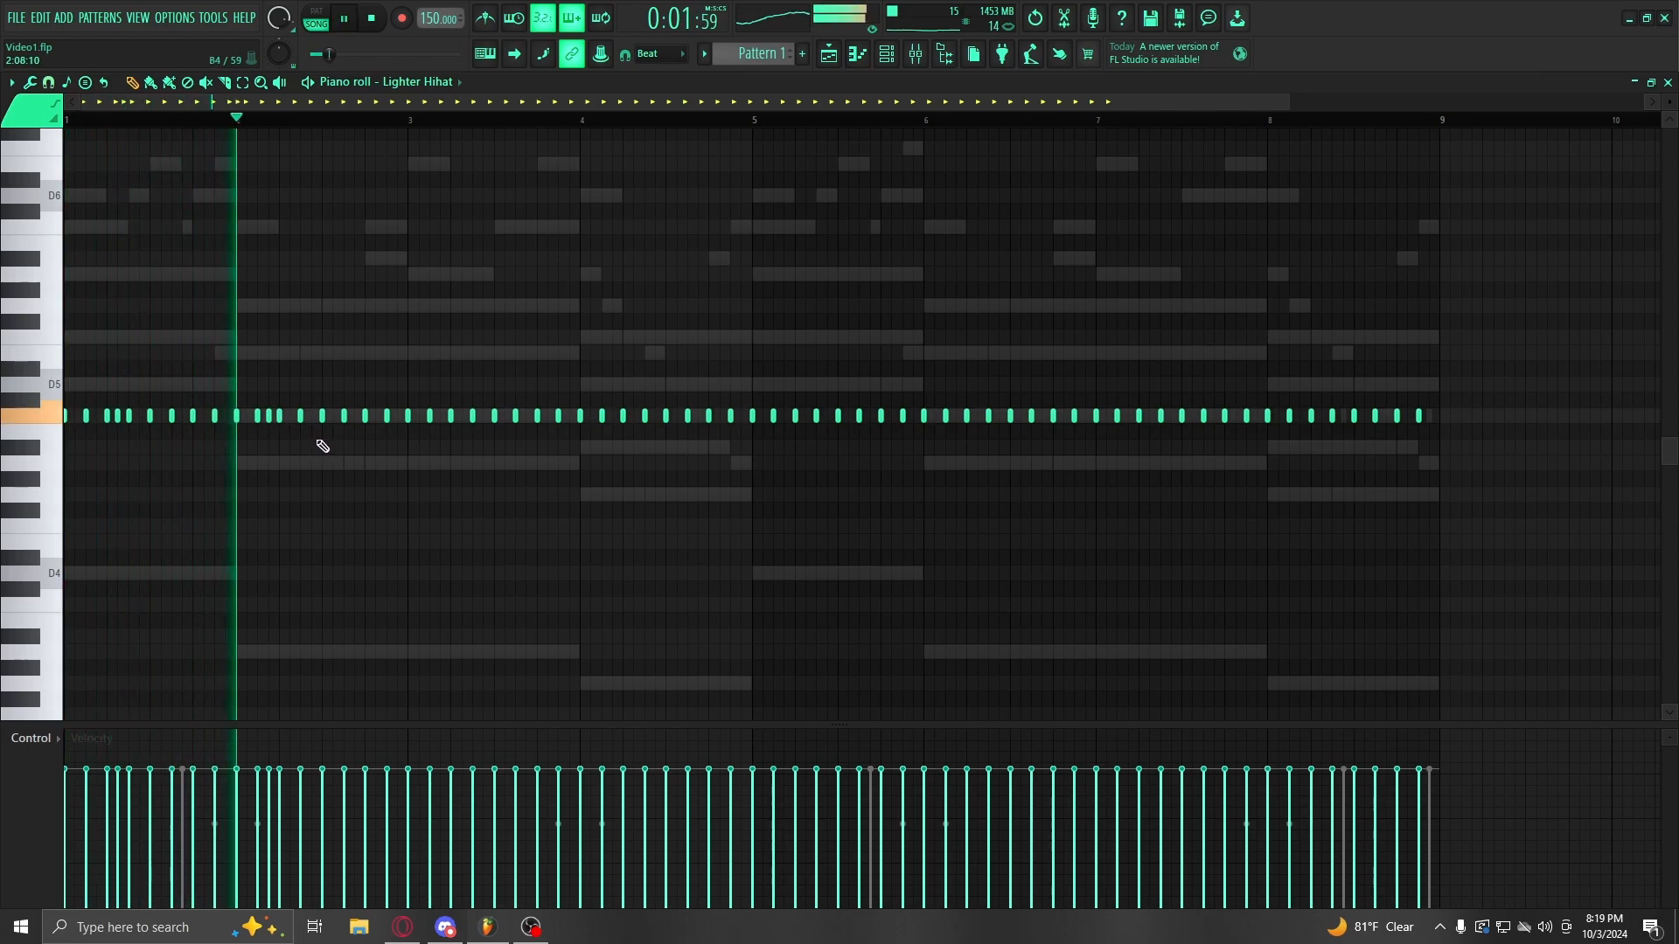
key("space")
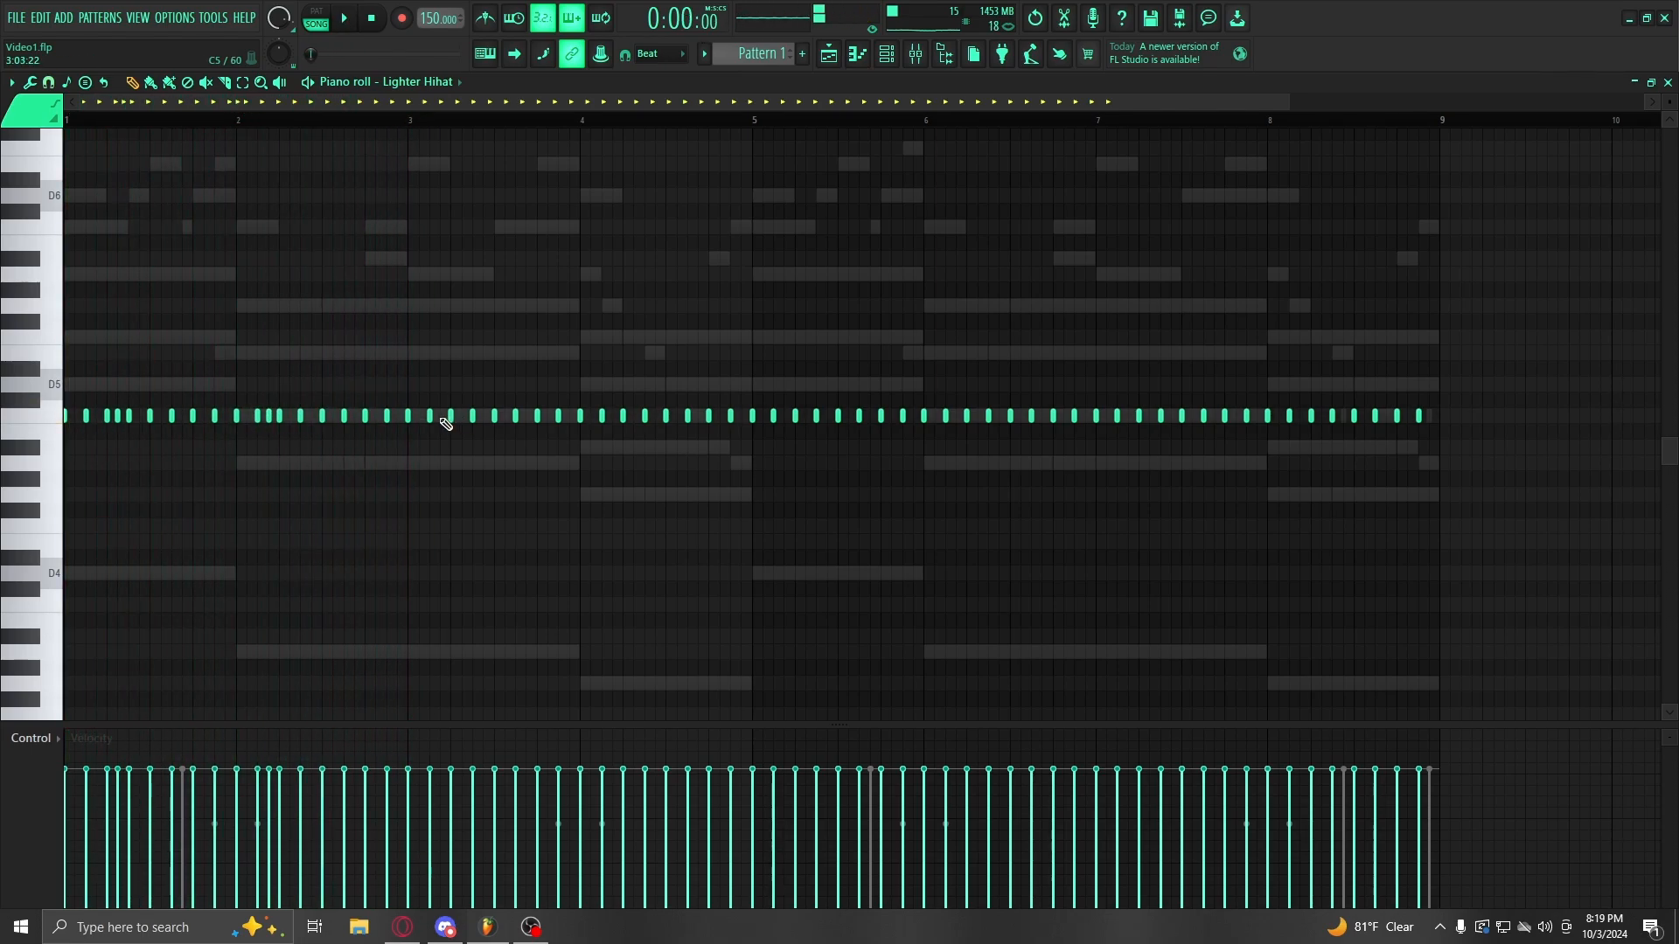
Step: Duplicate hi-hat bars 1–4 into bars 5–8 and lower two hits one semitone
left_click_drag(66, 119, 733, 159)
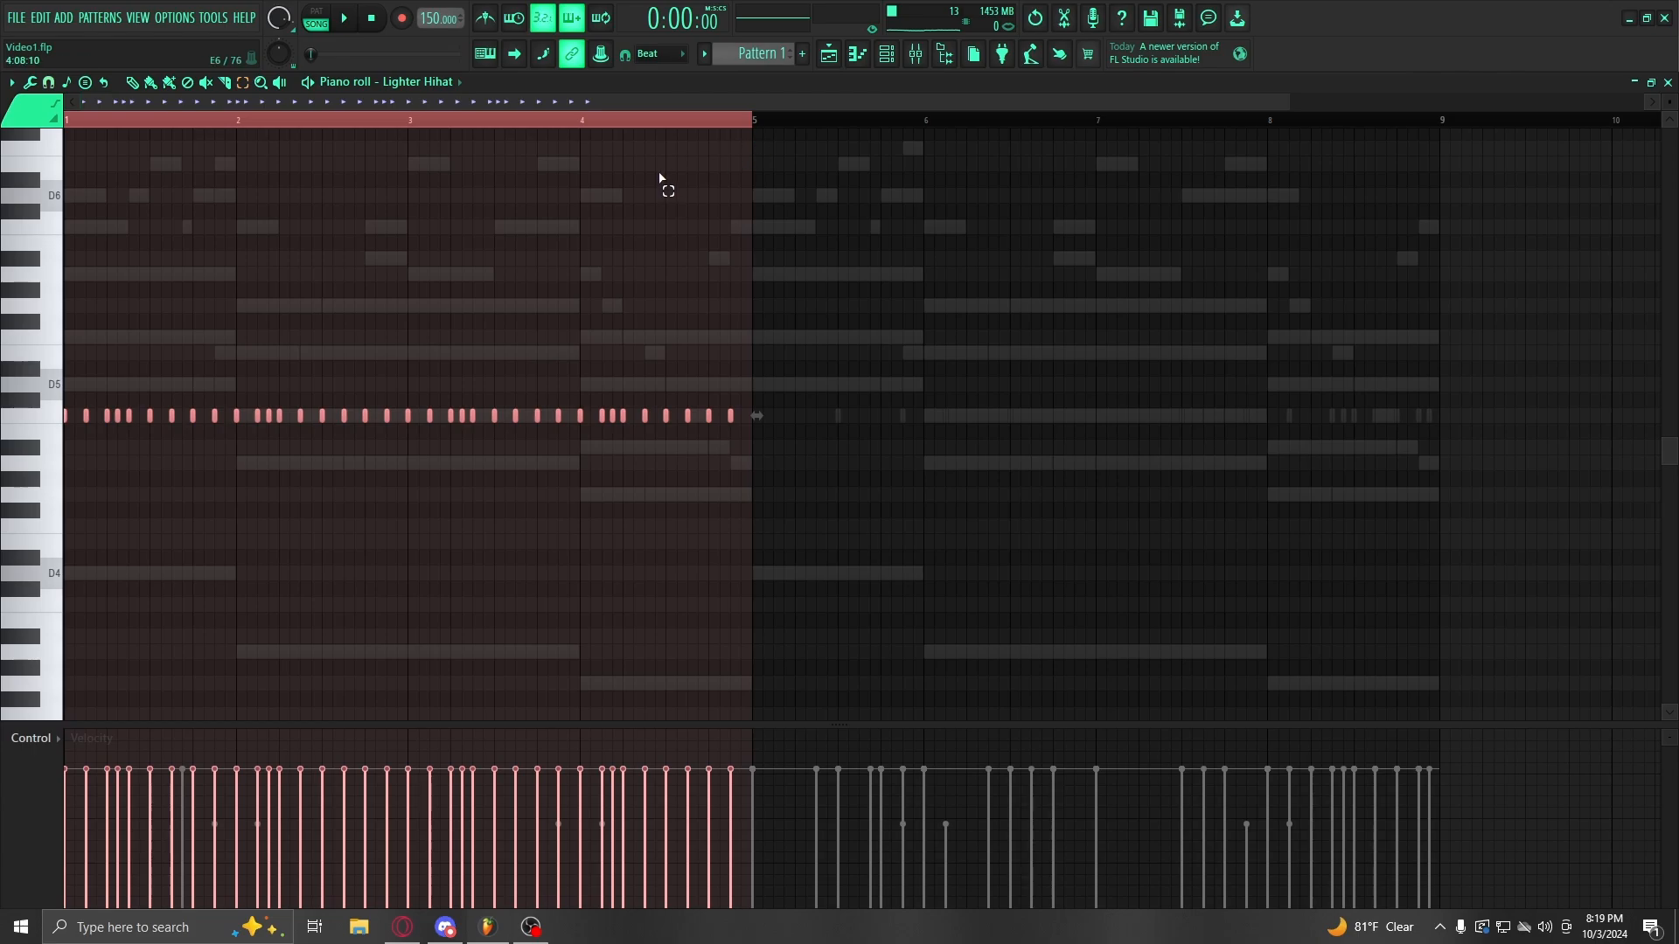
key("ctrl+b")
key("ctrl+d")
key("space")
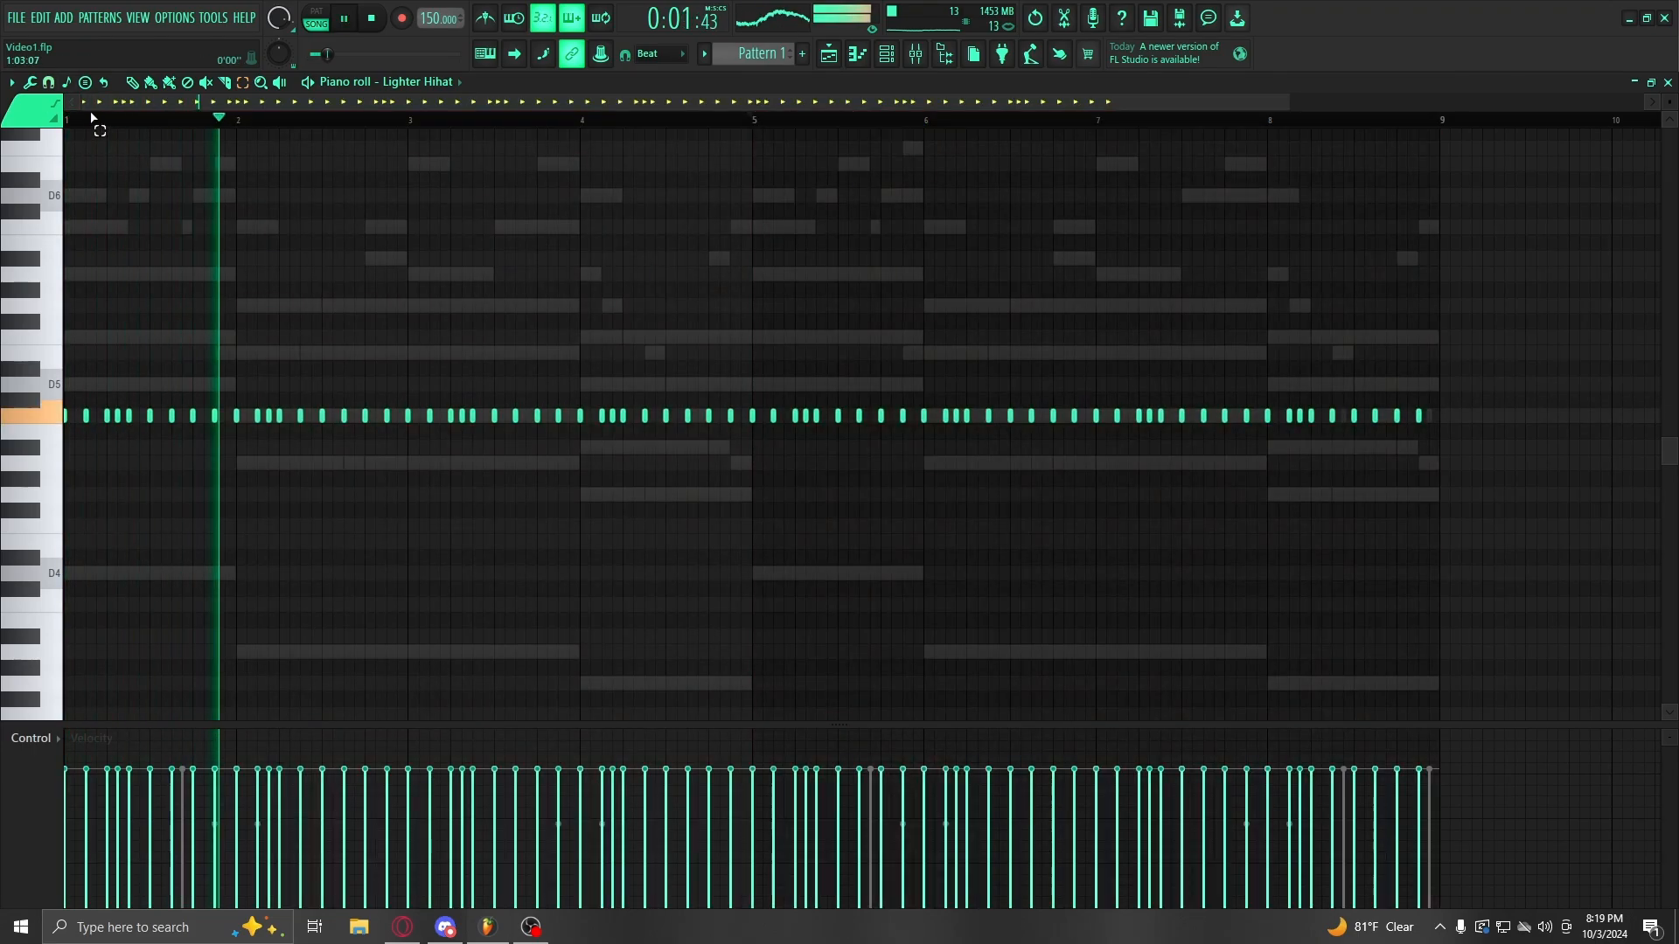
key("space")
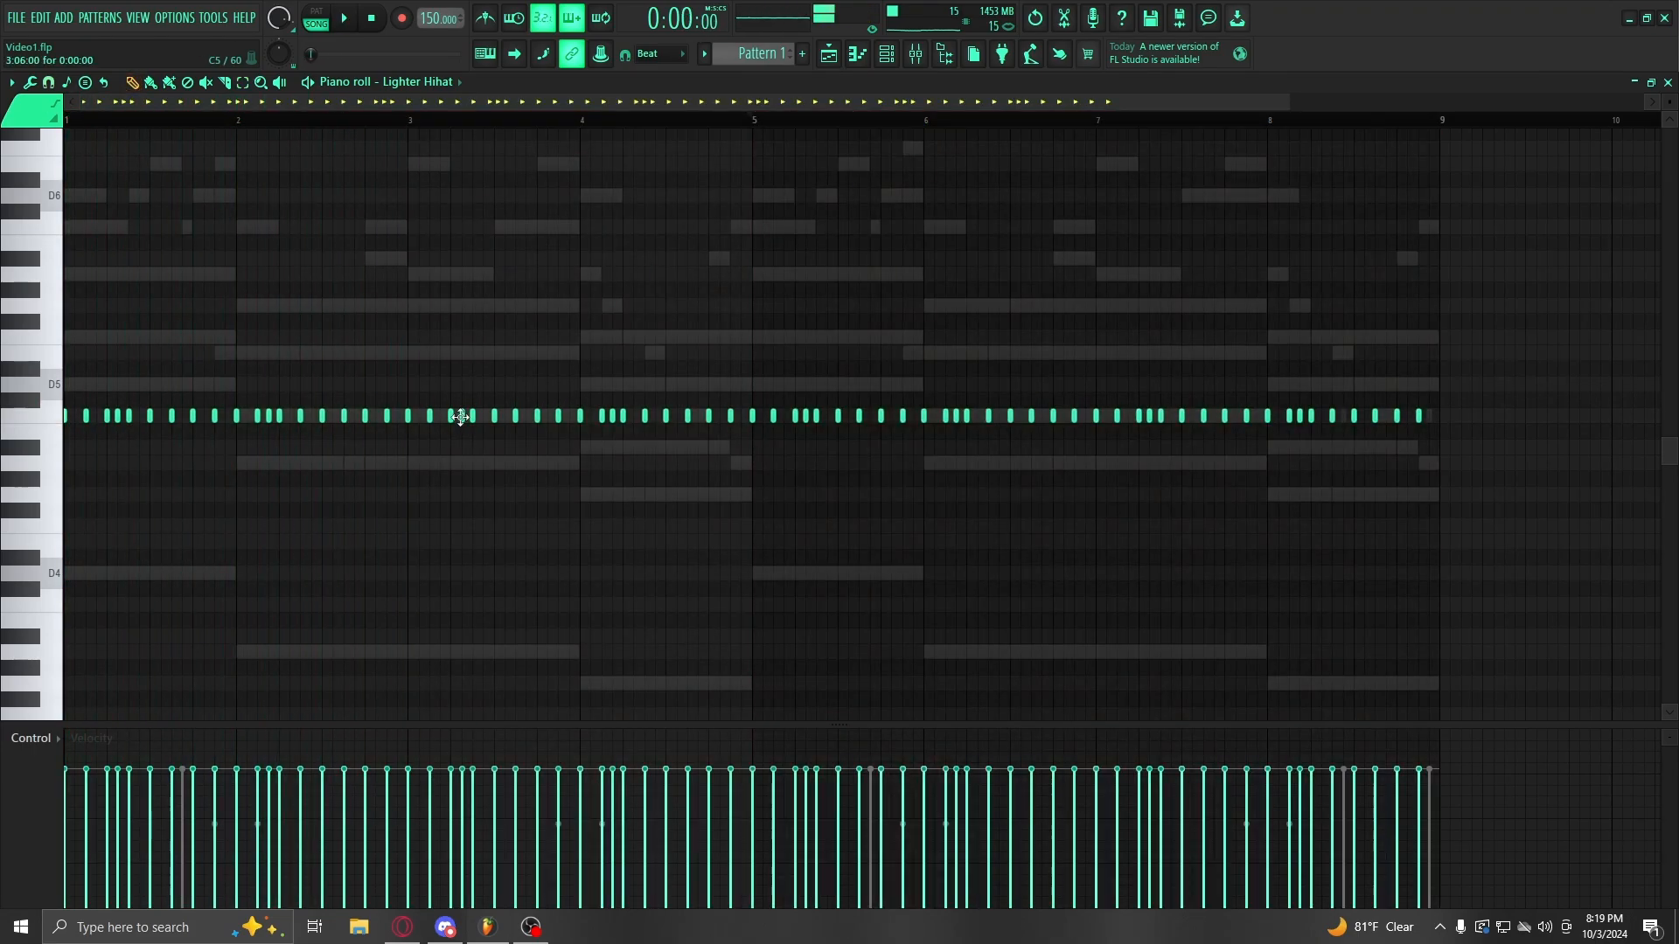
left_click_drag(463, 418, 506, 440)
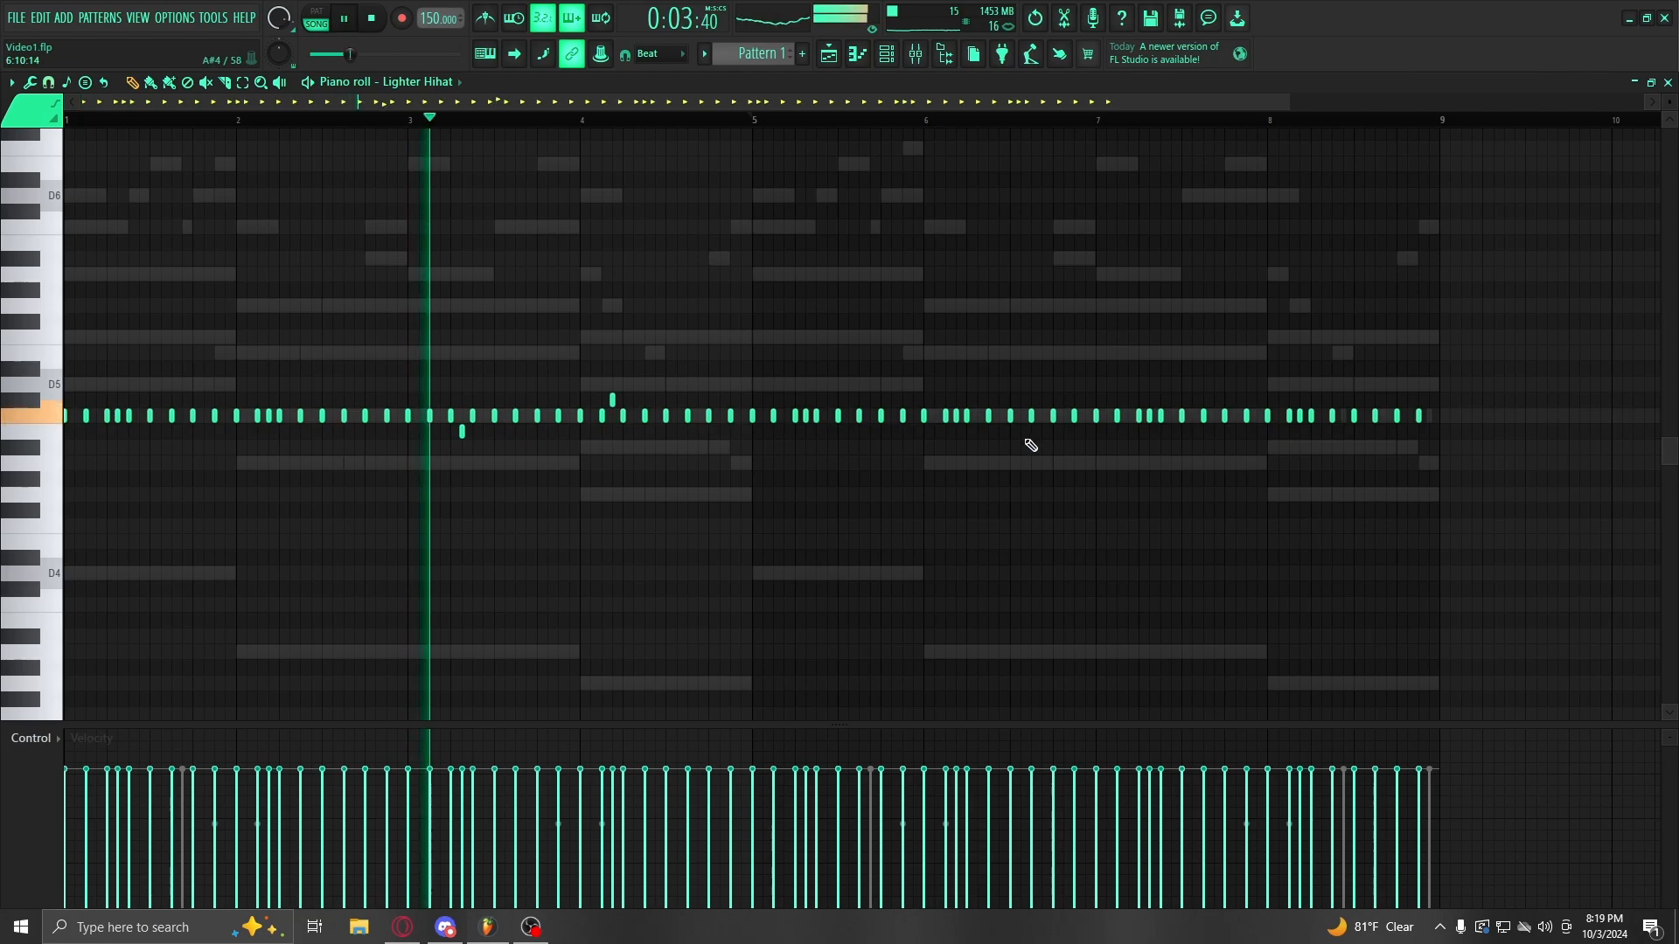
left_click_drag(1149, 416, 1149, 432)
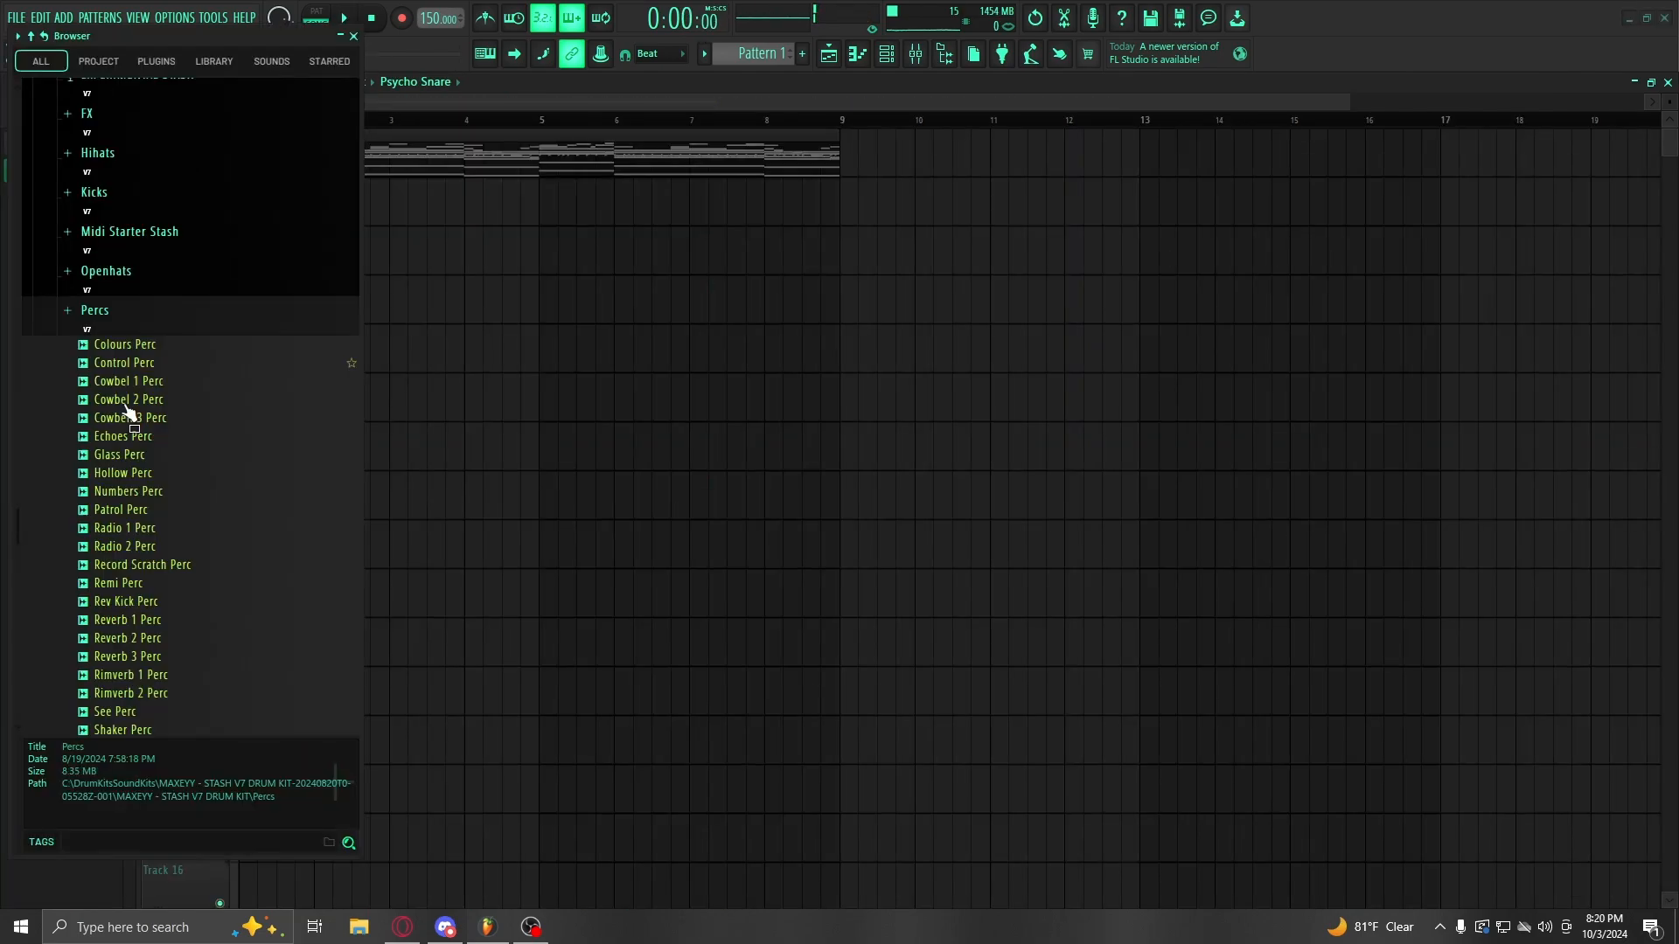
Step: Add a Radio 2 Perc channel with two hits in its pattern
scroll(140, 402, "down", 2)
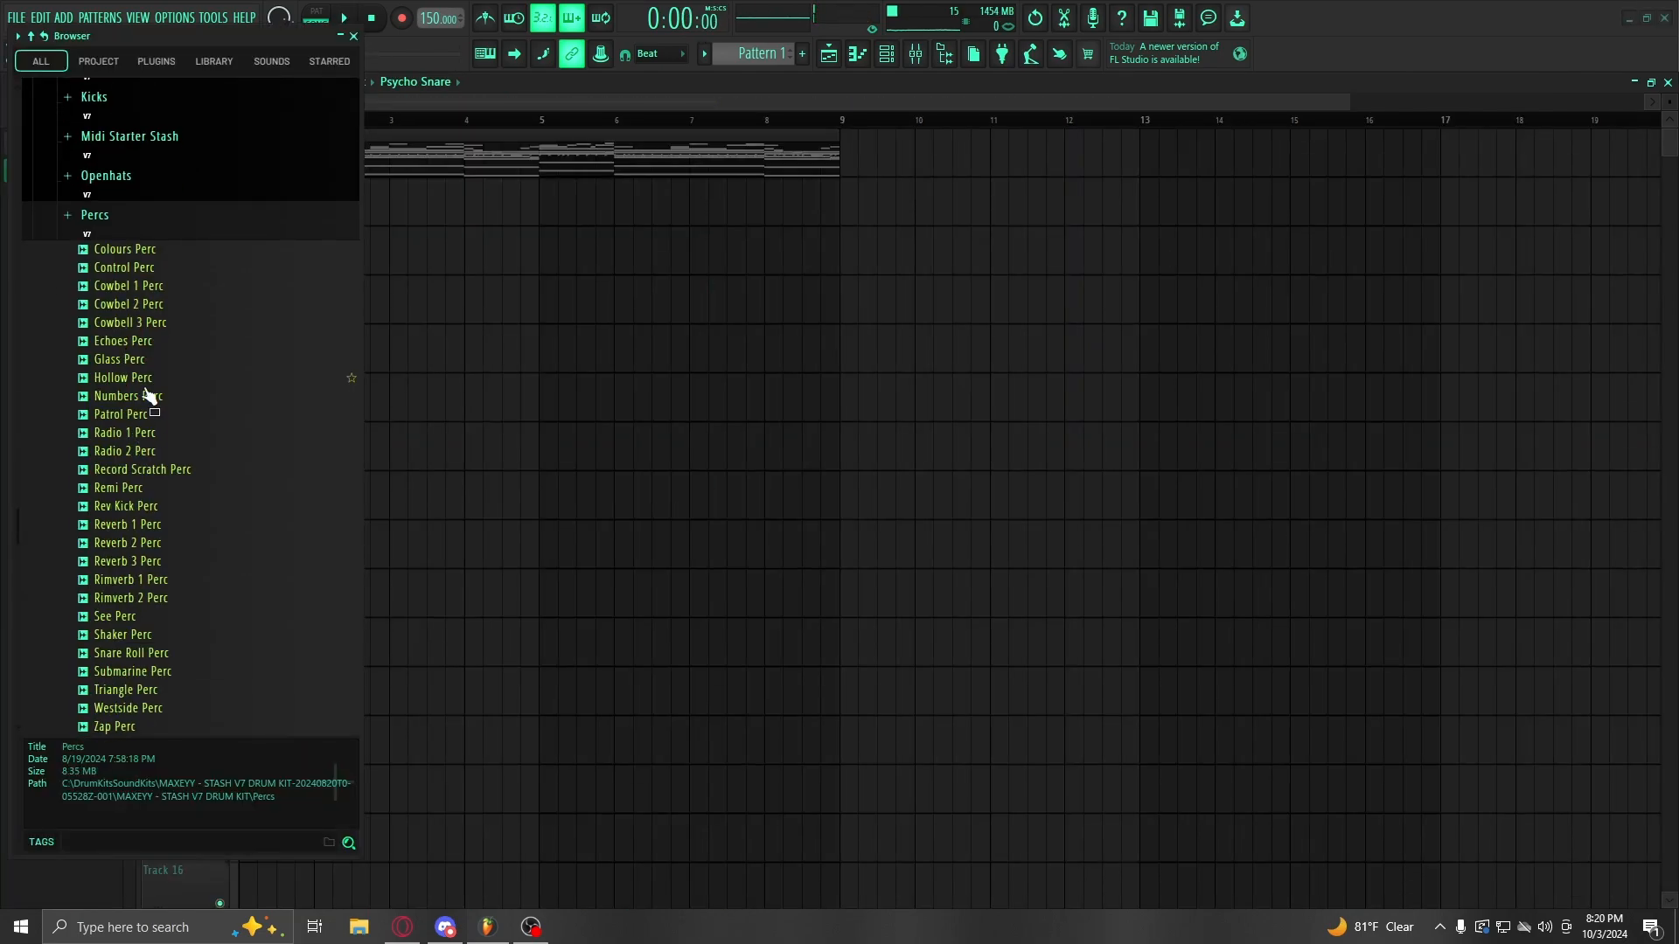
left_click(147, 410)
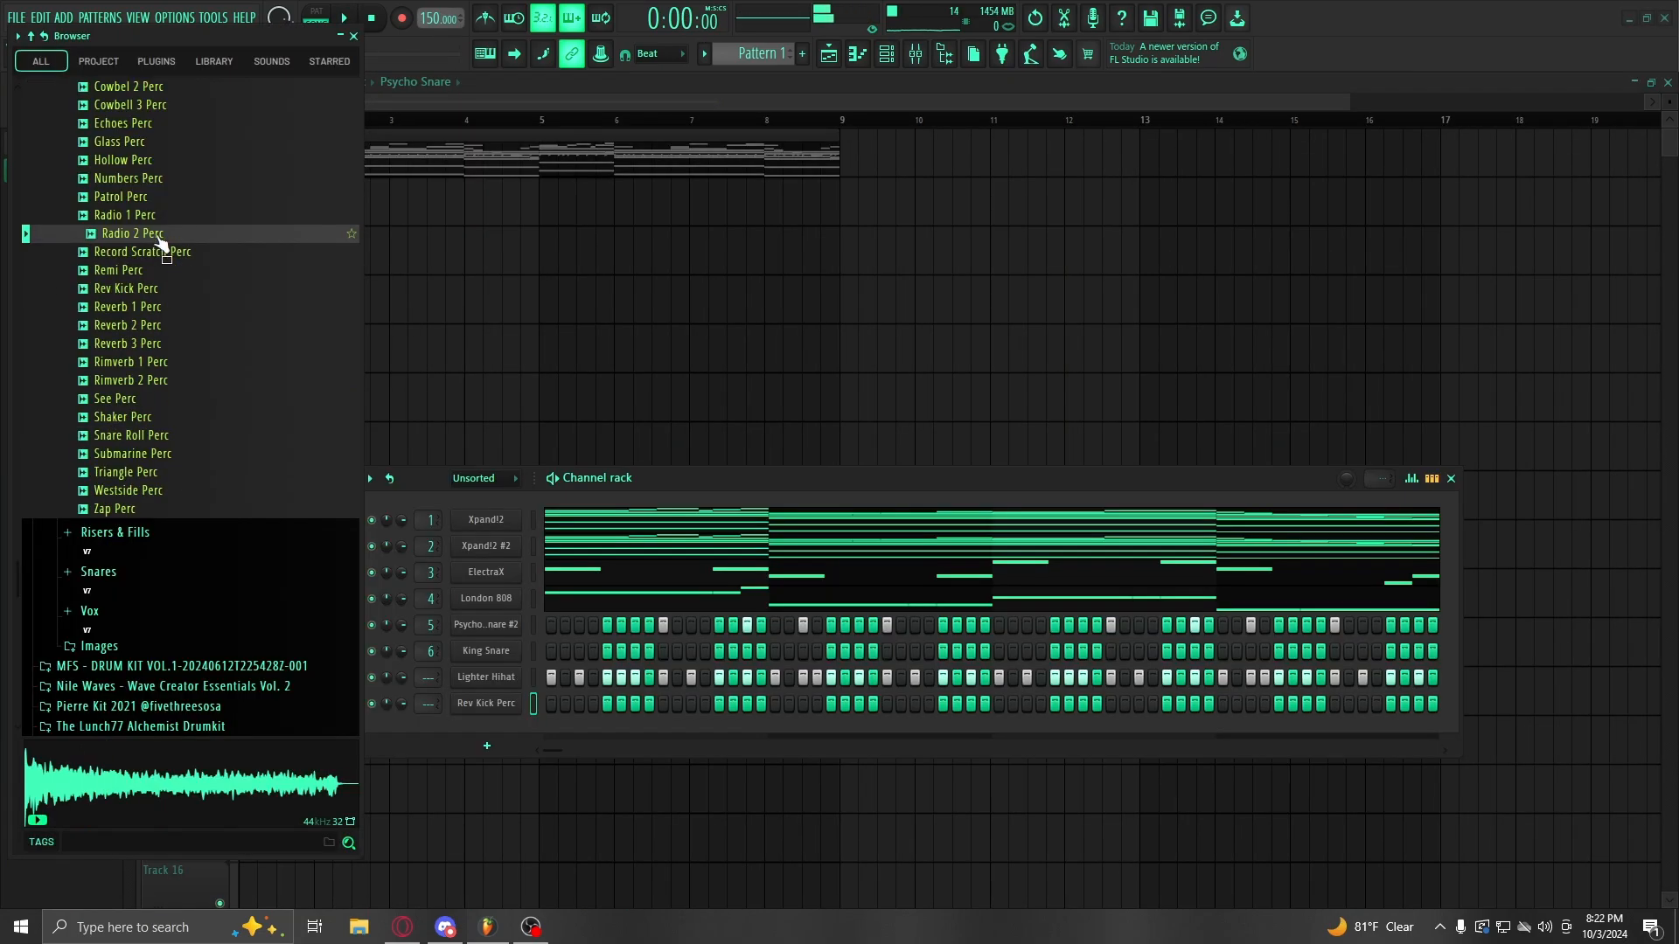
left_click_drag(164, 245, 502, 699)
key("space")
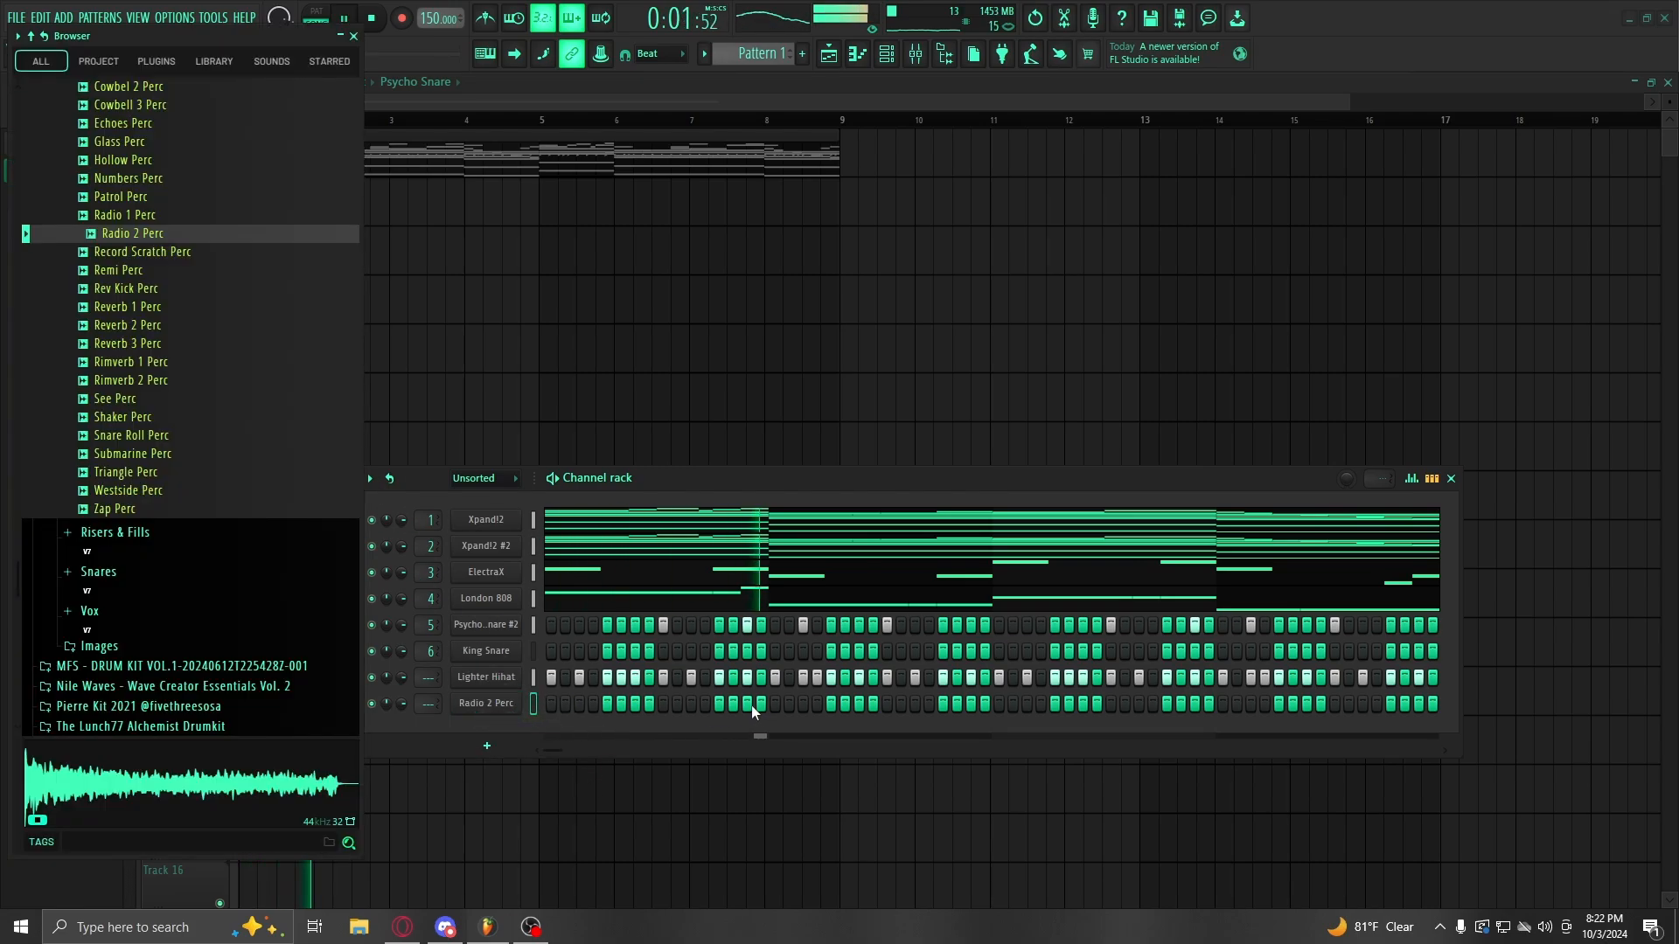
left_click(800, 702)
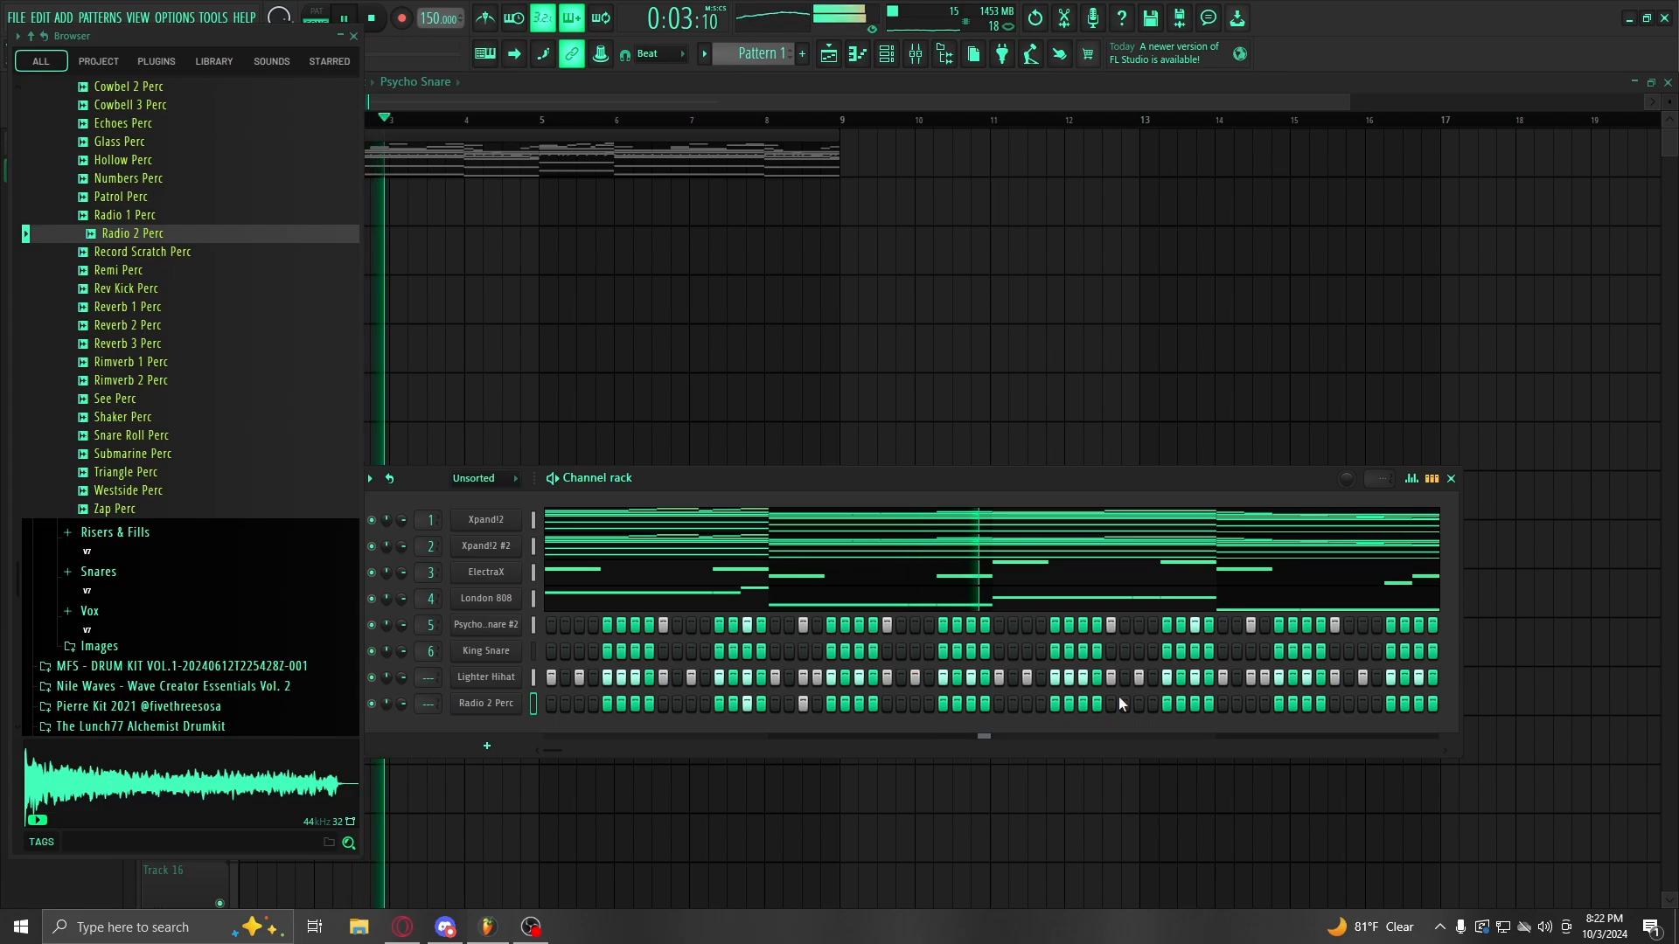
left_click(1248, 704)
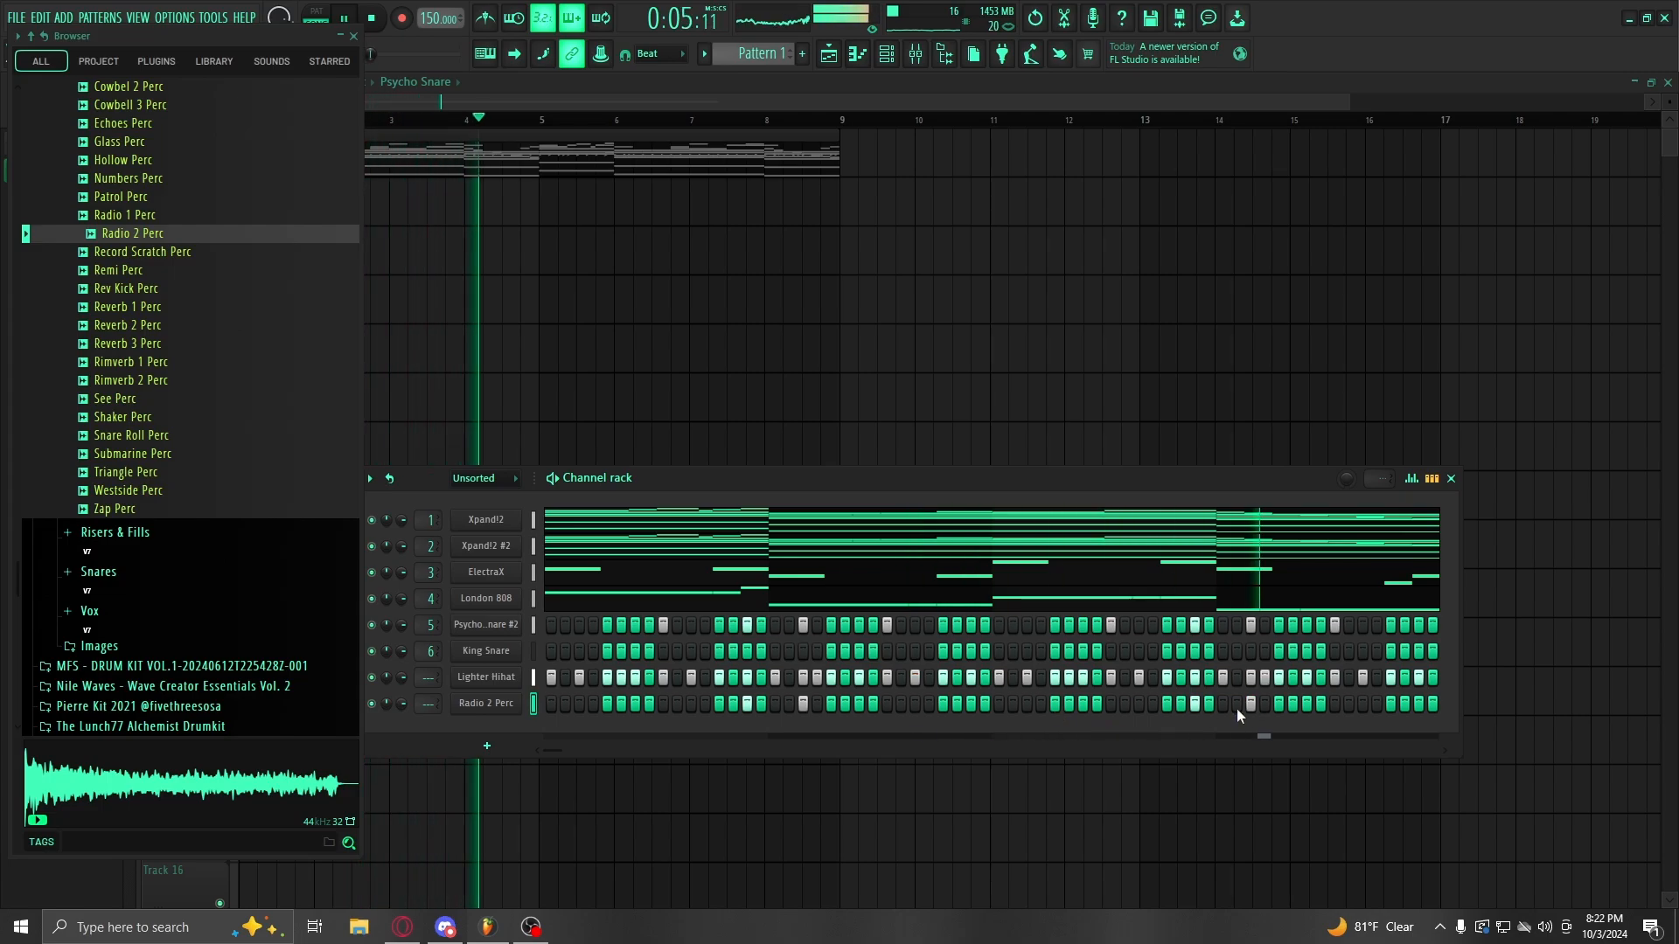
key("space")
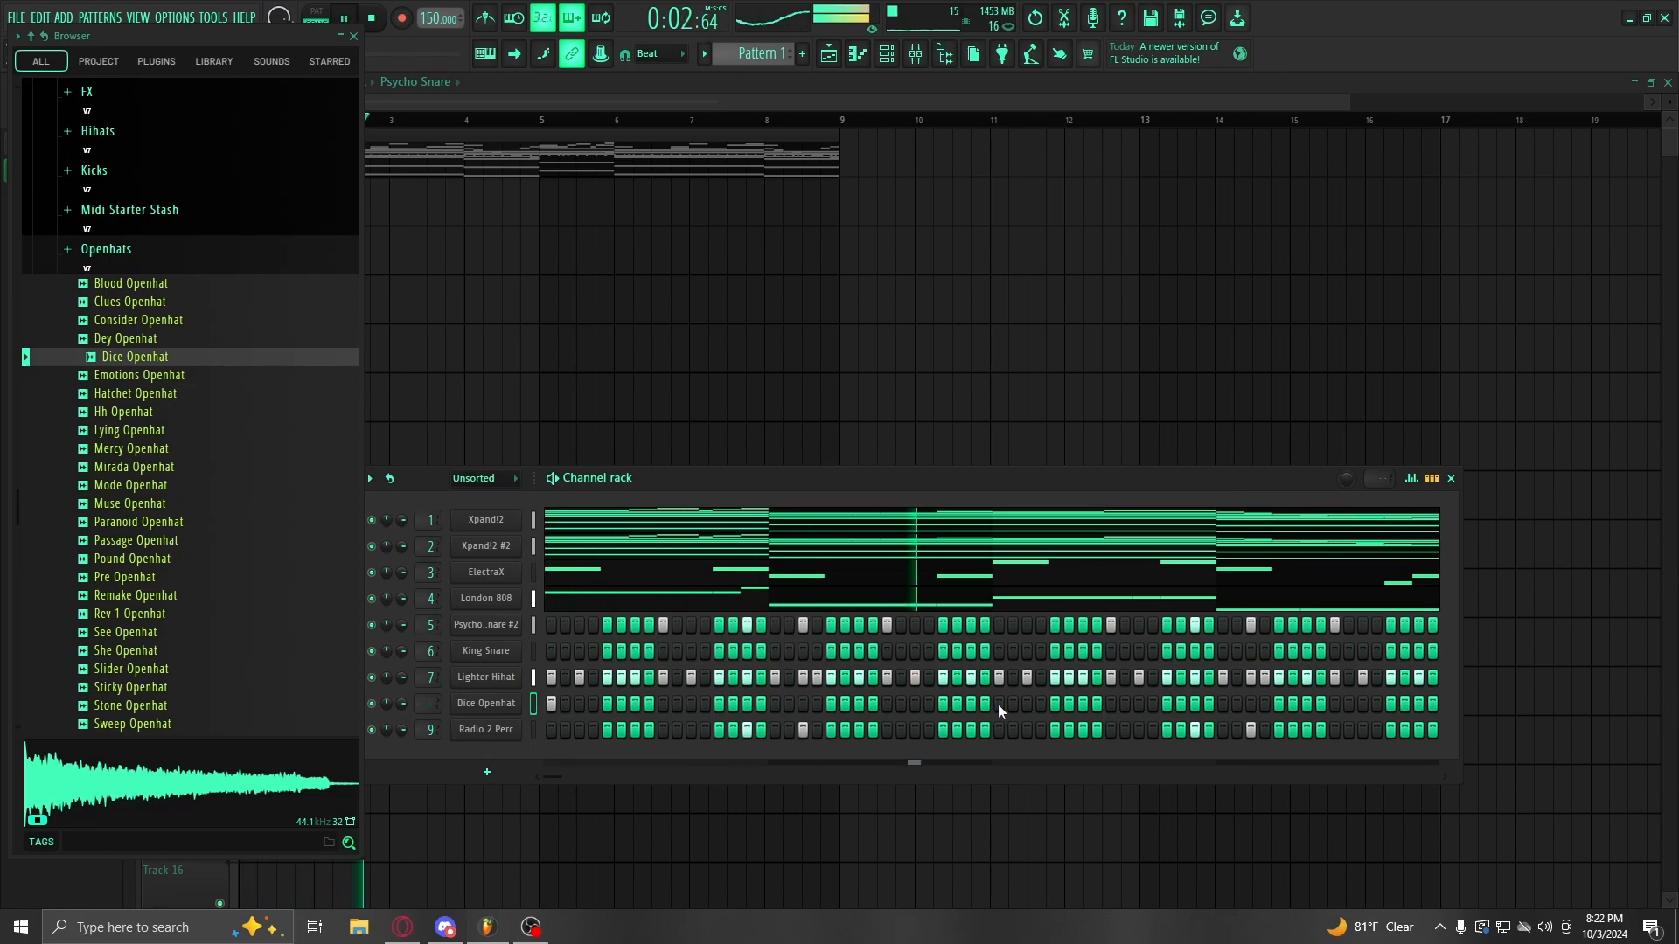
Step: Add an open-hat step and swap channel 8 to the crosshair open hat sample
left_click(1026, 704)
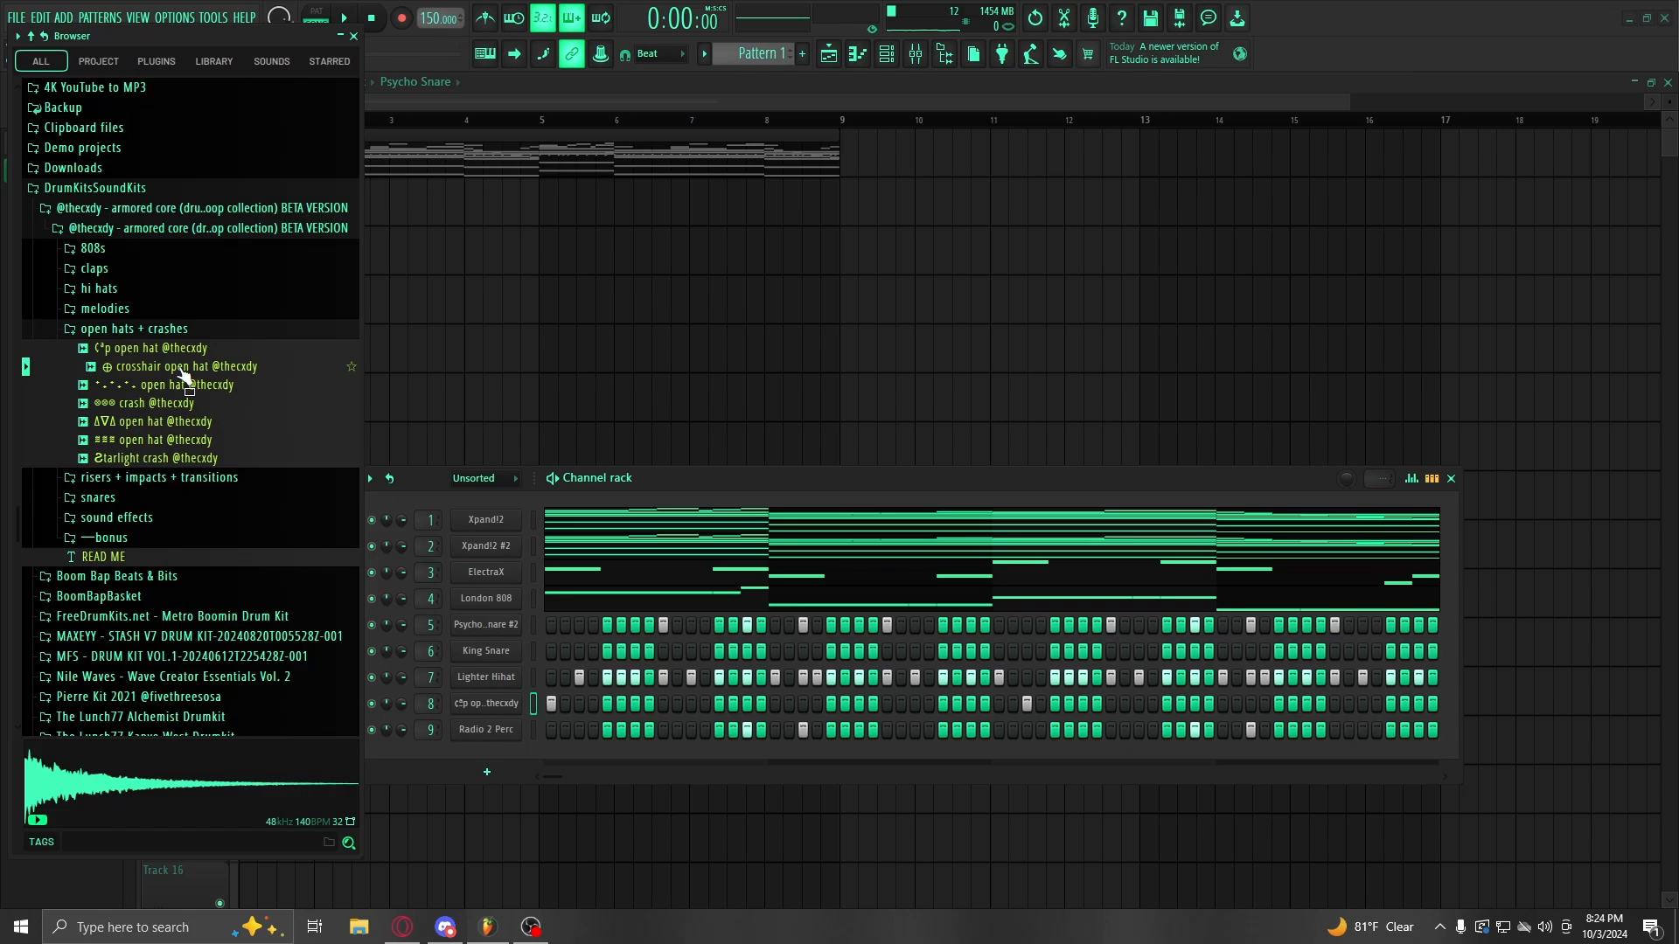
left_click_drag(184, 376, 484, 700)
key("space")
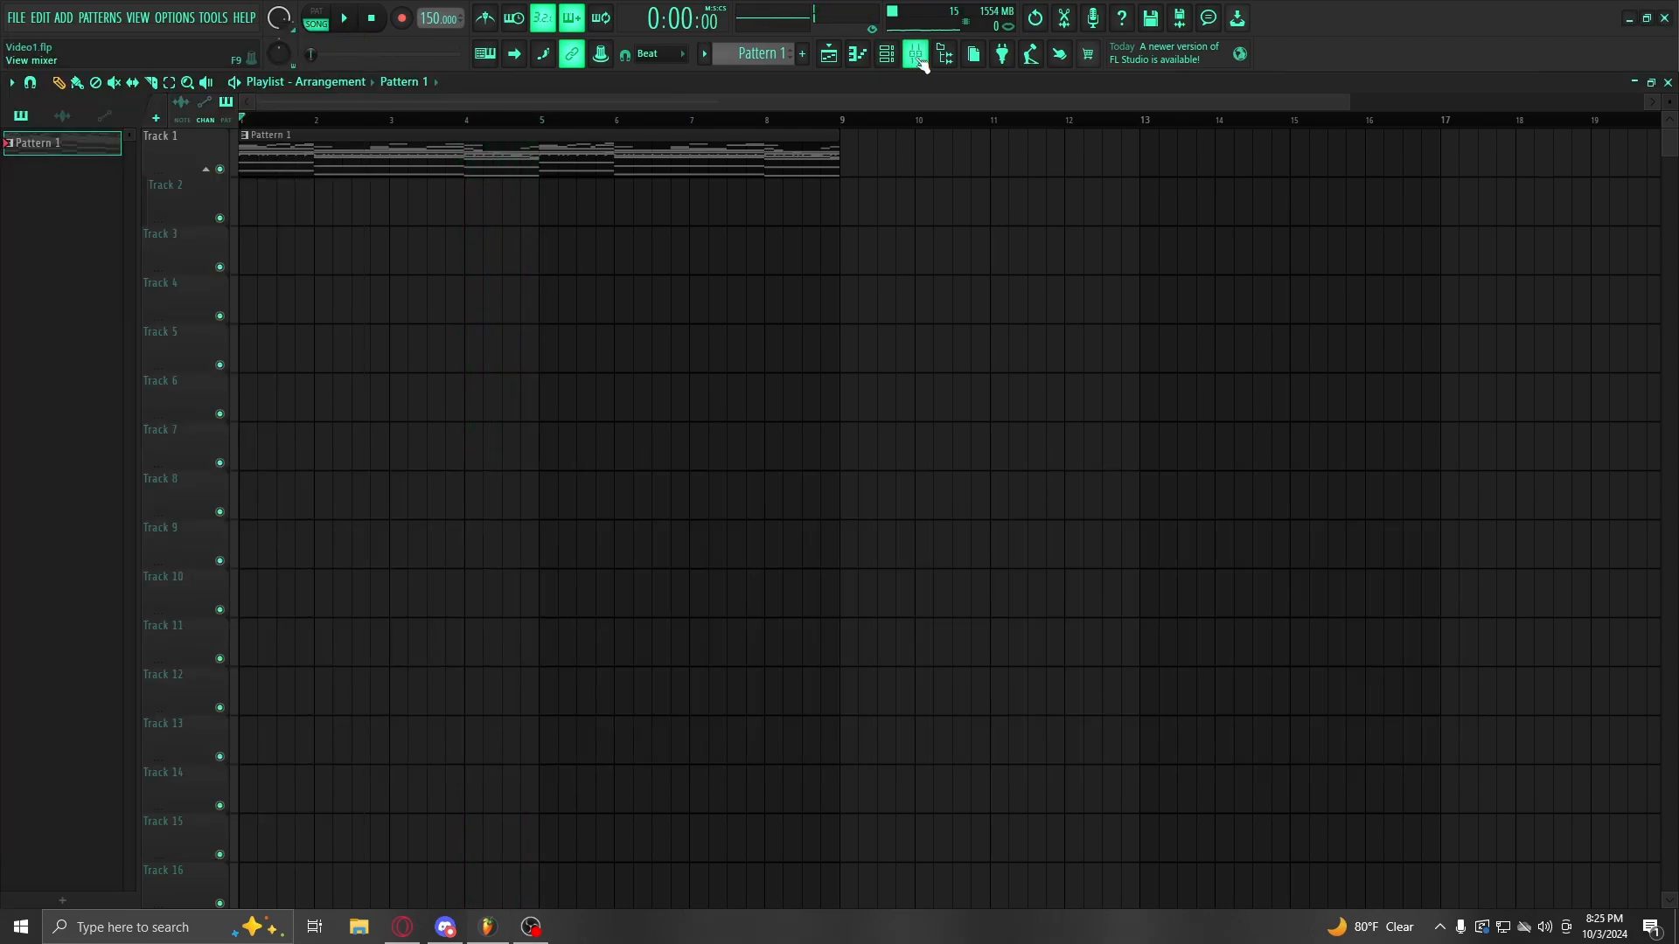
Step: Route the drum Inserts 4–9 only to Insert 10, not Master
left_click(913, 58)
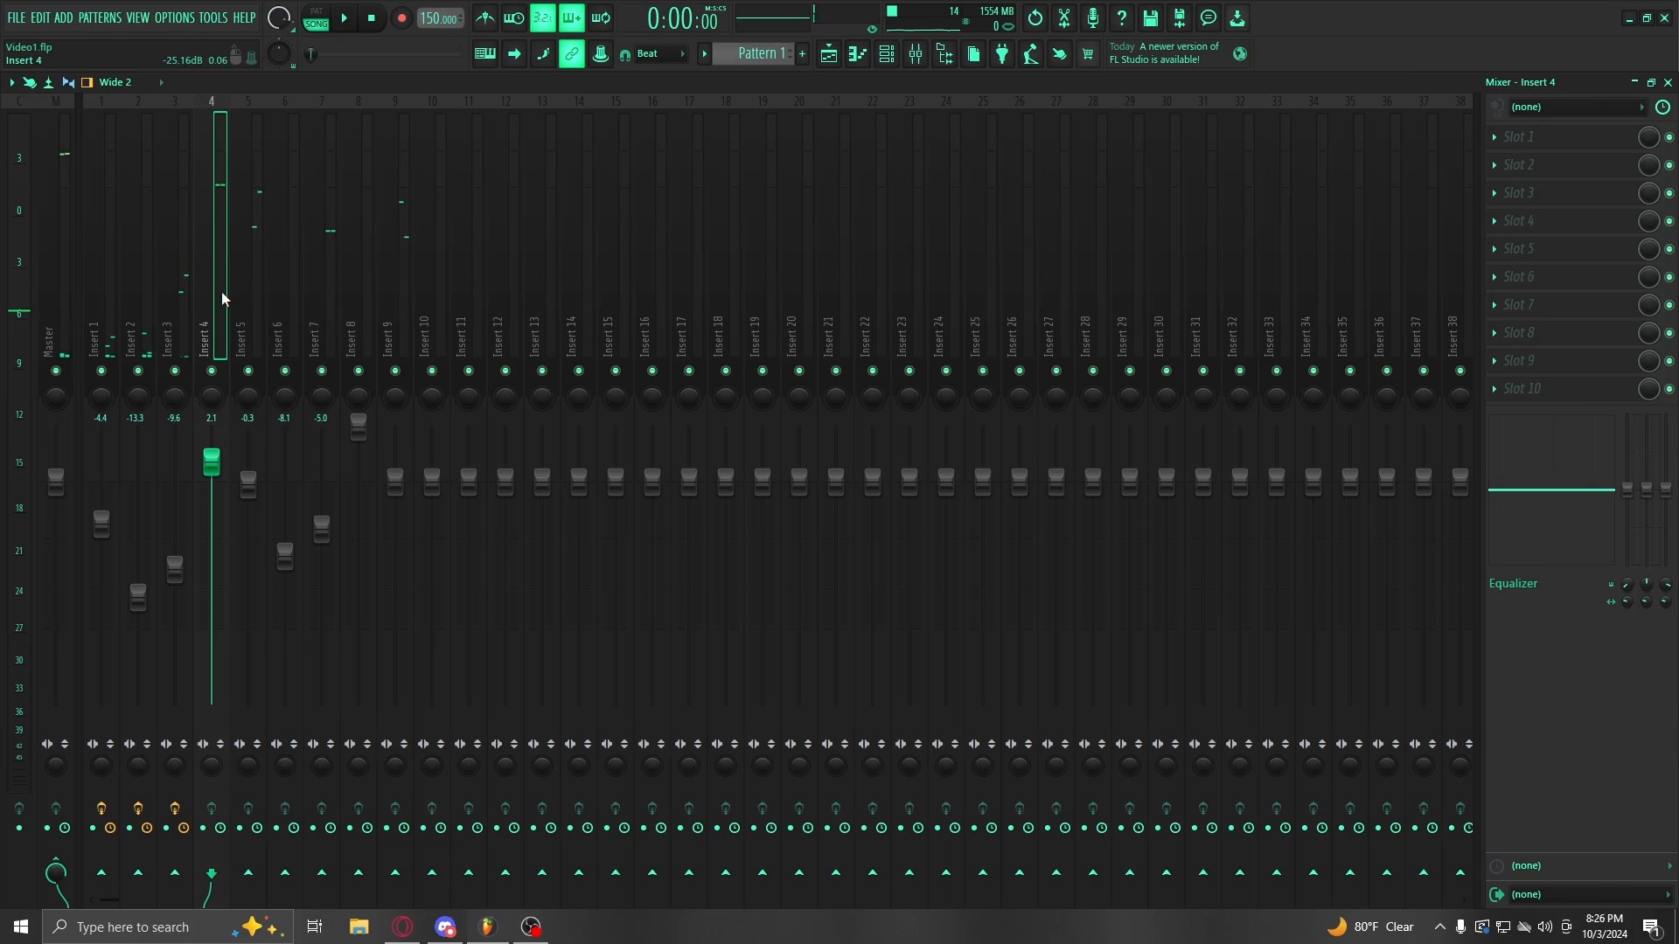
left_click_drag(236, 299, 384, 336)
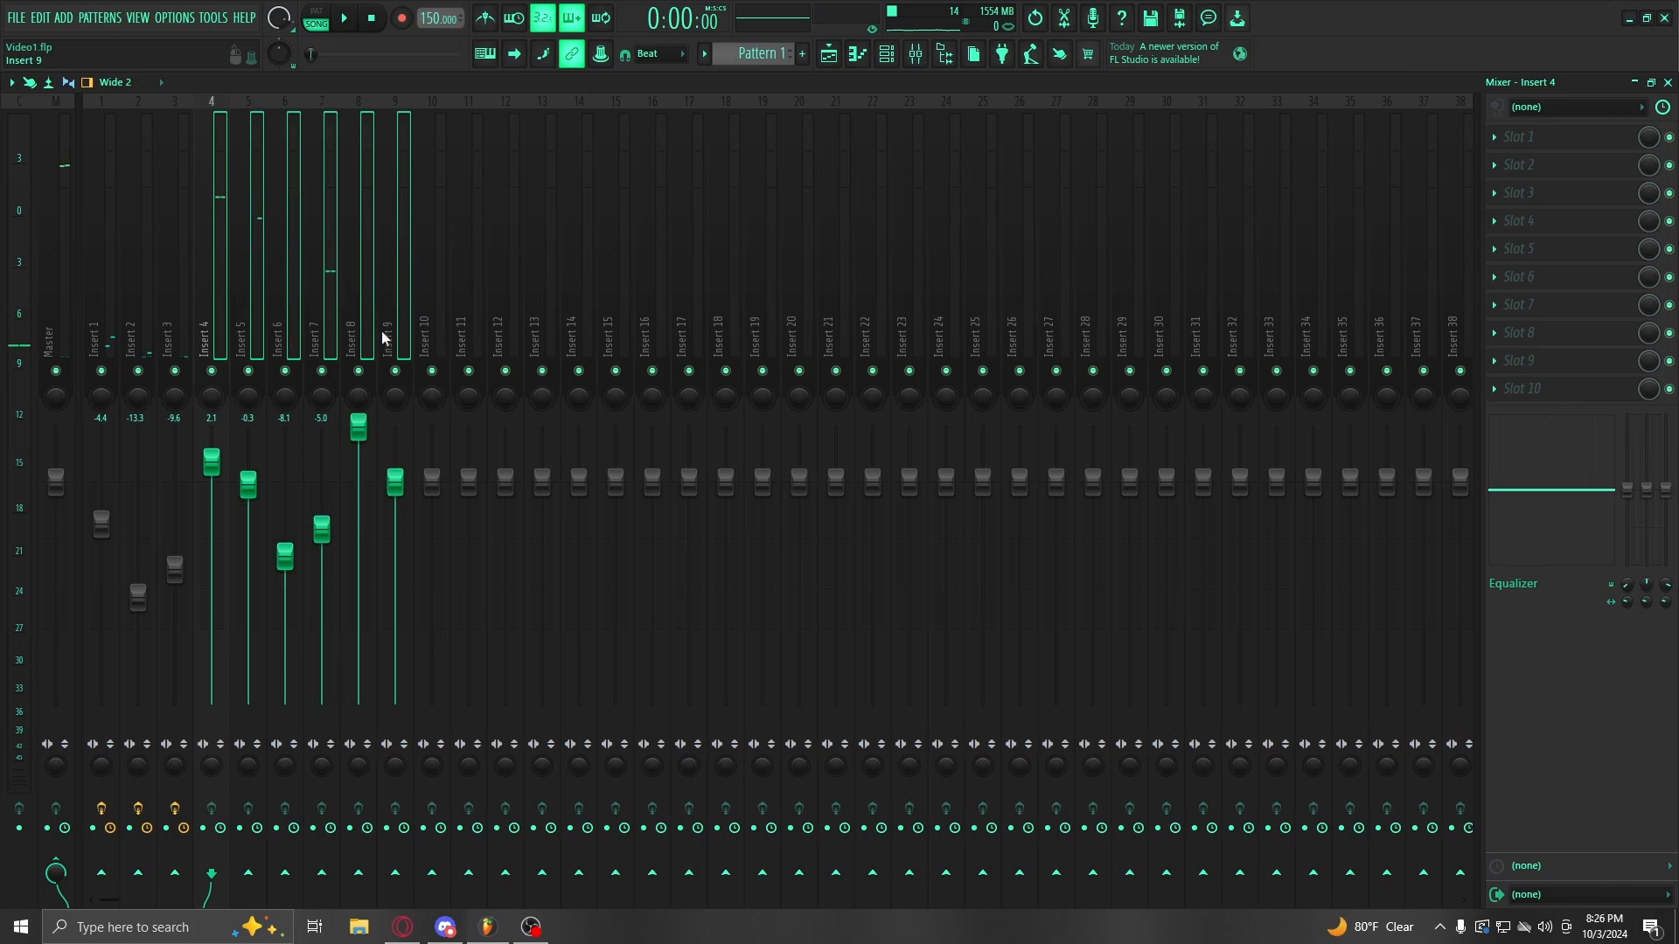
right_click(434, 876)
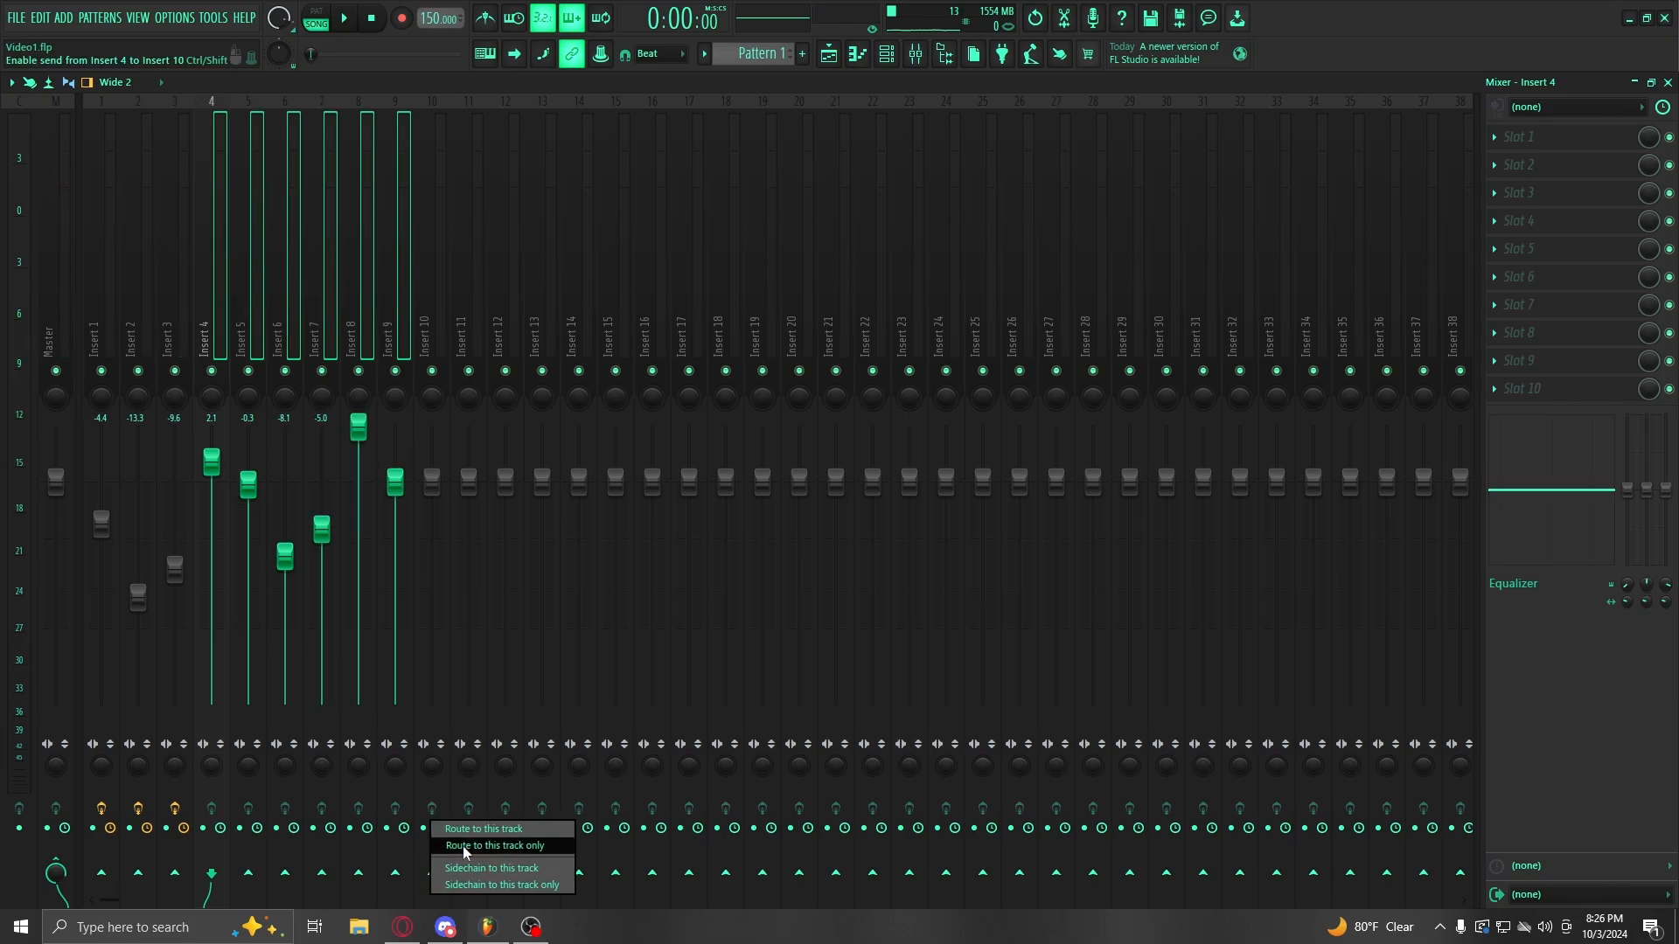
left_click(481, 829)
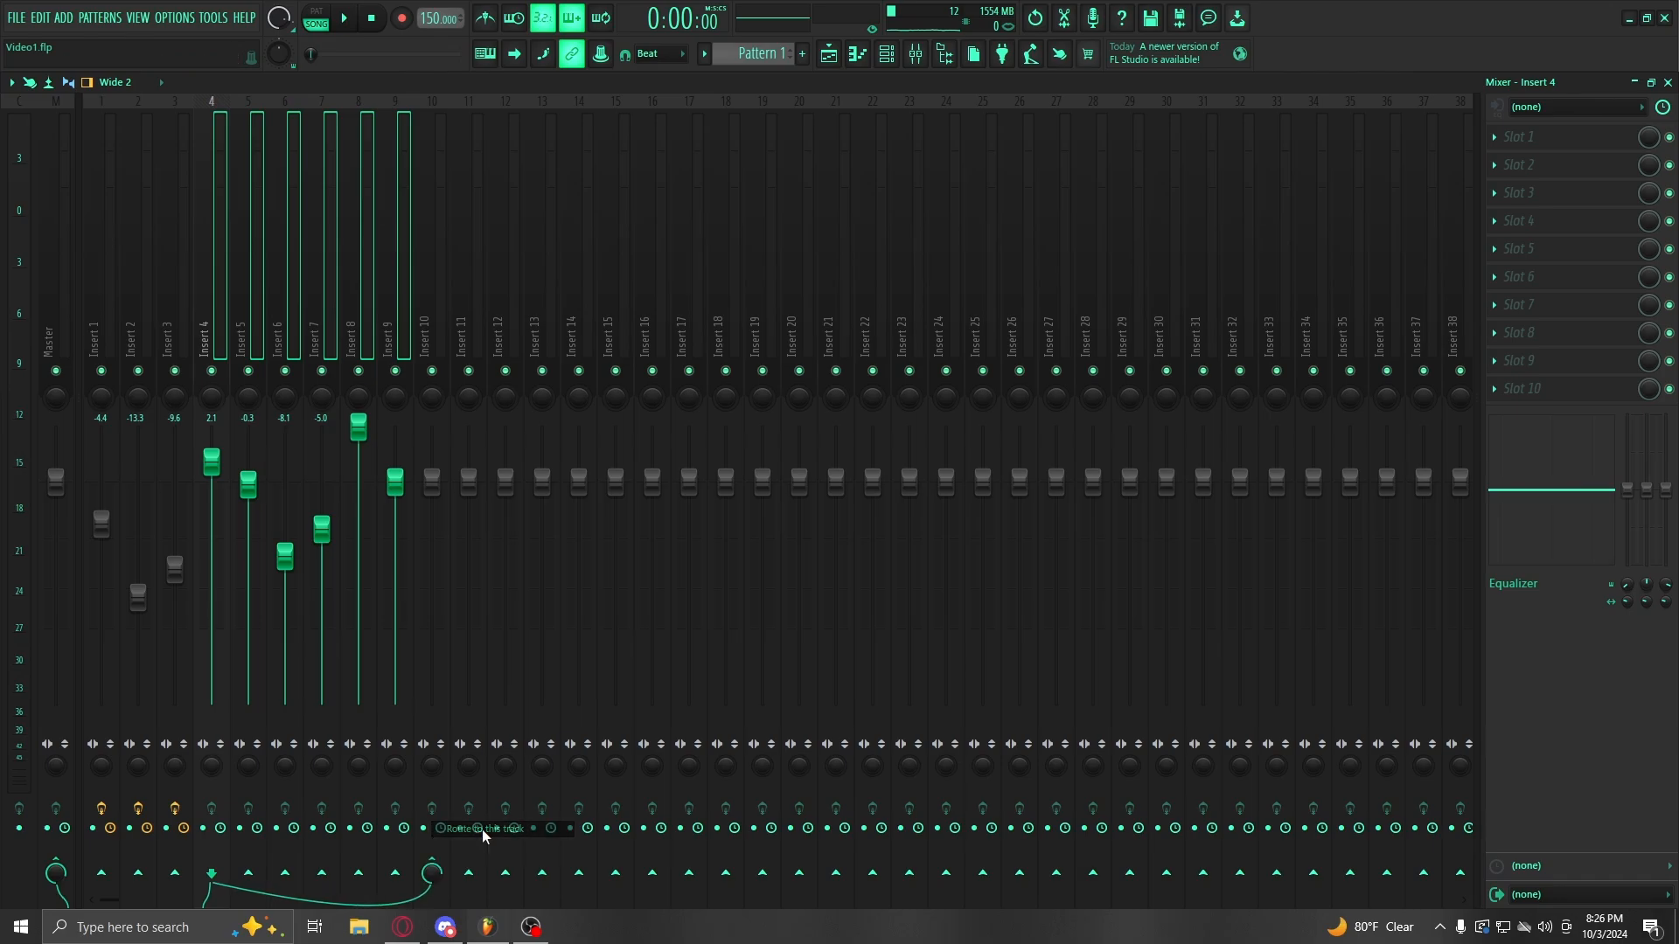
right_click(434, 860)
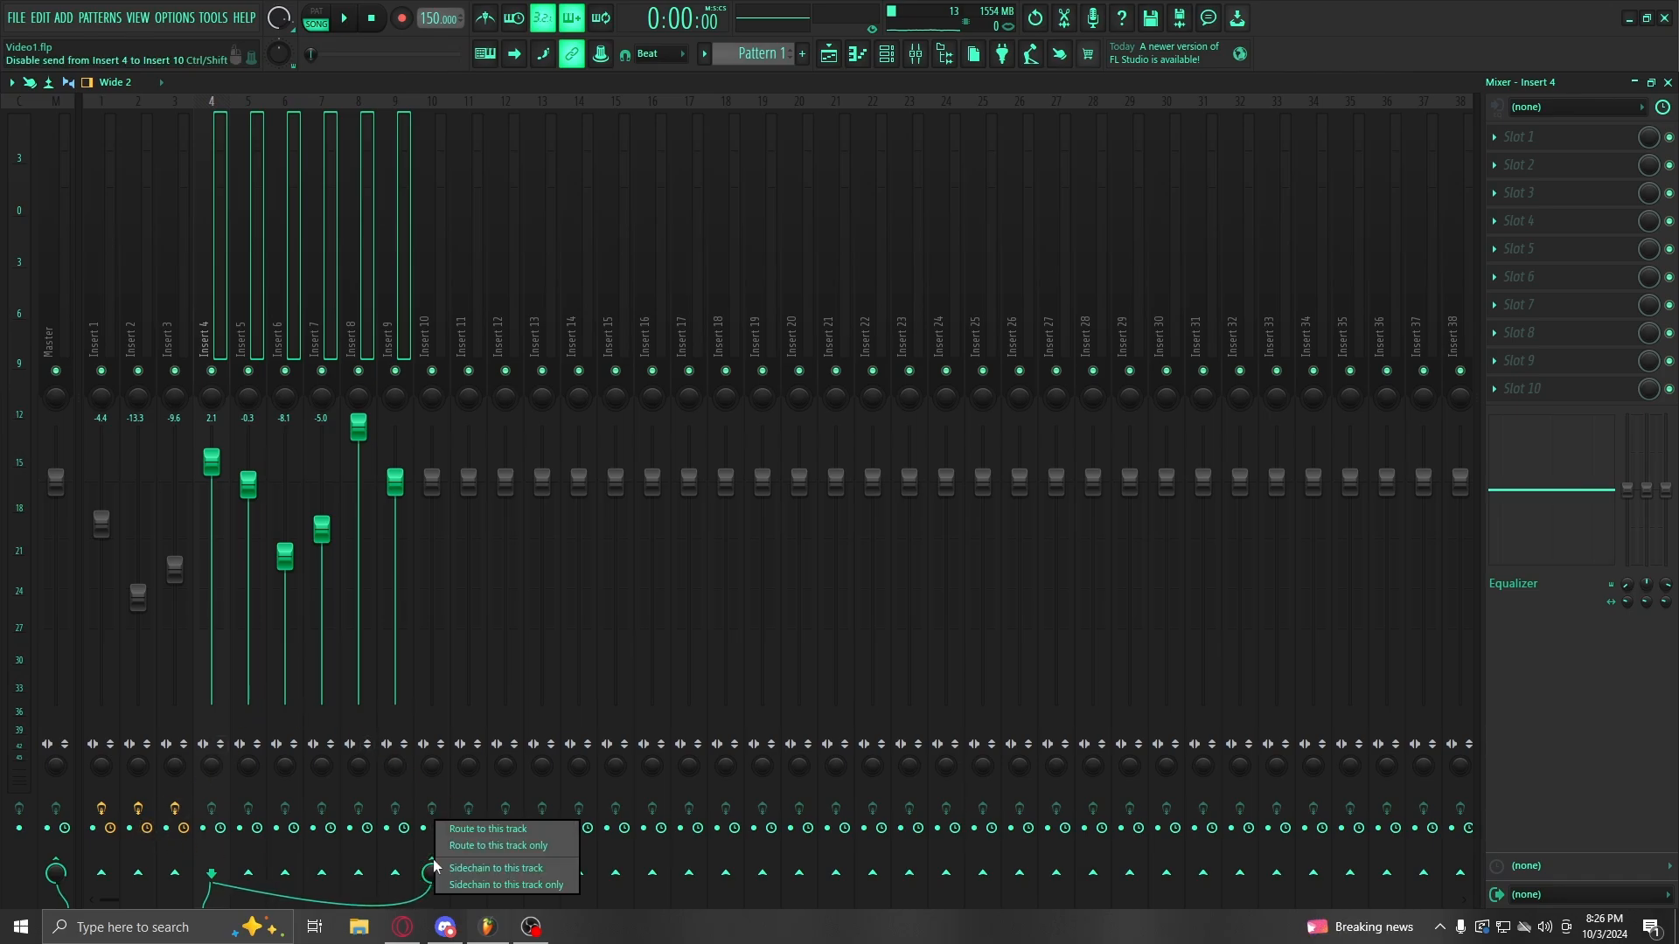
left_click(479, 847)
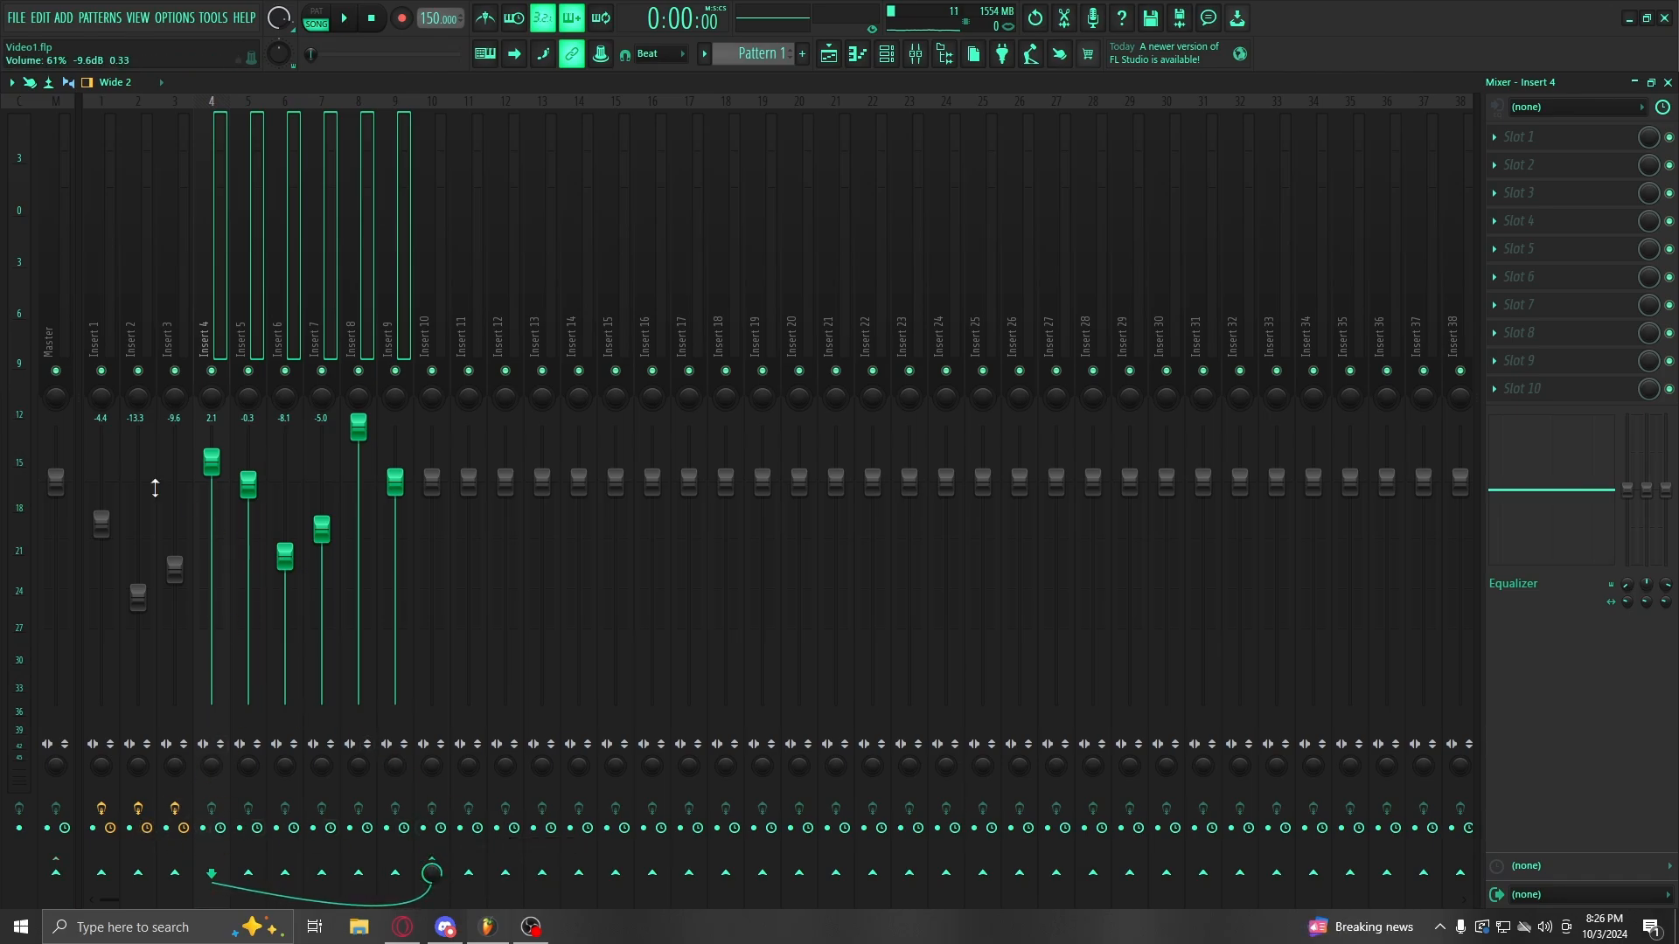
Step: Set Insert 10's drum-bus level to about -1.9 dB
key("space")
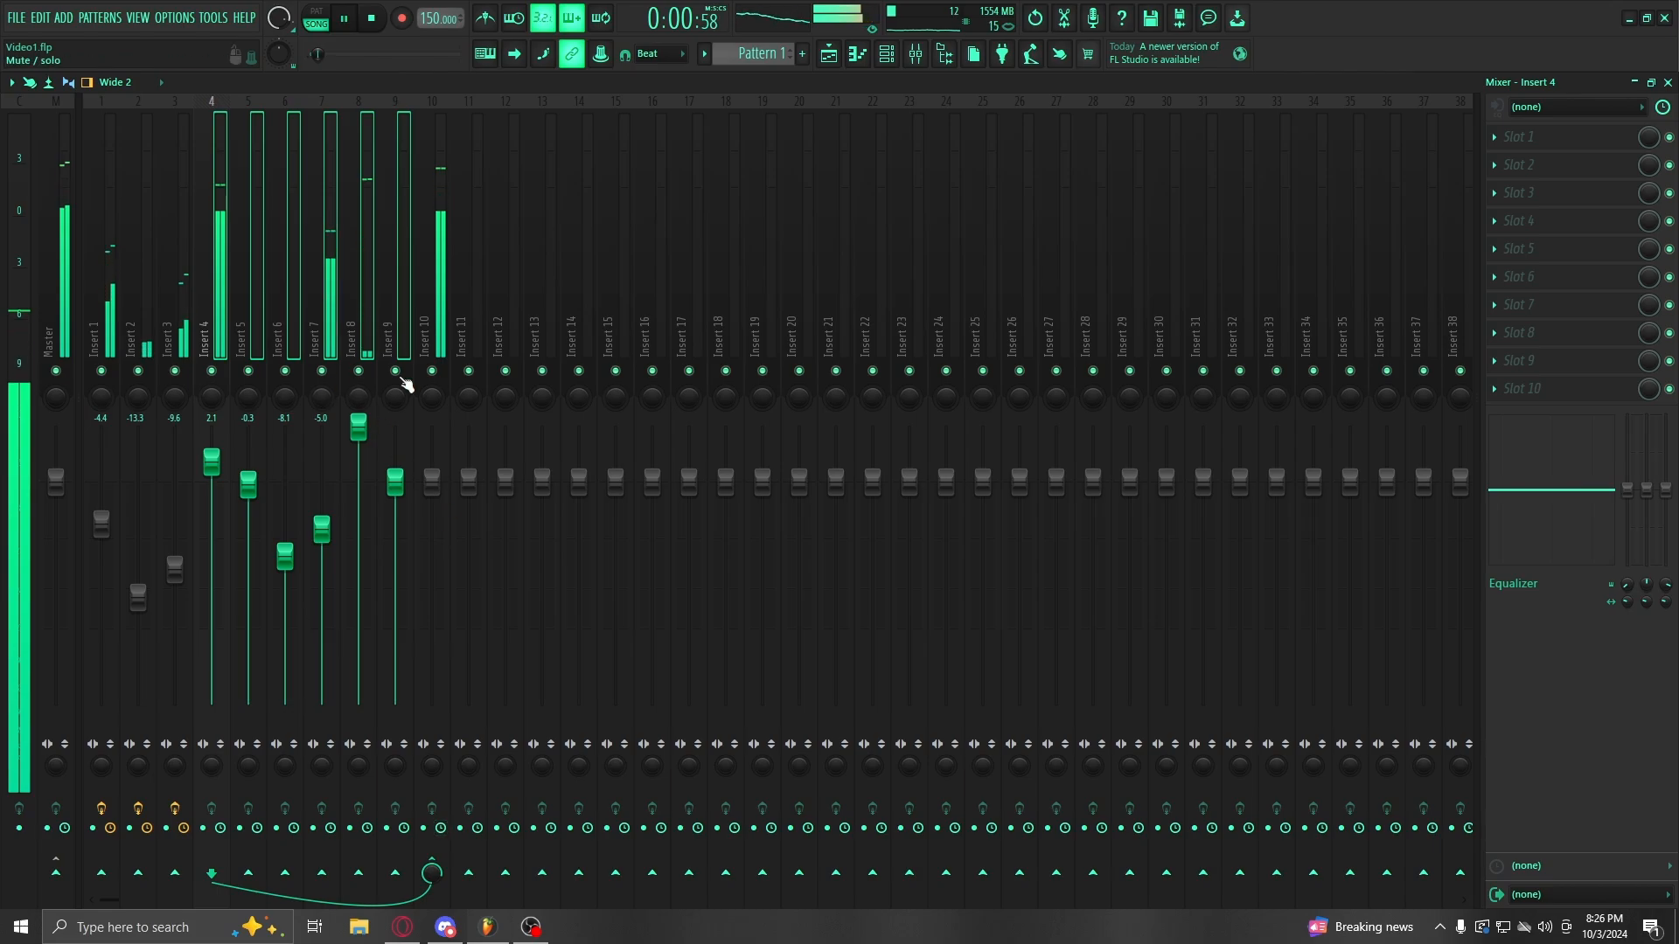
mouse_move(432, 480)
left_mouse_down()
mouse_move(432, 435)
mouse_move(432, 696)
mouse_move(432, 501)
left_mouse_up()
key("space")
left_click_drag(104, 339, 158, 332)
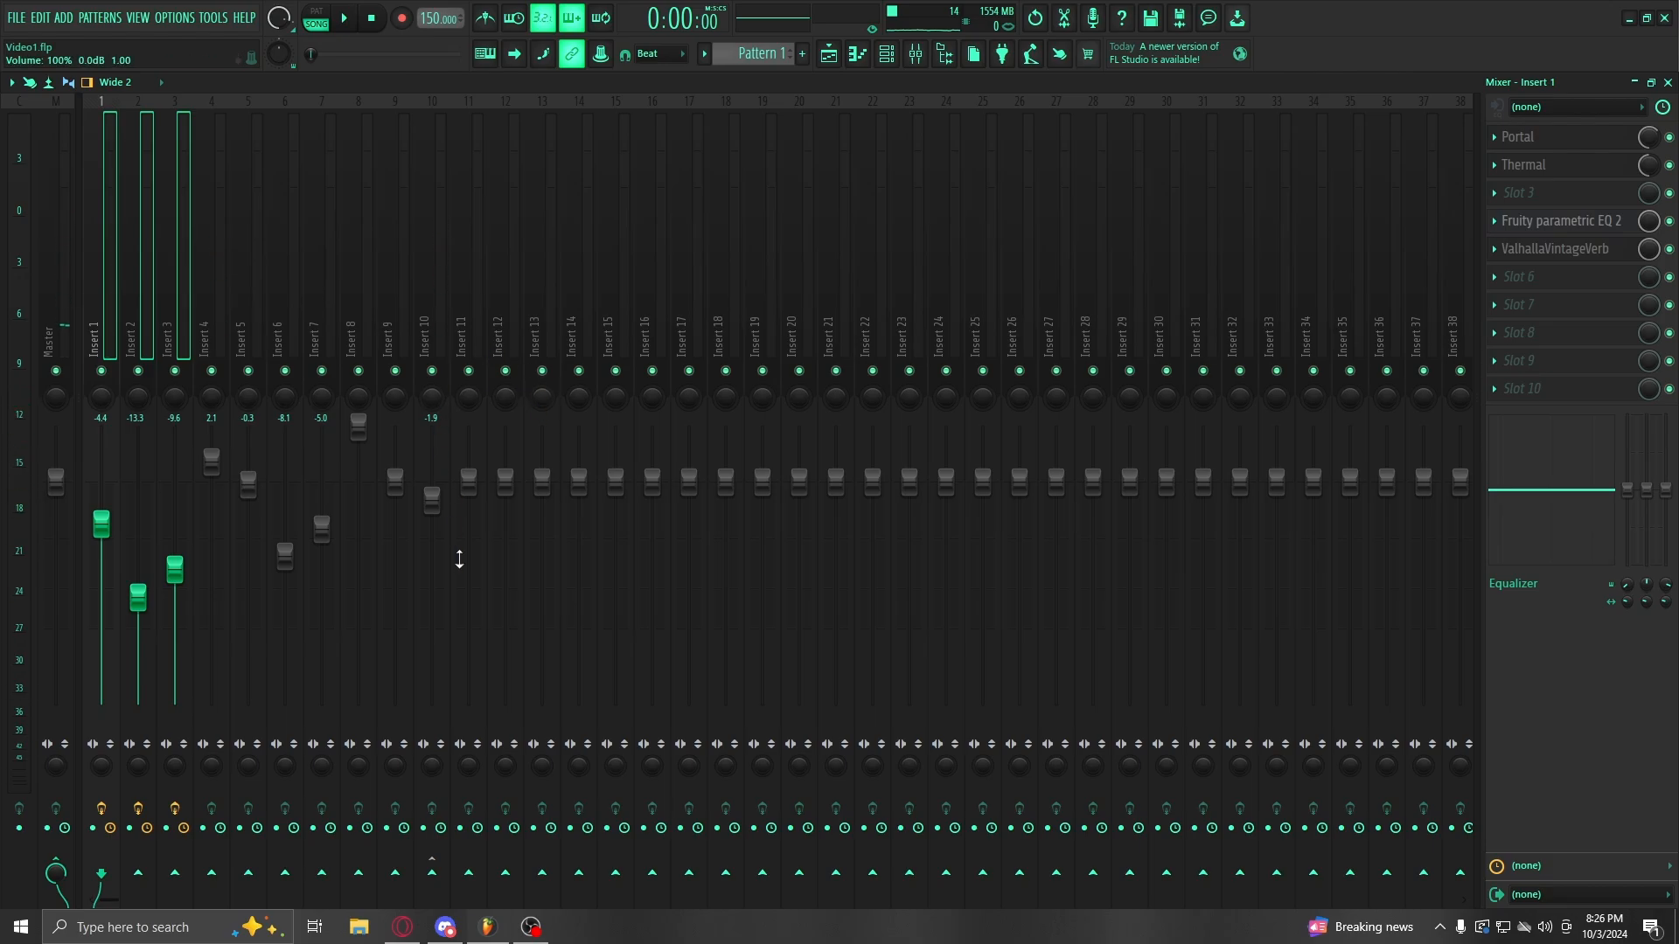
Step: Route Inserts 1–3 only to Insert 11, pull Inserts 4–10 down, raise Insert 4
right_click(469, 874)
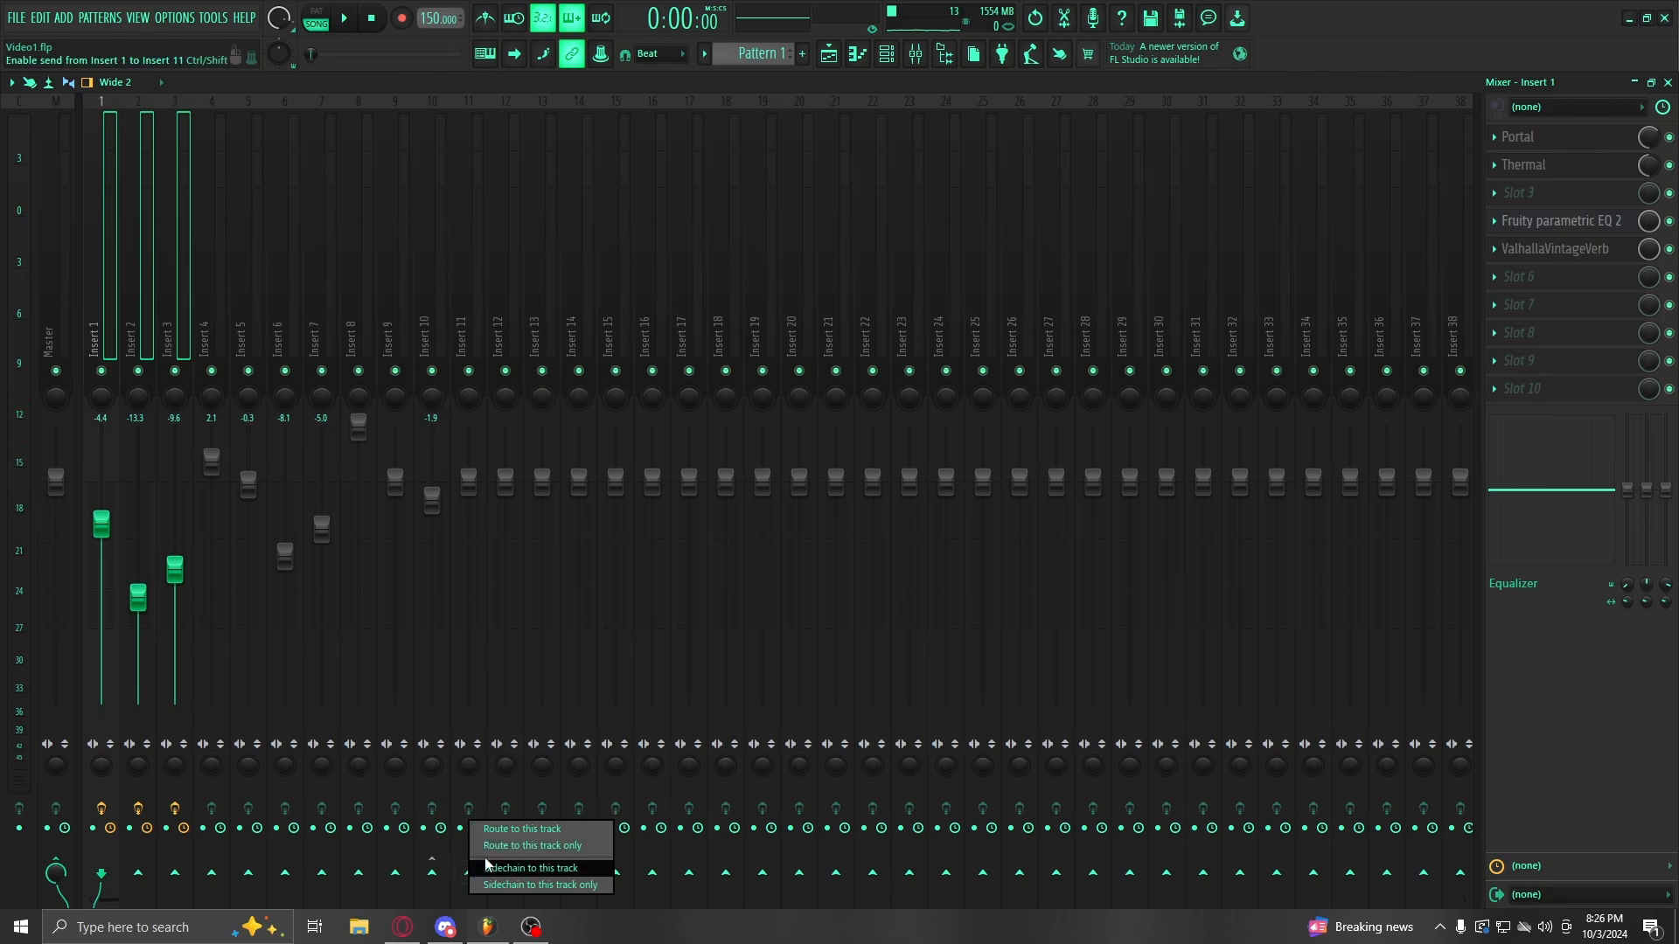
left_click(578, 862)
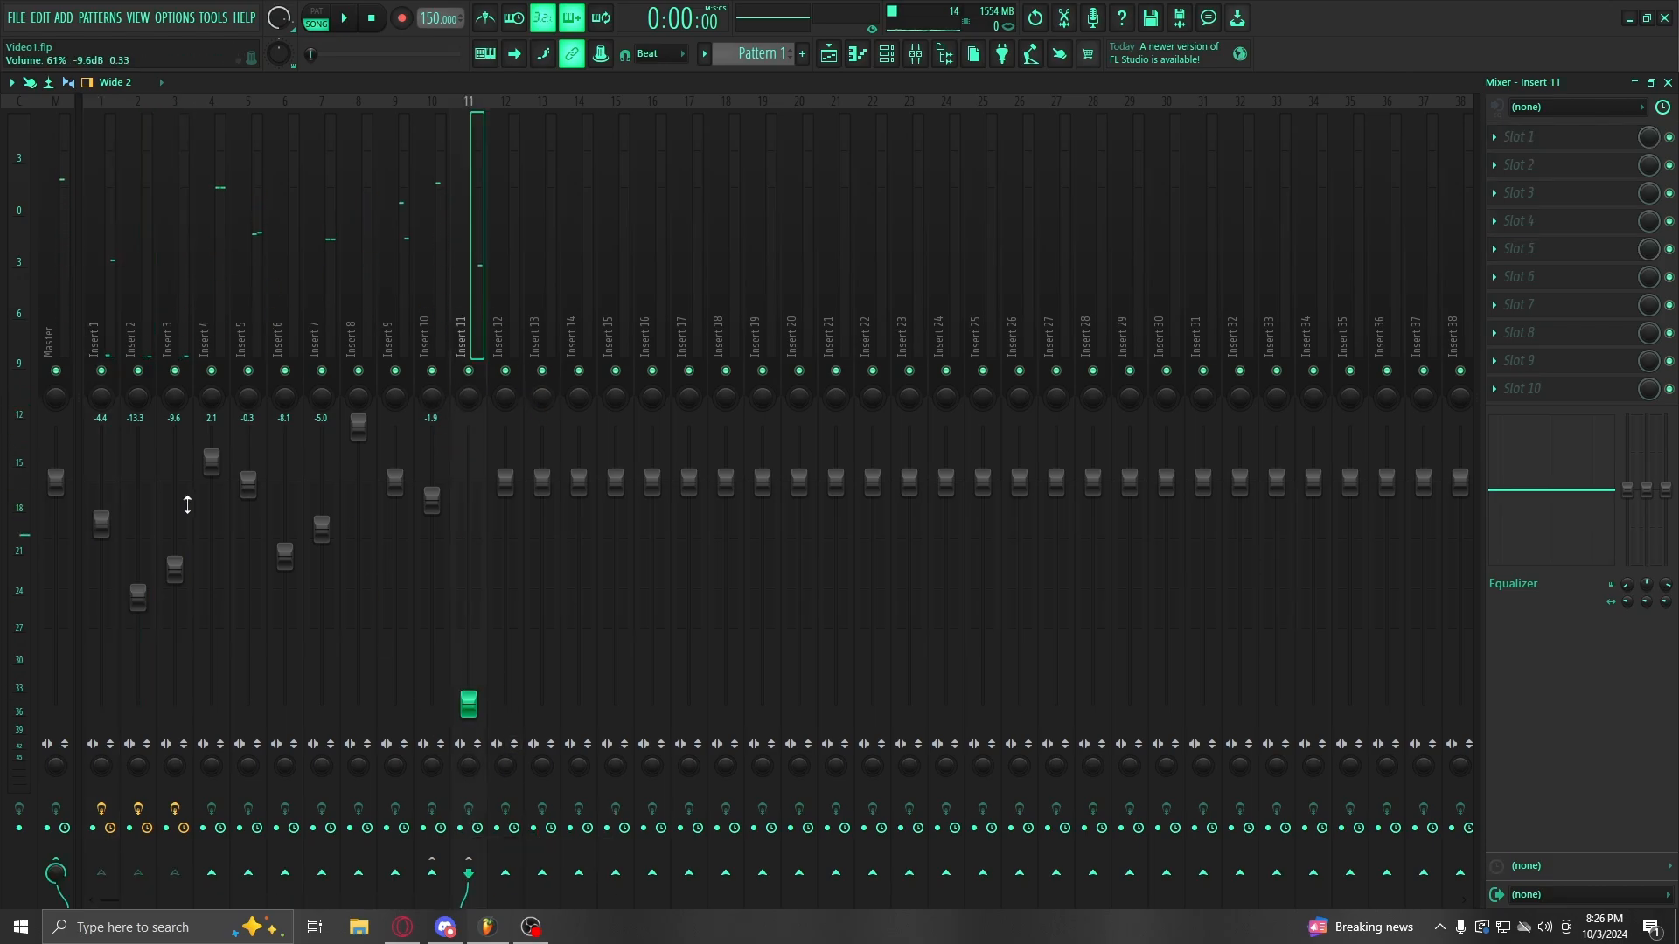
left_click_drag(212, 339, 432, 332)
left_click_drag(359, 426, 359, 705)
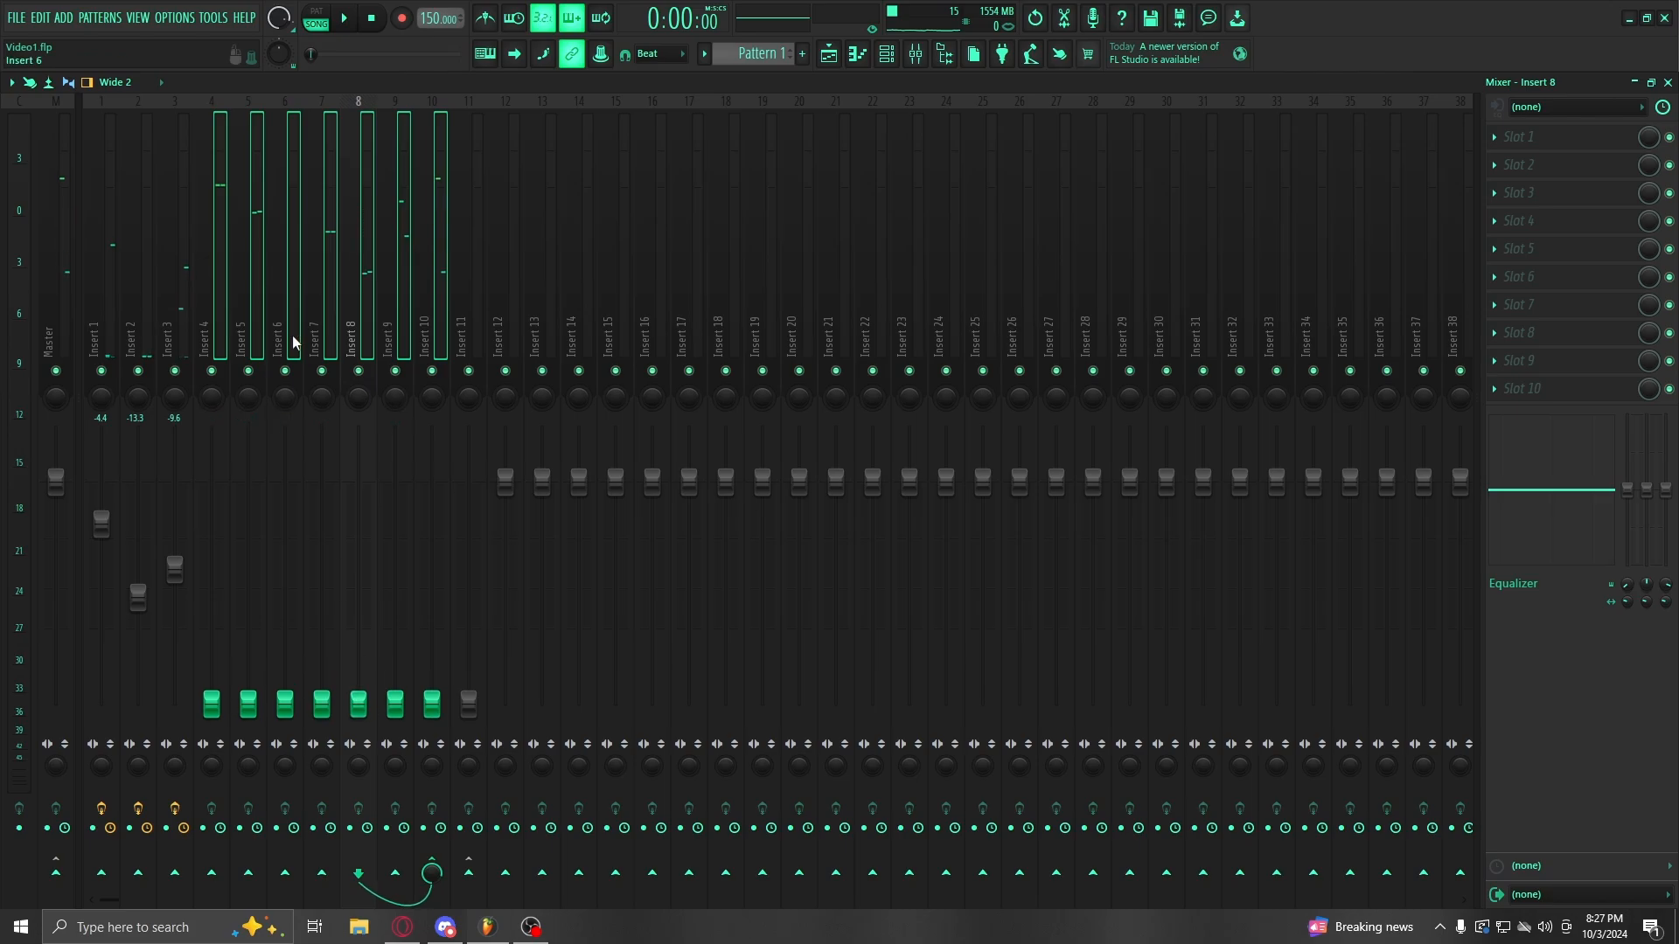
left_click(310, 339)
left_click_drag(212, 705, 213, 530)
key("space")
Step: Set Insert 10 to 0 dB, Insert 4 to -2.4 dB and Insert 5 to -5.2 dB, and raise Inserts 7–8 together
left_click_drag(432, 486, 432, 482)
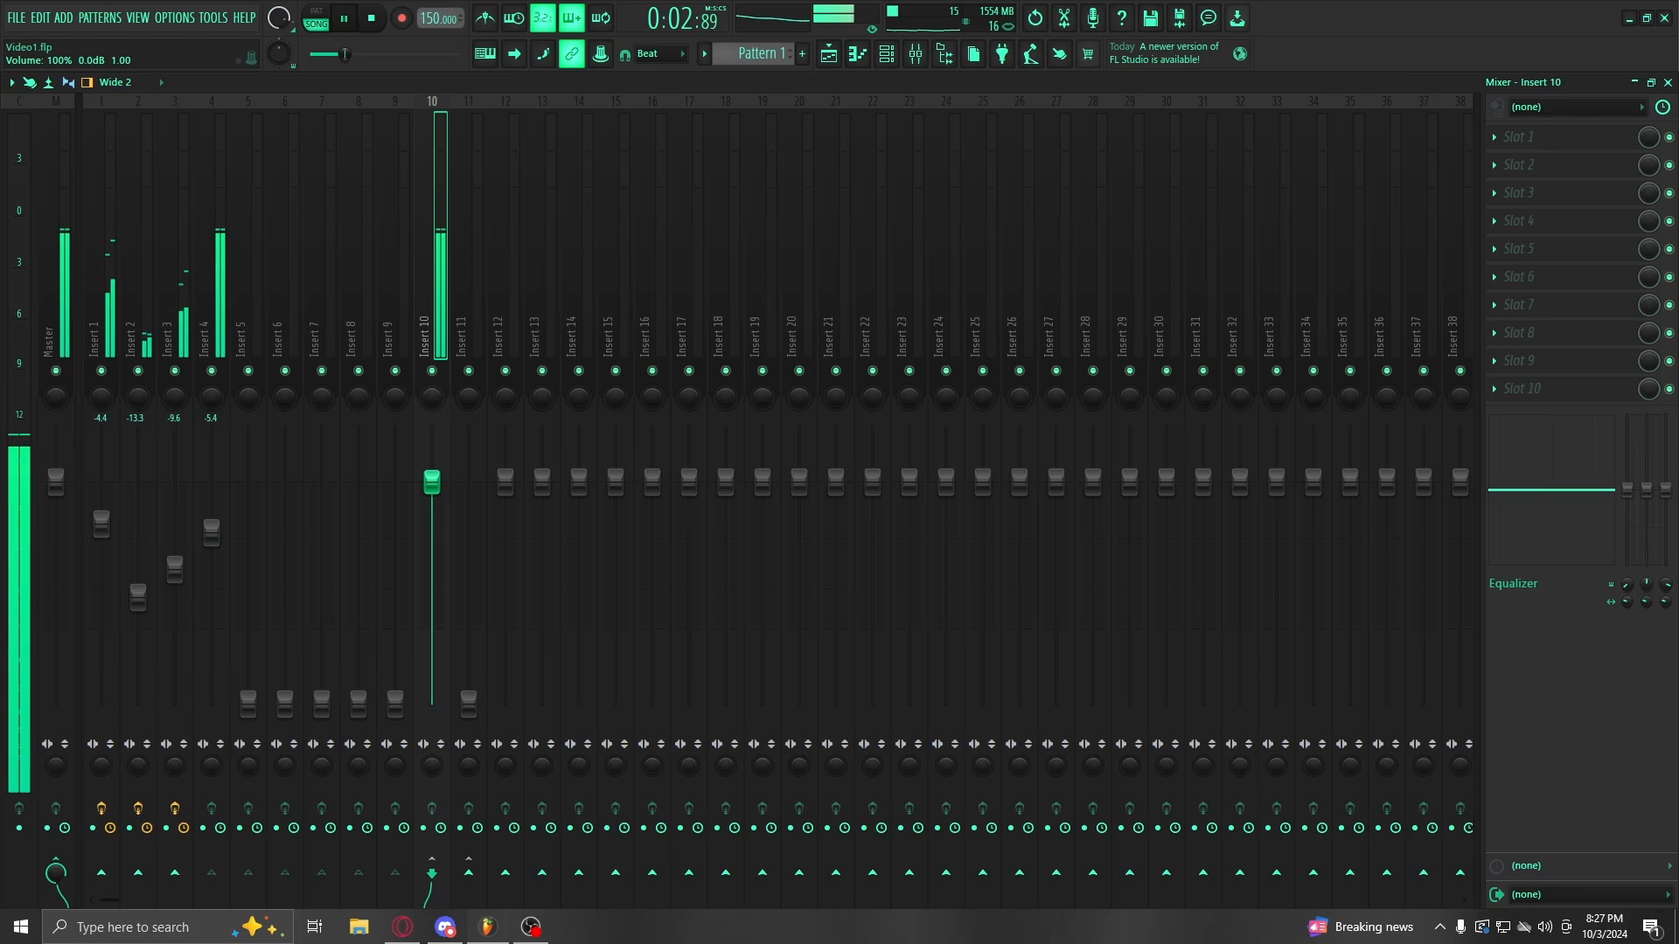
left_click_drag(212, 531, 211, 481)
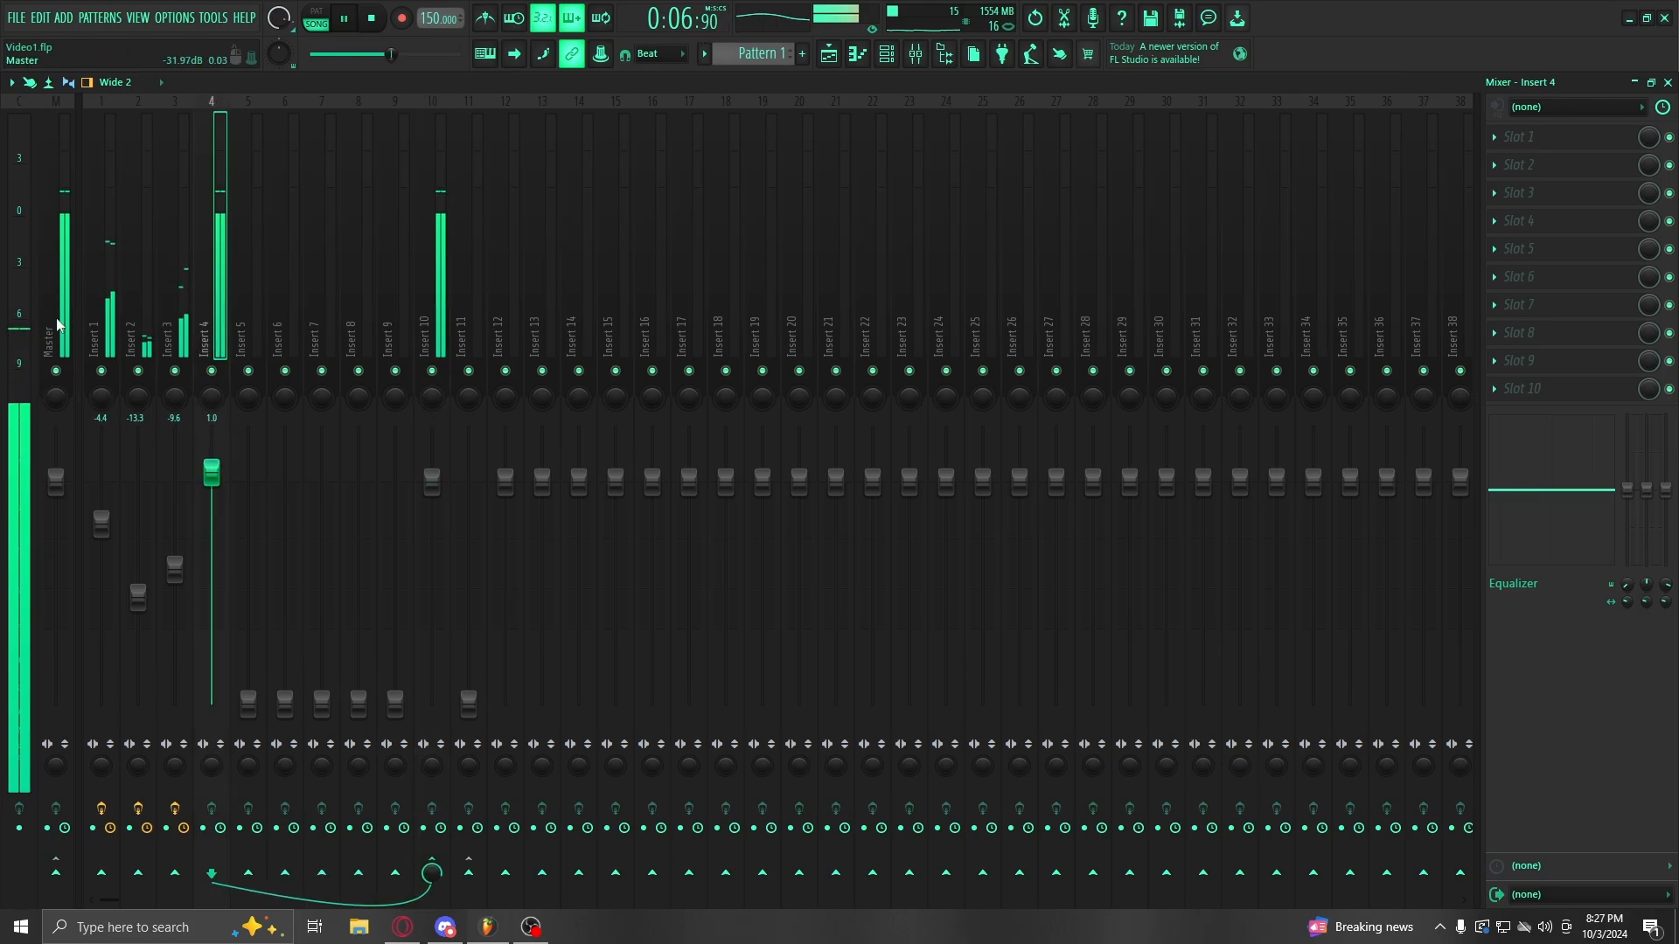
mouse_move(212, 473)
left_mouse_down()
mouse_move(212, 505)
mouse_move(211, 462)
left_mouse_up()
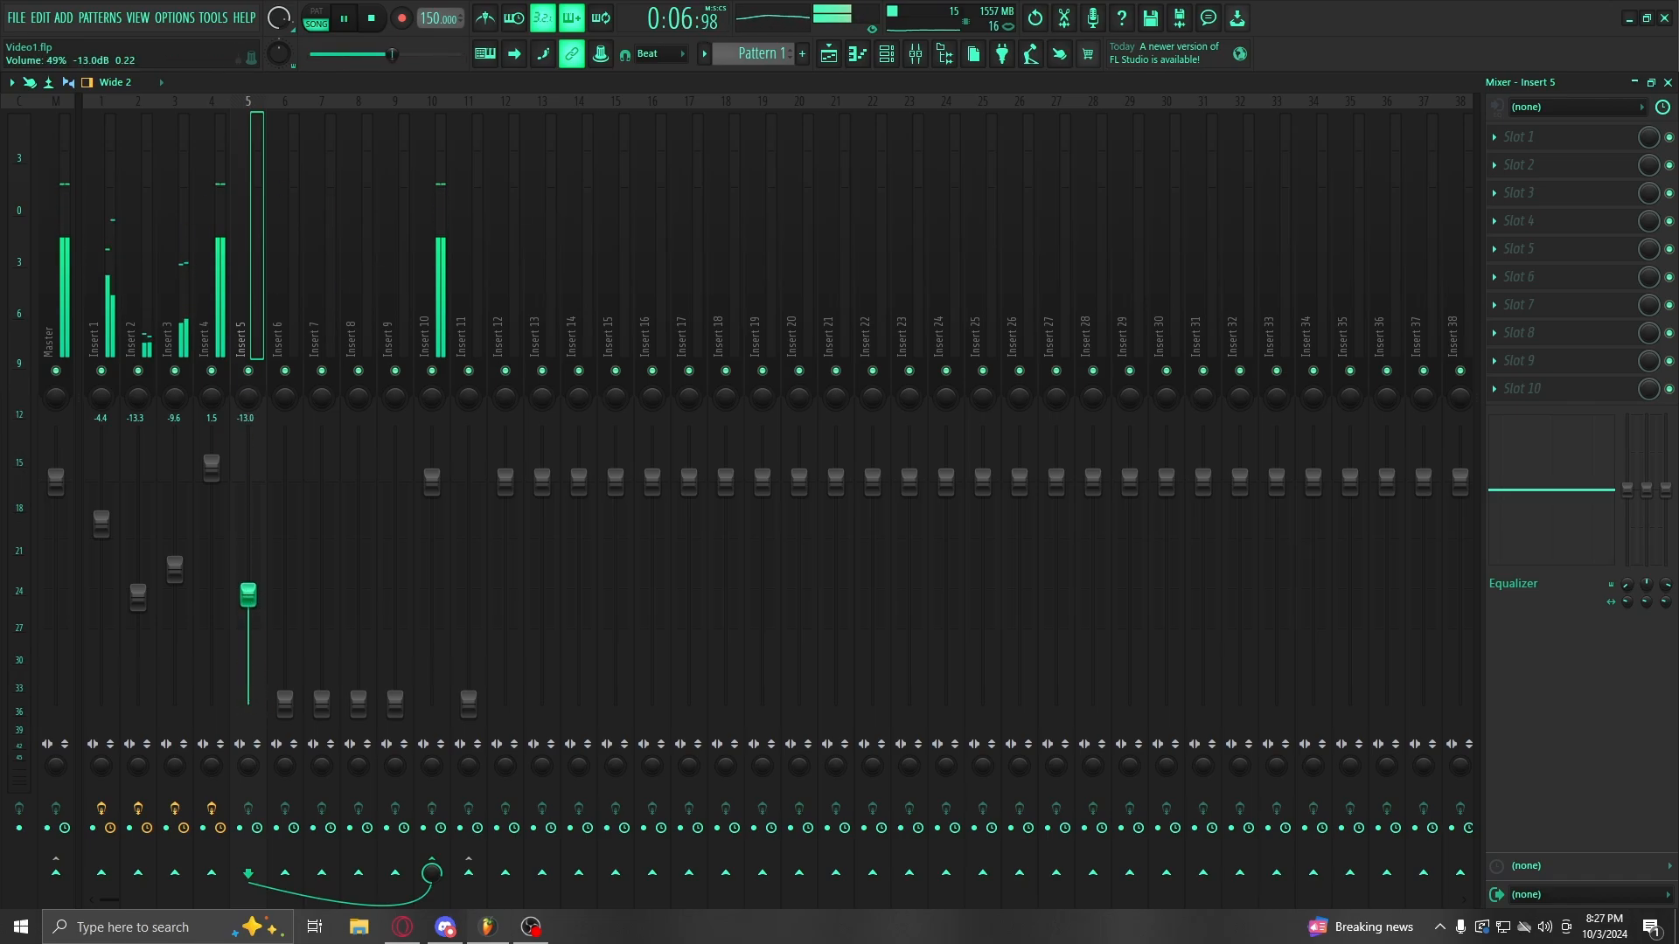
left_click_drag(249, 595, 249, 553)
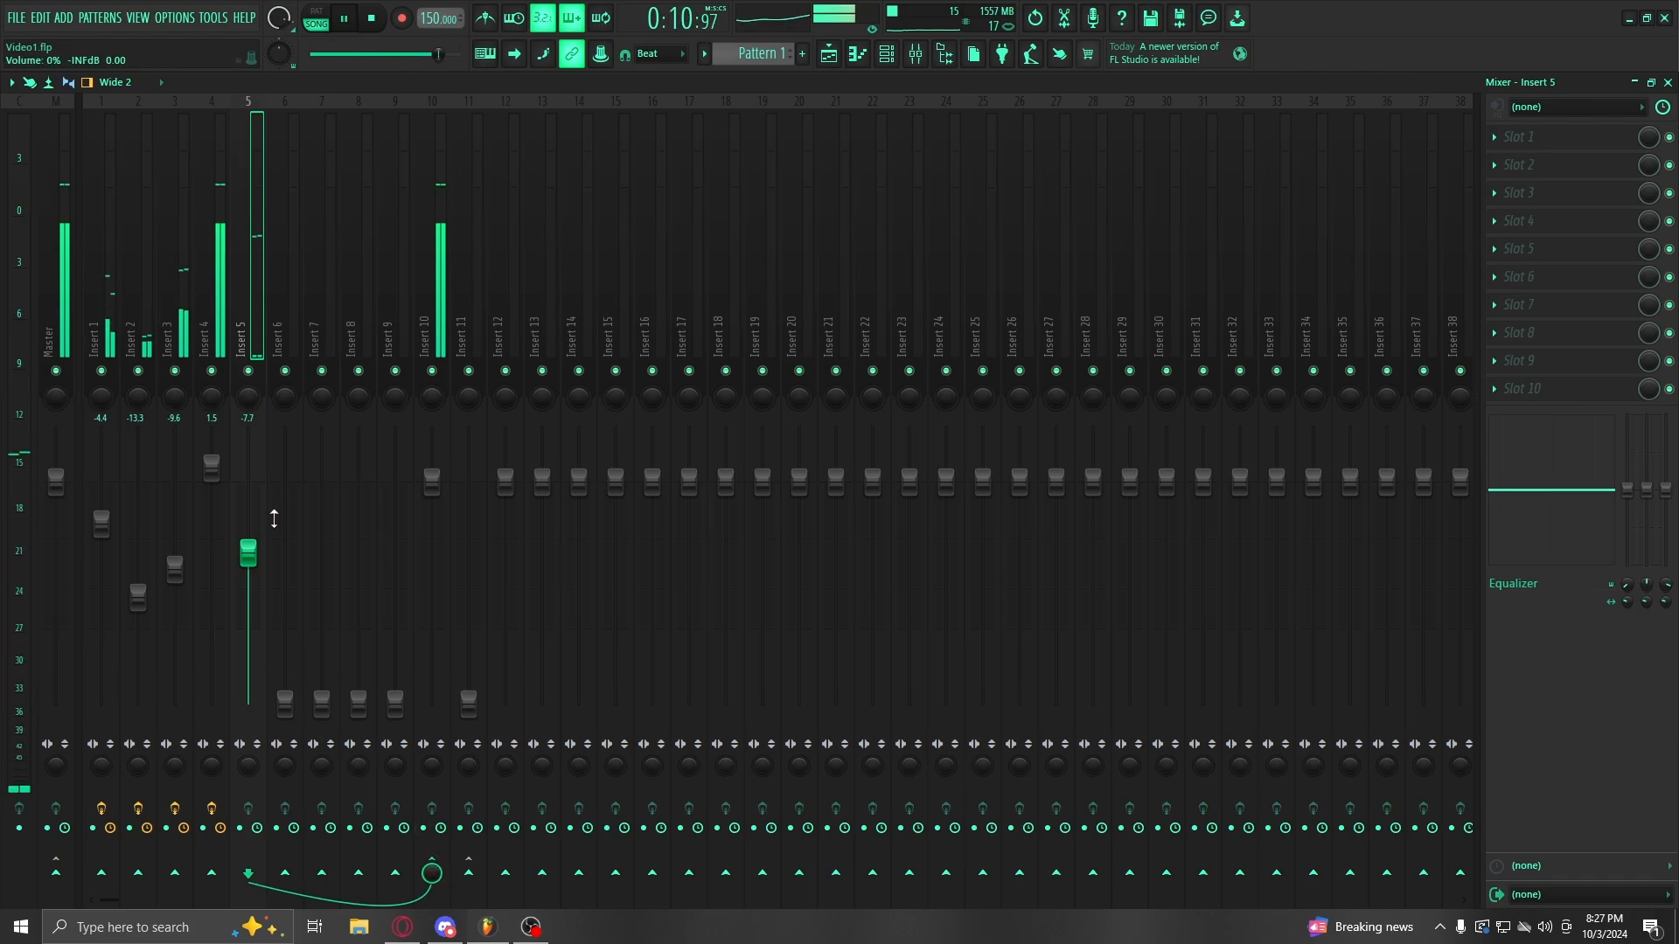
left_click_drag(248, 552, 249, 530)
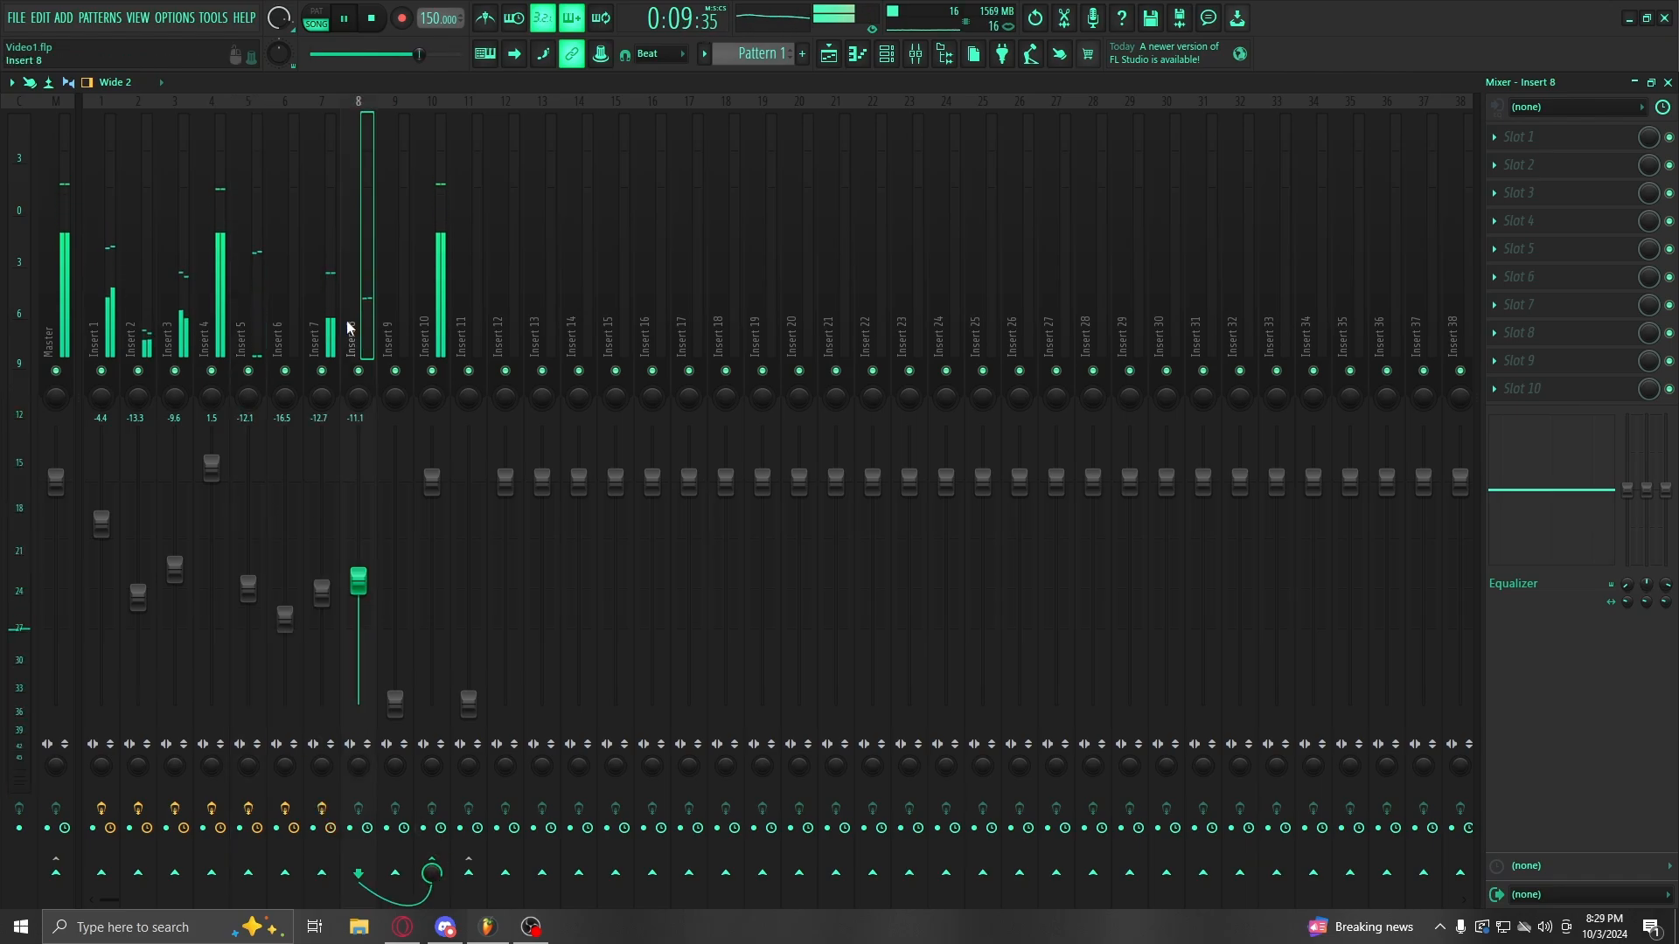
left_click(328, 280, "ctrl+shift")
left_click_drag(354, 583, 354, 559)
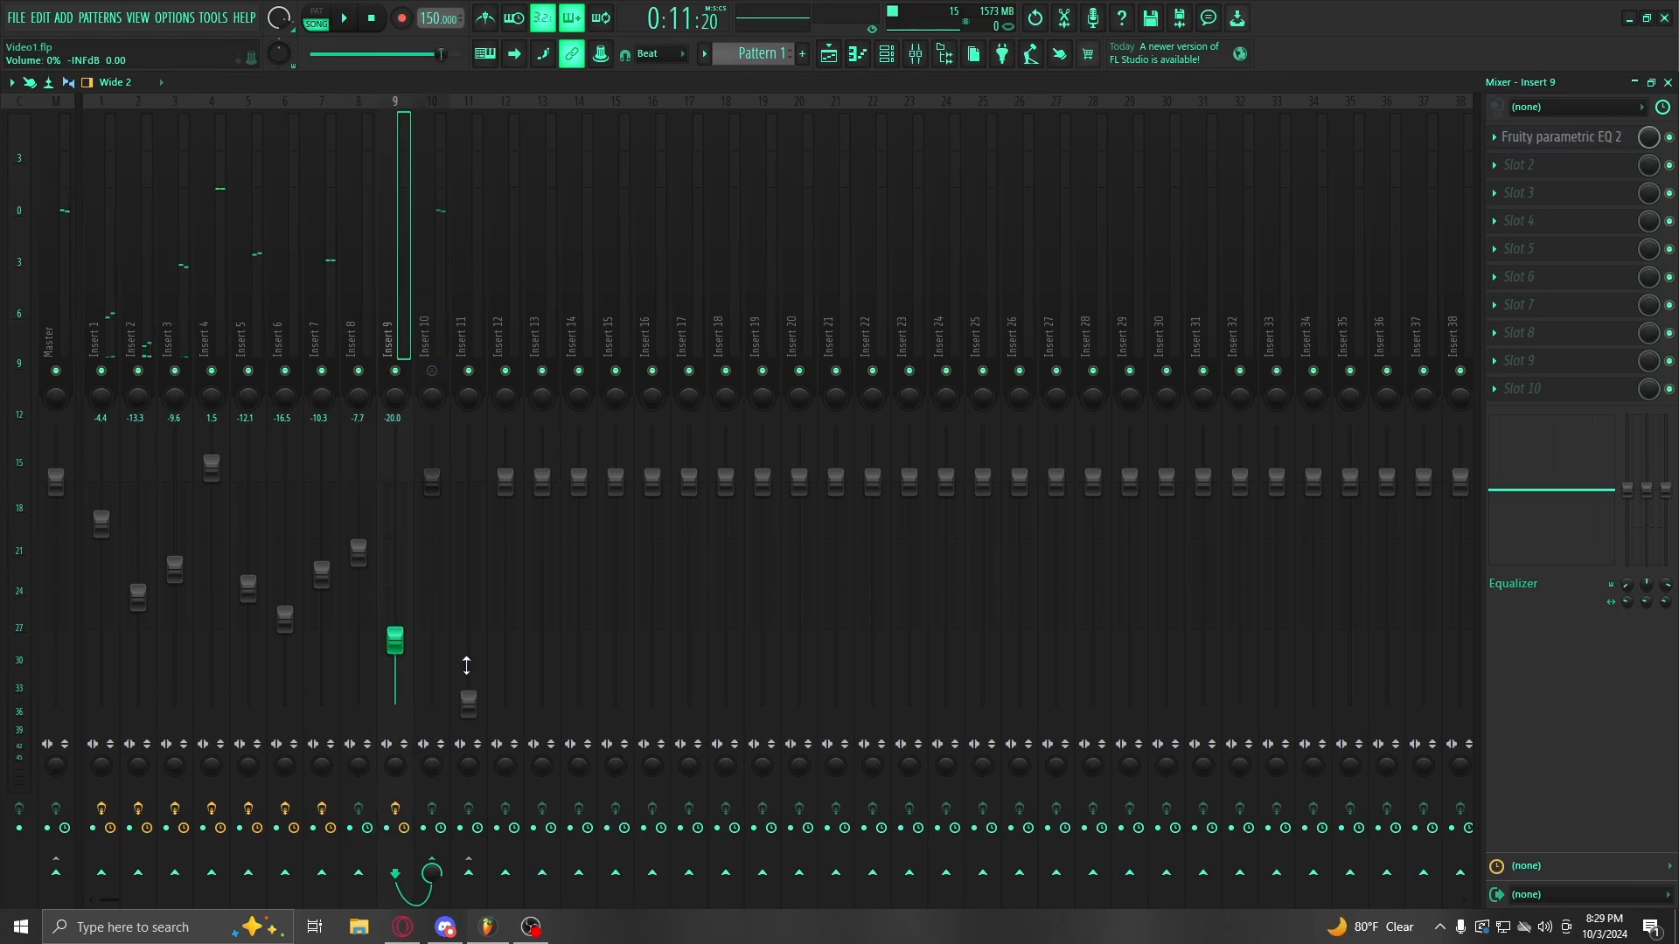
Step: Bring Insert 11 up to 0 dB, then pull melodic Inserts 1–3 down and fine-tune Insert 1 during playback
left_click_drag(469, 704, 473, 482)
key("space")
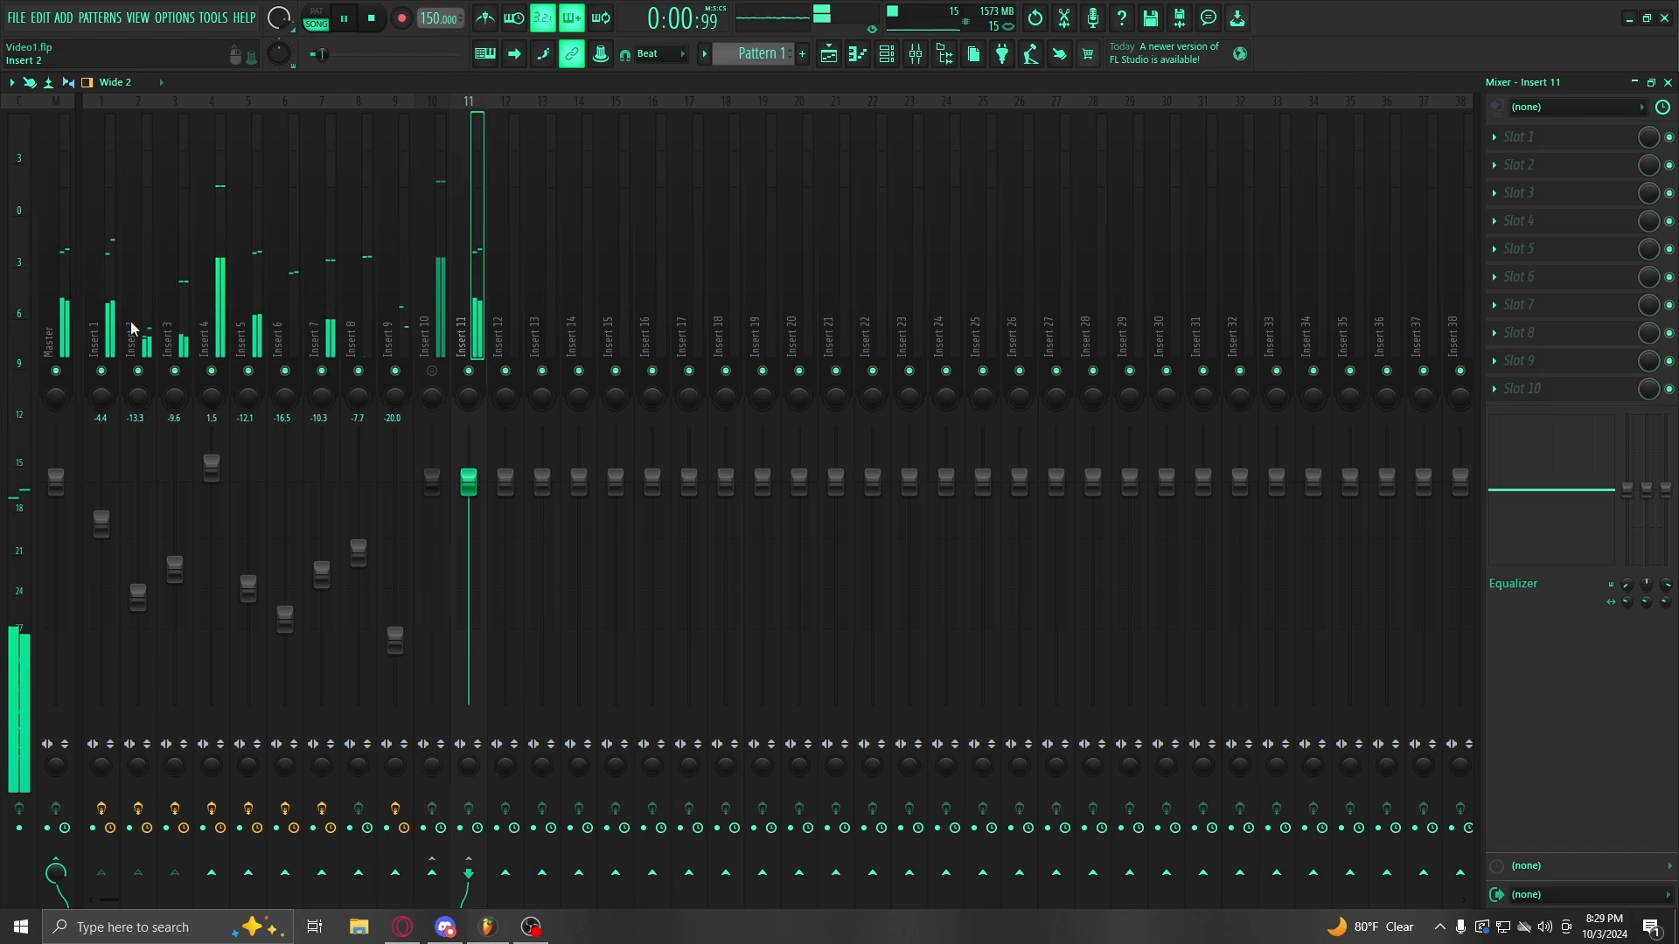
key("space")
left_click_drag(113, 315, 182, 307)
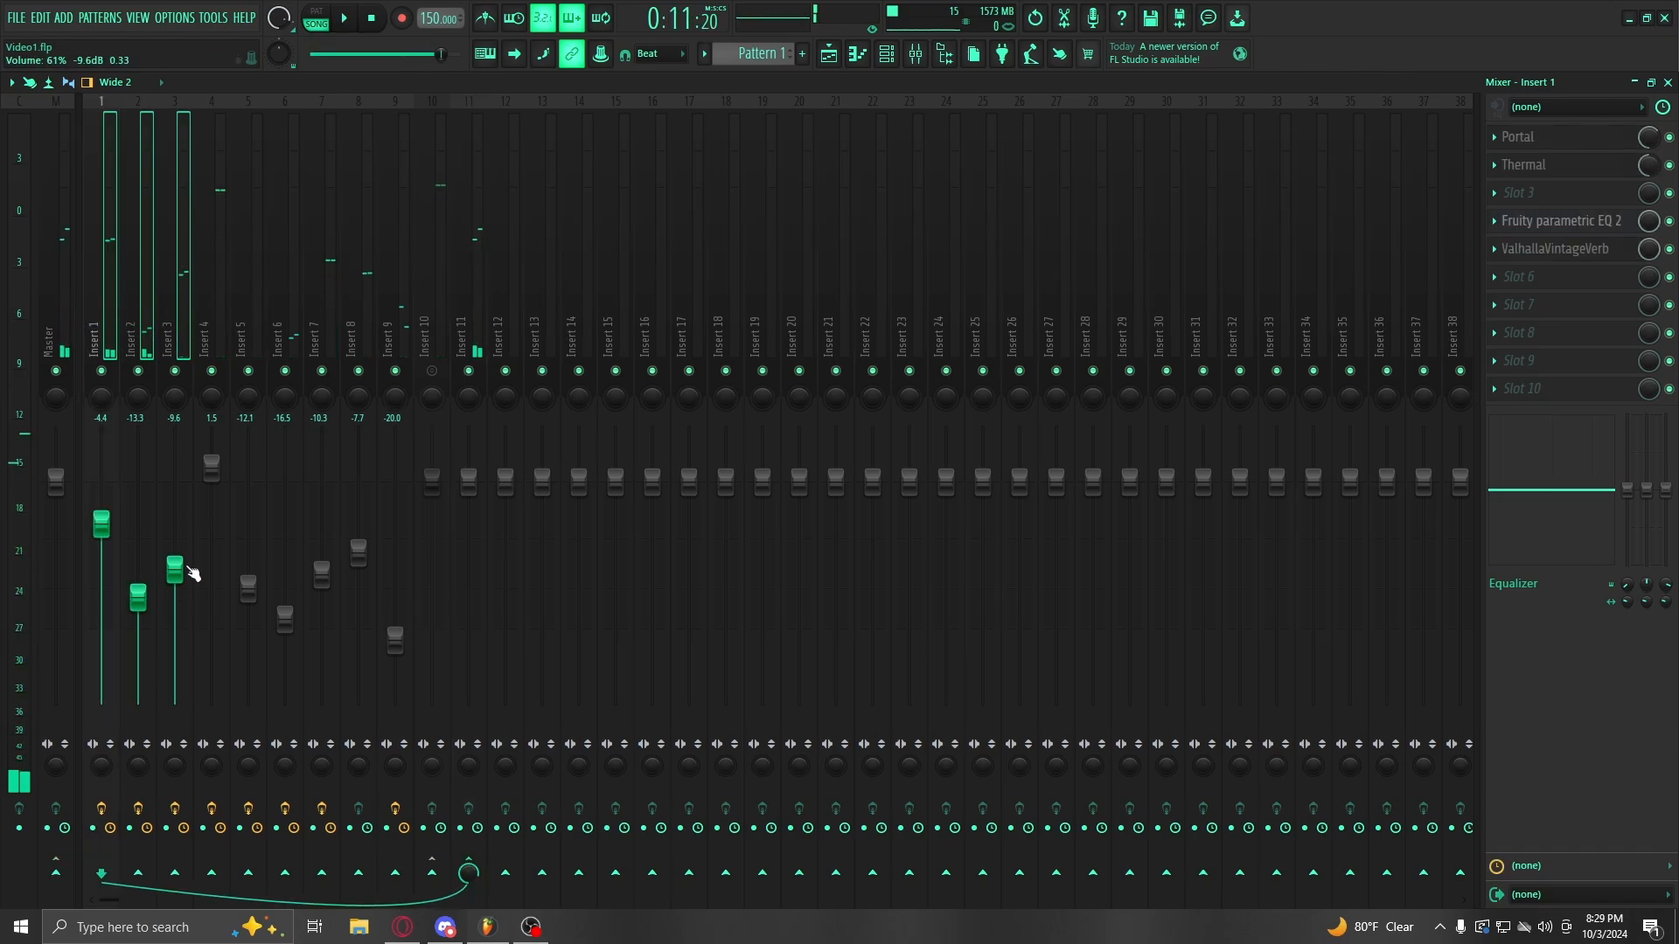
left_click_drag(178, 571, 179, 710)
left_click(112, 293)
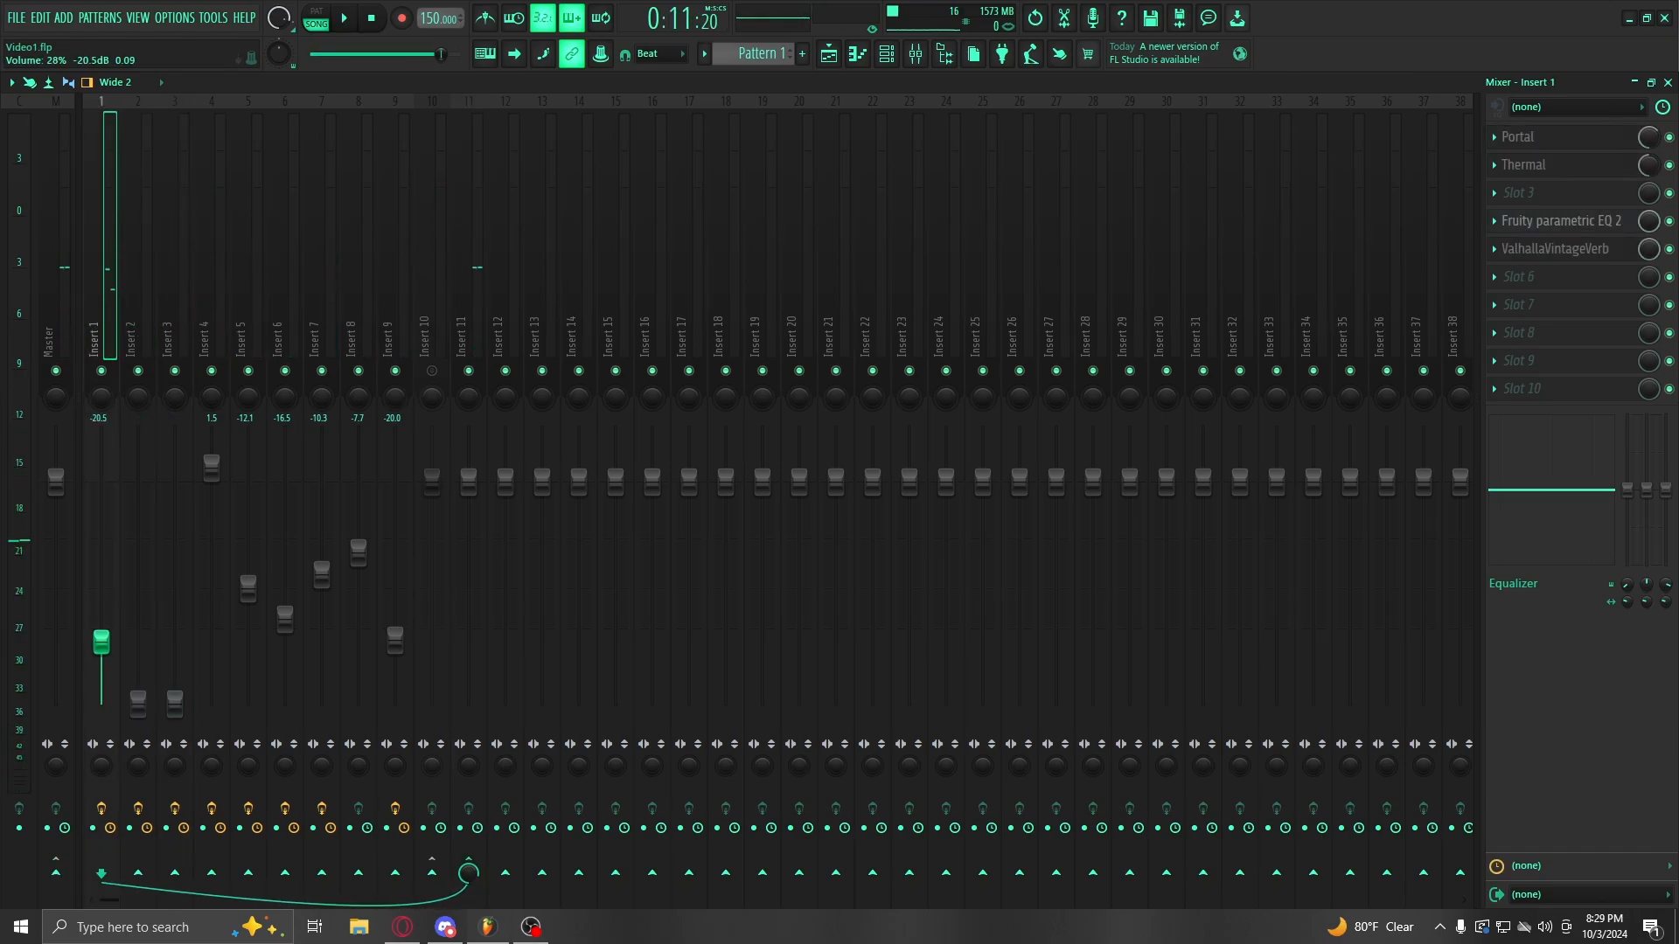
key("space")
left_click_drag(102, 643, 101, 507)
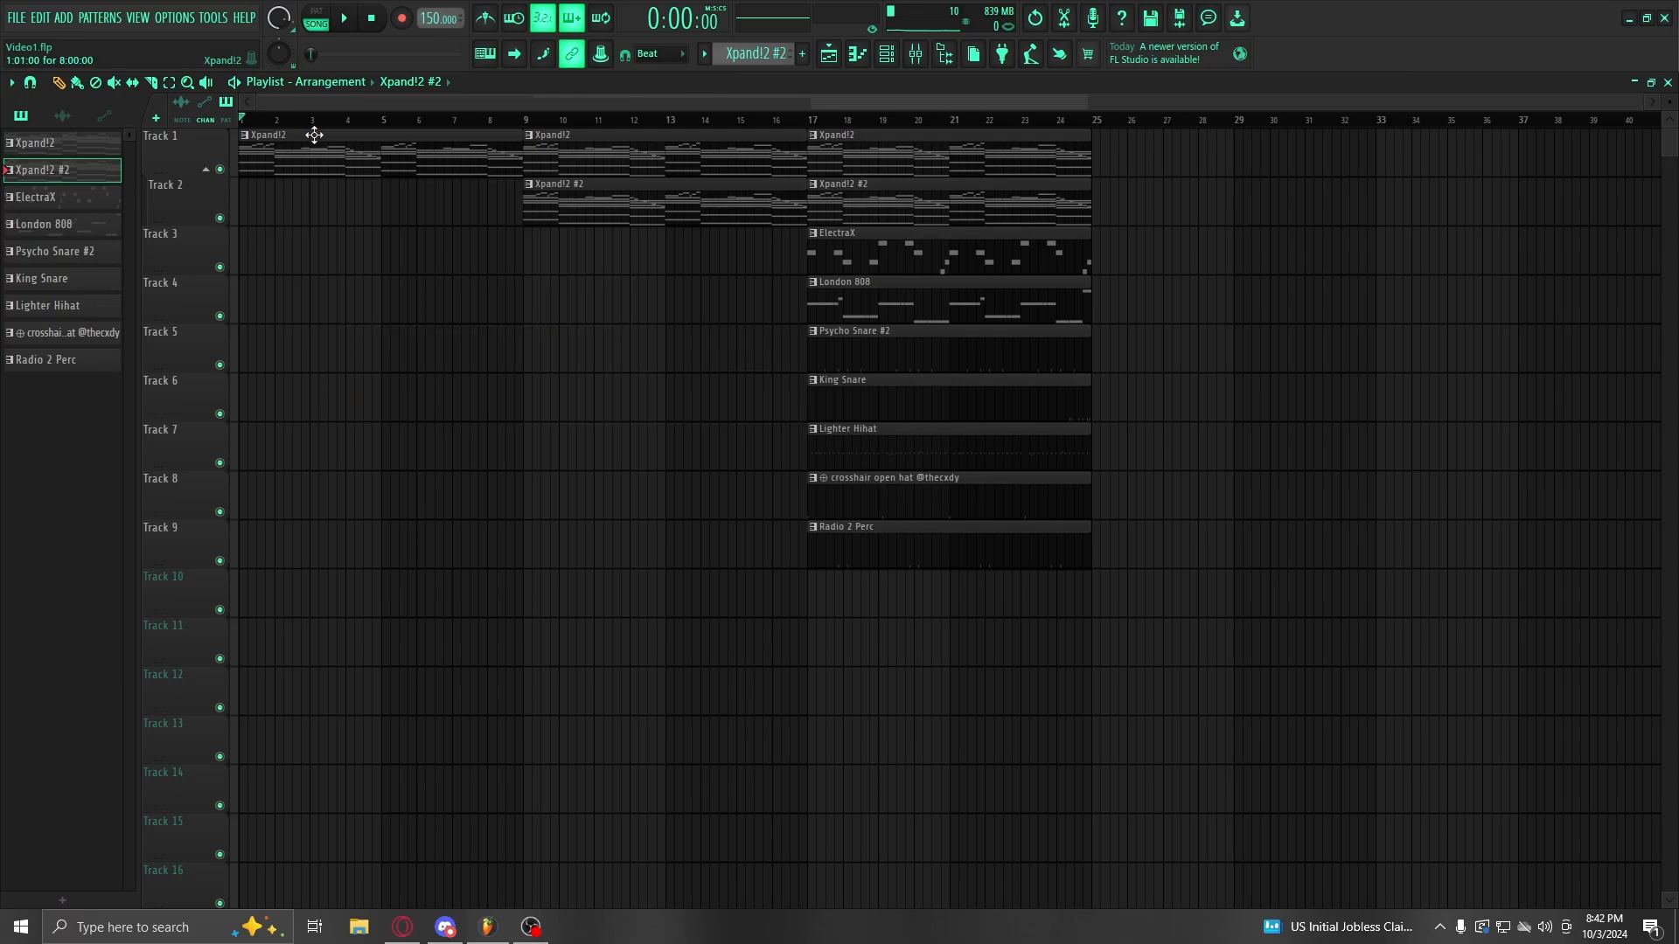
Step: Switch from FL Studio to Discord using the taskbar icon
left_click(442, 929)
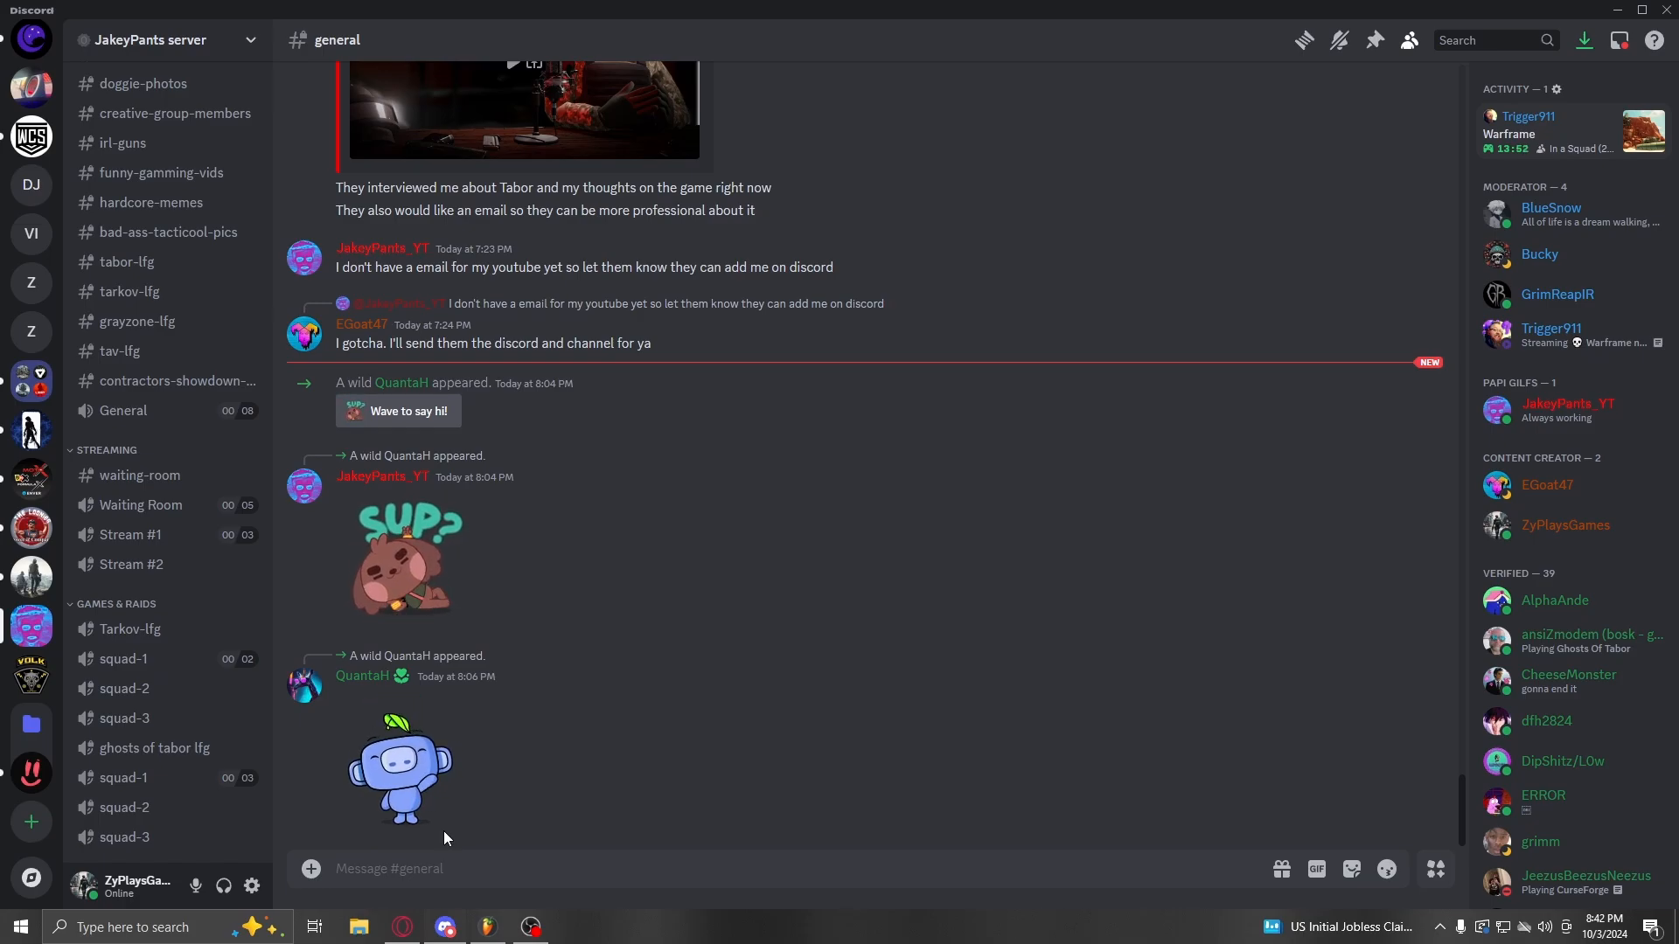
Step: Scroll down through the Discord server list
scroll(18, 717, "down", 10)
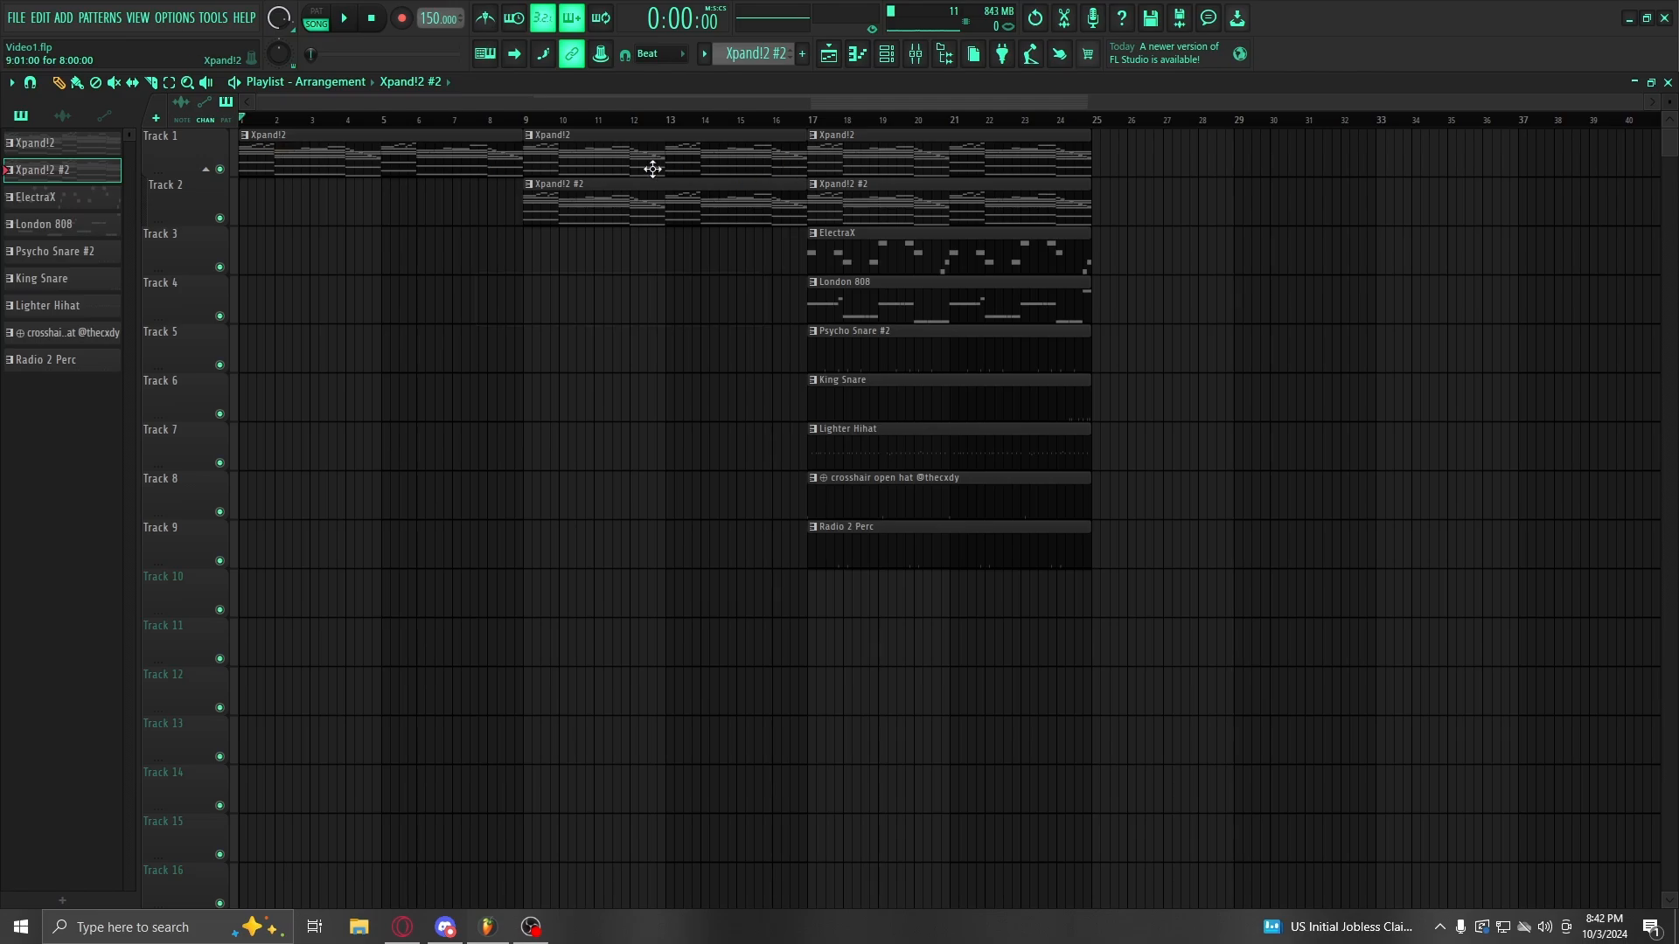
Step: Play the song from the start and from bar 9, then delete the stray Xpand!2 #2 clip on Track 3
key("space")
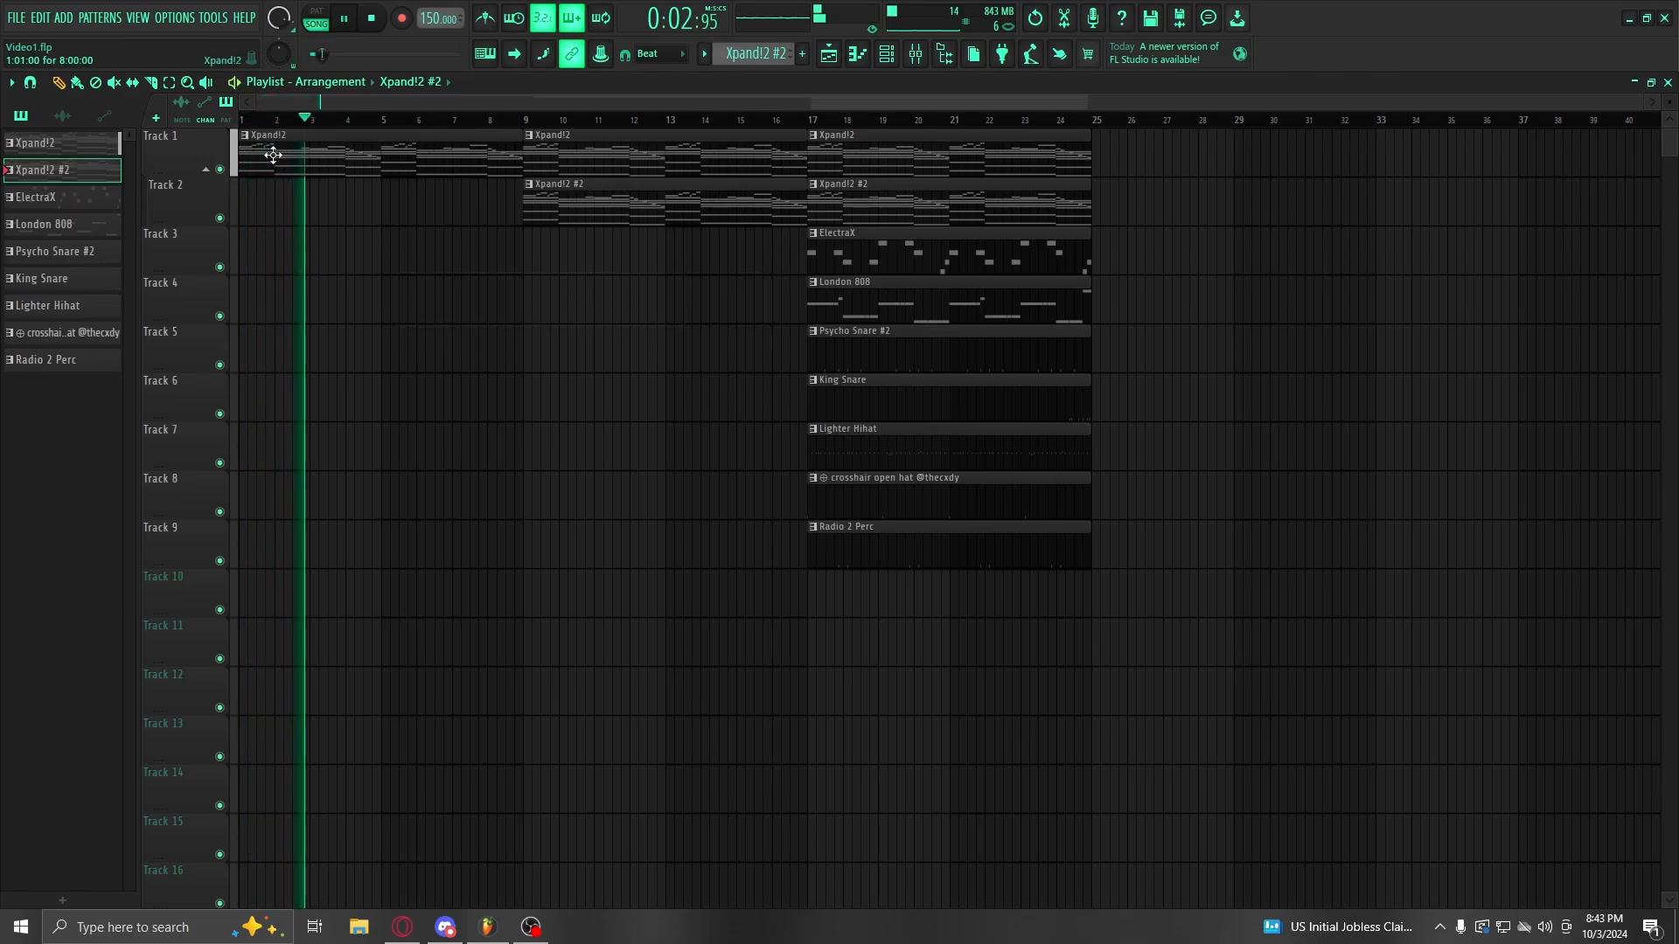
key("space")
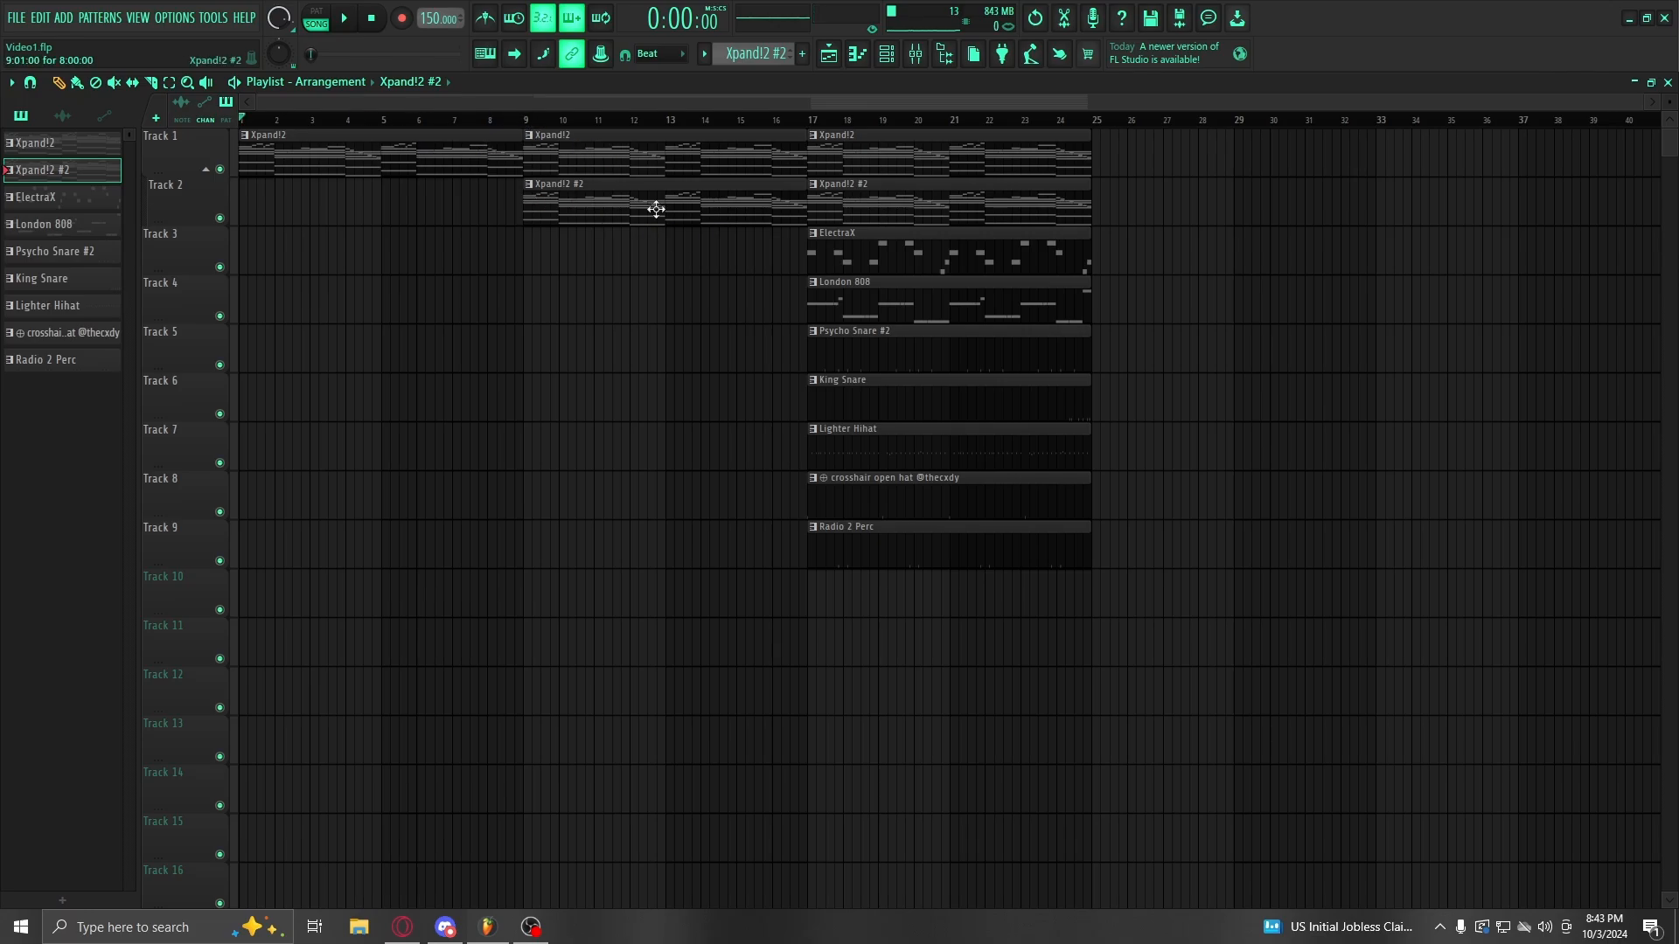
left_click(525, 119)
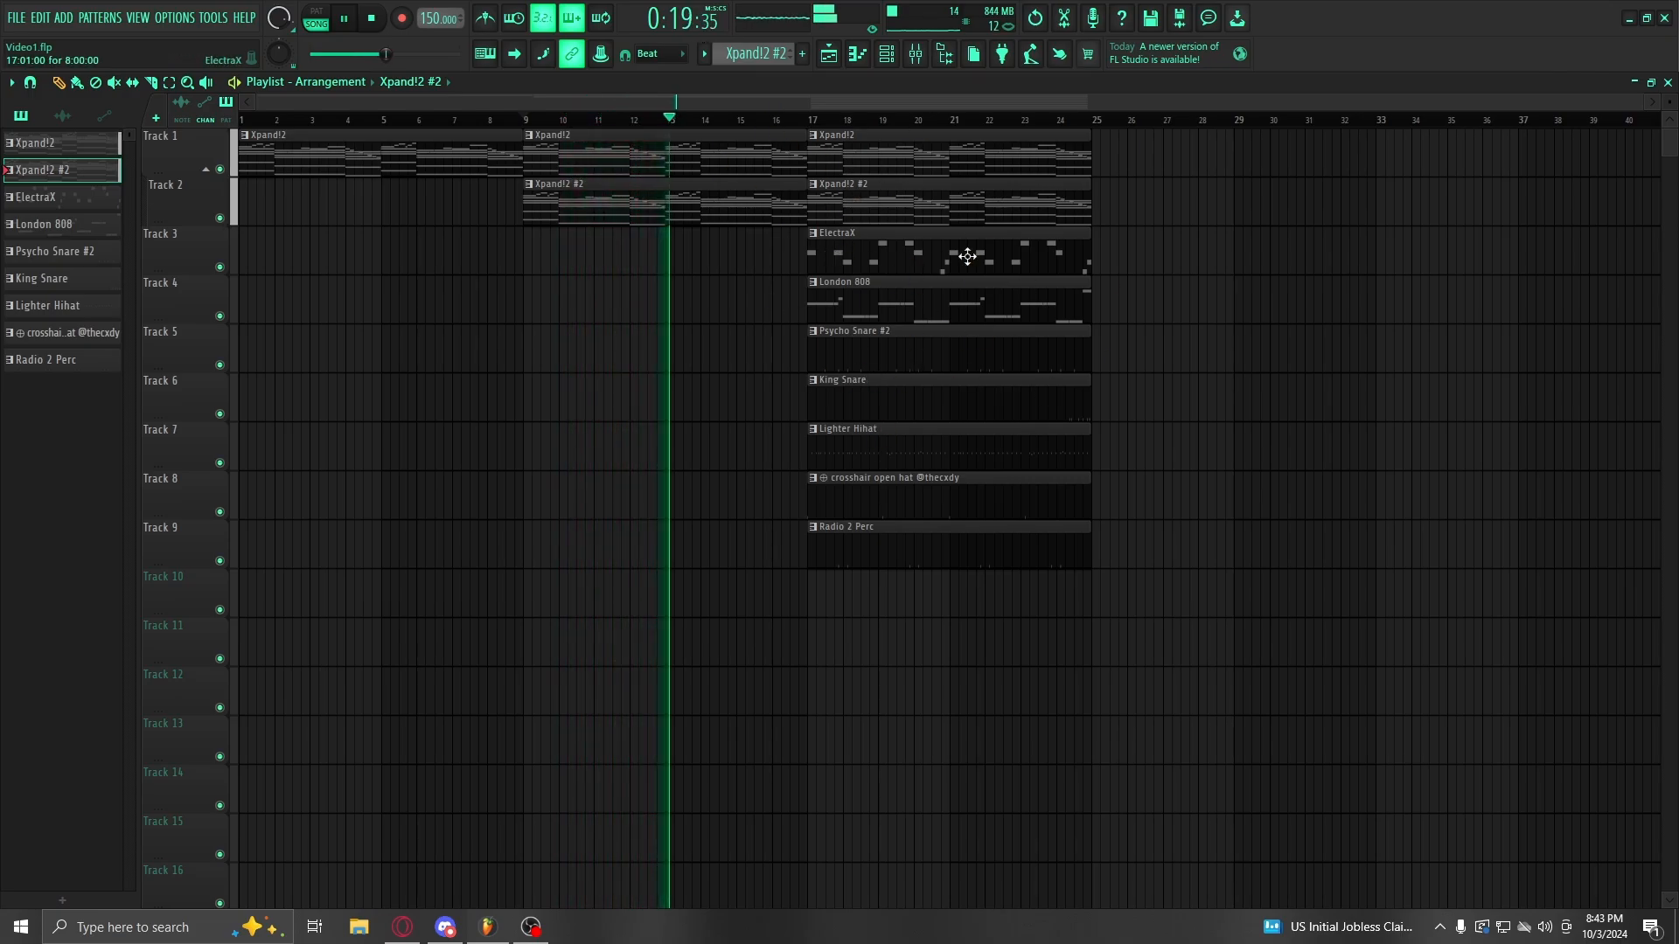
key("space")
left_click_drag(396, 121, 128, 148)
left_click(571, 270)
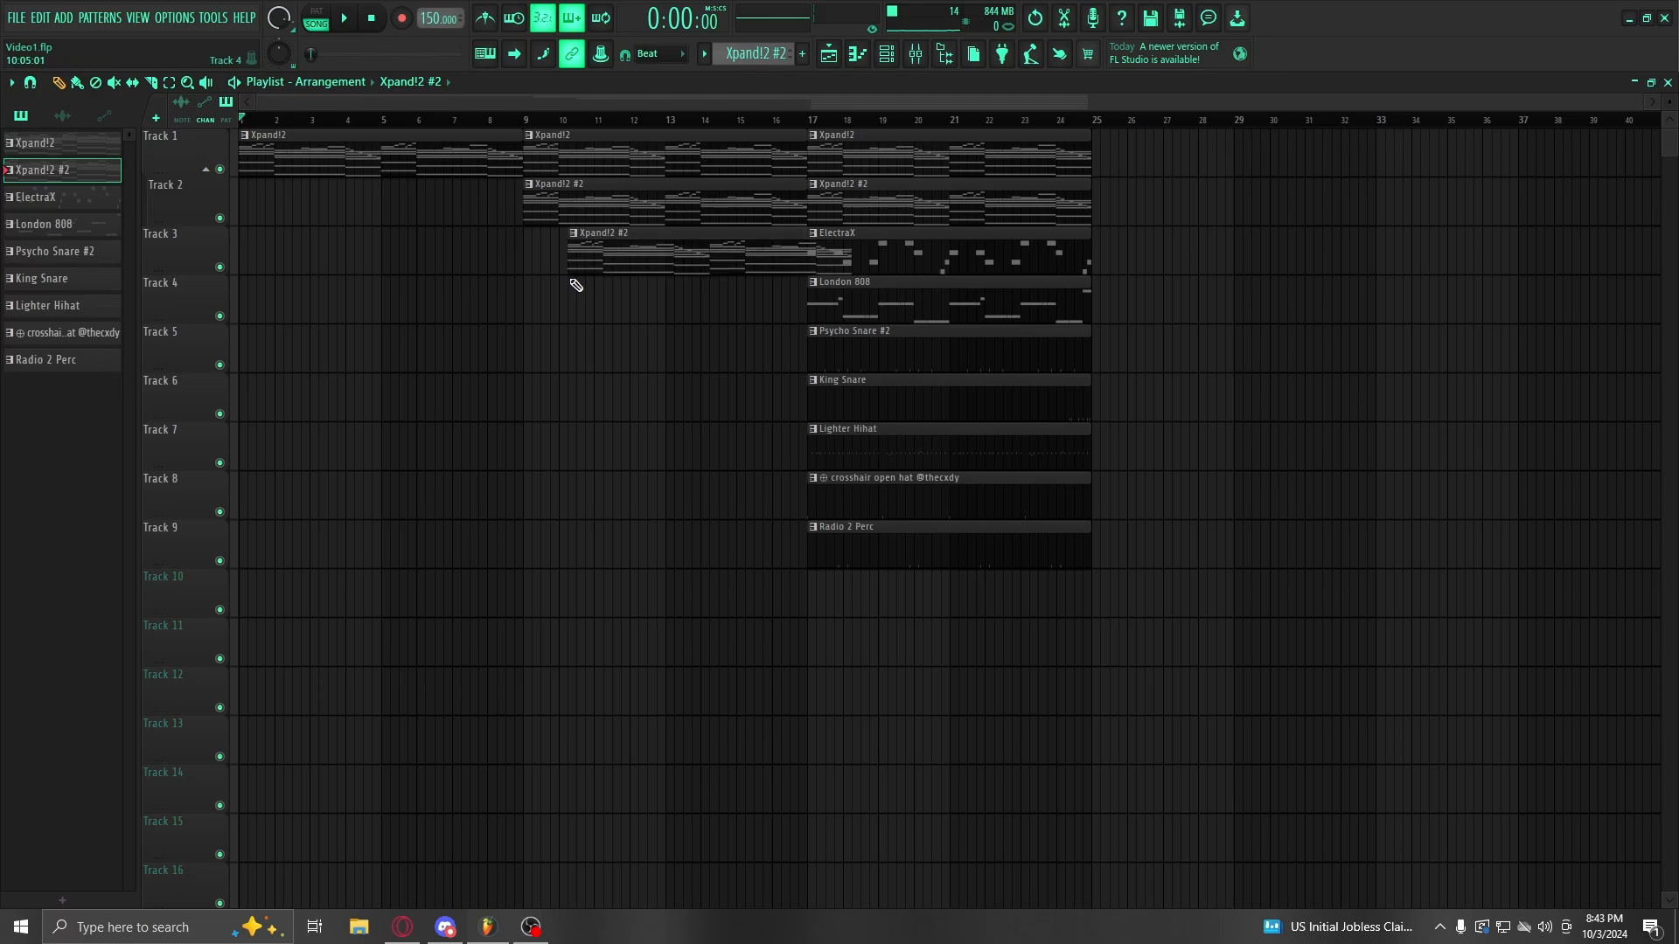
right_click(571, 271)
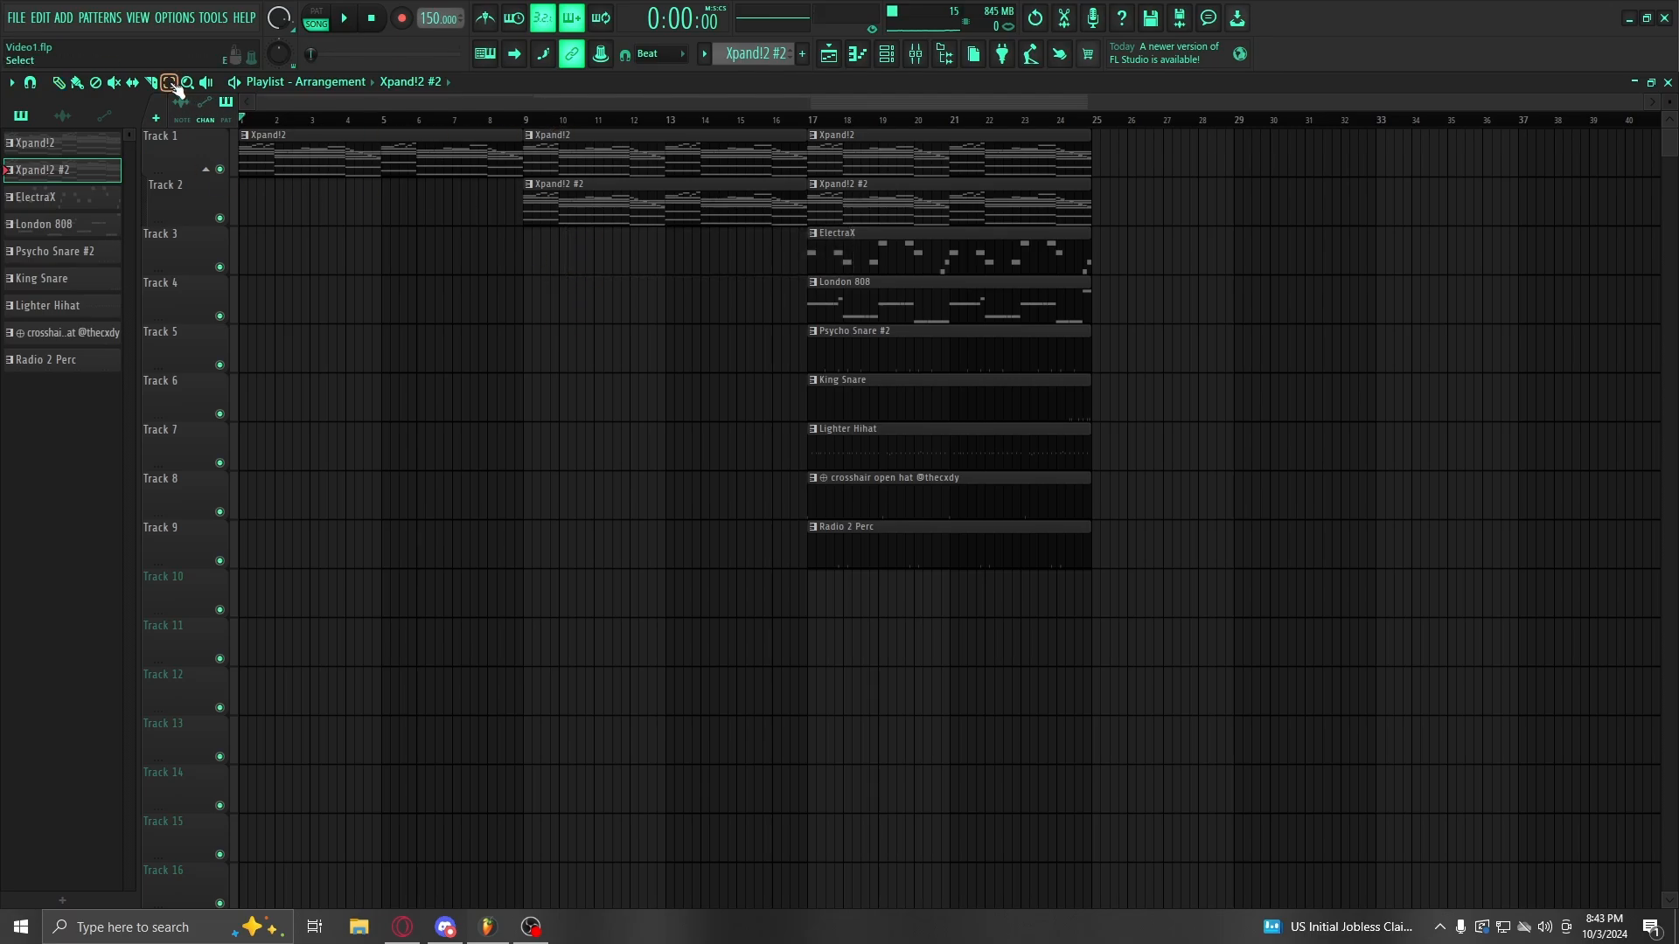
Step: Duplicate all nine clips in bars 17–25 into bars 25–33 with Ctrl+B
left_click_drag(968, 203, 1053, 515)
left_click_drag(937, 150, 1057, 651)
key("ctrl+b")
scroll(808, 116, "down", 2)
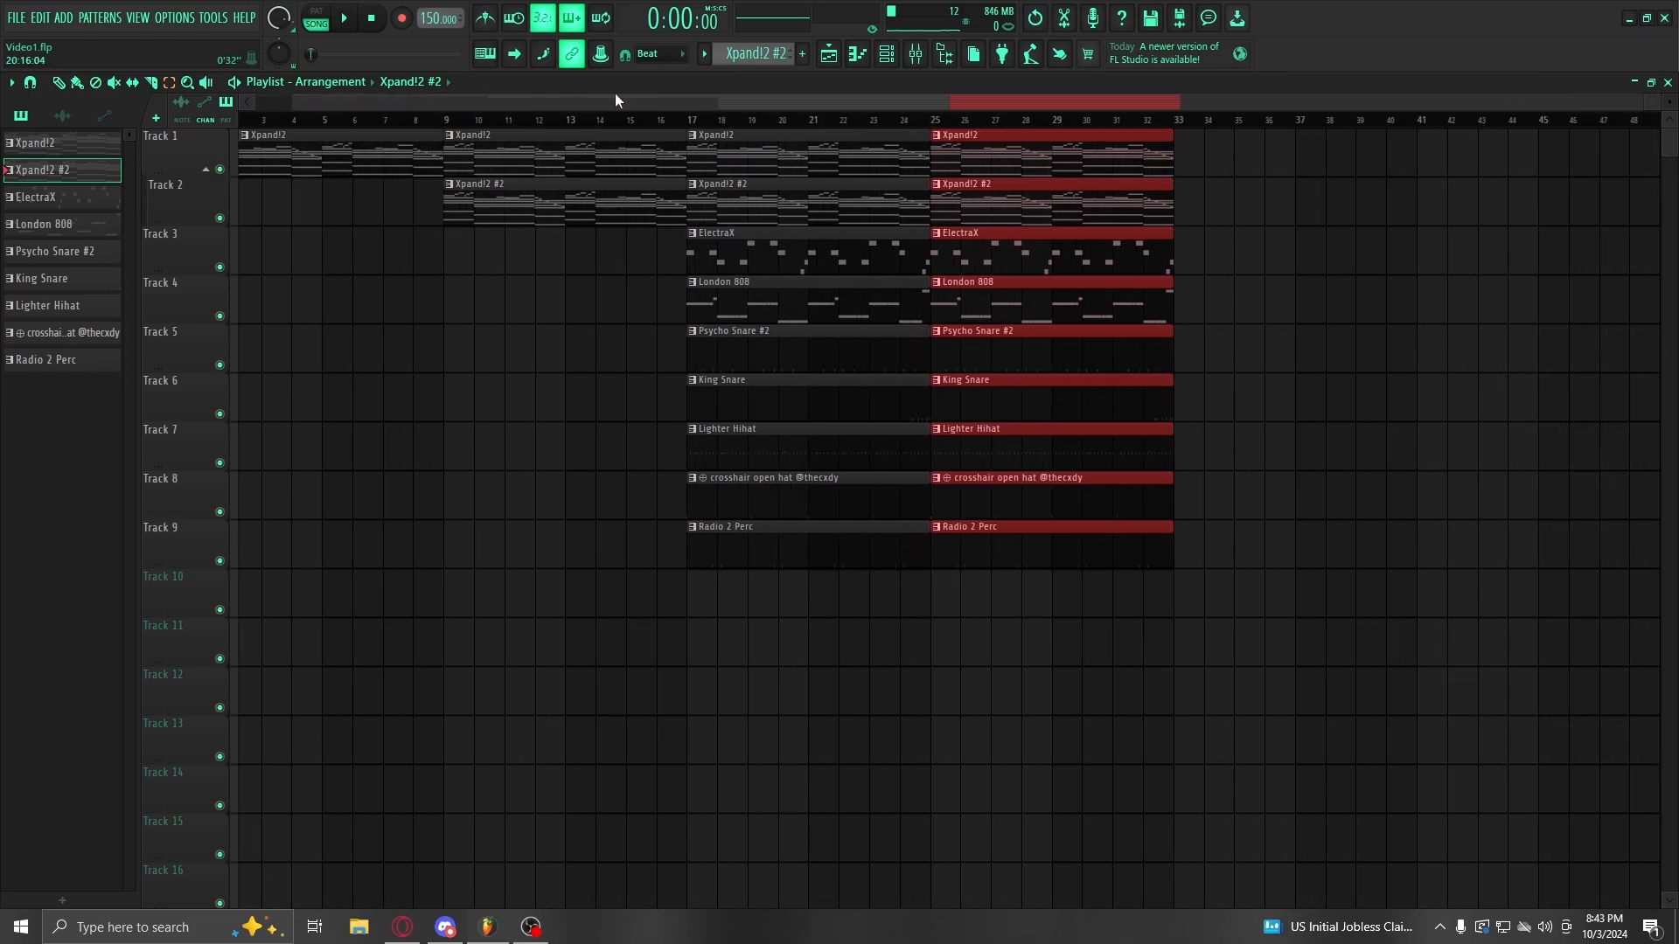
left_click_drag(616, 94, 763, 117)
scroll(765, 119, "down", 2)
left_click(885, 133)
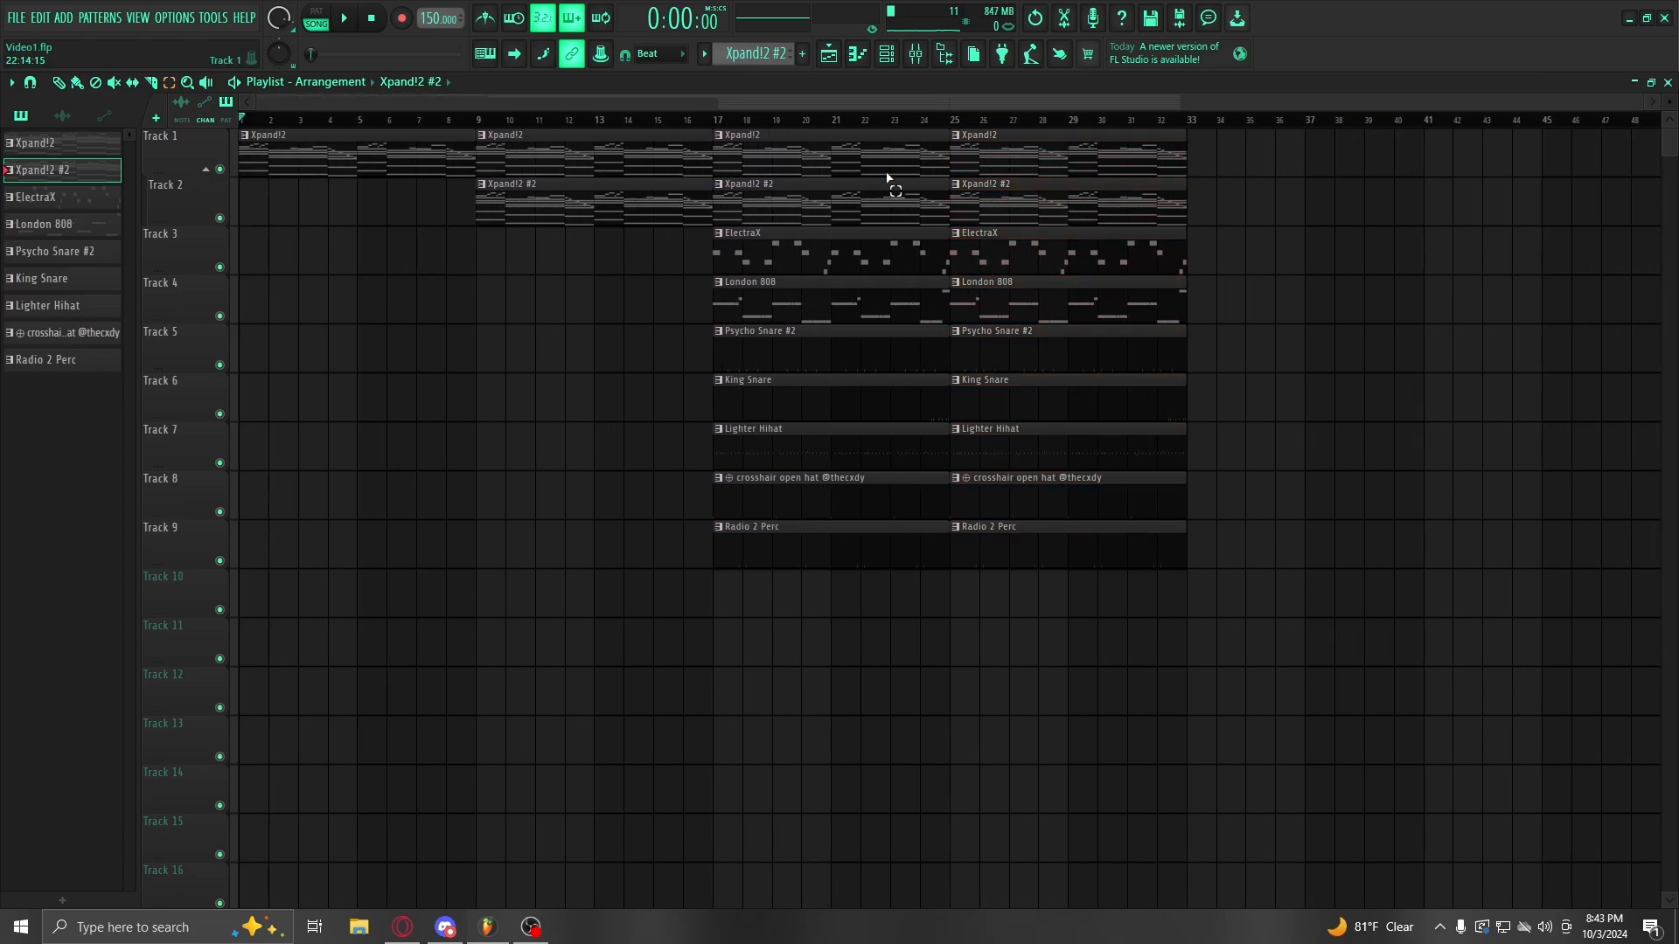
Step: Duplicate the Track 1–2 chord clips onward so they run to bar 57
left_click_drag(887, 177, 983, 550)
left_click_drag(802, 105, 1084, 108)
left_click(167, 80)
left_click_drag(457, 149, 719, 207)
key("ctrl+b")
key("ctrl+b")
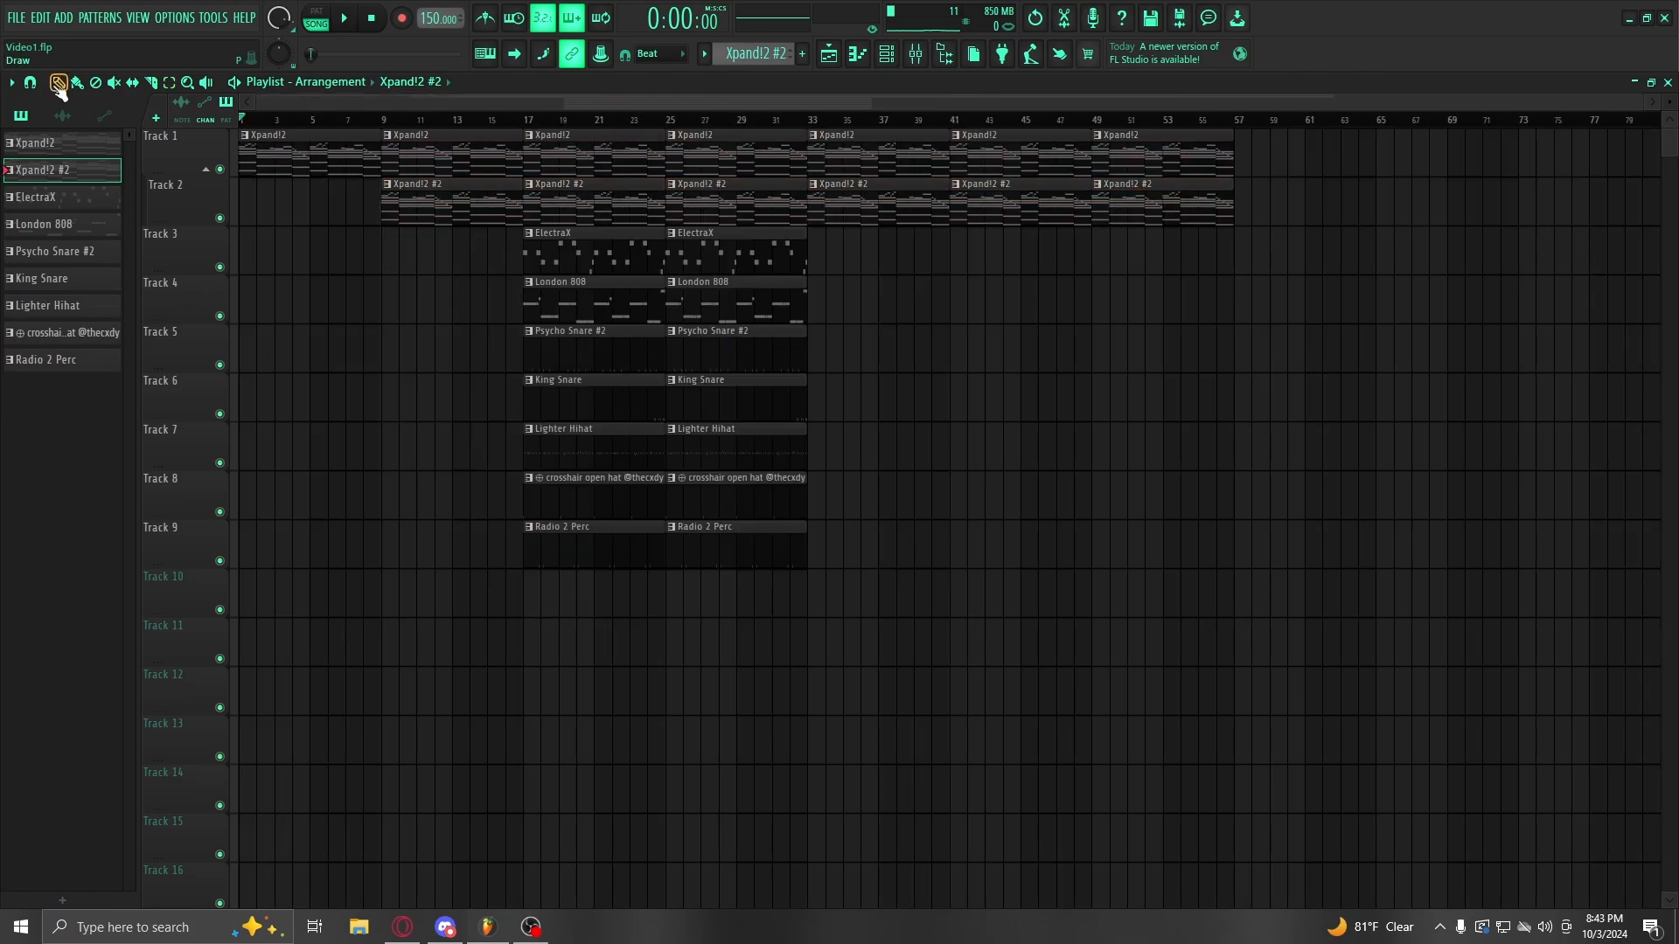
Step: Place Lighter Hihat, crosshair open hat and King Snare clips at bar 41 on Tracks 7, 8 and 6
left_click(809, 120)
key("space")
left_click(936, 120)
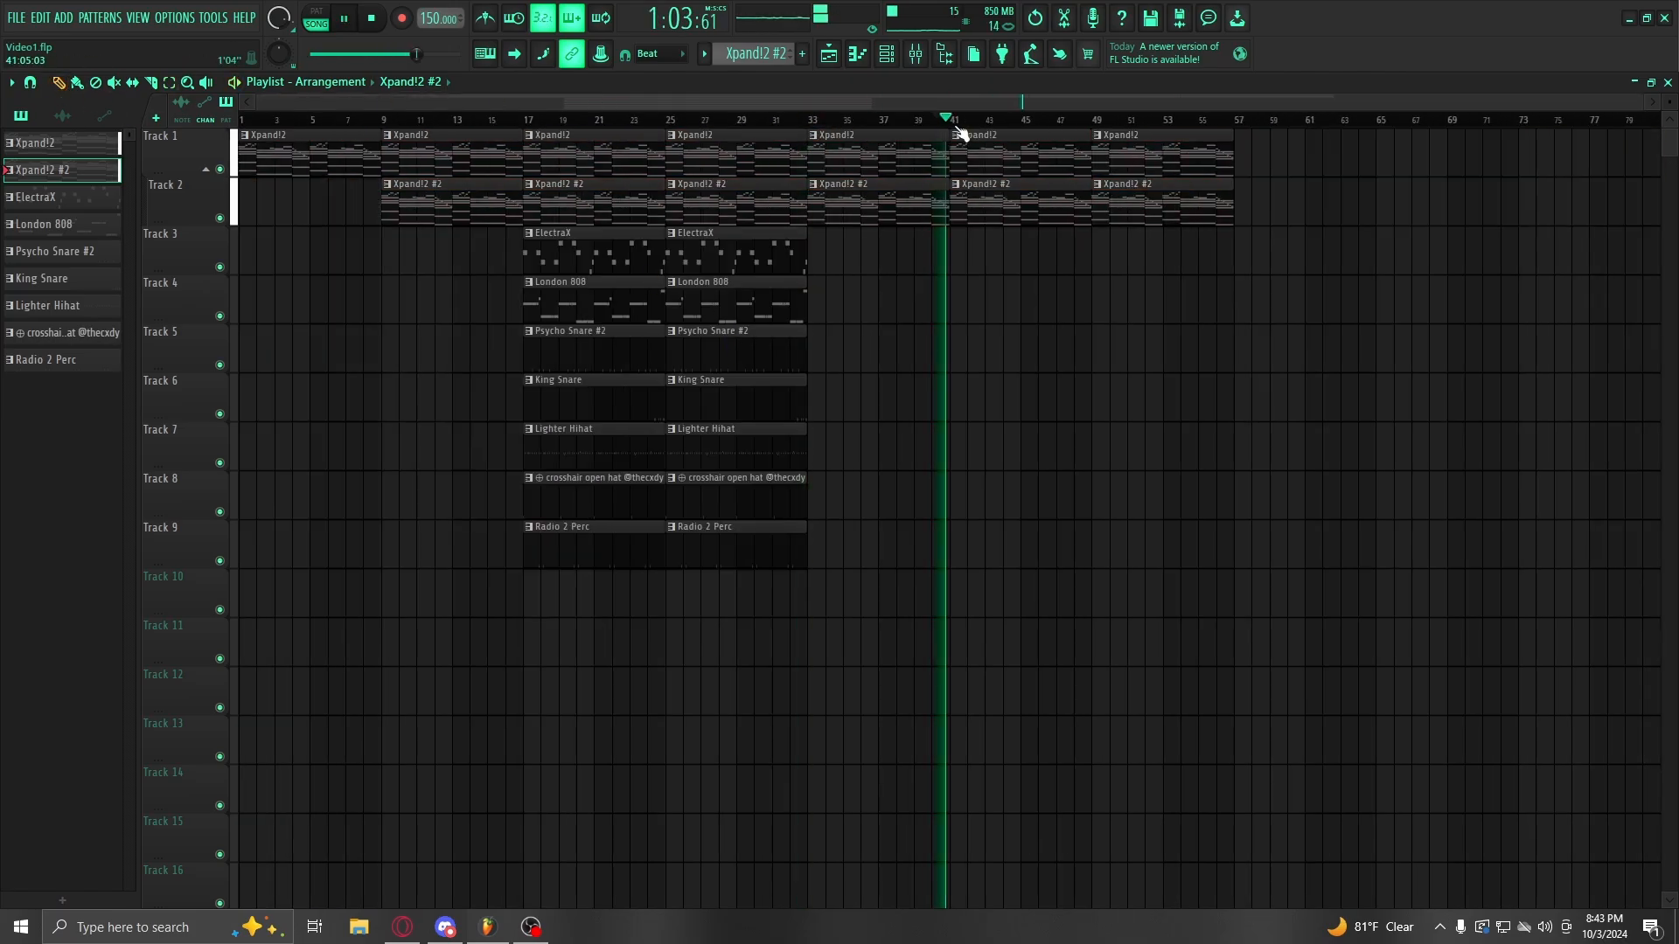
key("space")
left_click(949, 120)
left_click(734, 451)
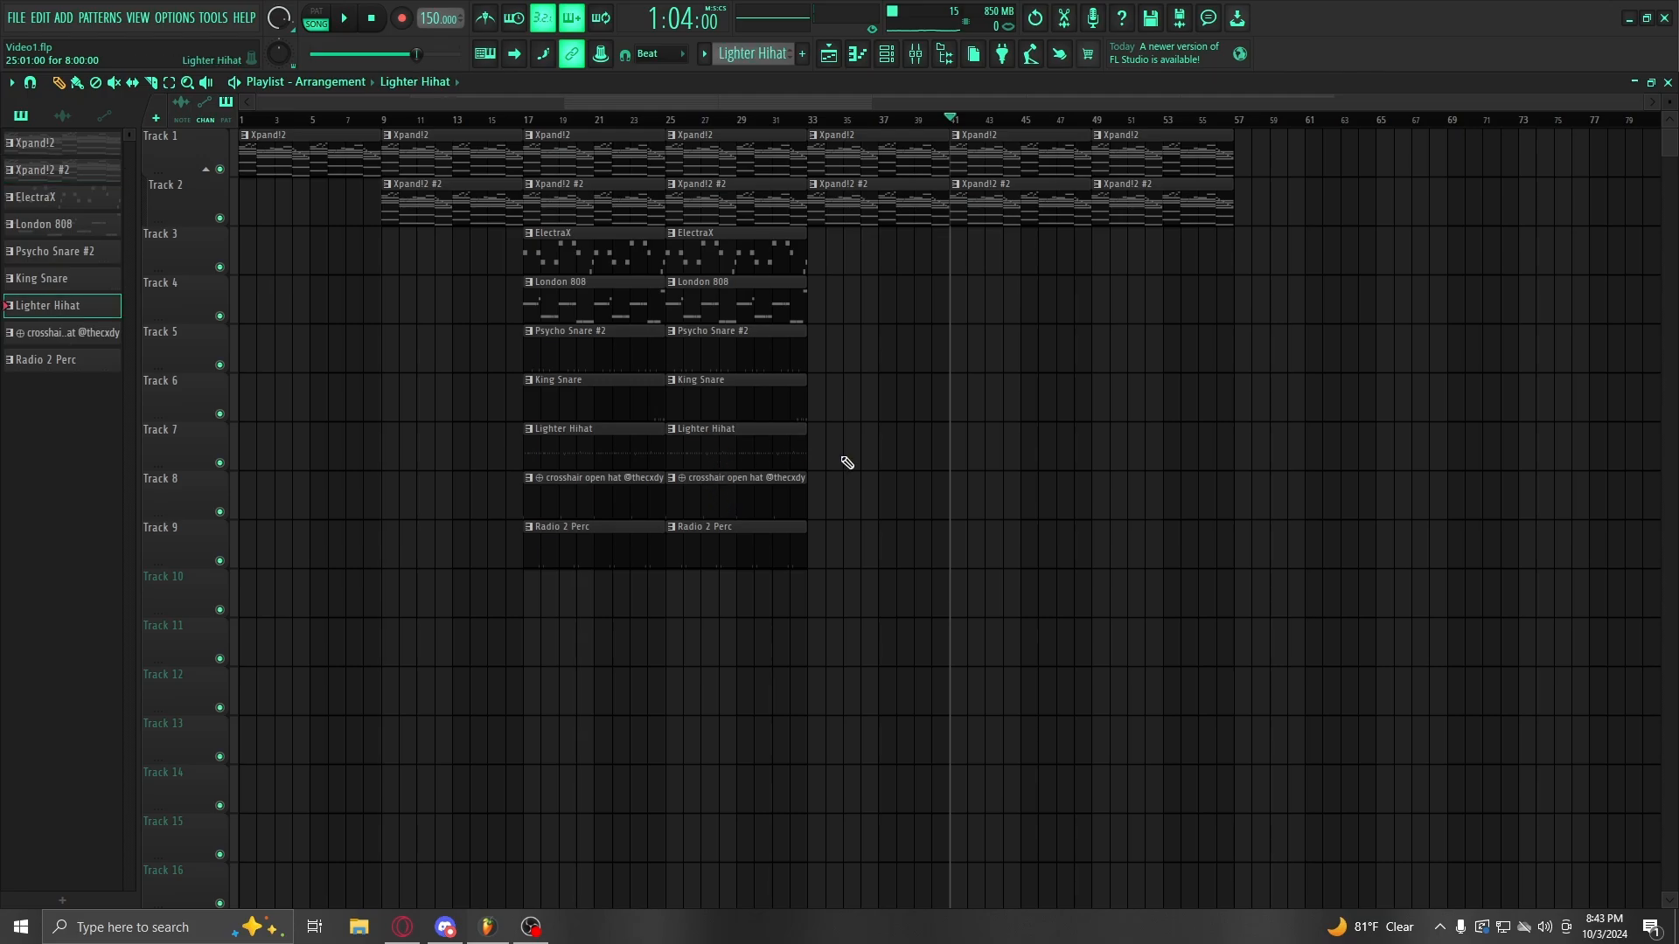
left_click(960, 443)
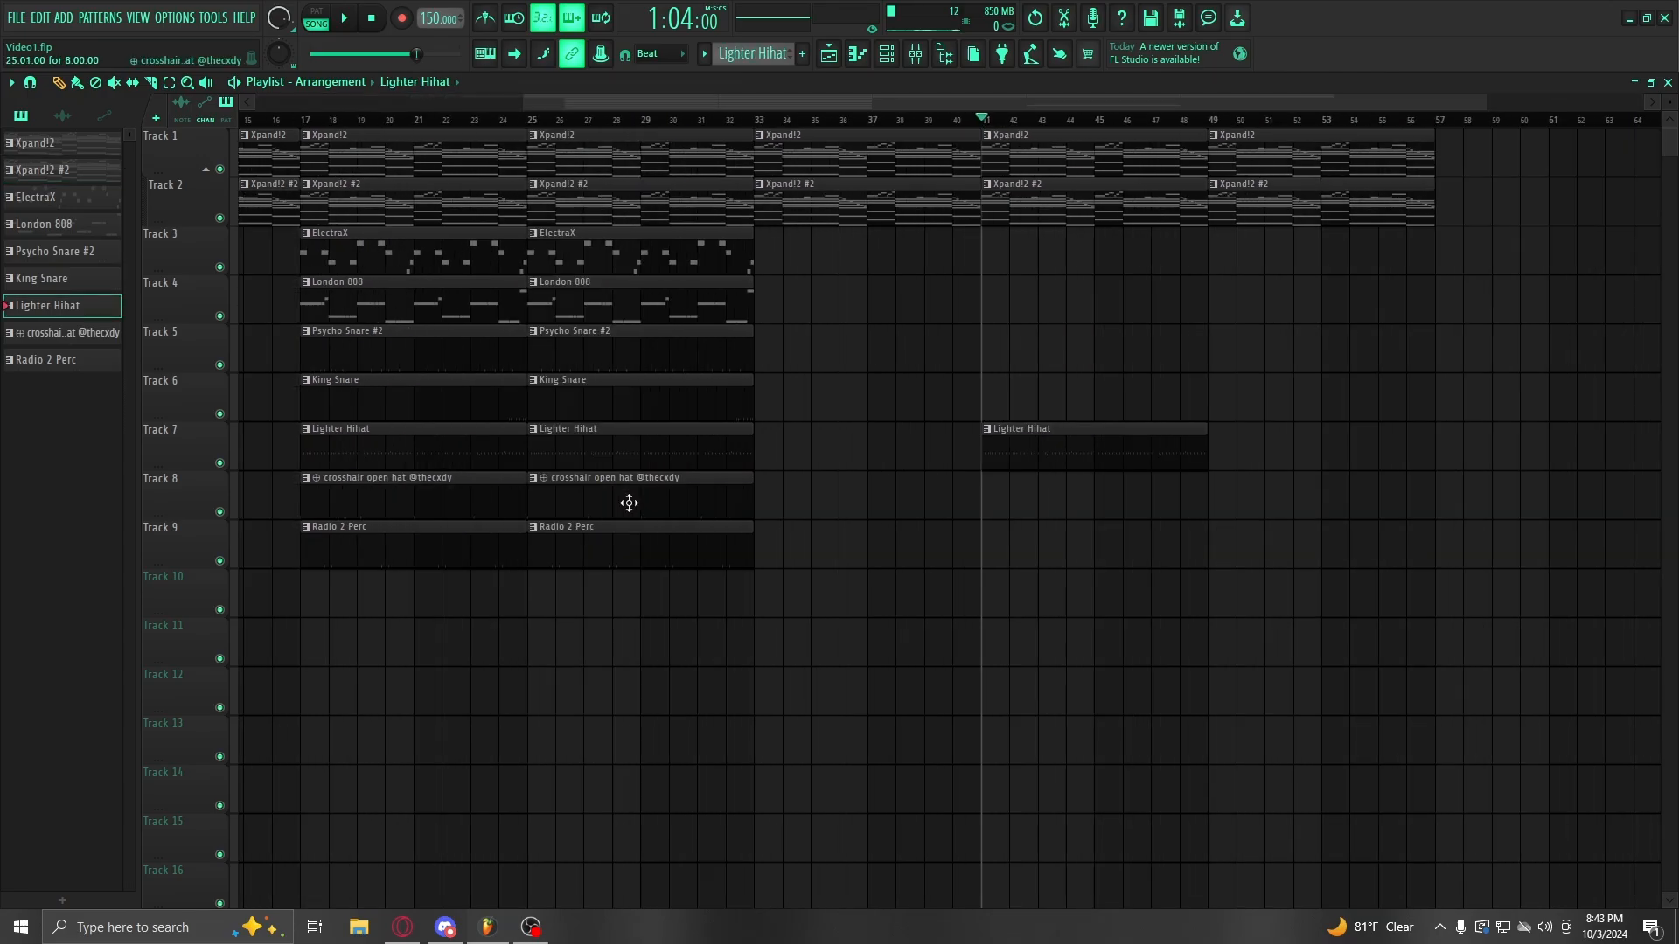
left_click(626, 502)
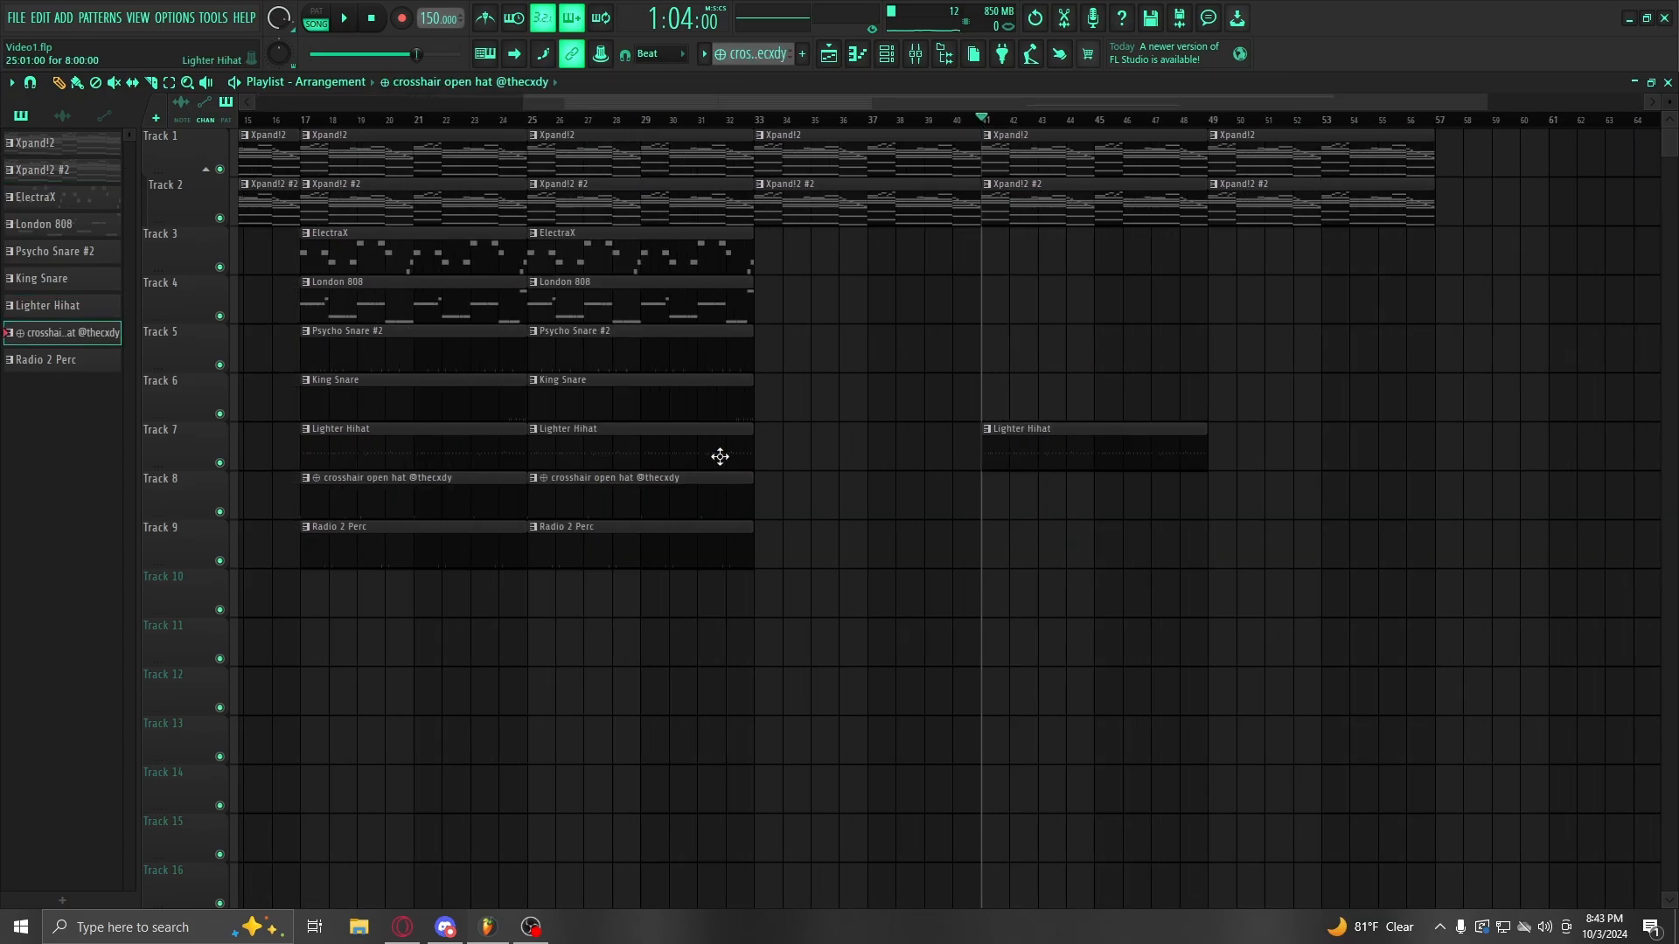
left_click(992, 494)
left_click(665, 402)
left_click(992, 398)
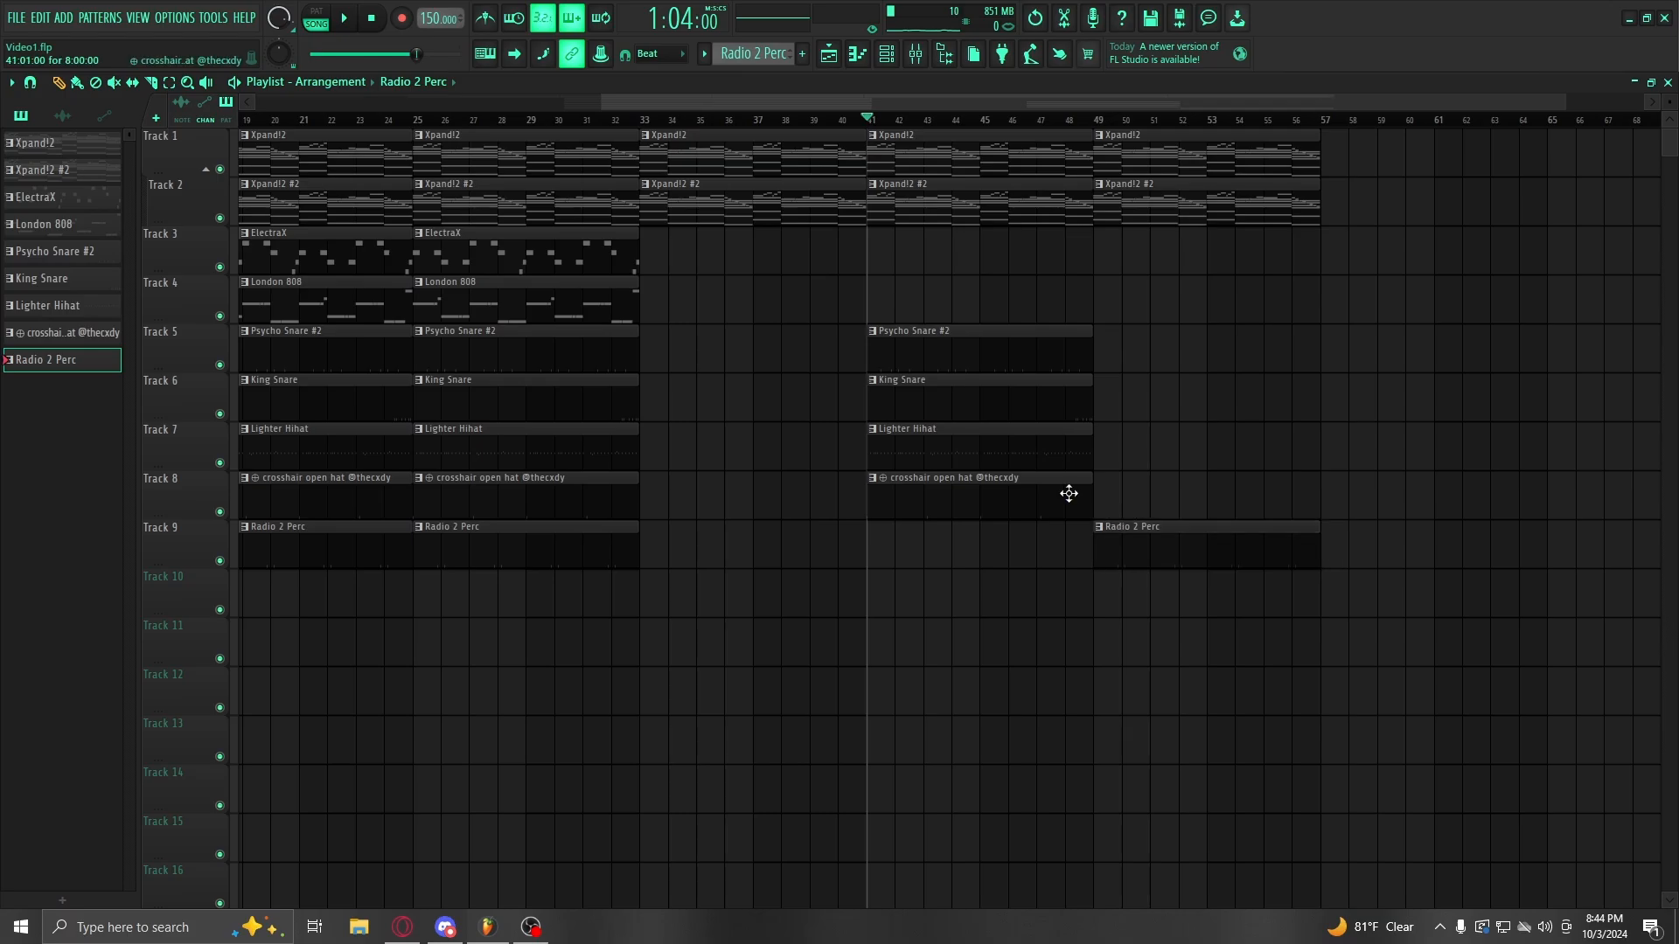
Step: Place the open hat, snare and hat clips at bar 49
left_click(1071, 487)
left_click(1123, 482)
left_click(1148, 351)
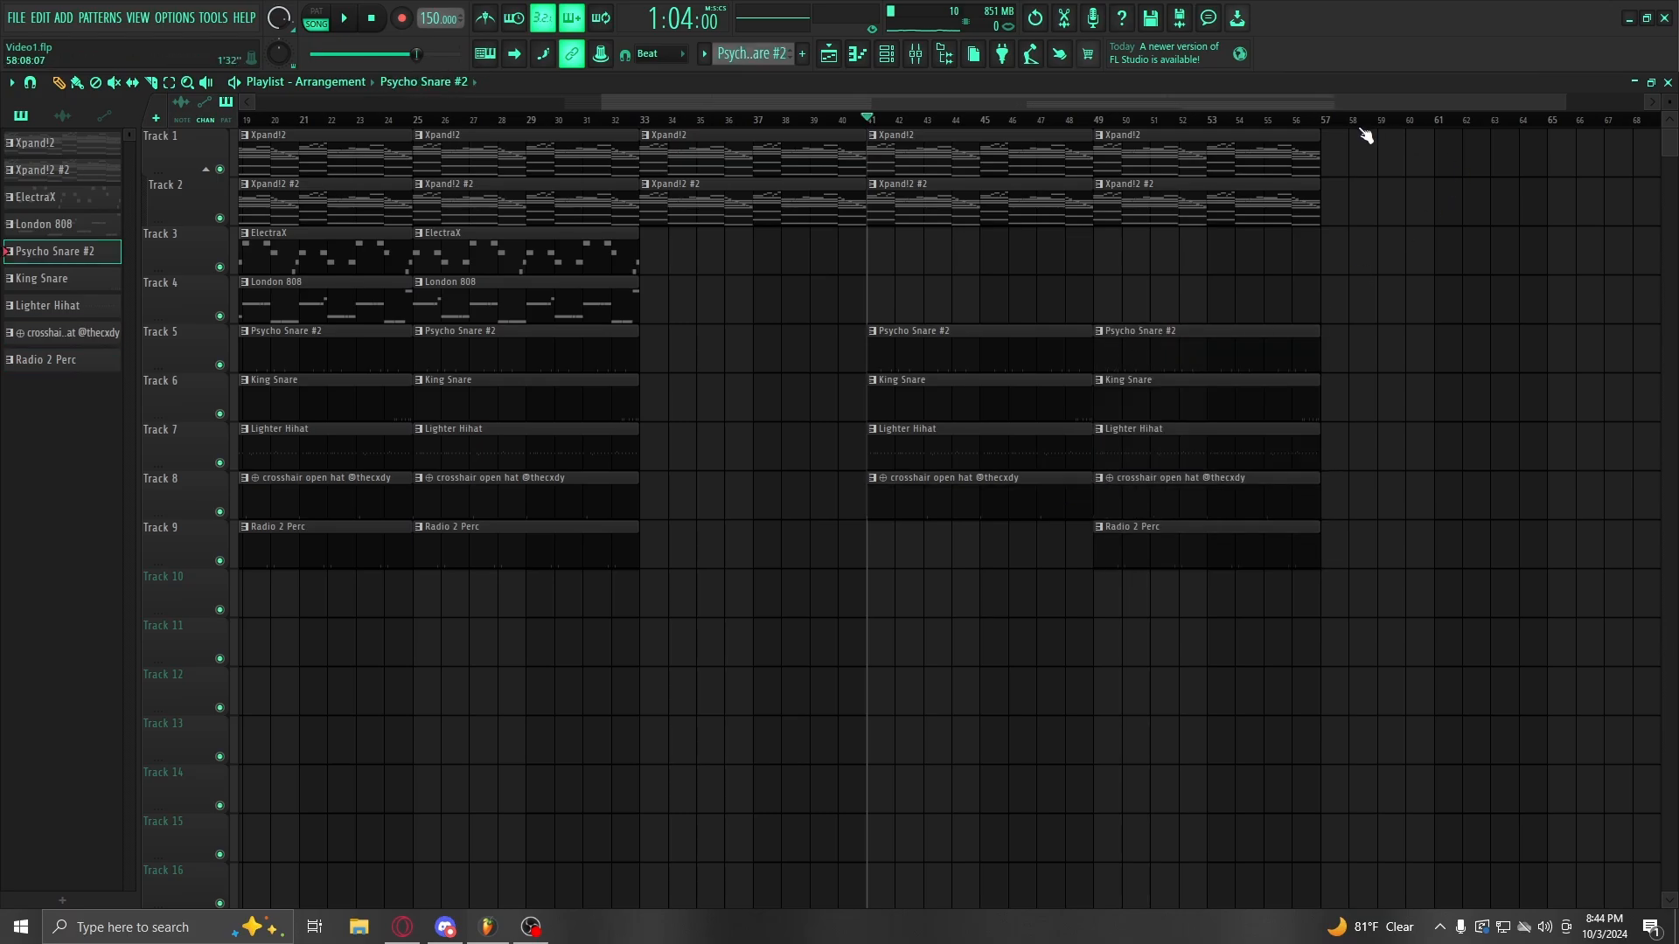
scroll(1366, 135, "up", 5)
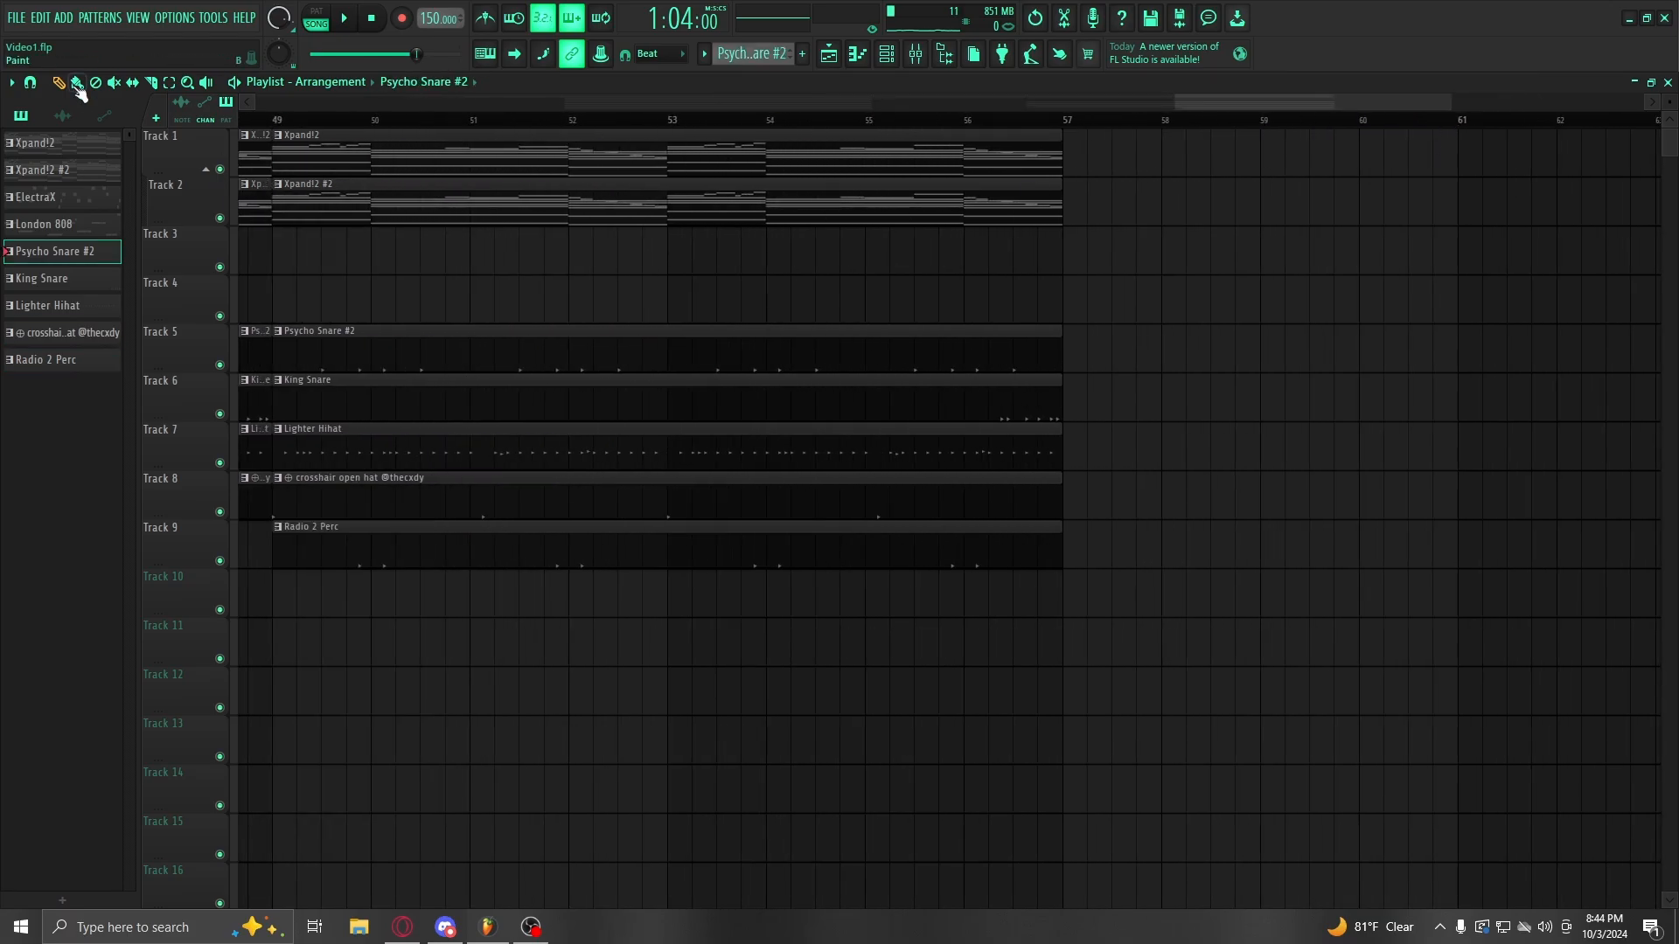
Step: Trim the Track 5–9 drum clips to end before bar 57, then copy the bar 17–33 section to bar 57
left_click_drag(862, 297, 872, 353)
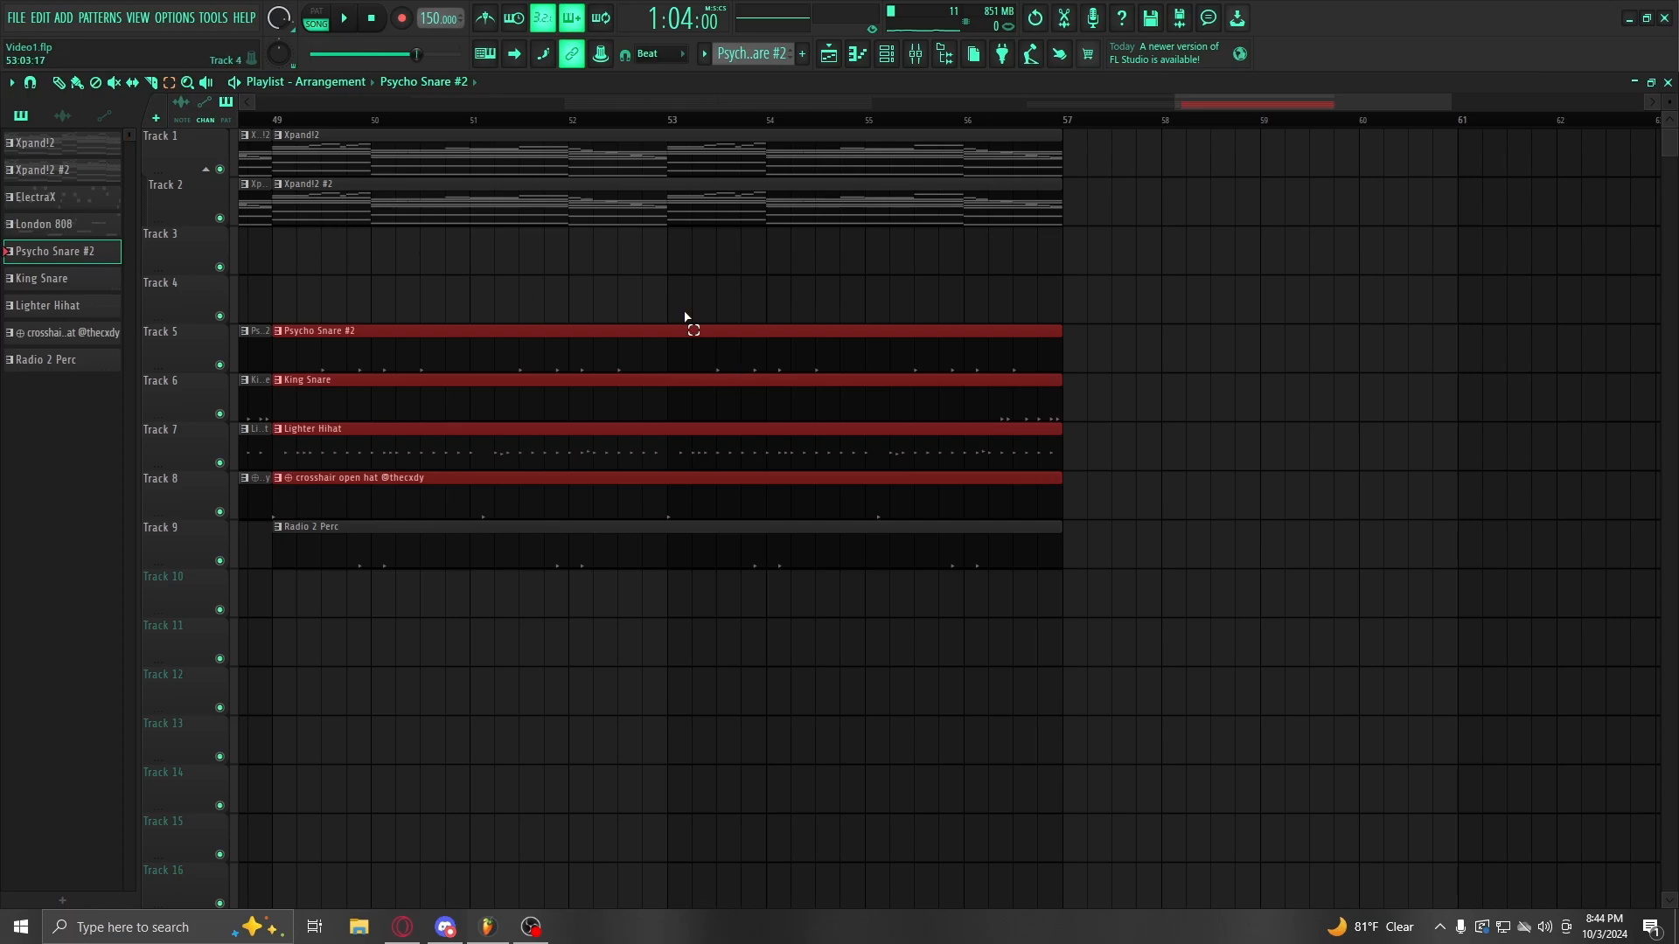
left_click_drag(685, 316, 843, 647)
left_click_drag(1058, 360, 1005, 359)
scroll(999, 133, "down", 5)
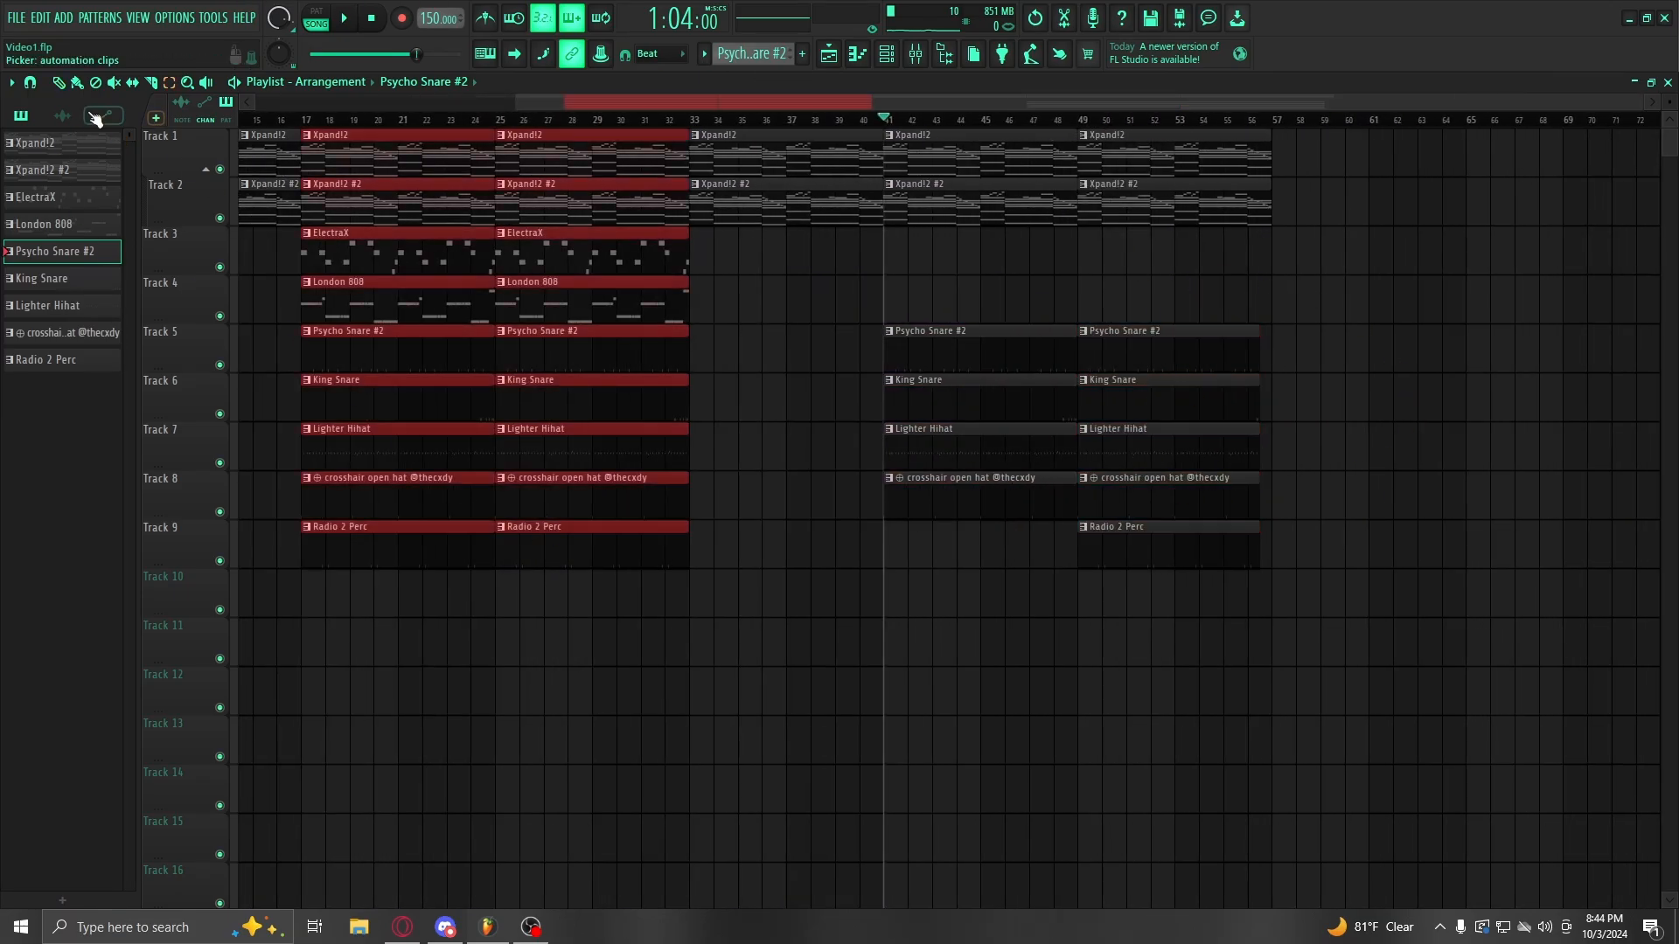
left_click_drag(376, 356, 861, 356)
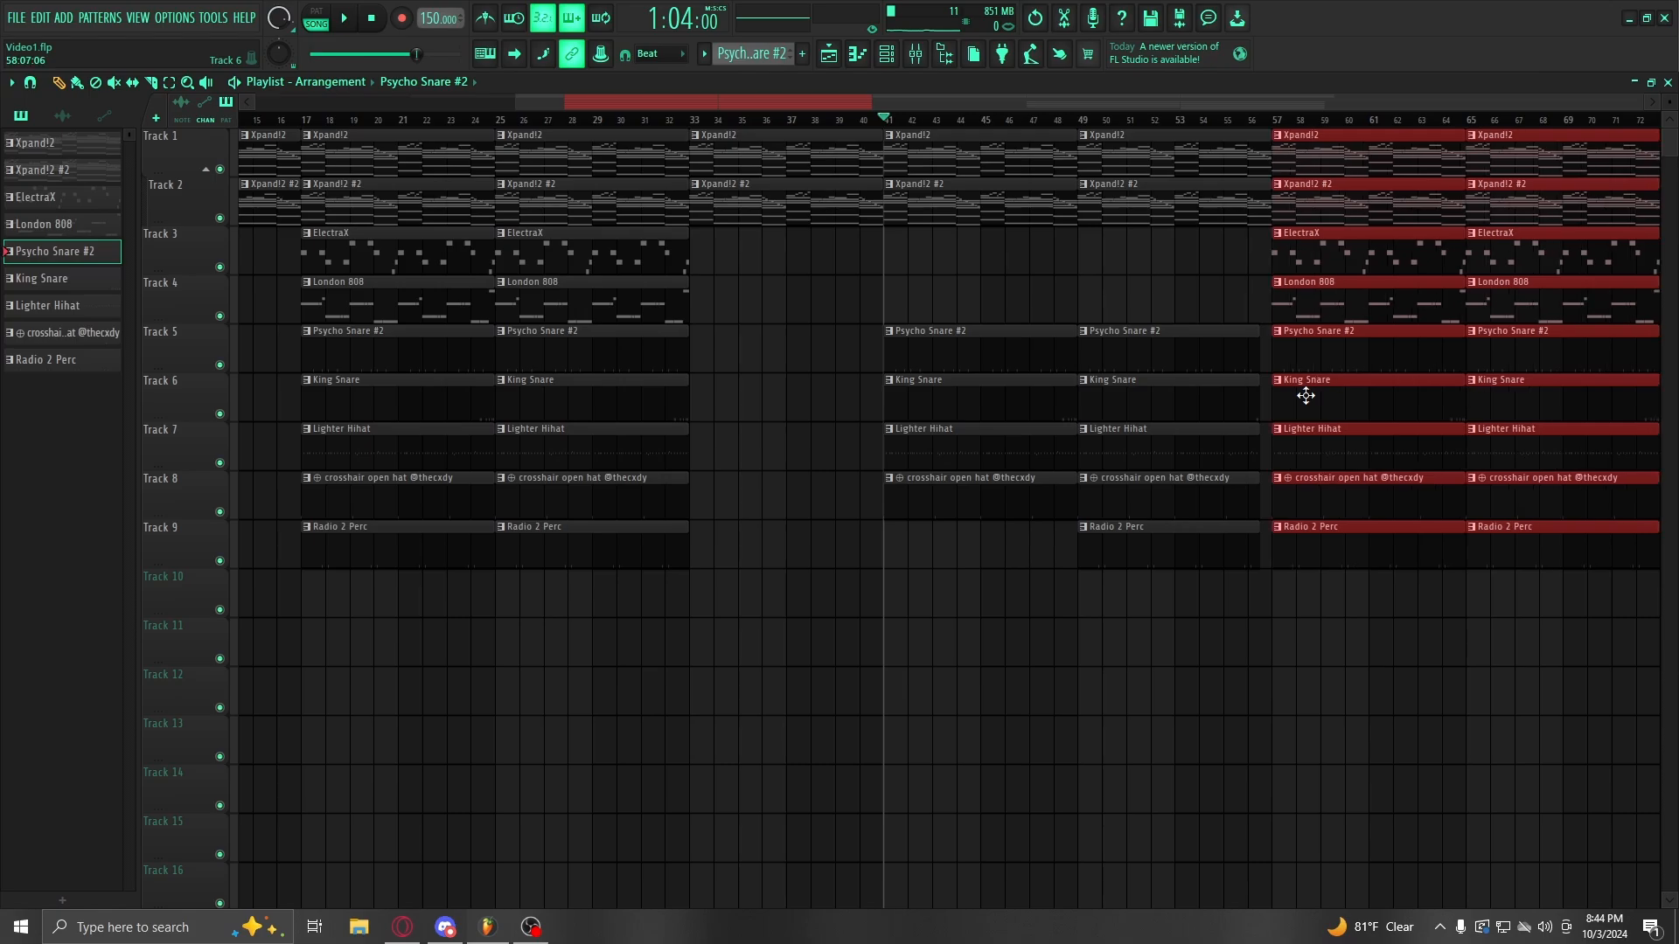
left_click(691, 122)
key("space")
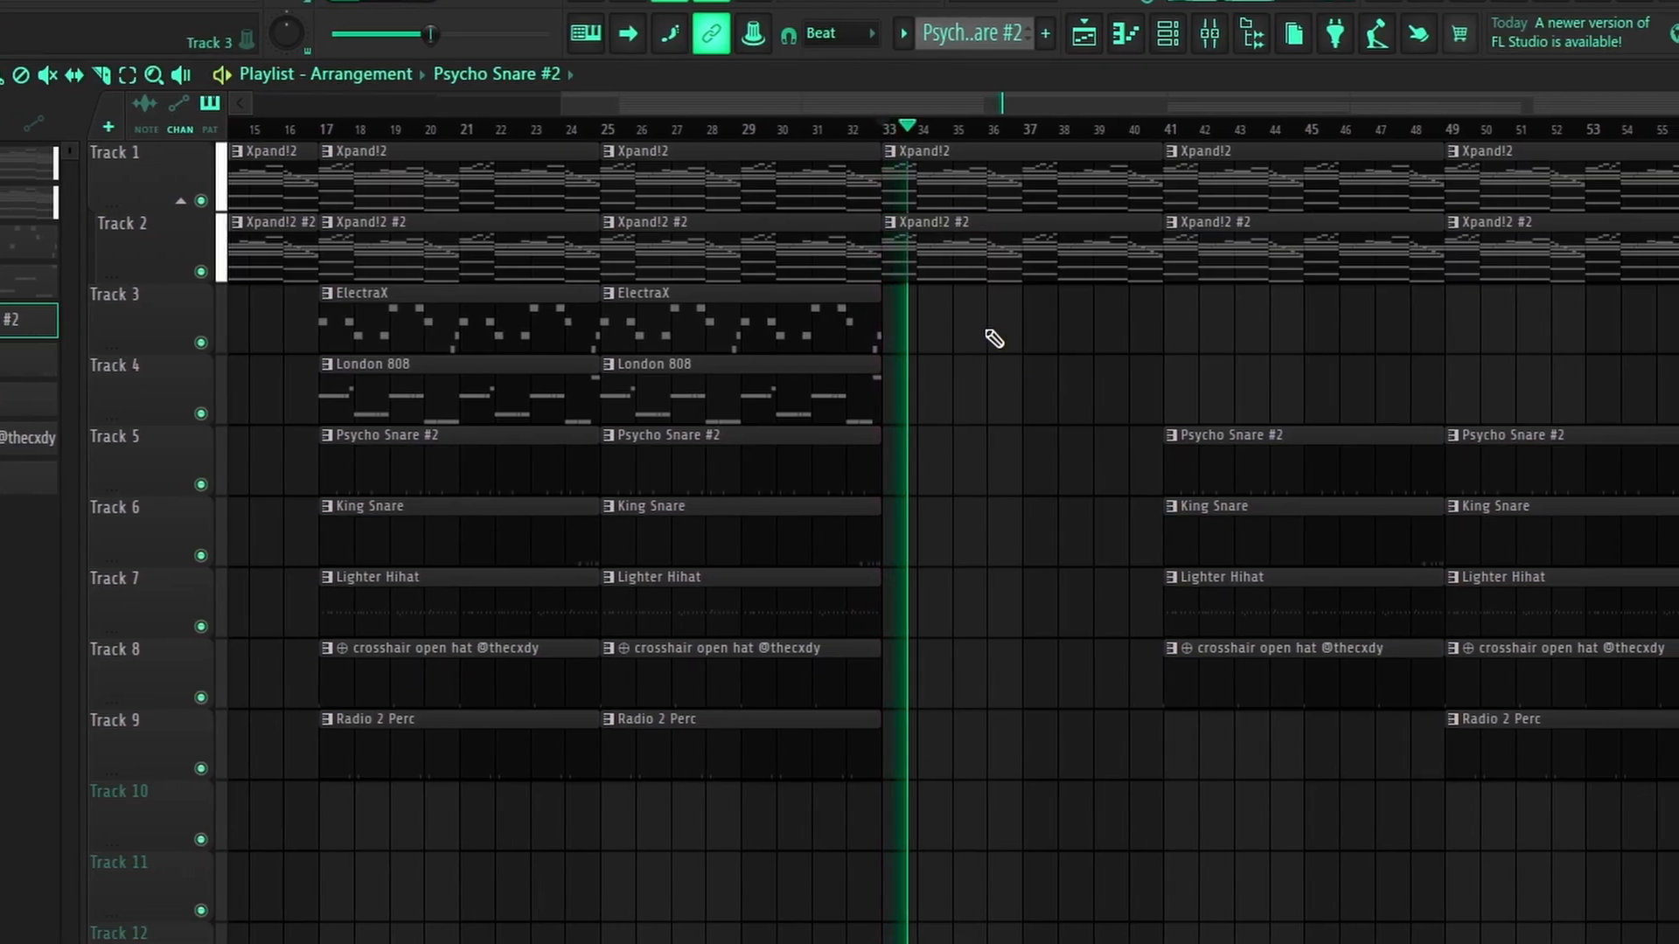
scroll(1027, 134, "down", 2)
left_click_drag(1076, 103, 1171, 105)
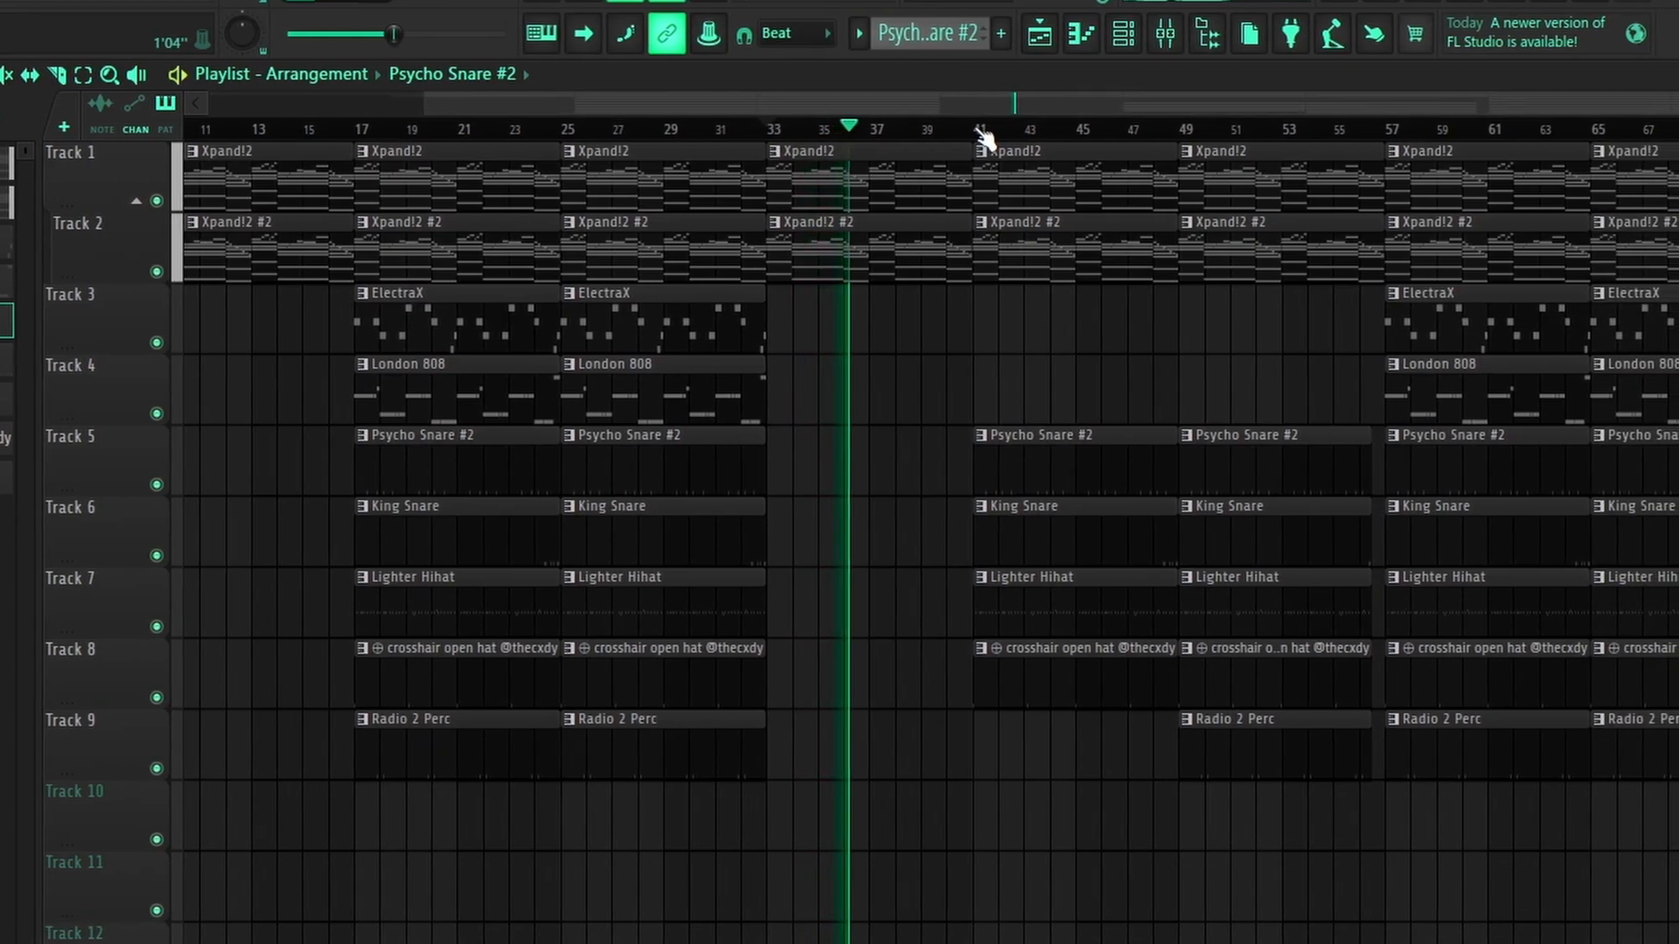
left_click(974, 130)
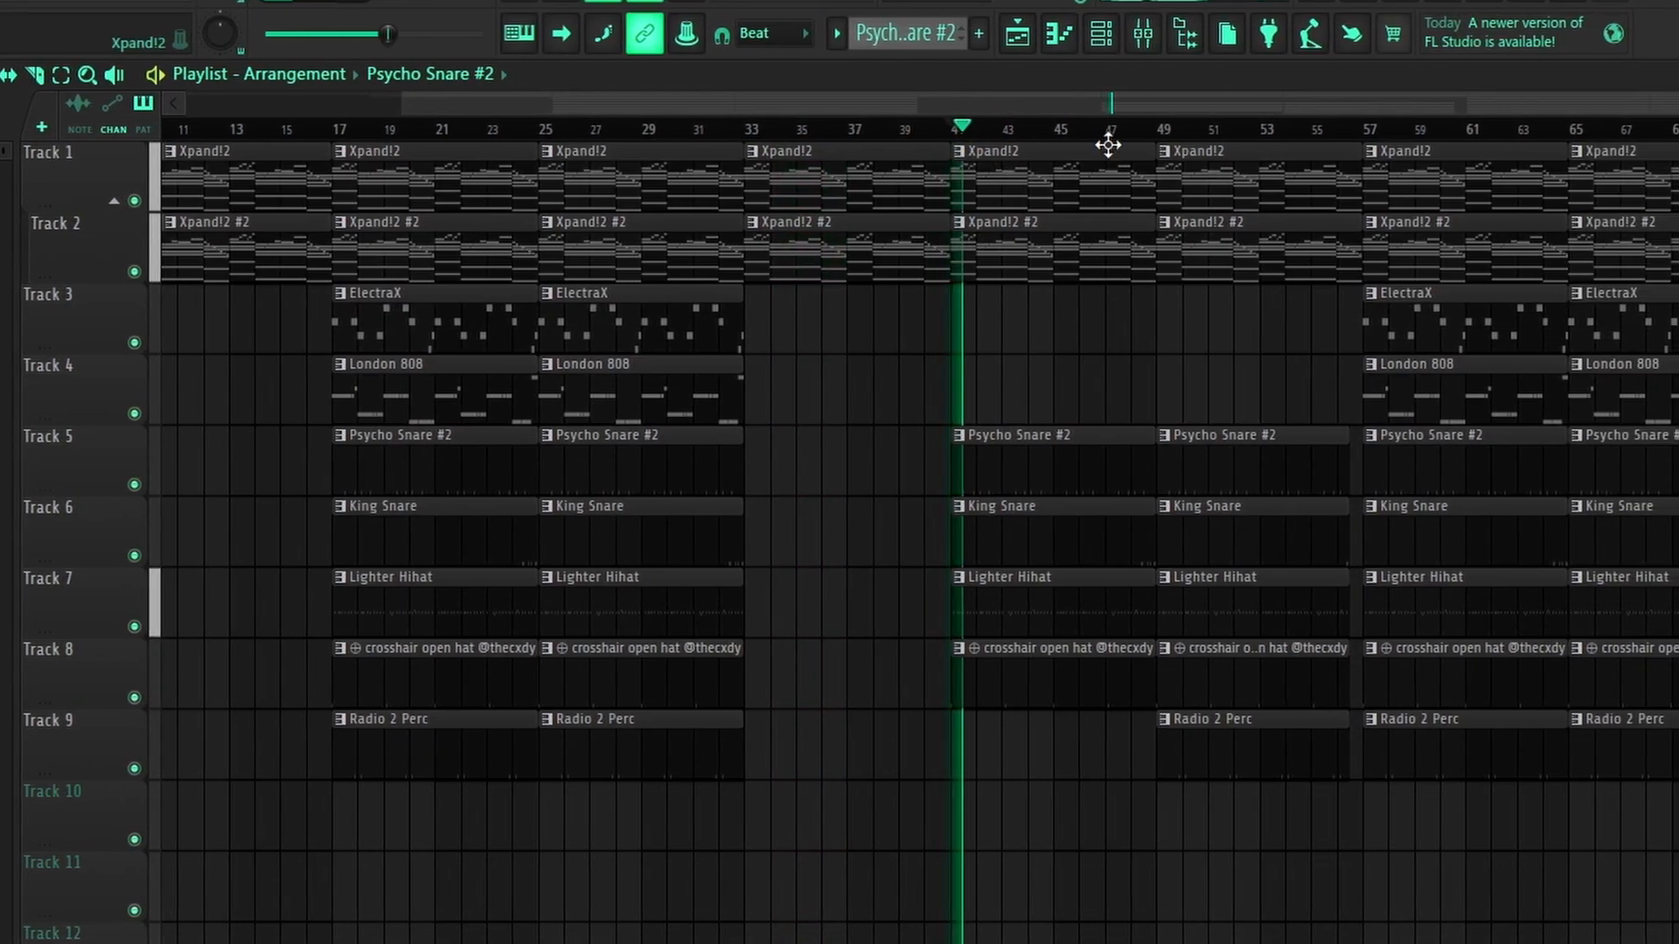
scroll(1057, 122, "up", 3)
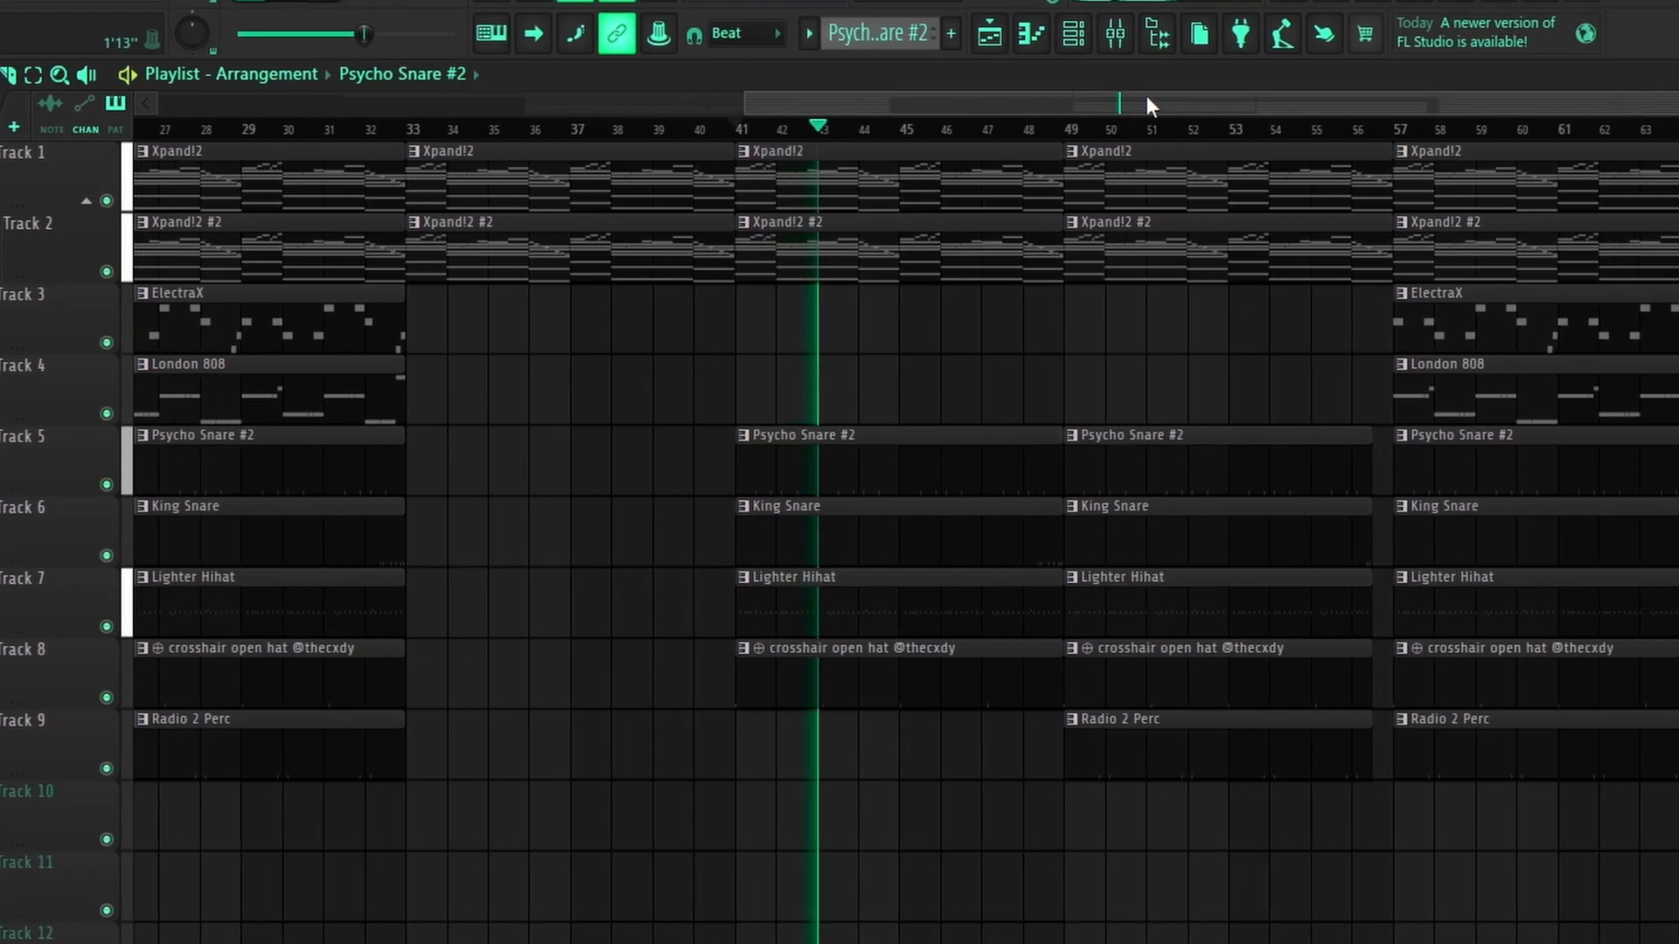
scroll(1060, 103, "up", 2)
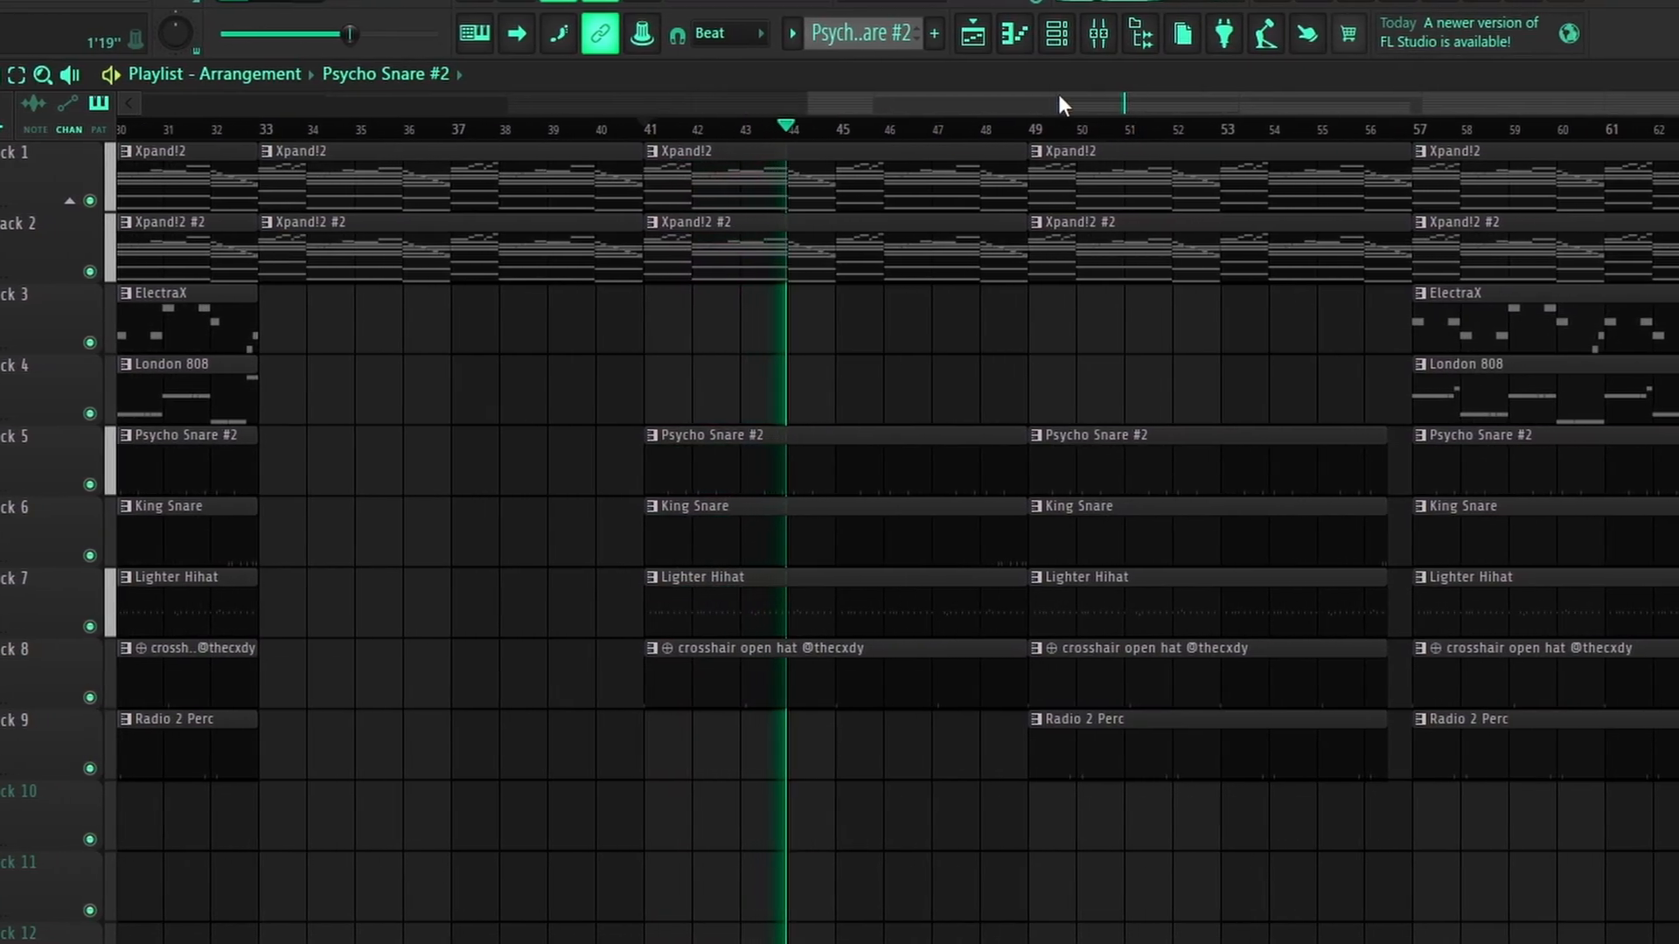
left_click(1030, 129)
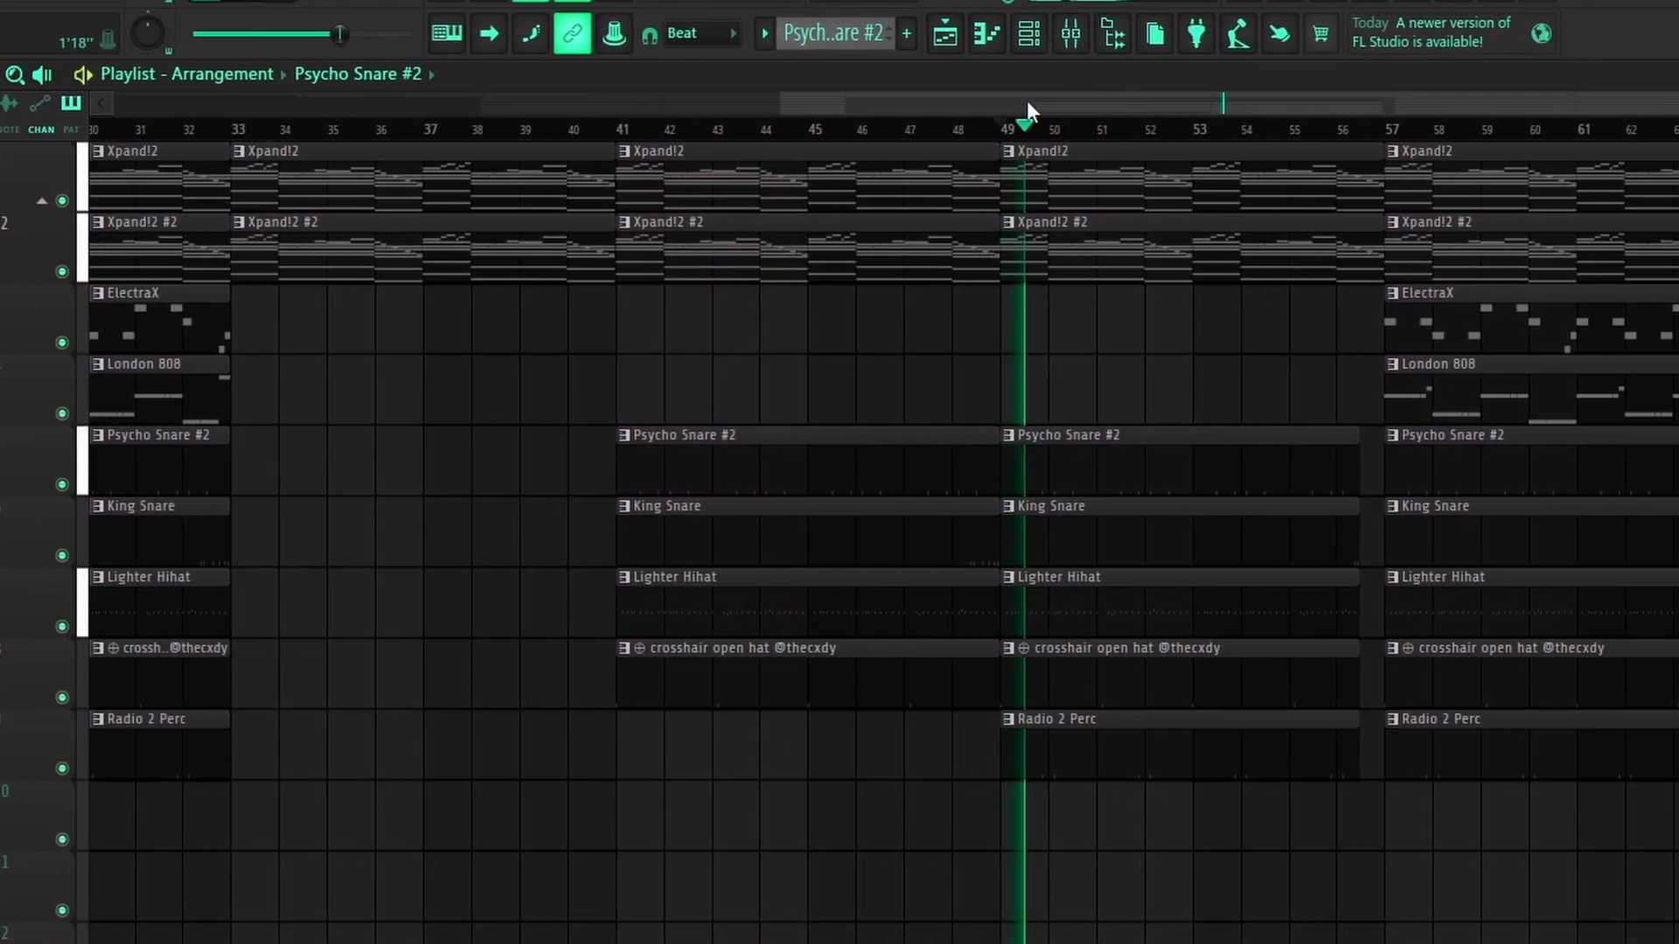
left_click_drag(984, 109, 1099, 98)
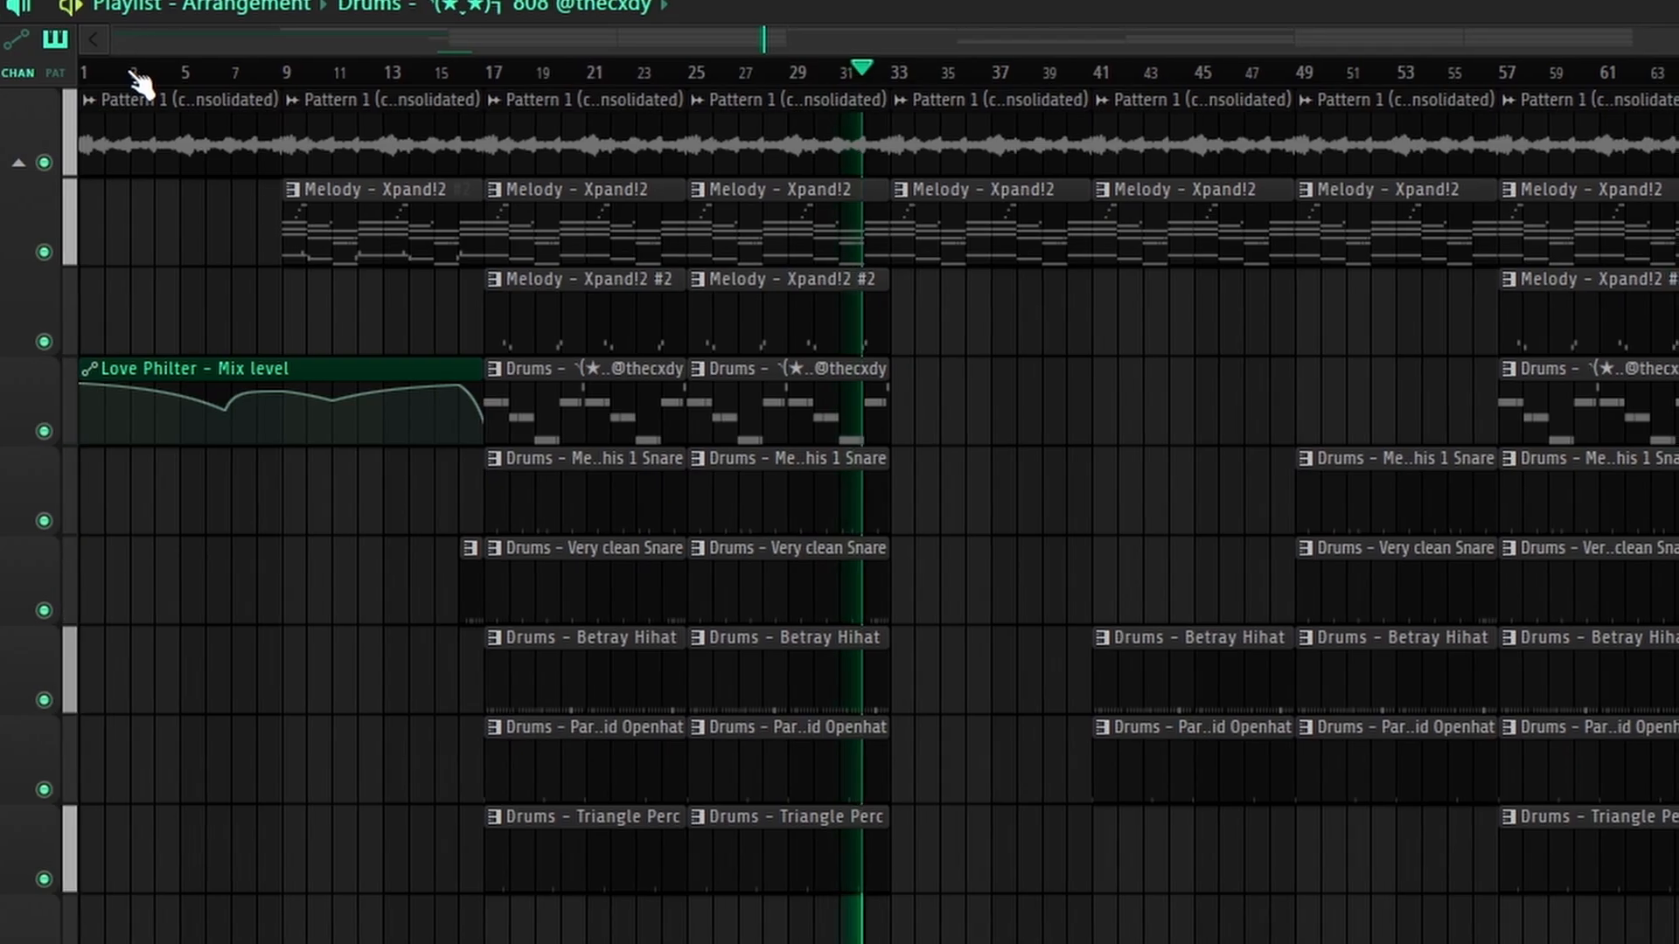
Step: Stop playback of the Travy_2 project
key("space")
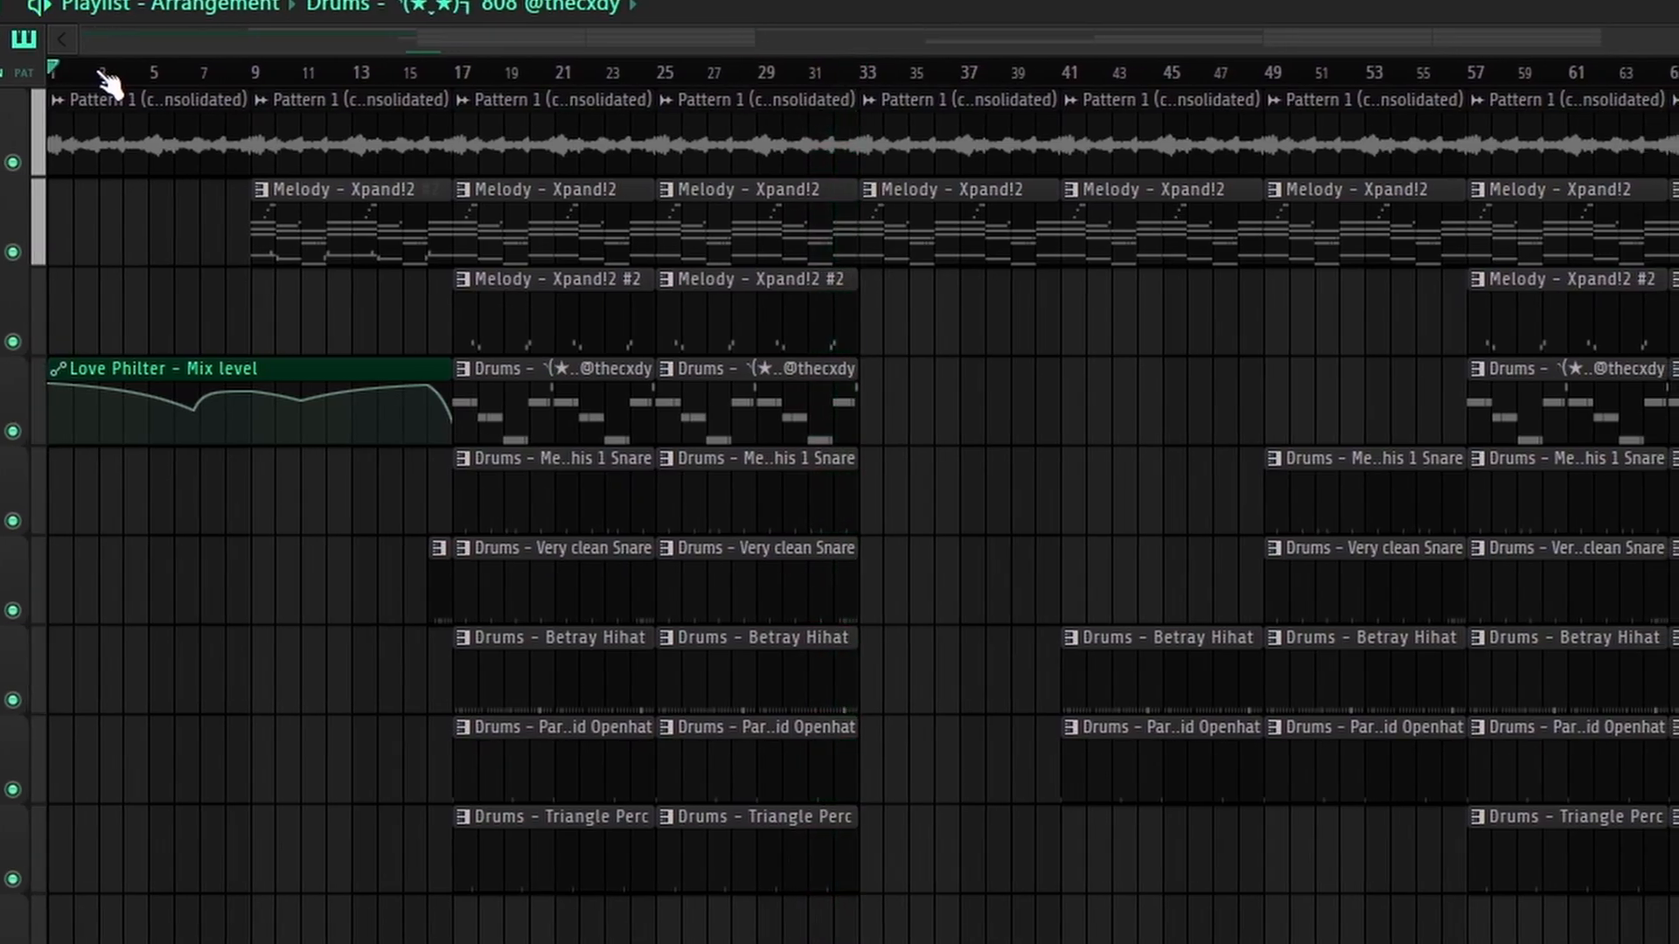